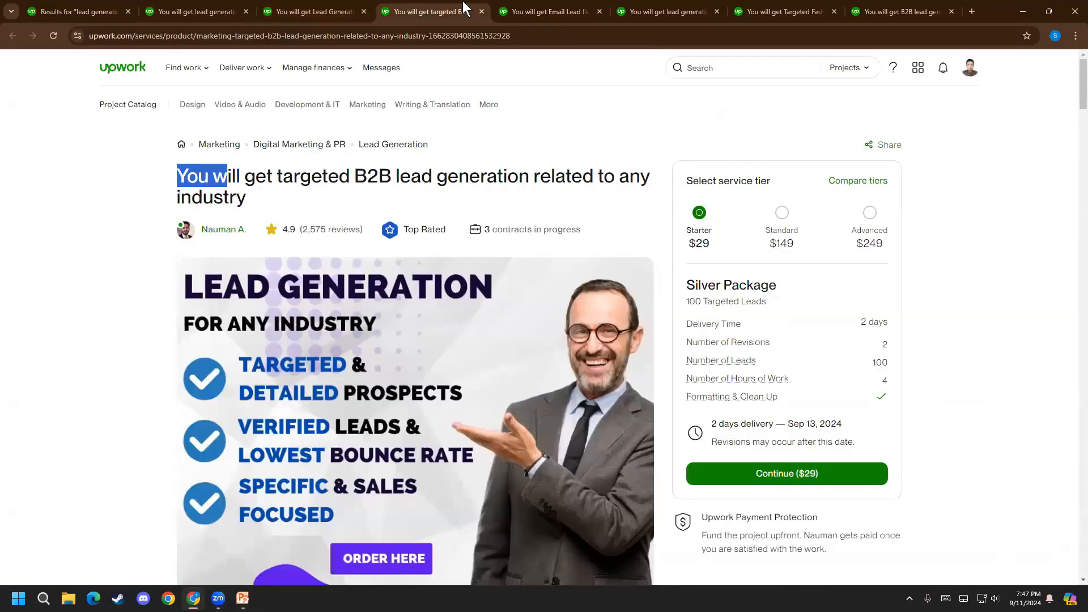
# Review the project details of the $25 LinkedIn lead generation listing in the first open project tab
pyautogui.click(879, 274)
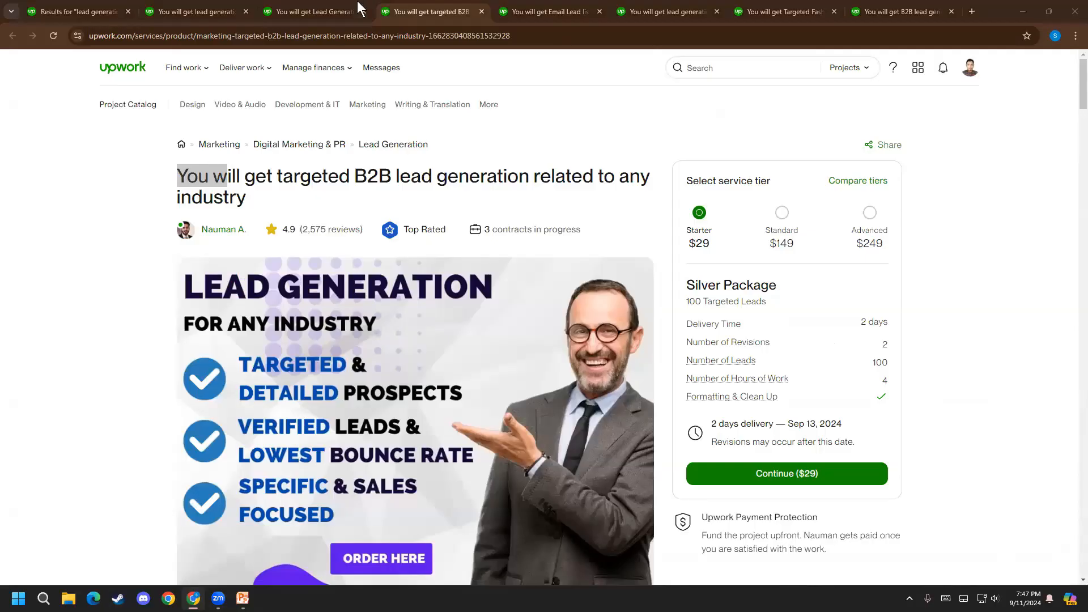
pyautogui.click(208, 2)
pyautogui.scroll(-5, 19, 376)
pyautogui.scroll(4, 19, 376)
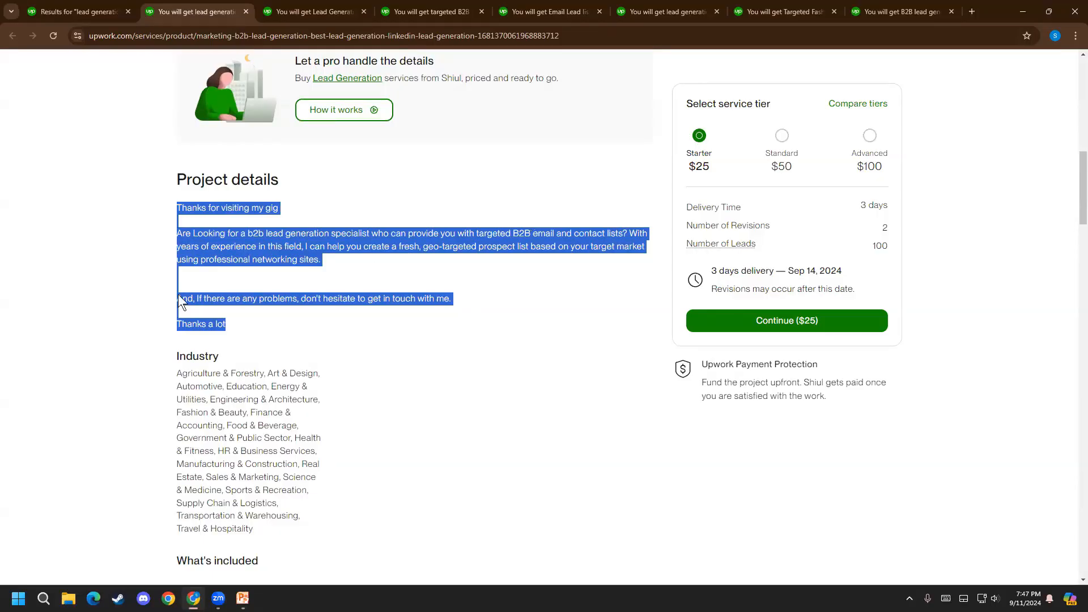
pyautogui.scroll(-2, 47, 295)
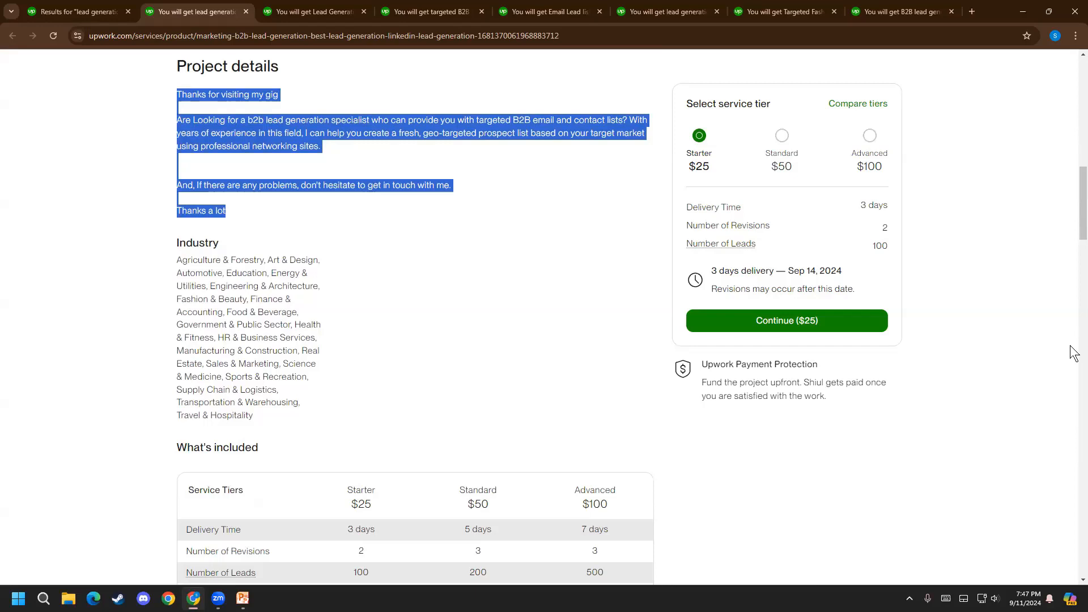
pyautogui.click(126, 215)
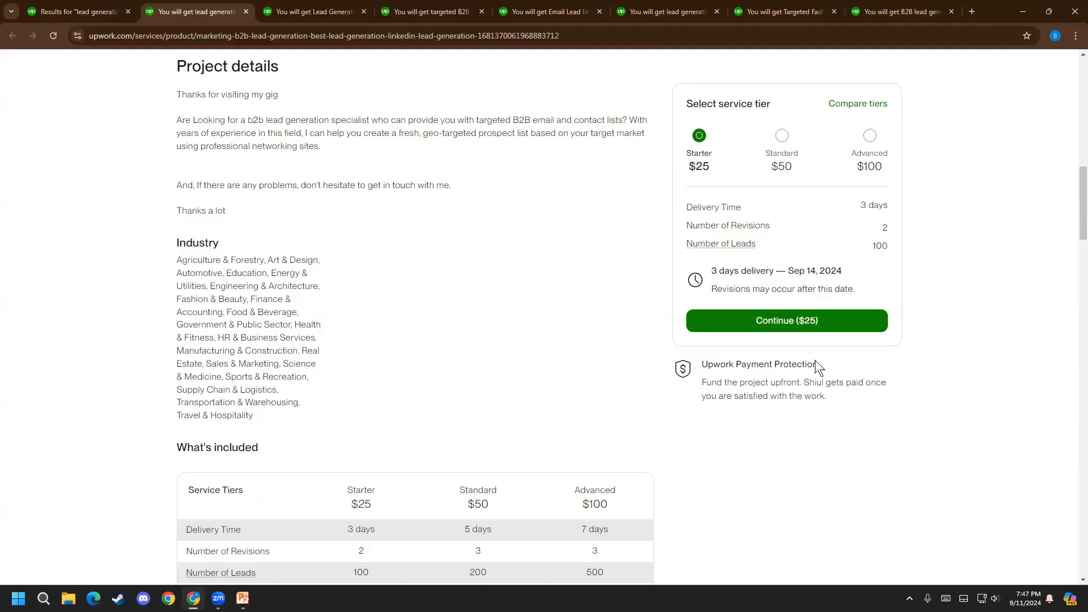
# Examine the listing's Industry section and the service tier comparison under What's included
pyautogui.moveTo(194, 251); pyautogui.dragTo(266, 350)
pyautogui.click(249, 278)
pyautogui.scroll(-2, 255, 339)
pyautogui.scroll(2, 171, 288)
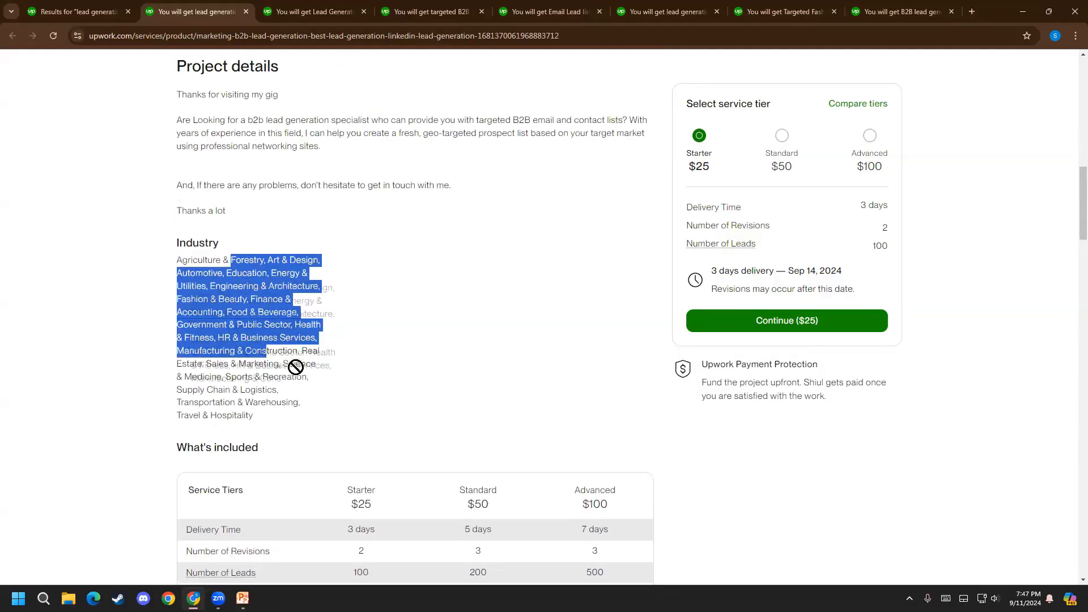
pyautogui.scroll(-5, 298, 366)
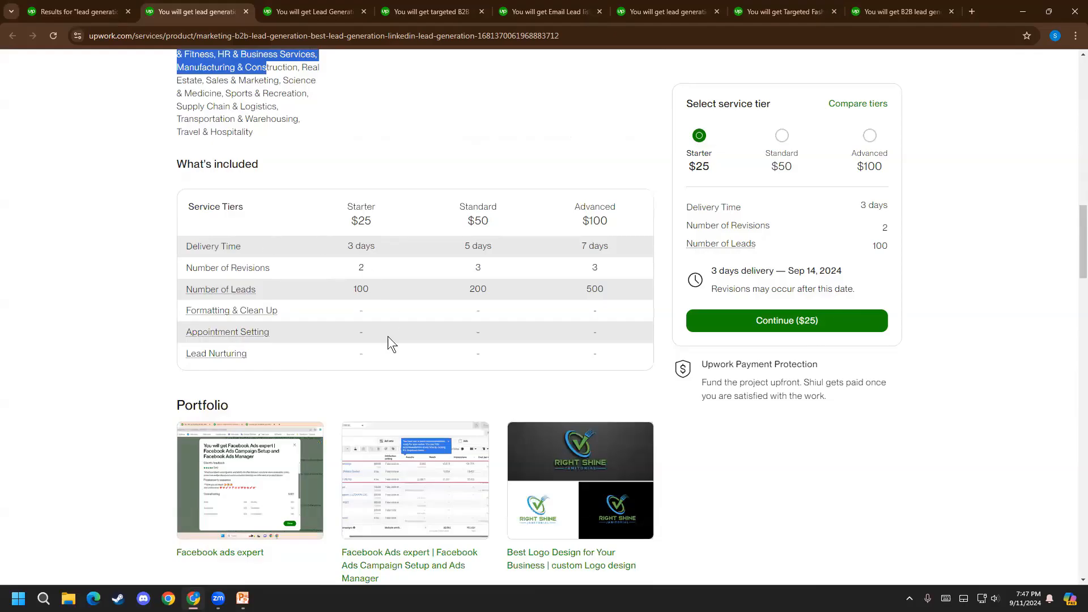
pyautogui.scroll(1, 388, 335)
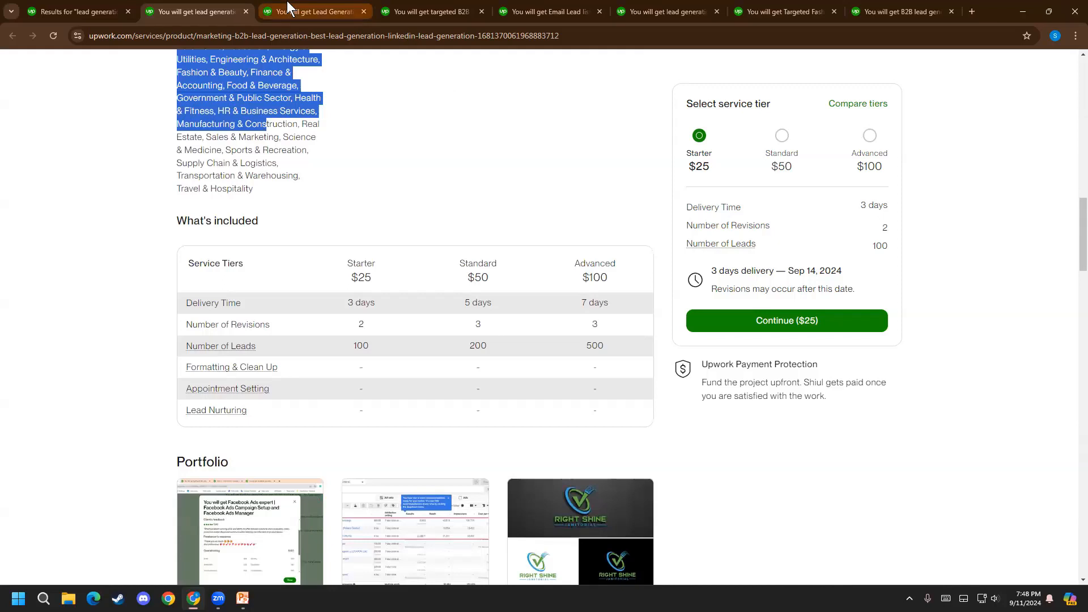
# Compare the starter package terms across the remaining open lead generation listings, ending with the Prospect Email List Building one
pyautogui.click(308, 10)
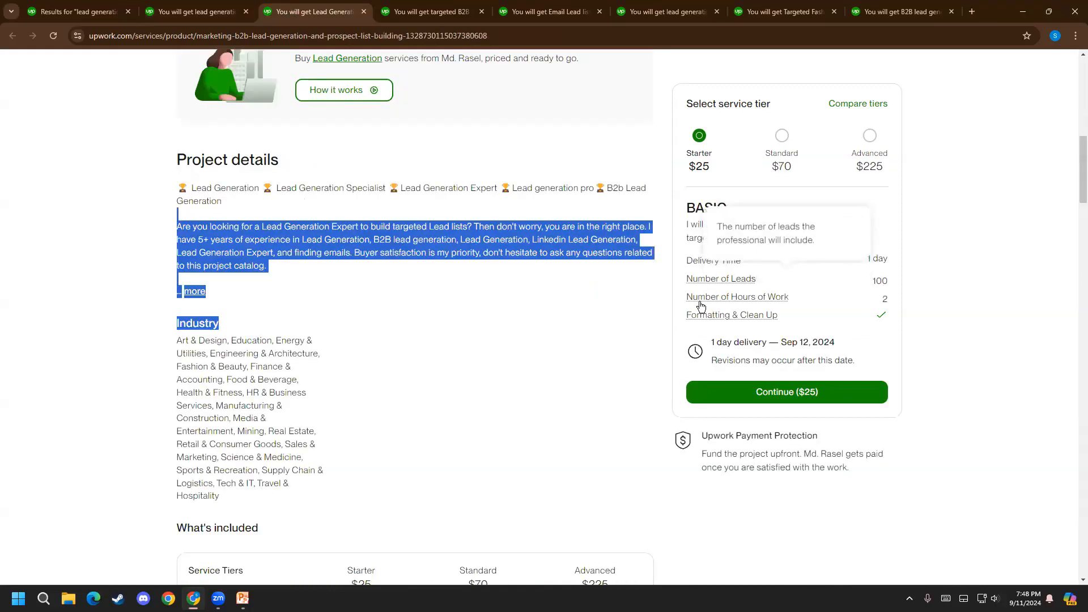
pyautogui.click(410, 8)
pyautogui.scroll(-1, 680, 343)
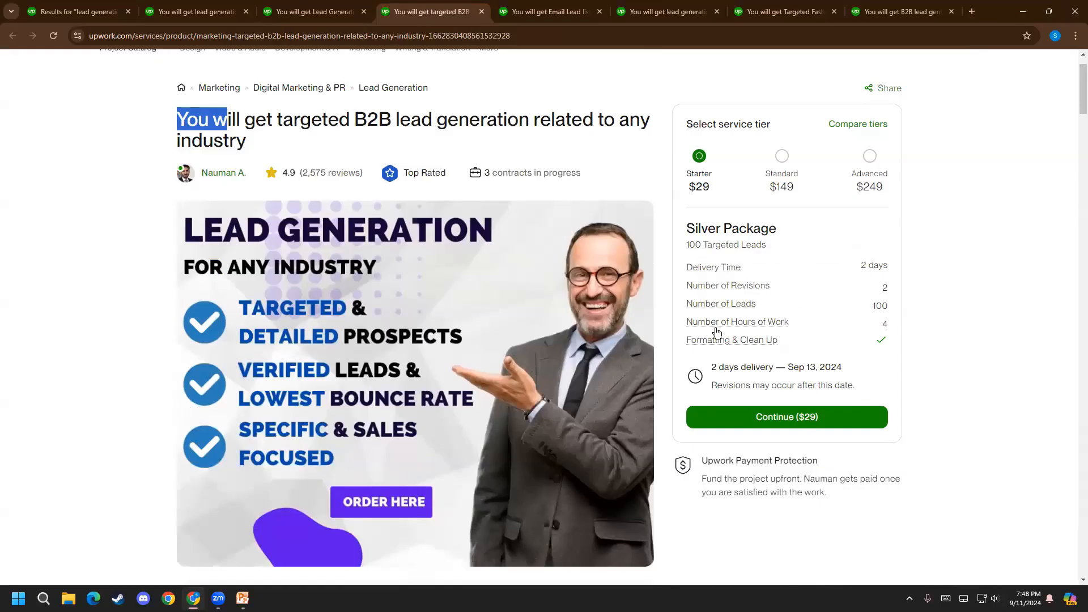
pyautogui.hotkey('ctrl', 'Tab')
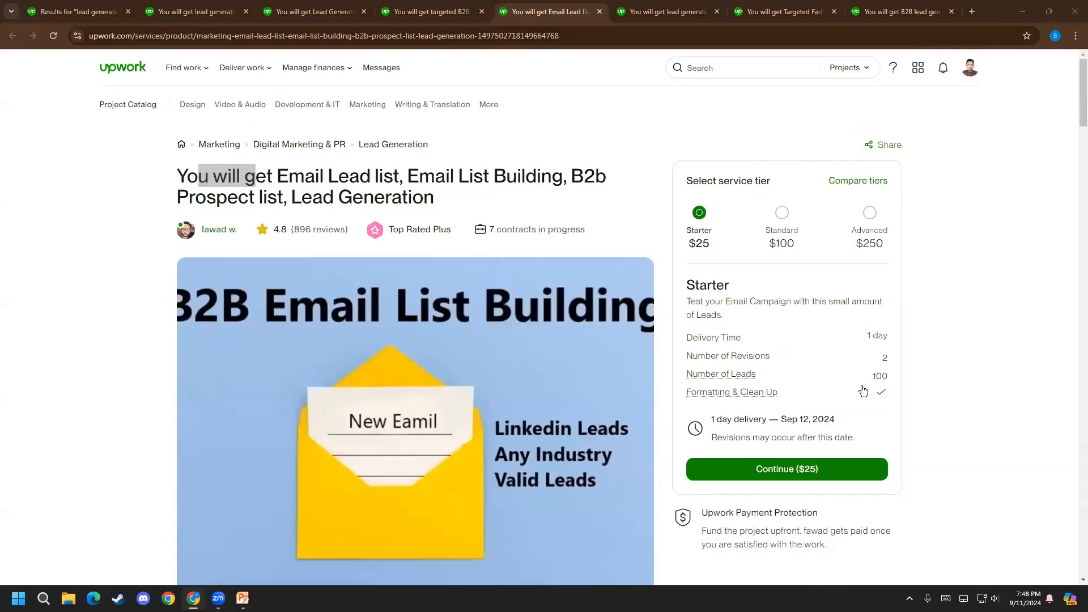
pyautogui.click(706, 22)
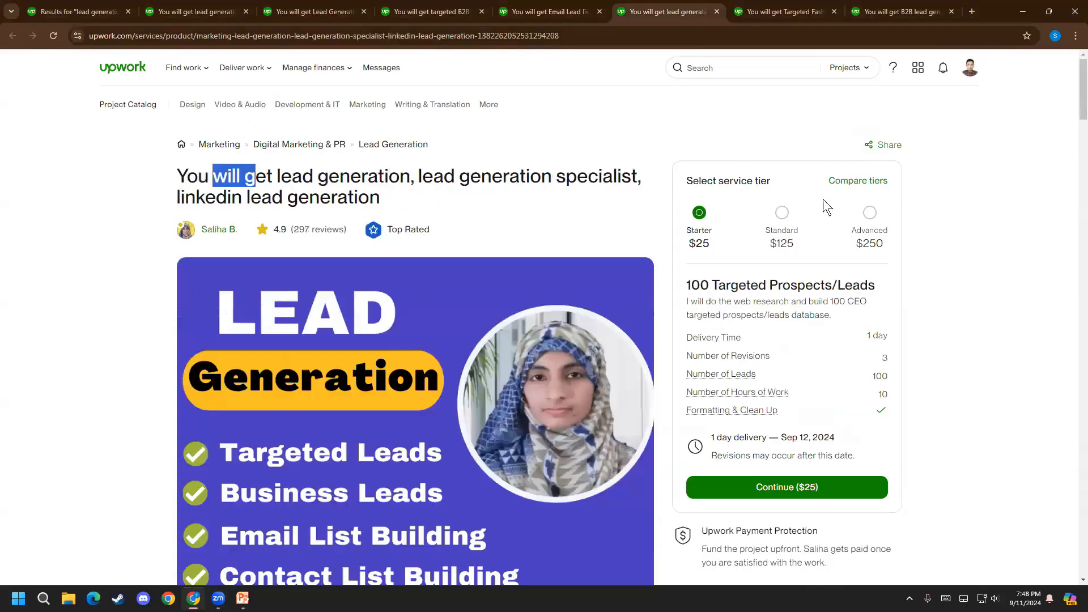
pyautogui.scroll(-2, 1049, 372)
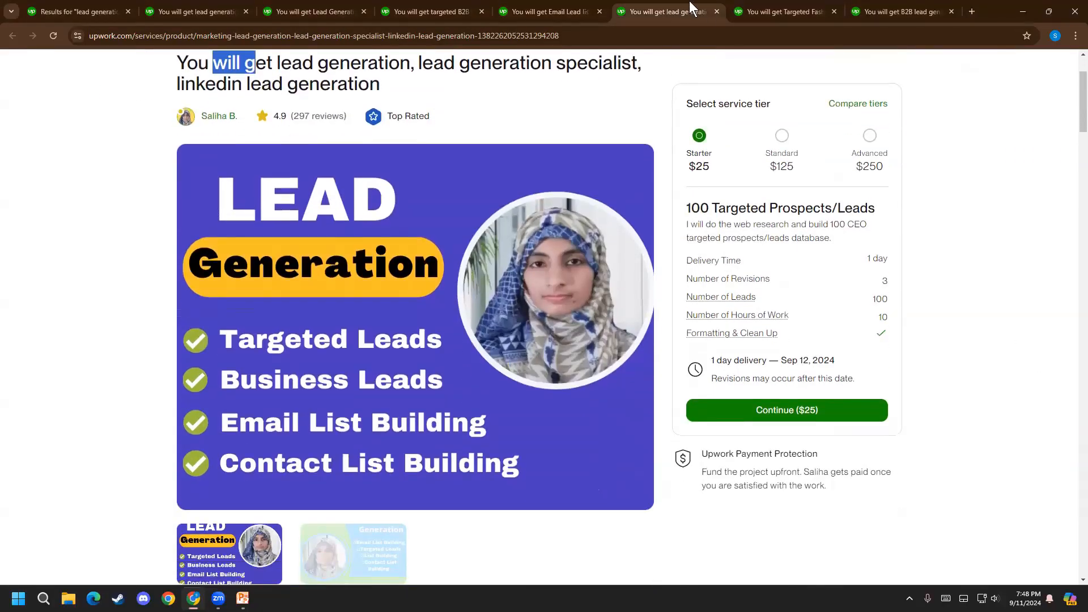
pyautogui.click(772, 2)
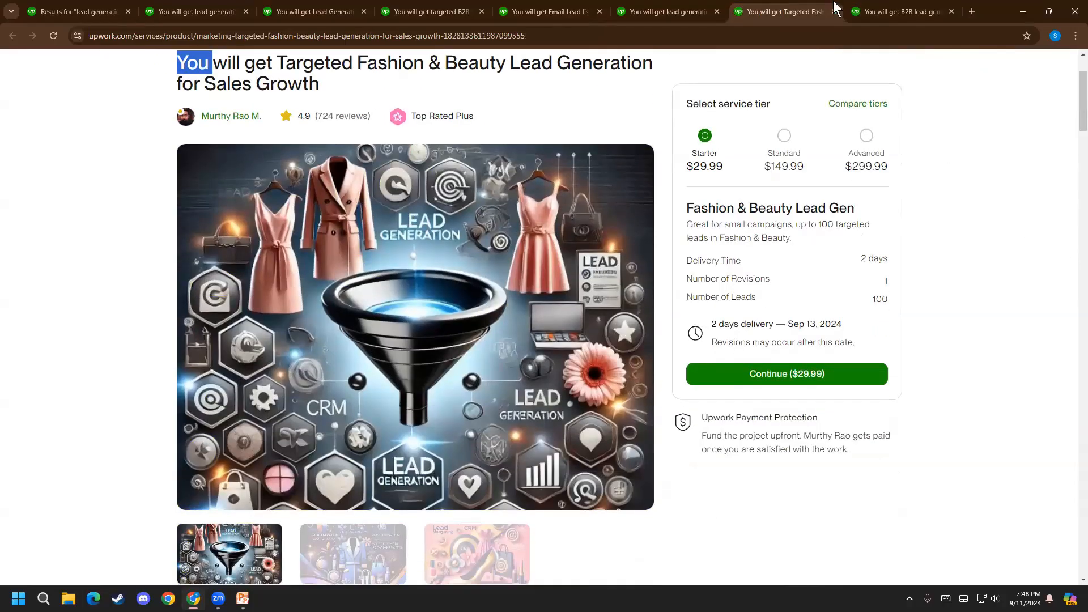
pyautogui.click(857, 8)
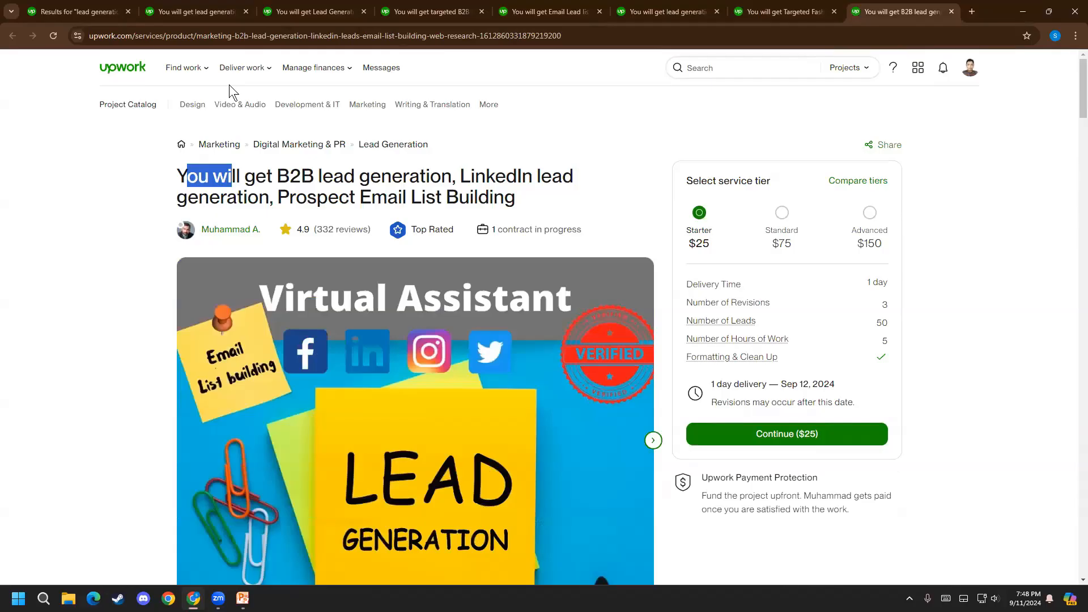
# Open the "B2b lead generation, Lead Generation Specialist" listing from the search results in a new tab and view its service tiers
pyautogui.click(122, 7)
pyautogui.scroll(-10, 836, 494)
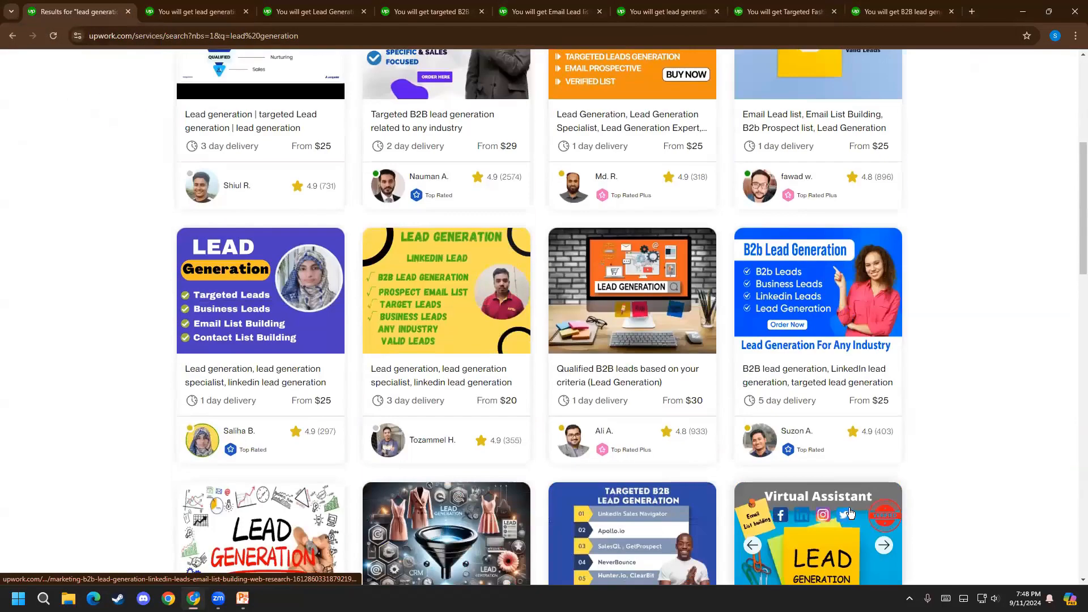
pyautogui.rightClick(567, 411)
pyautogui.click(589, 420)
pyautogui.click(168, 8)
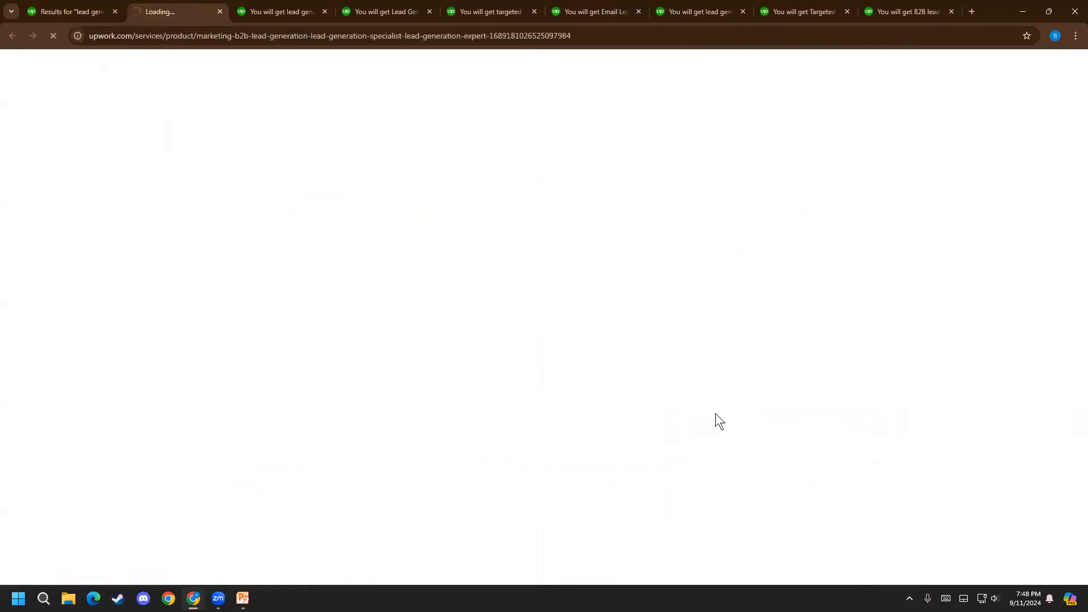
pyautogui.scroll(-1, 1041, 397)
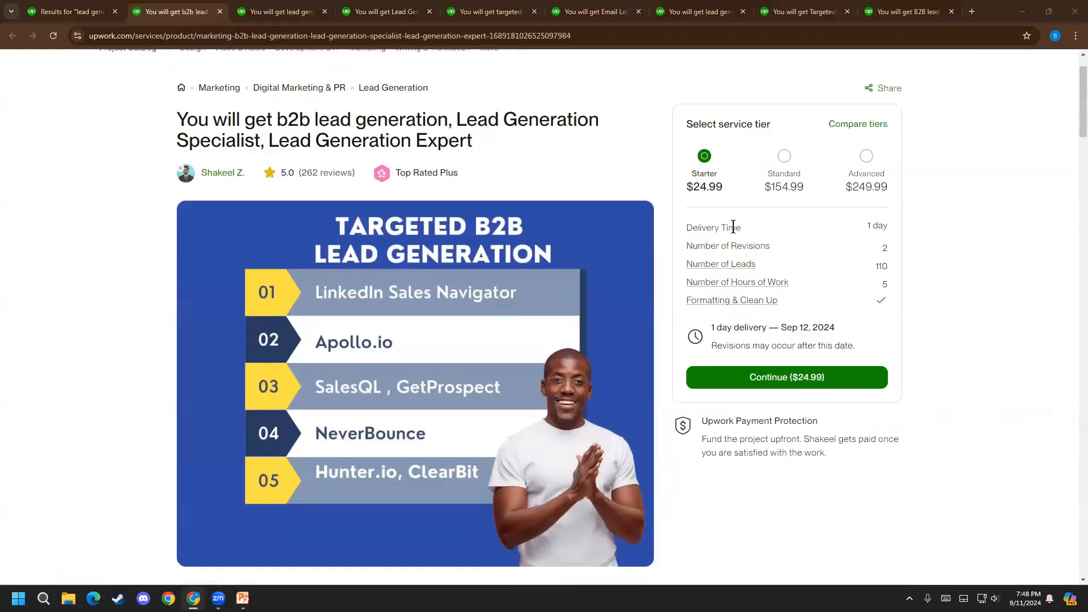
# Compare the listing's Standard and Advanced service tiers with the Starter tier, finishing on Starter
pyautogui.click(796, 168)
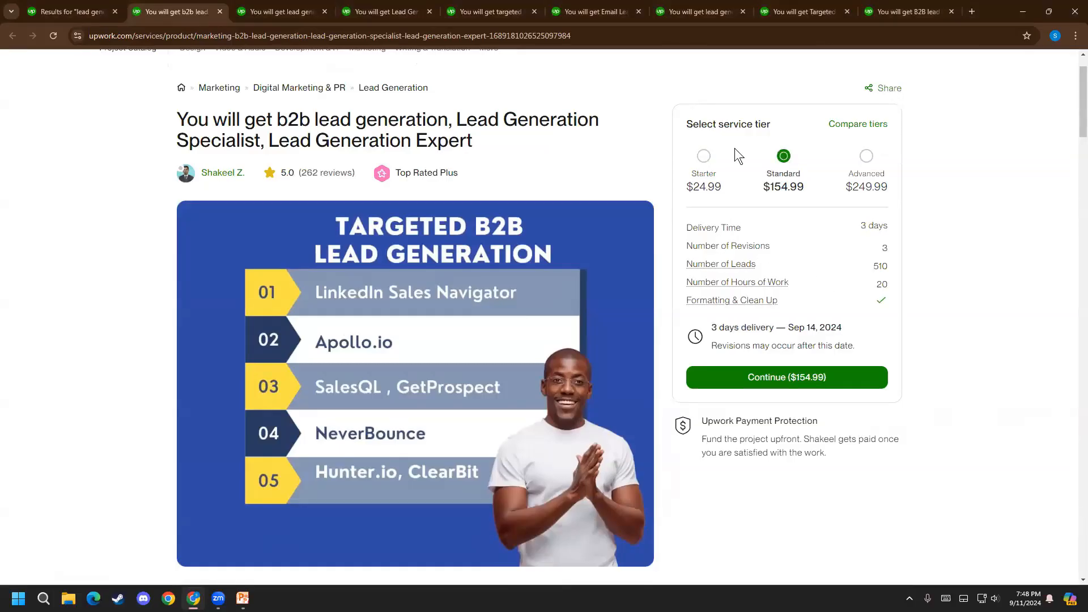
pyautogui.click(704, 156)
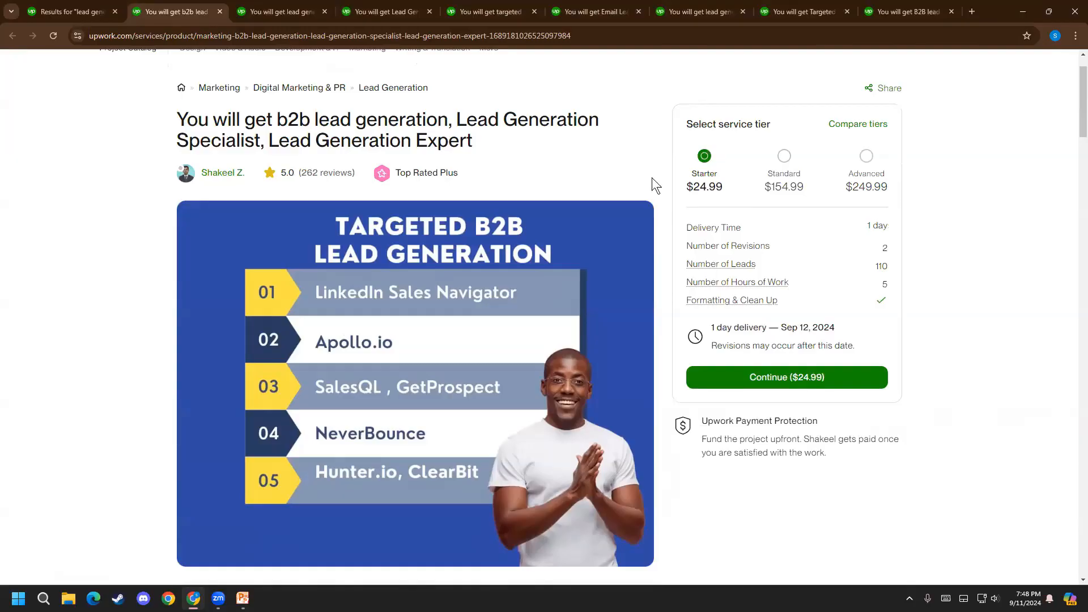
pyautogui.click(786, 161)
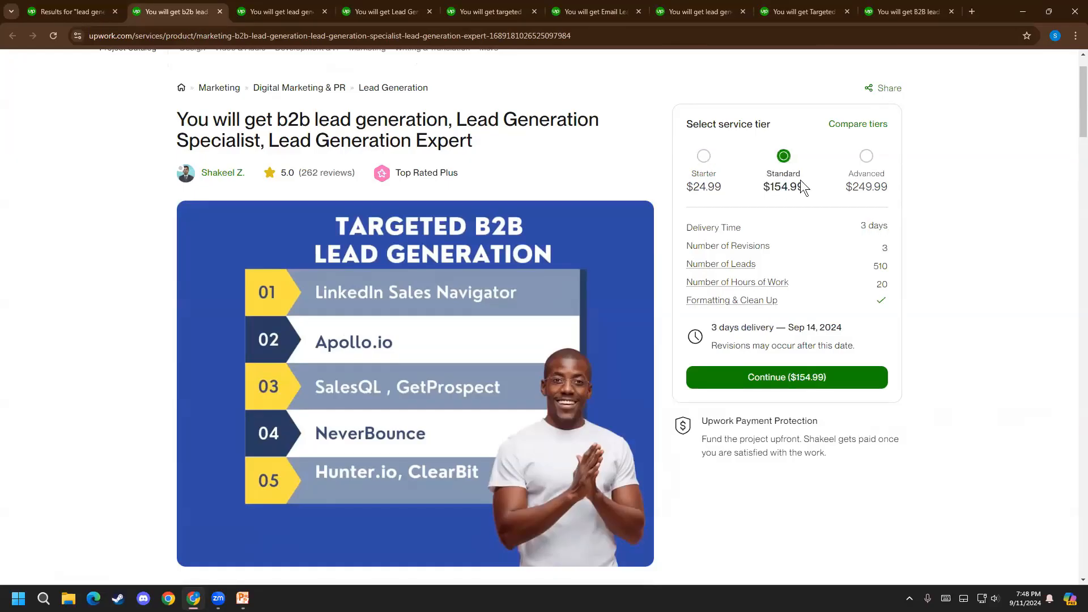
pyautogui.click(866, 164)
pyautogui.click(712, 164)
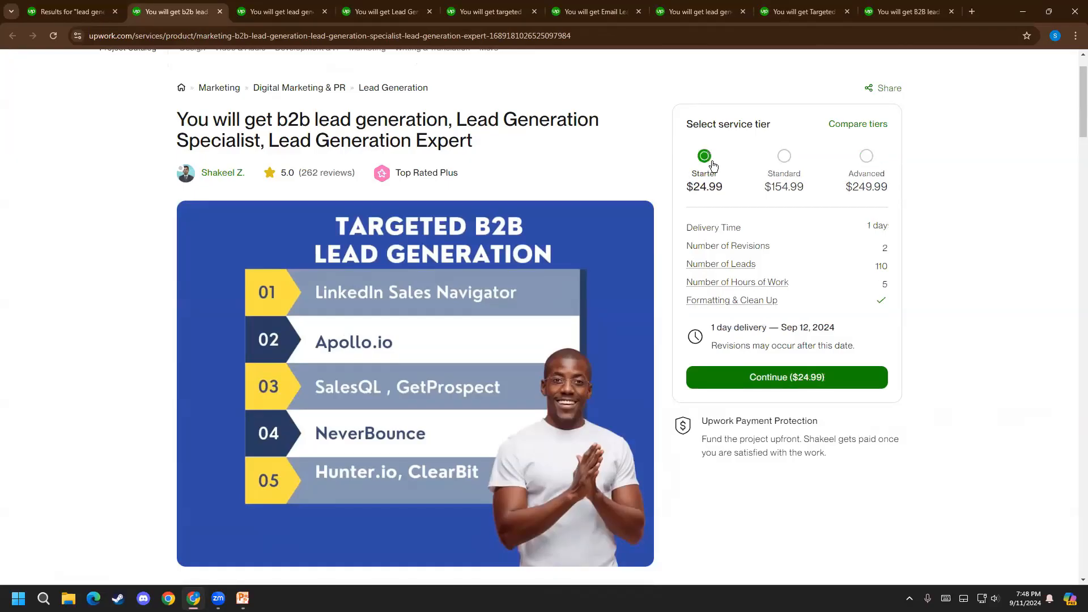
# Read the Starter tier's Number of Revisions, Number of Leads, Number of Hours of Work and Formatting & Clean Up entries
pyautogui.moveTo(692, 245); pyautogui.dragTo(760, 245)
pyautogui.click(759, 245)
pyautogui.moveTo(730, 268)
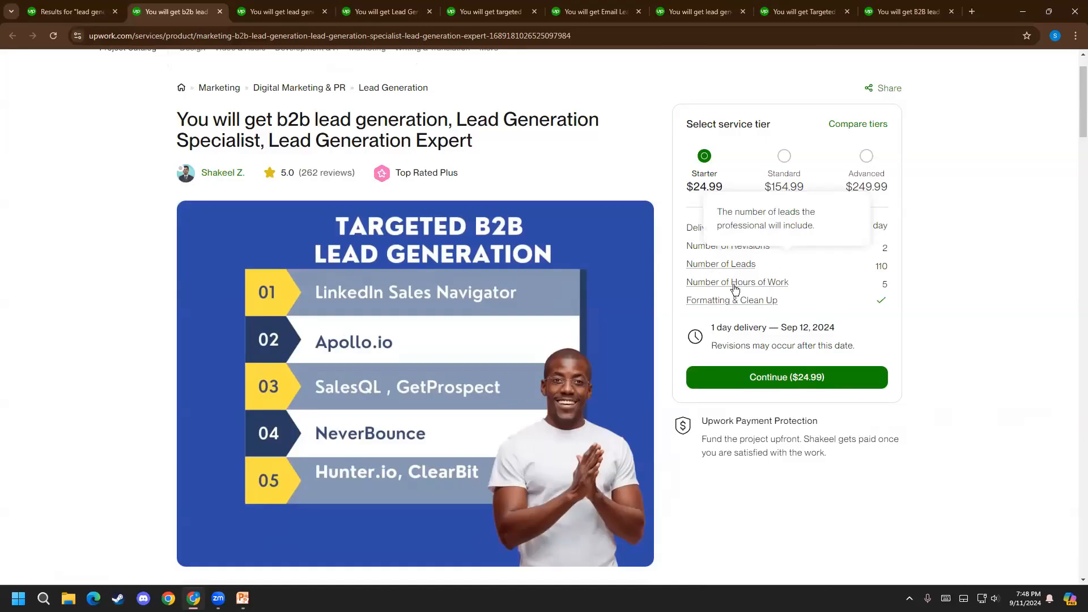
pyautogui.moveTo(742, 288)
pyautogui.moveTo(774, 302)
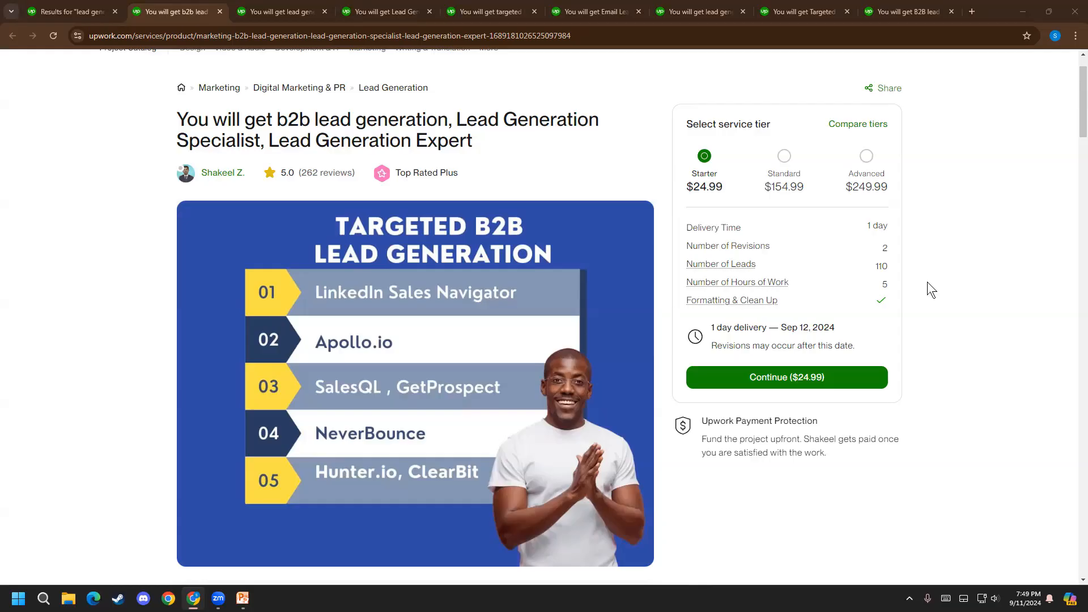
# Look over the listing's gallery image, view the seller's freelancer profile and close the profile
pyautogui.scroll(-2, 433, 362)
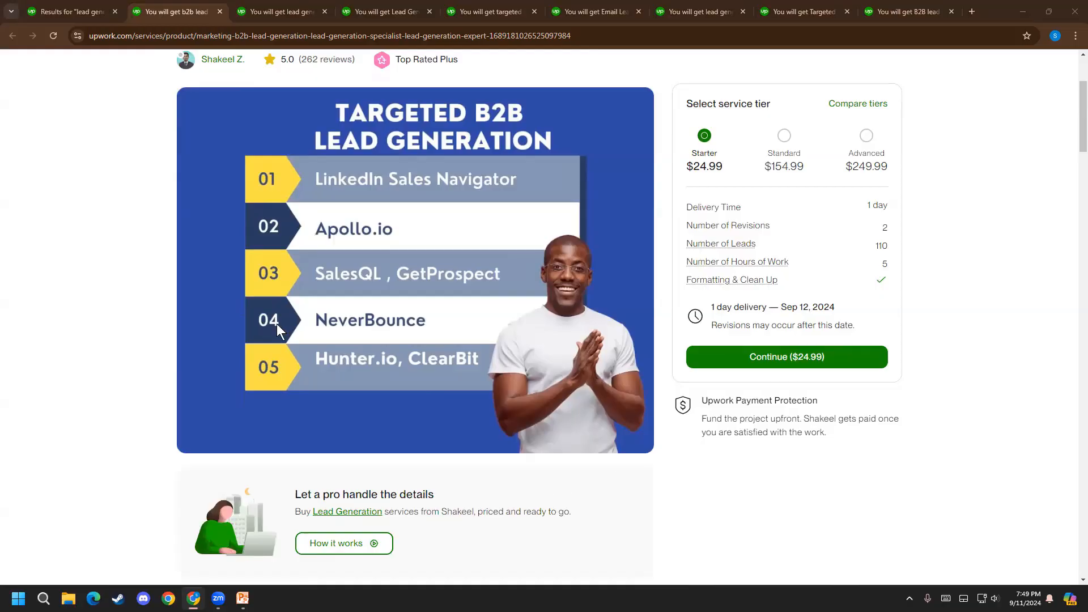
pyautogui.scroll(-1, 276, 324)
pyautogui.scroll(4, 179, 424)
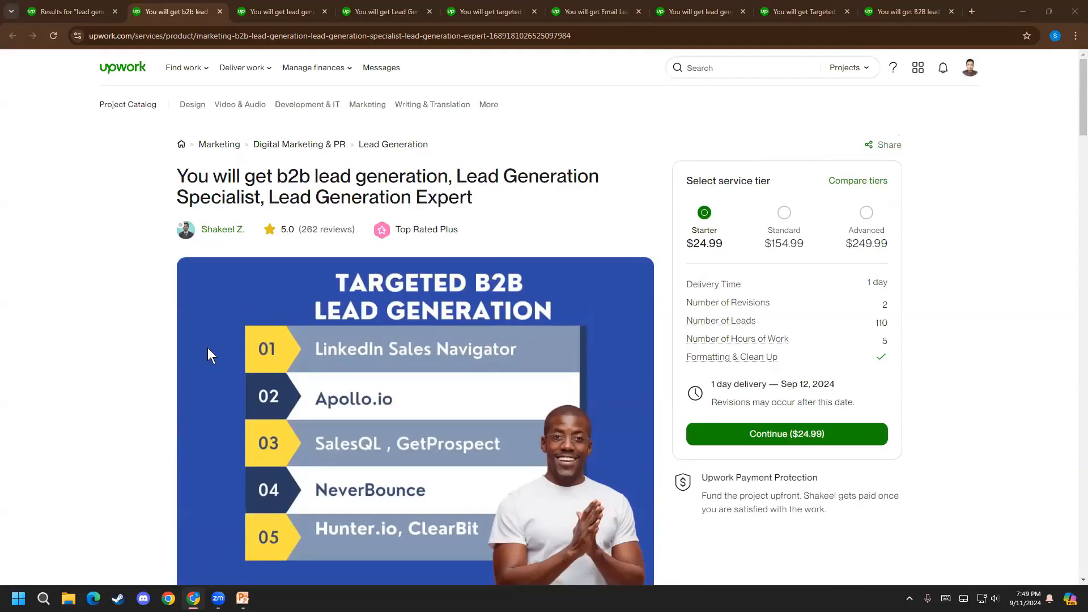
pyautogui.scroll(-2, 610, 450)
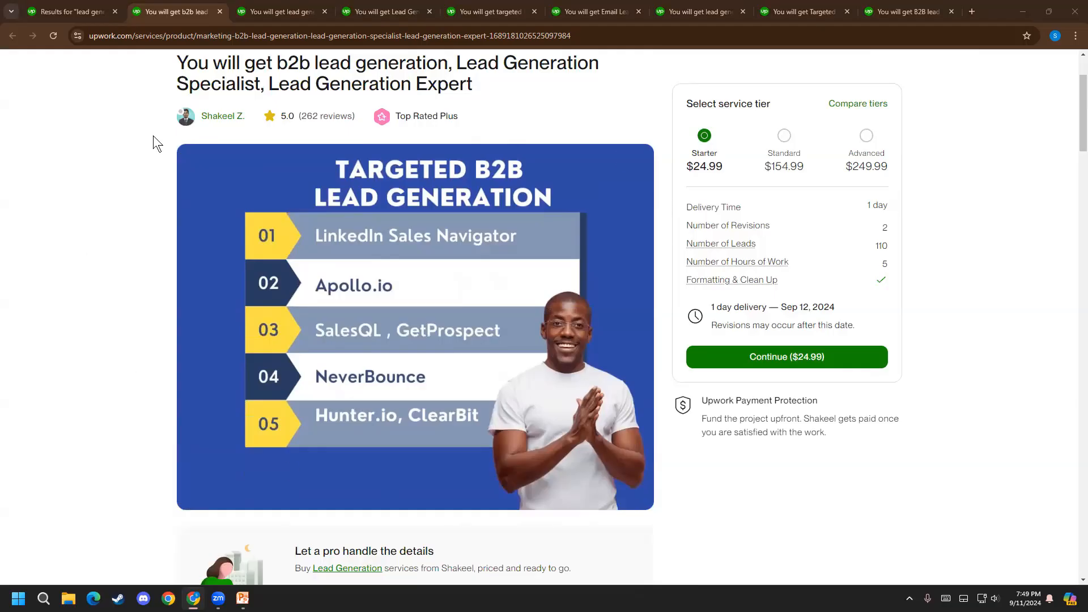
pyautogui.click(207, 115)
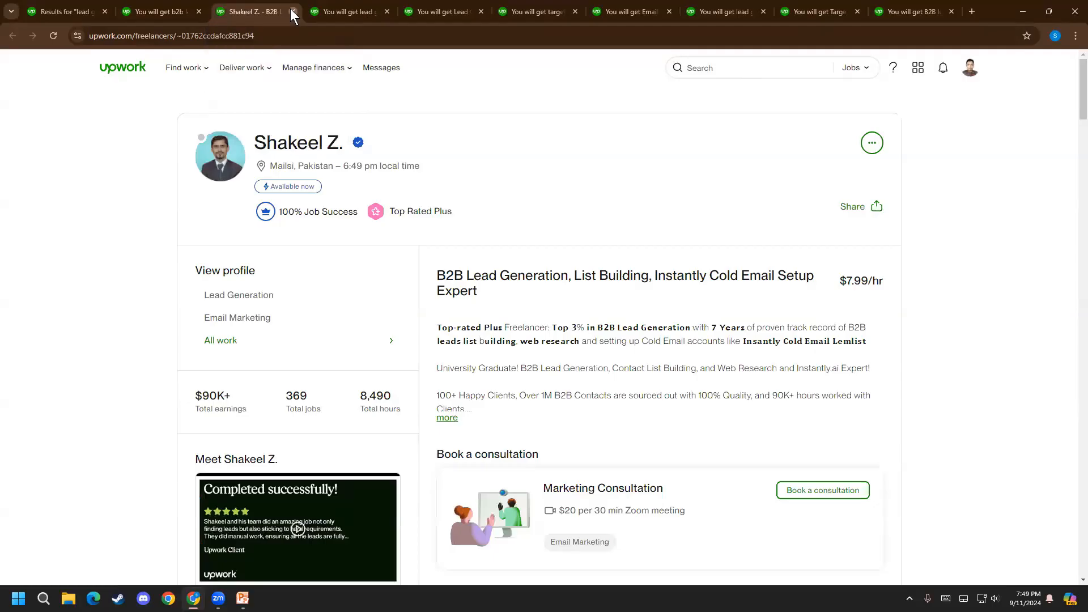
pyautogui.click(292, 10)
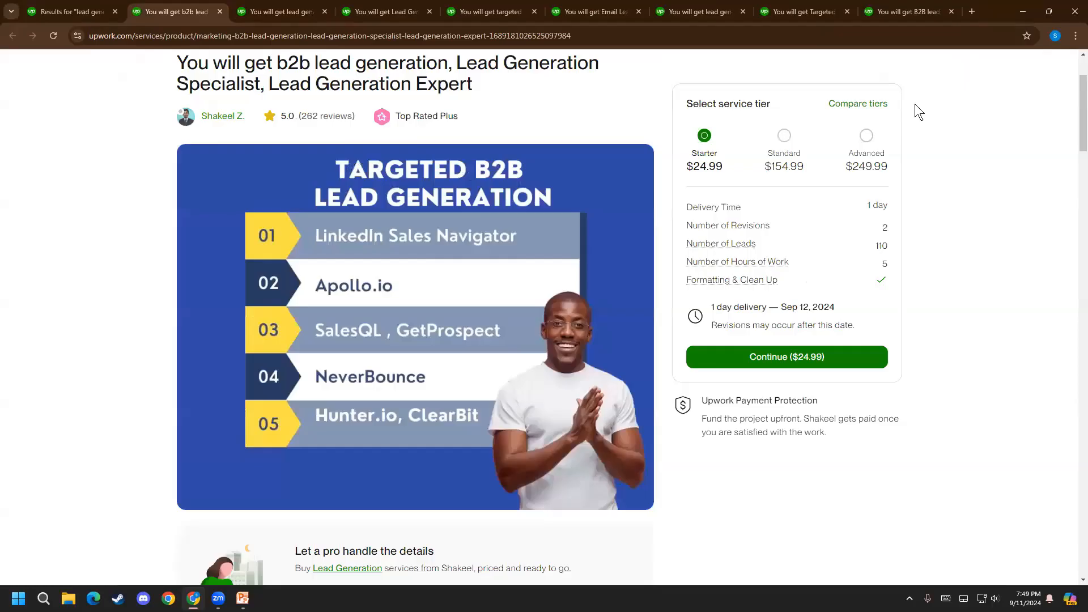
# Browse further down the lead generation search results to look over more competing projects
pyautogui.click(76, 5)
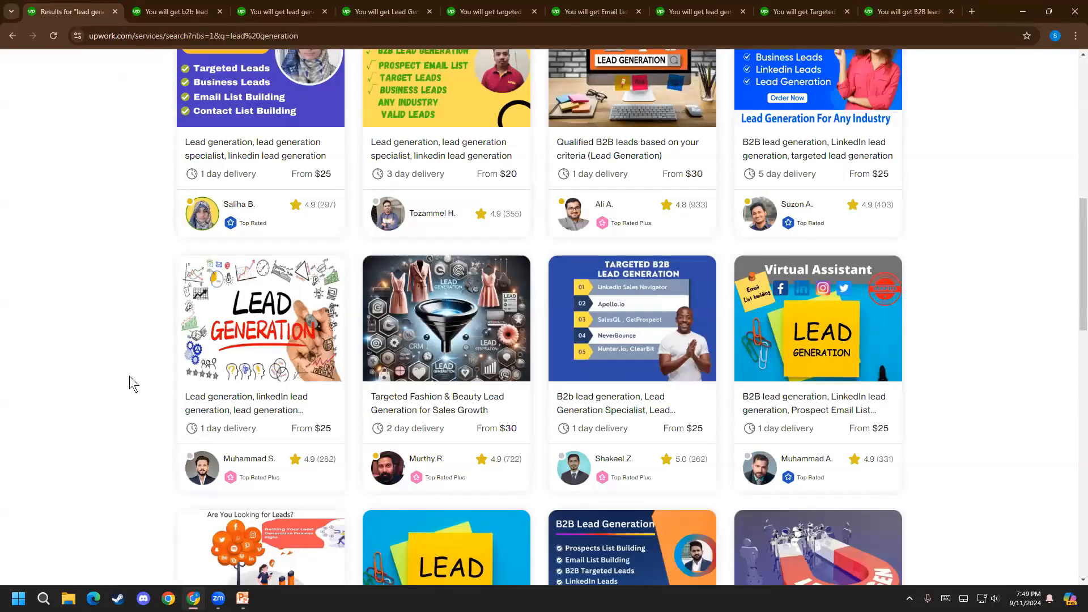
pyautogui.scroll(1, 86, 413)
pyautogui.scroll(-5, 86, 413)
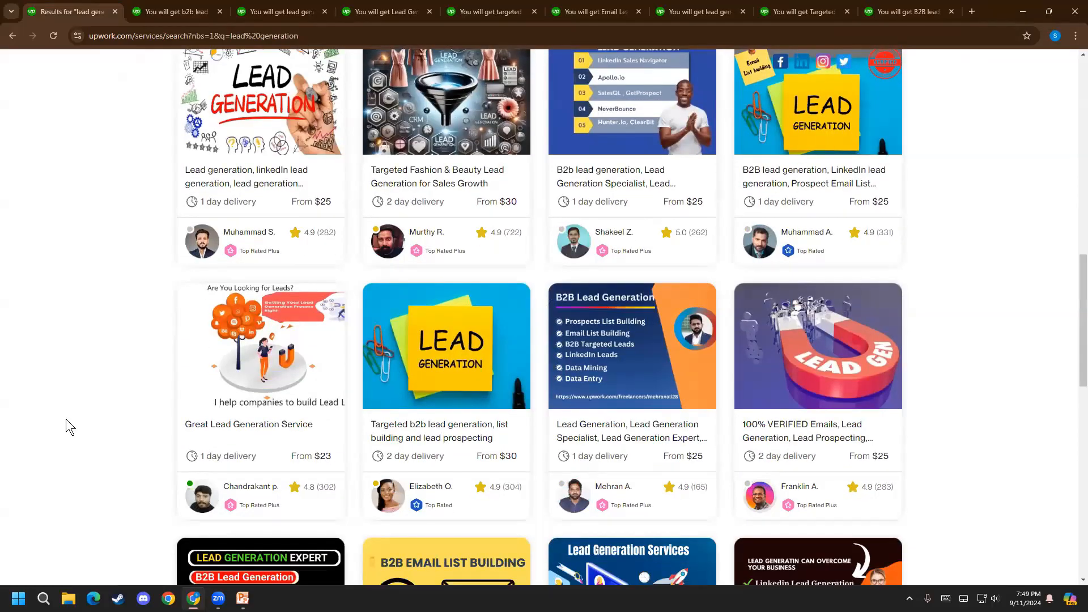
pyautogui.scroll(-2, 193, 475)
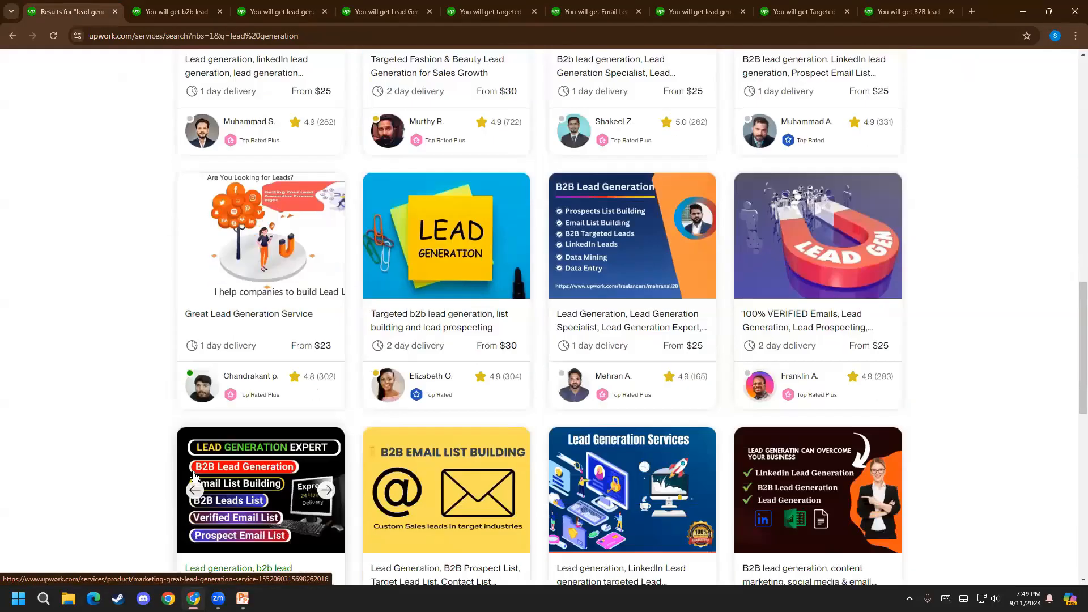
# Return to the $25, $50 and $100 tier listing and read the Lead Nurturing description in its What's included table
pyautogui.click(386, 11)
pyautogui.click(304, 8)
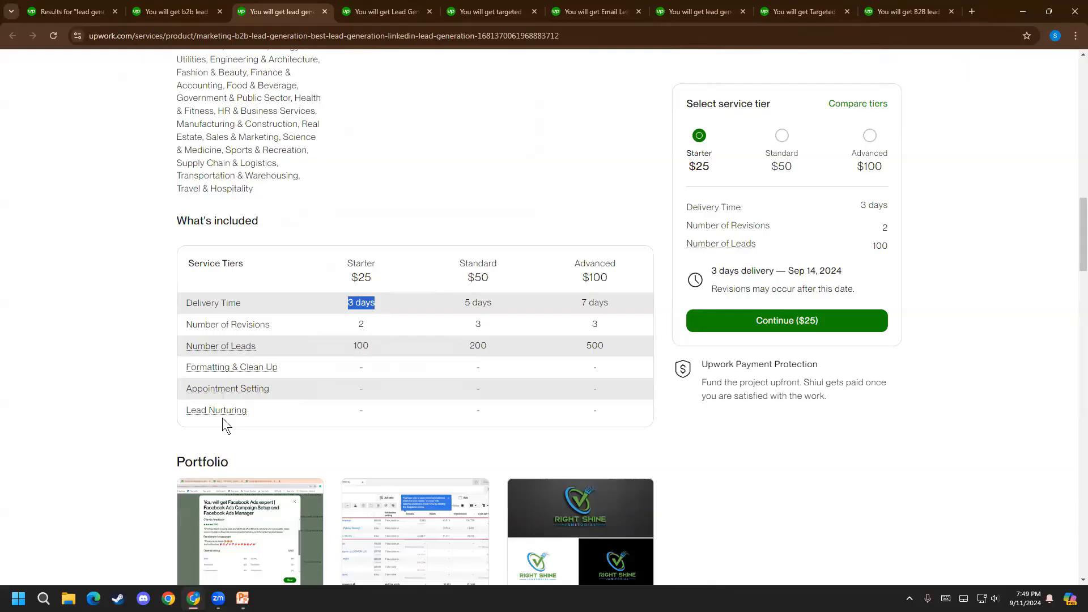
pyautogui.moveTo(221, 414)
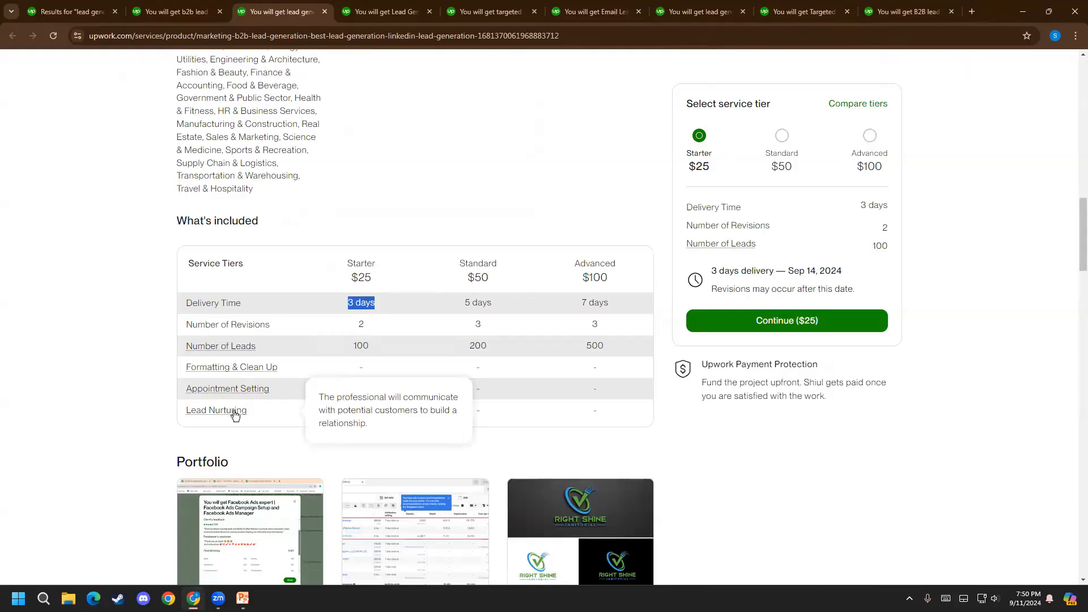
pyautogui.click(891, 591)
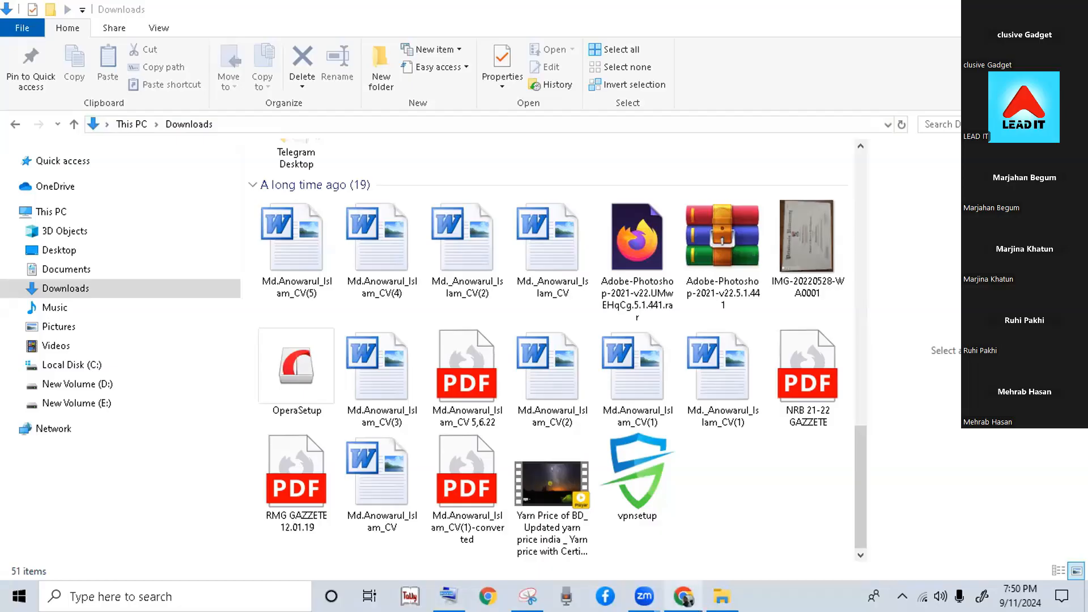
pyautogui.click(683, 596)
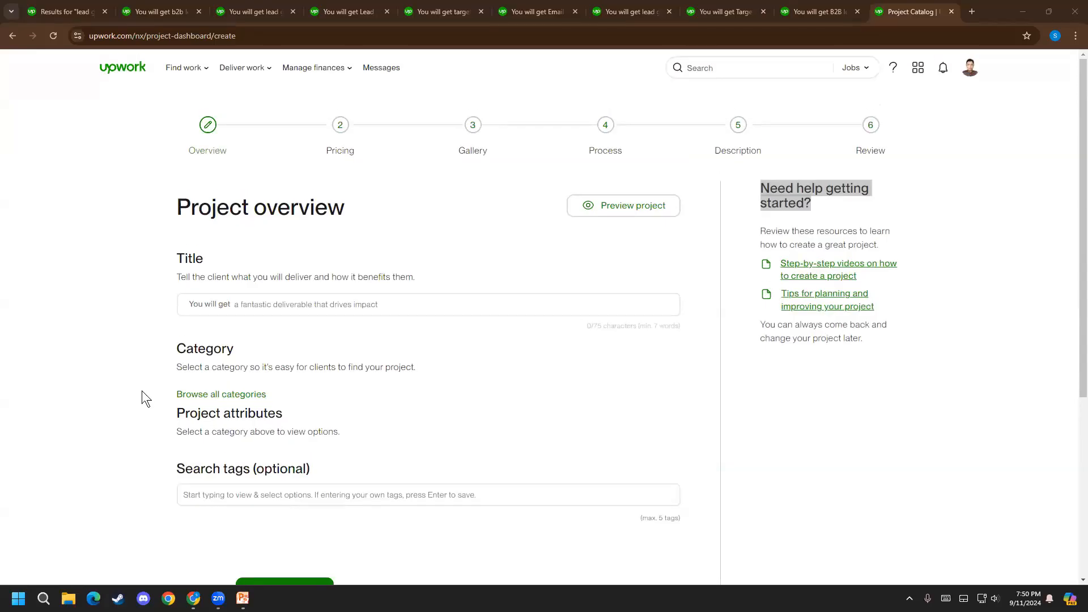
# Examine the Title field's guidance and its fixed "You will get" opening, comparing it with the title of a competing listing
pyautogui.click(330, 301)
pyautogui.click(829, 182)
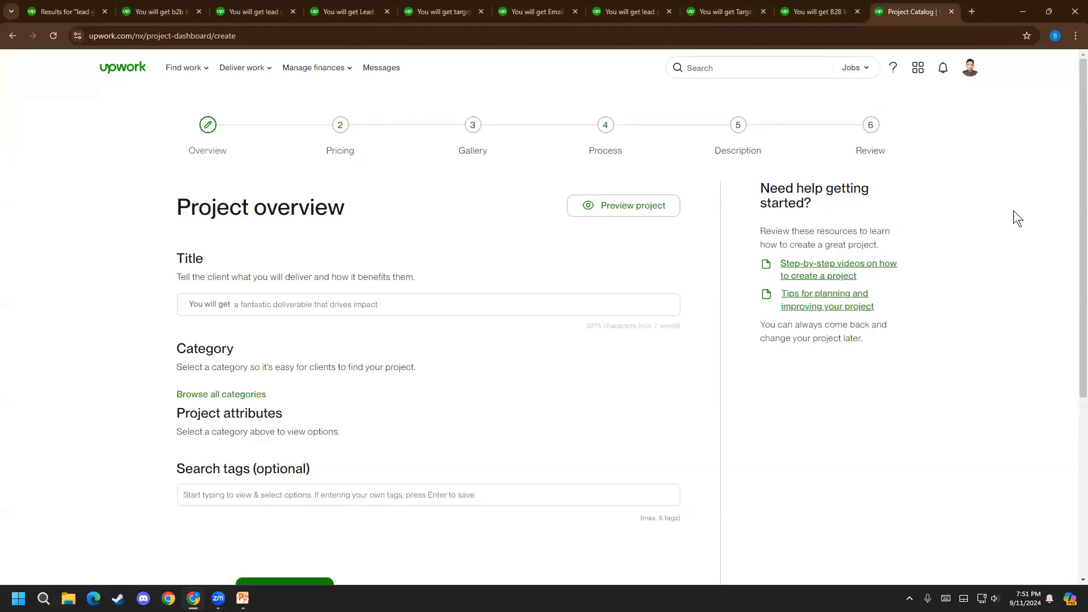
pyautogui.moveTo(249, 304)
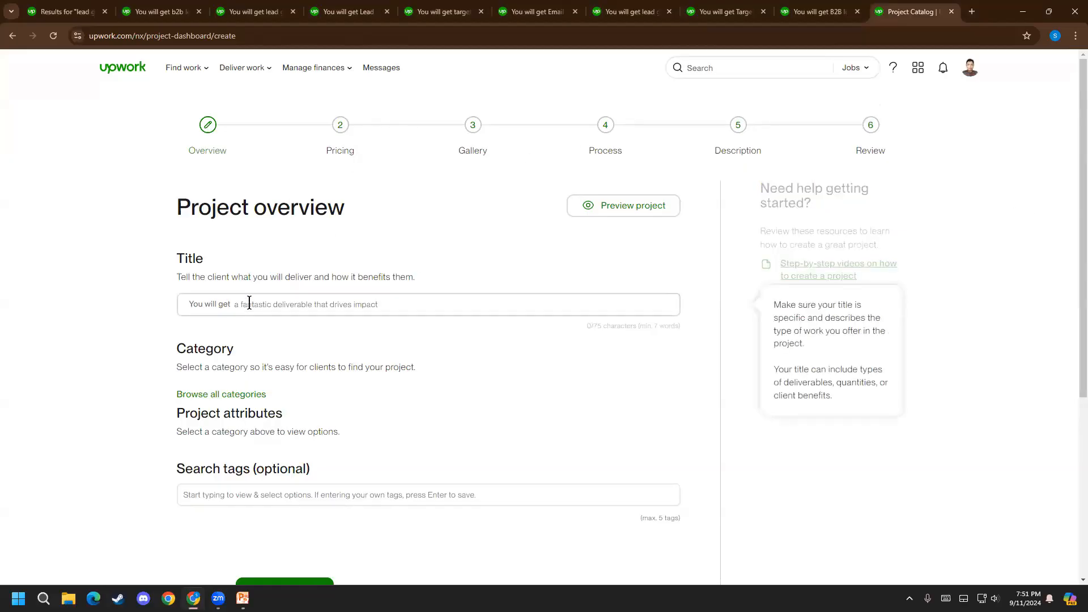
pyautogui.click(444, 11)
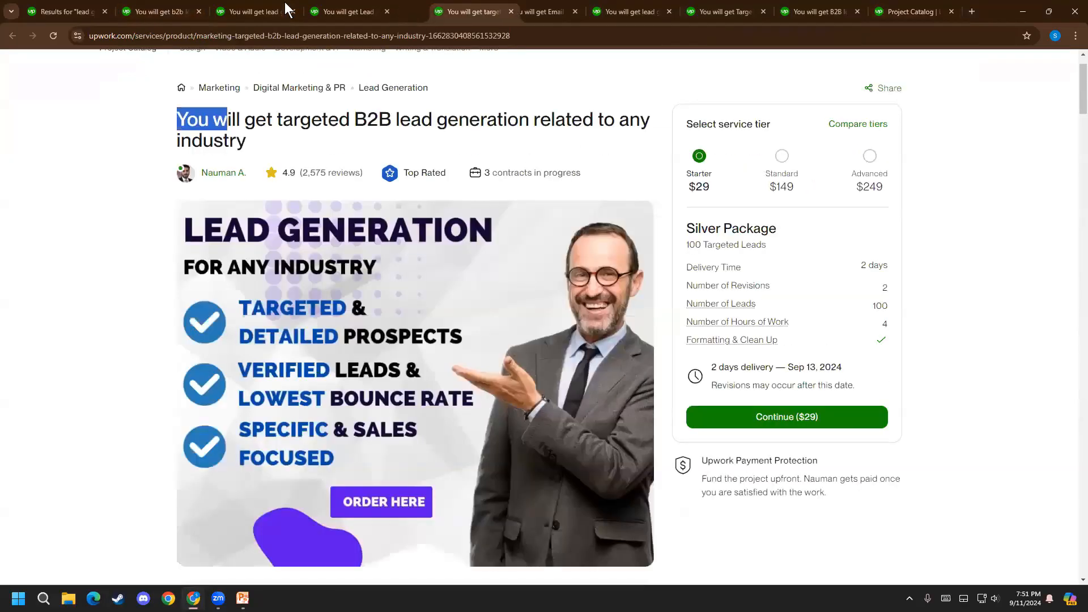
pyautogui.hotkey('ctrl', '9')
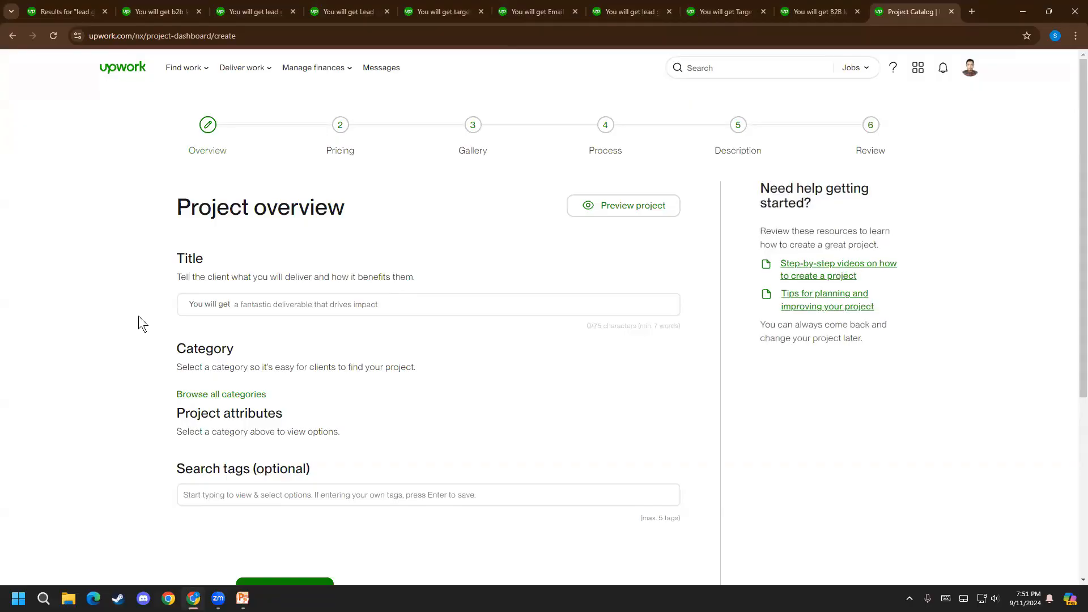
pyautogui.click(226, 304)
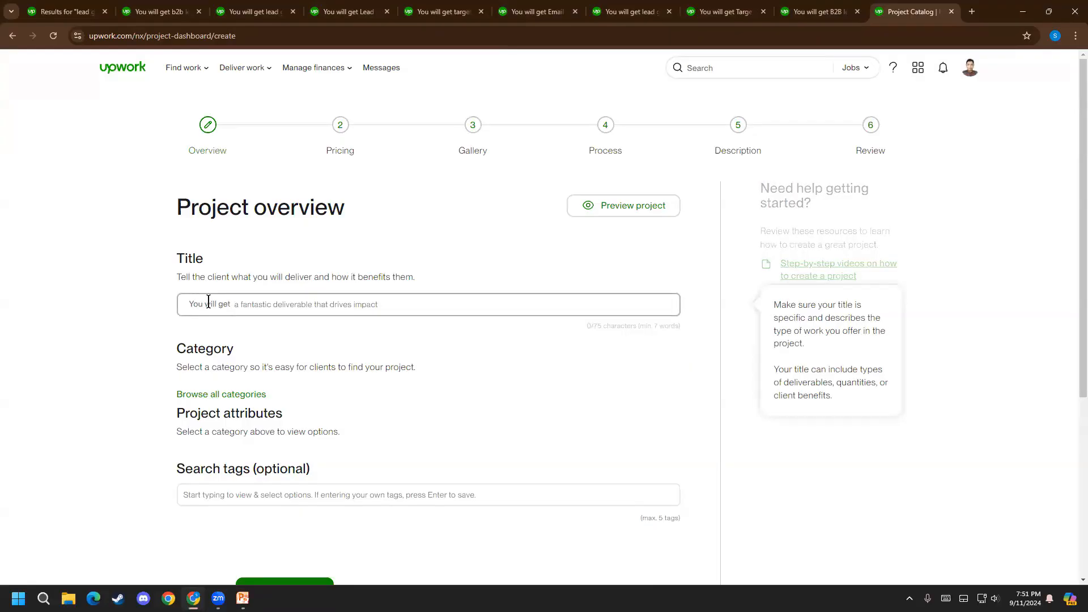
pyautogui.moveTo(199, 304)
pyautogui.click(865, 460)
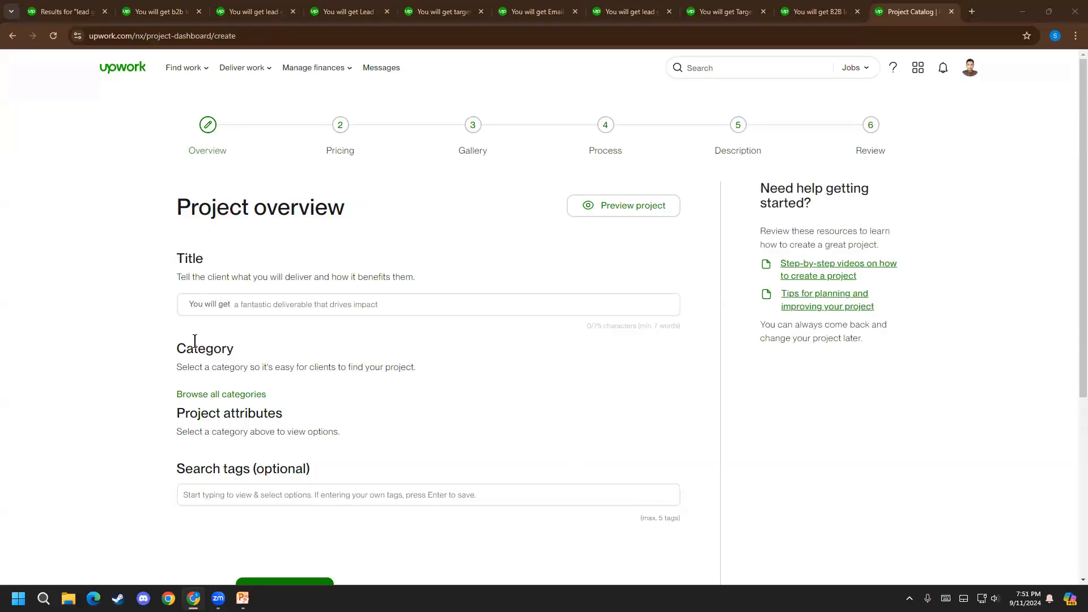
pyautogui.click(199, 308)
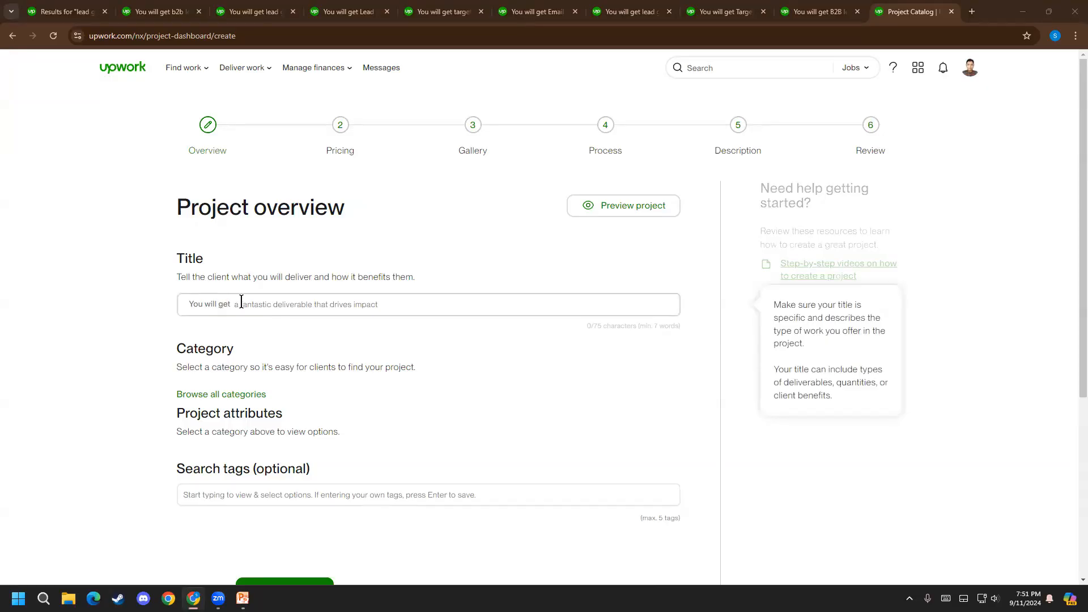
# Copy "b2b lead generation" from the $24.99 Starter listing's title and paste it into the new project's title
pyautogui.click(67, 10)
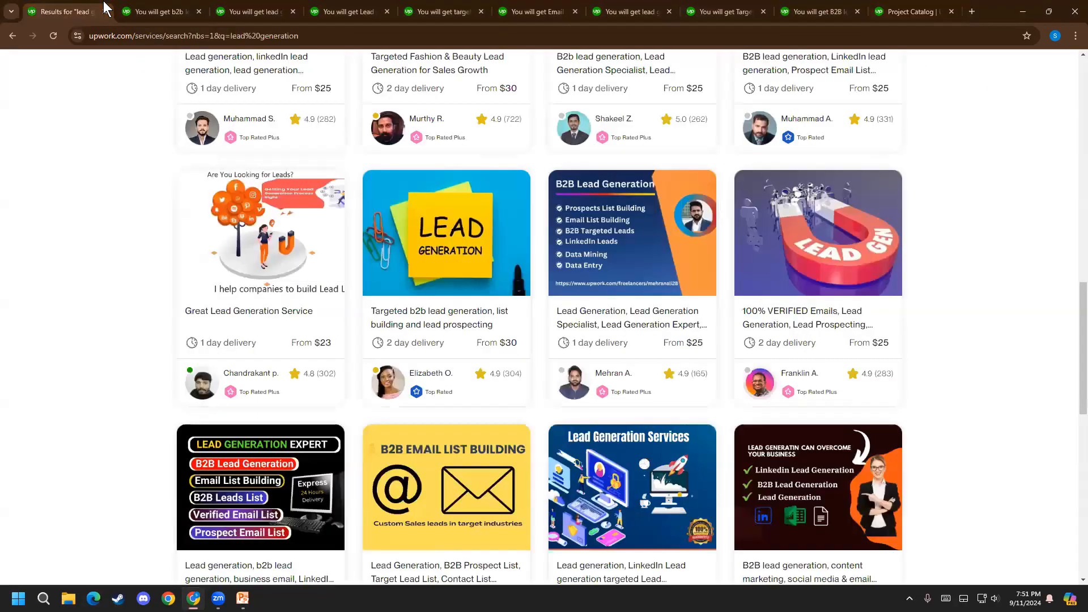
pyautogui.click(162, 10)
pyautogui.scroll(2, 97, 306)
pyautogui.moveTo(276, 177); pyautogui.dragTo(447, 177)
pyautogui.hotkey('ctrl', 'c')
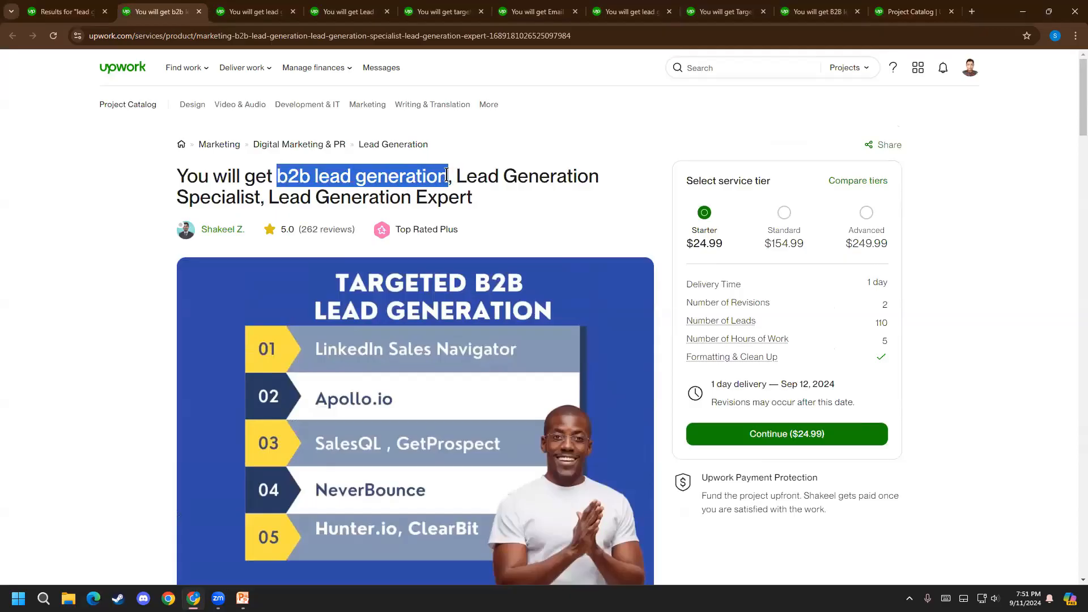
pyautogui.click(913, 11)
pyautogui.click(377, 305)
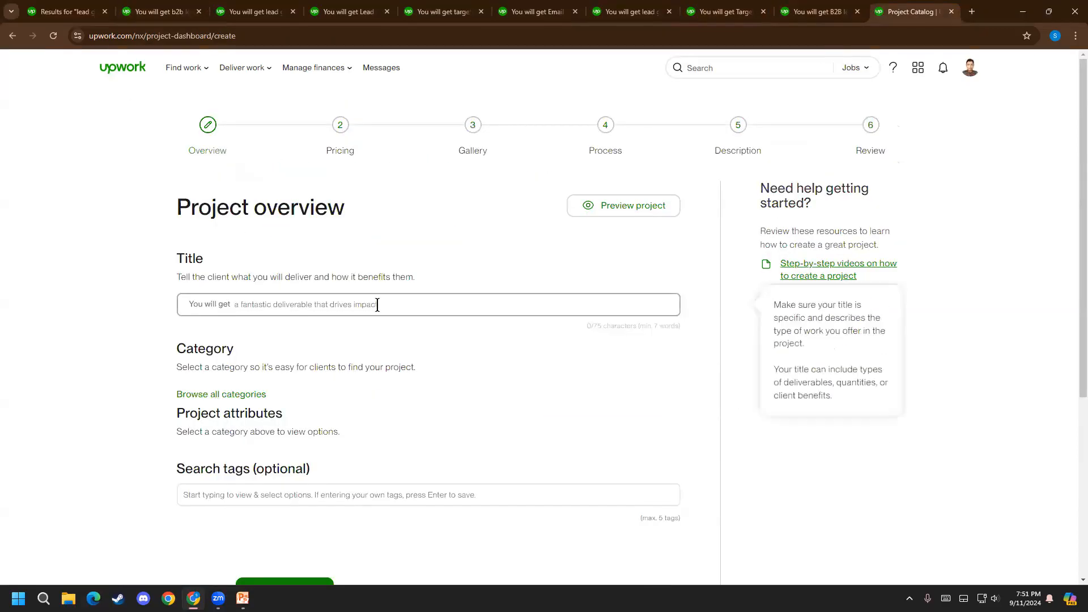
pyautogui.hotkey('ctrl', 'v')
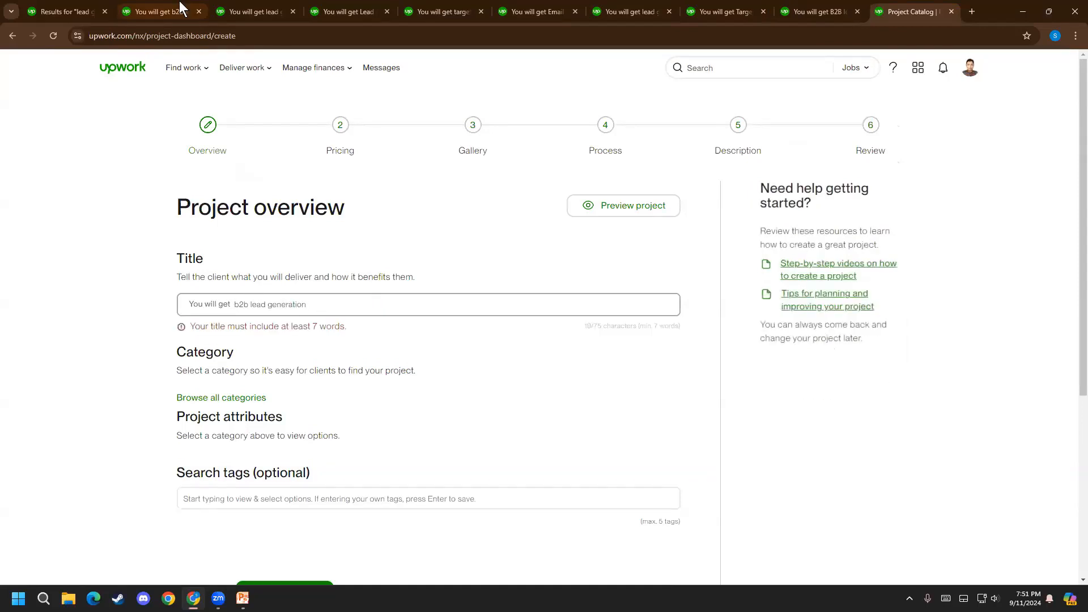
# Copy "targeted" from the $25, $50 and $100 tier listing's title and append it to the project title
pyautogui.click(249, 10)
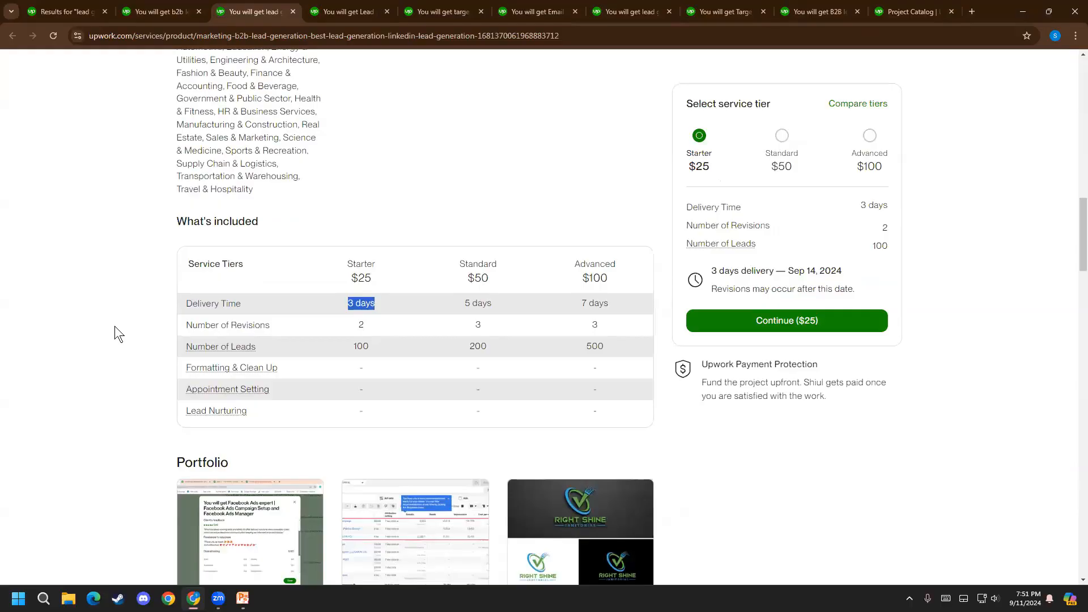
pyautogui.scroll(17, 116, 327)
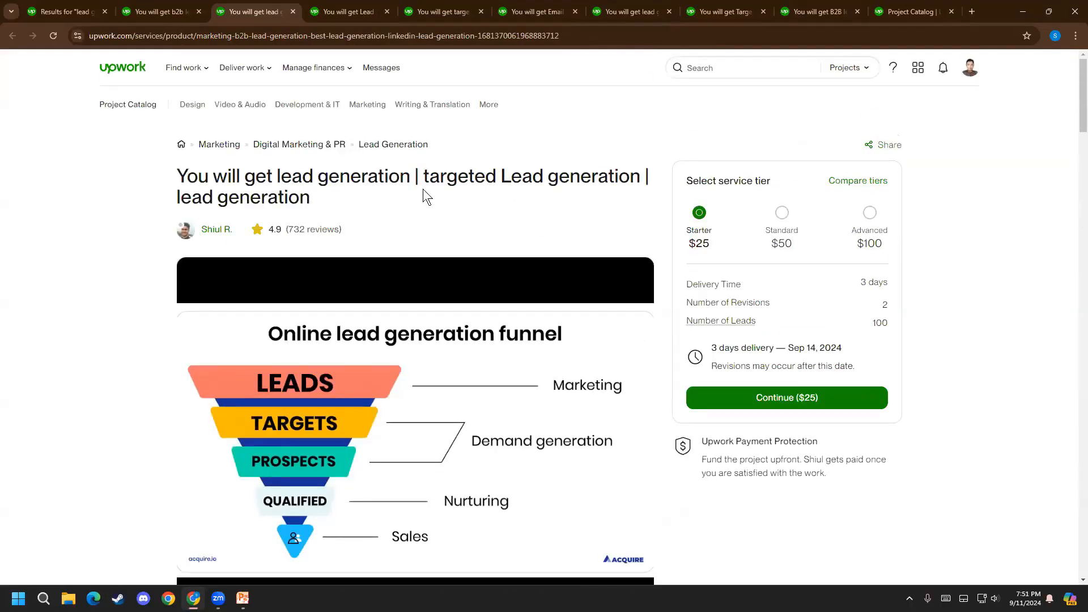
pyautogui.moveTo(414, 176); pyautogui.dragTo(643, 164)
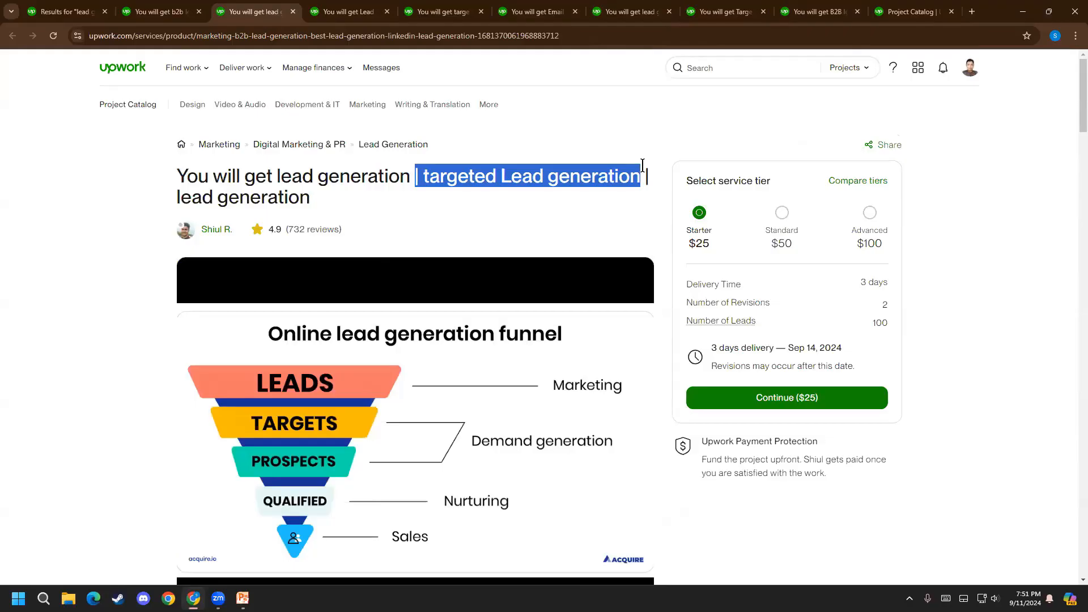
pyautogui.click(604, 163)
pyautogui.moveTo(423, 173); pyautogui.dragTo(497, 176)
pyautogui.hotkey('ctrl', 'c')
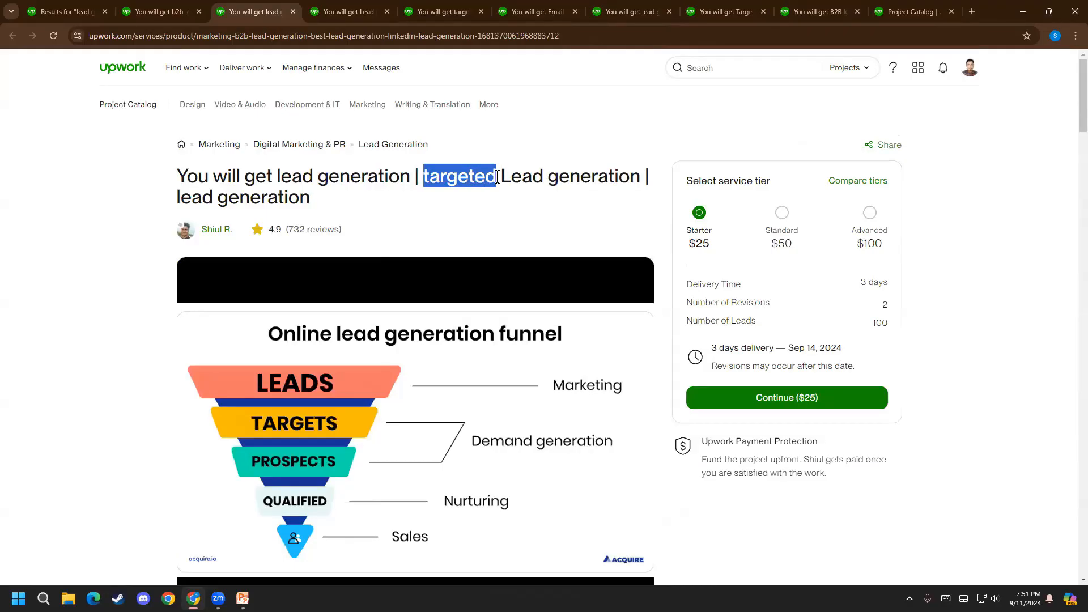
pyautogui.click(927, 8)
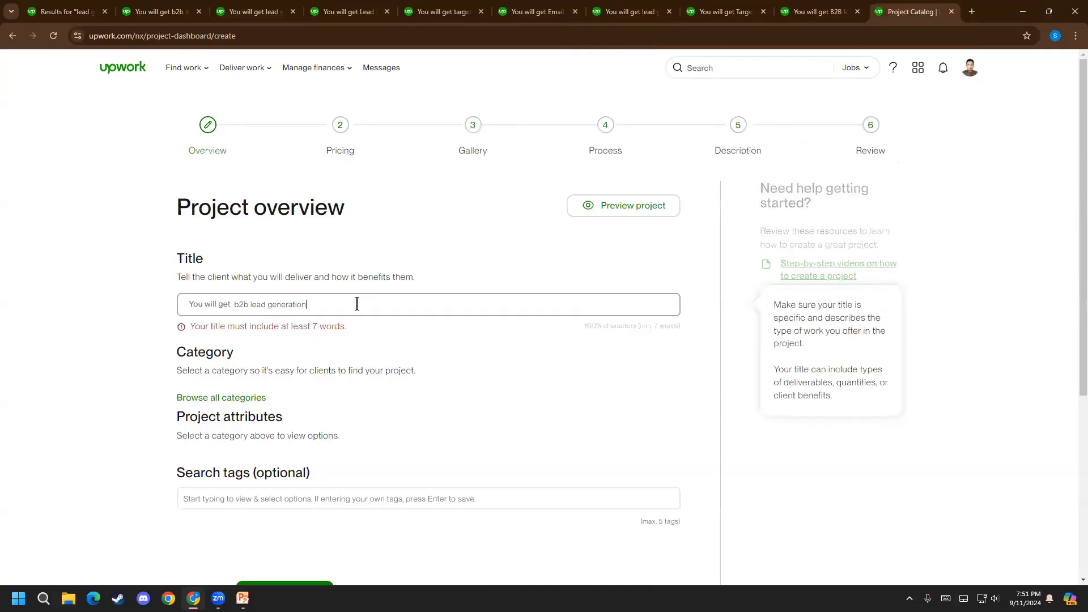
pyautogui.hotkey('ctrl', 'v')
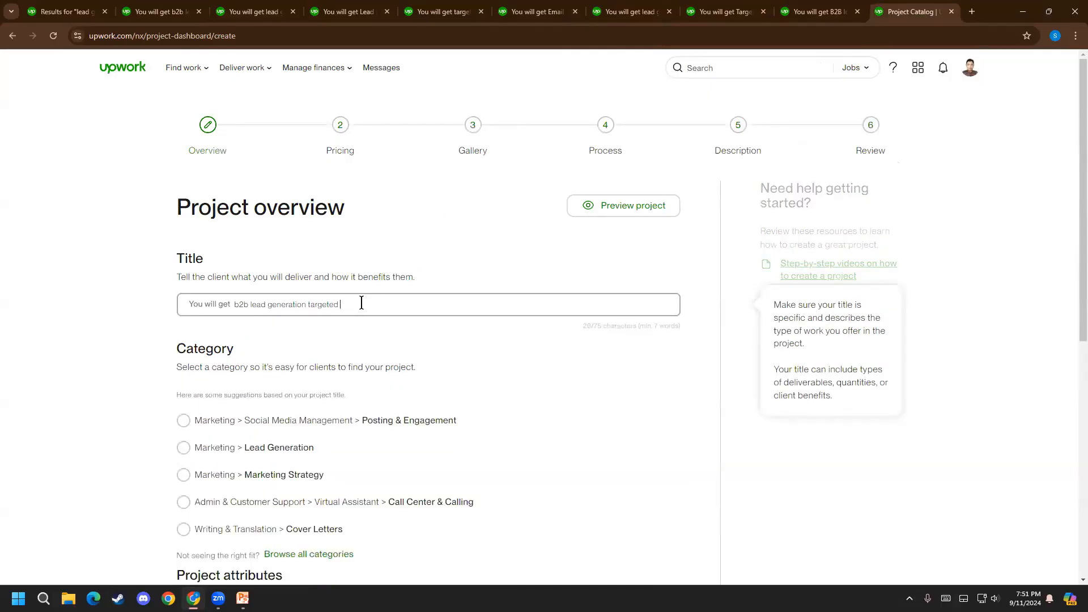
# Append "Prospect list", copied from the Email Lead list listing's title, to the project title and reword it as "Prospect email list"
pyautogui.click(441, 13)
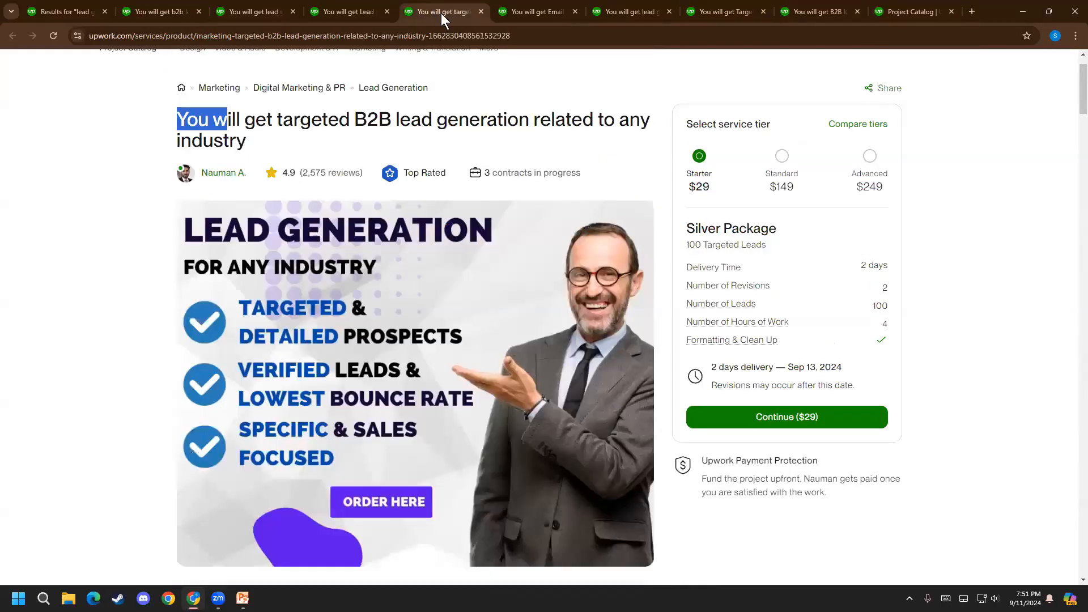
pyautogui.click(538, 3)
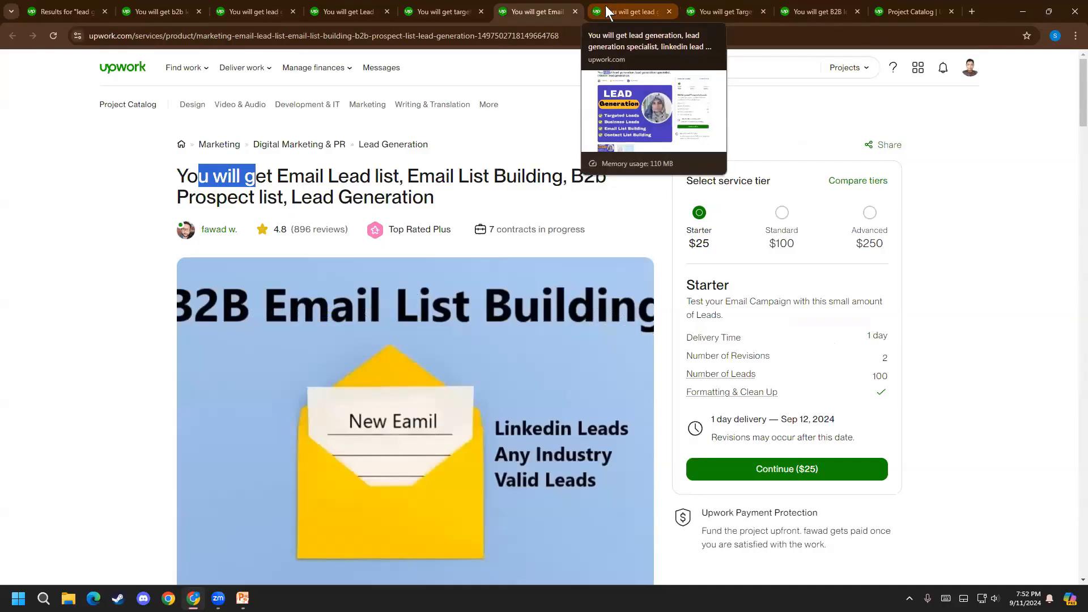
pyautogui.moveTo(174, 196); pyautogui.dragTo(282, 199)
pyautogui.hotkey('ctrl', 'c')
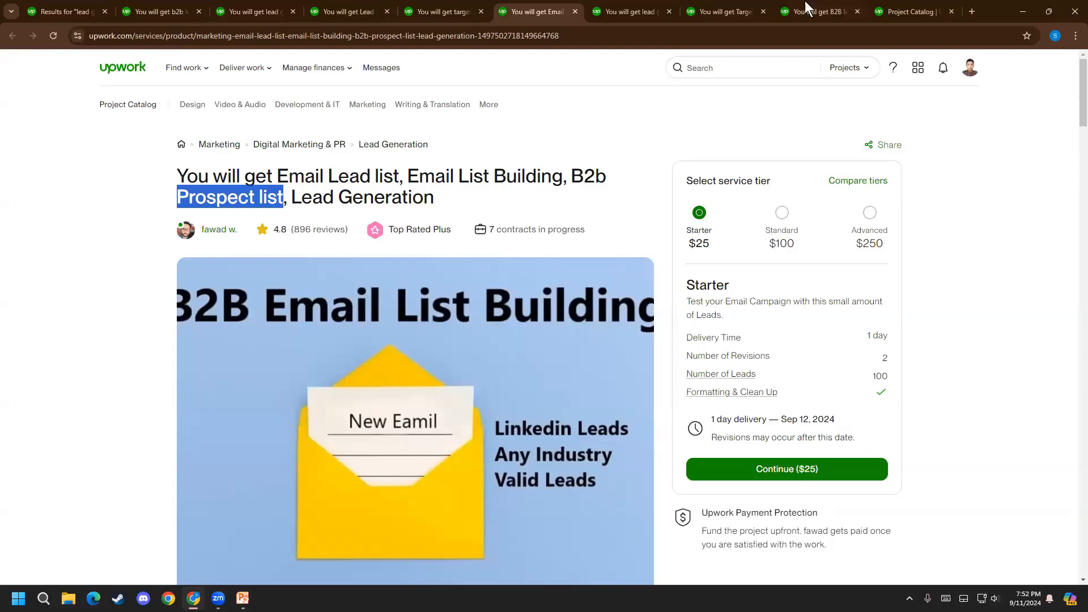
pyautogui.click(900, 9)
pyautogui.click(397, 298)
pyautogui.hotkey('ctrl', 'v')
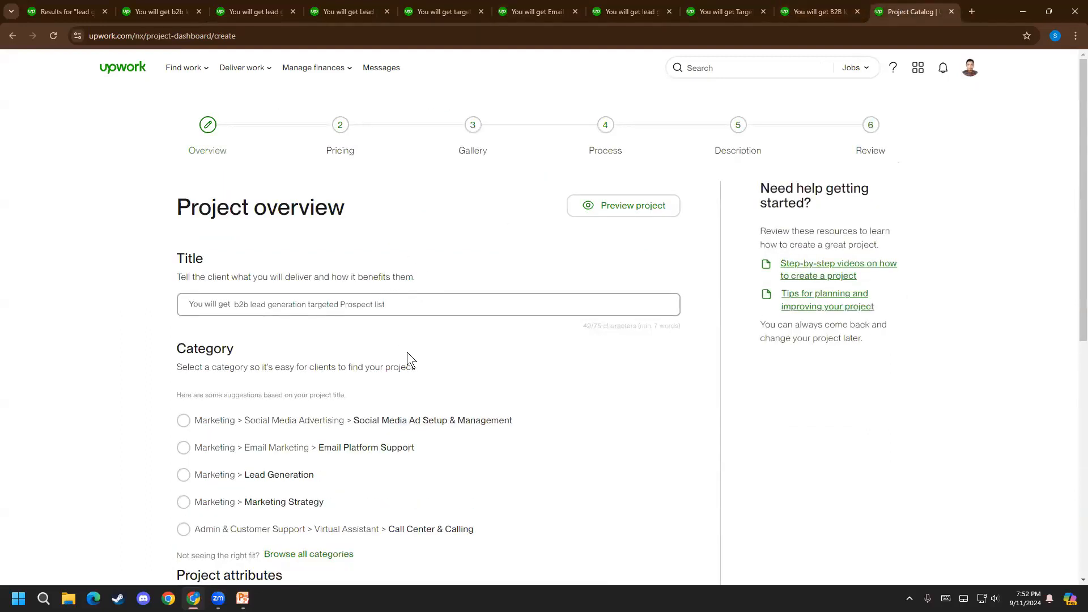
pyautogui.write('email list')
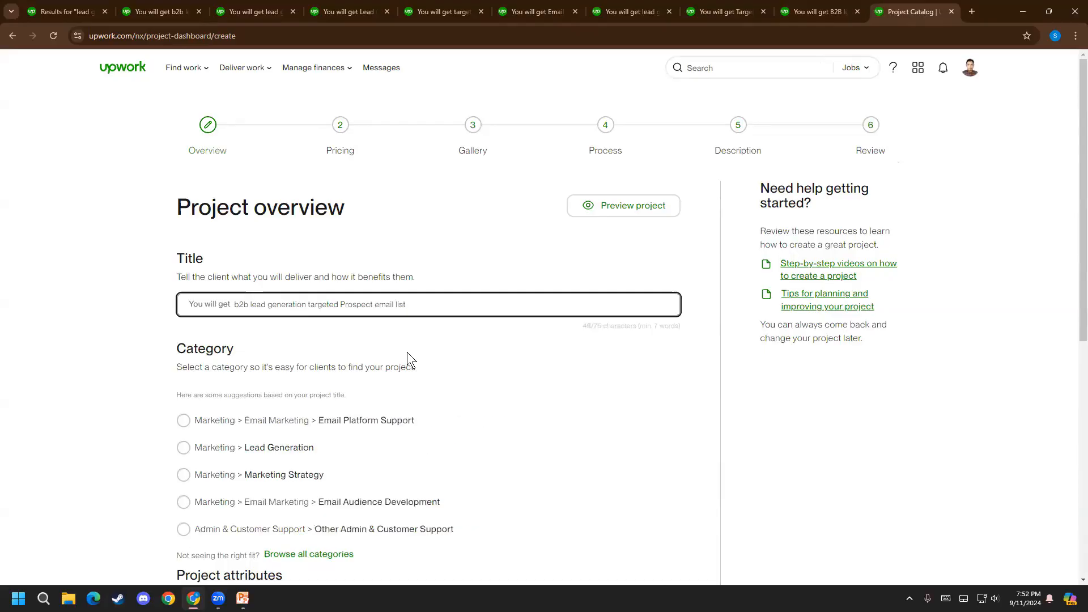
pyautogui.write(' for any')
# Append "for any industry" to the project title, copying "industry" from the targeted B2B listing after looking over other competitors' titles
pyautogui.click(558, 5)
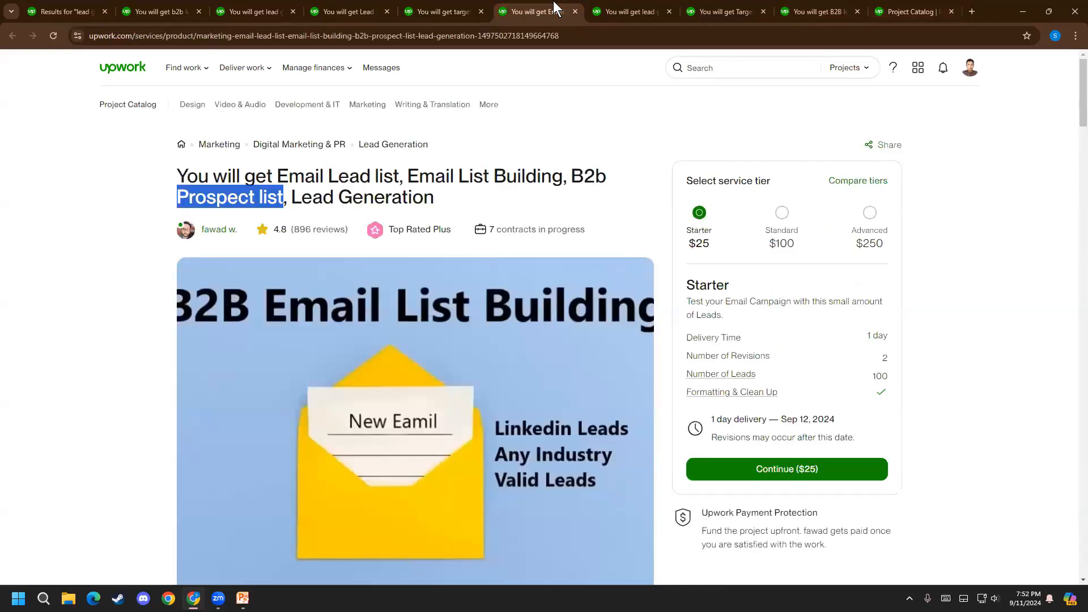
pyautogui.click(624, 2)
pyautogui.scroll(2, 440, 305)
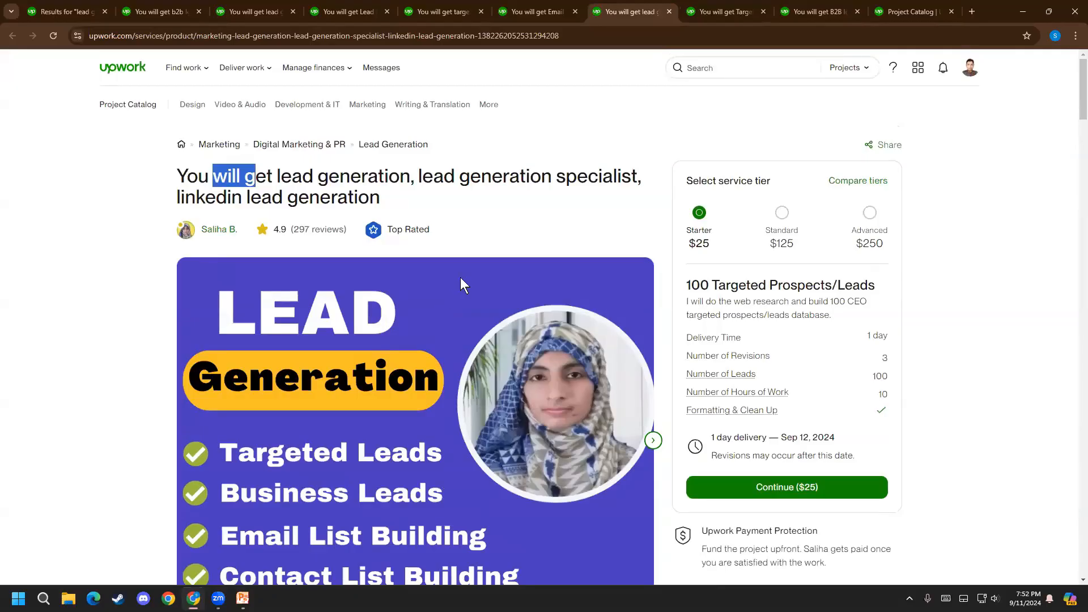
pyautogui.click(721, 4)
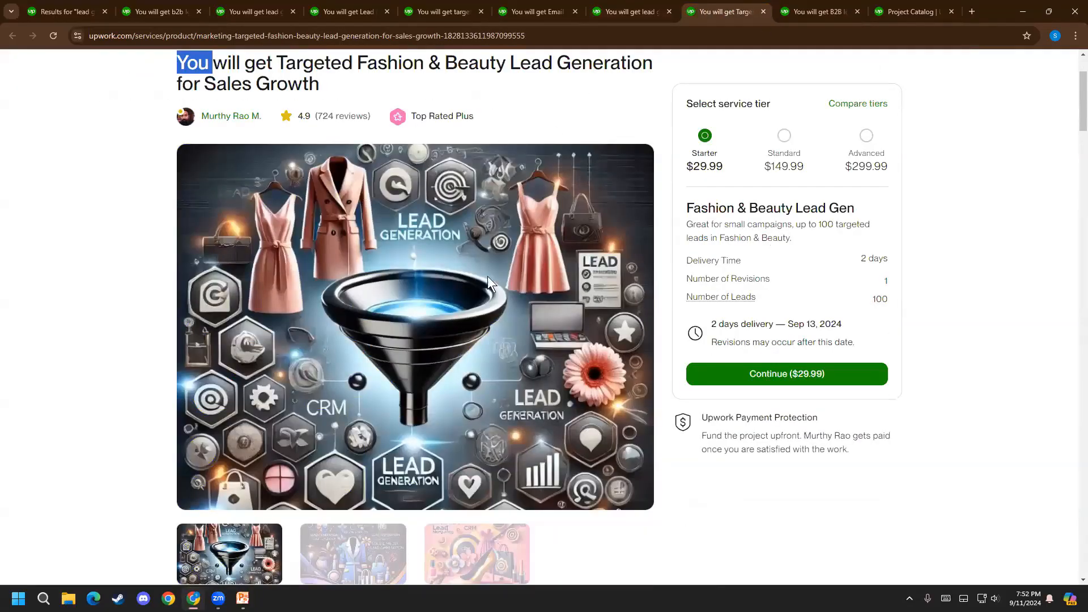
pyautogui.scroll(2, 510, 238)
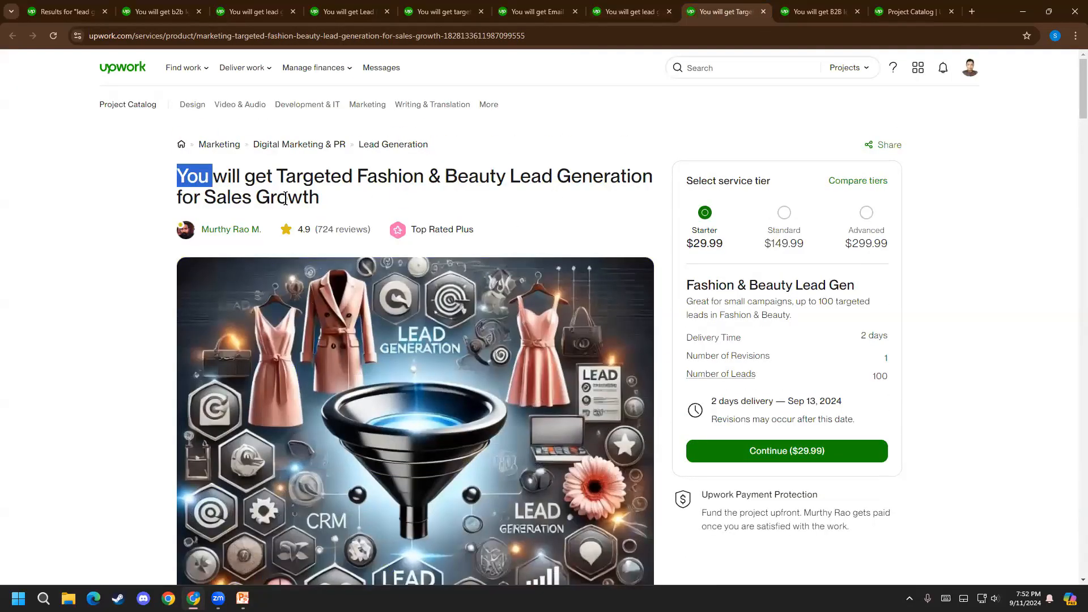
pyautogui.click(786, 7)
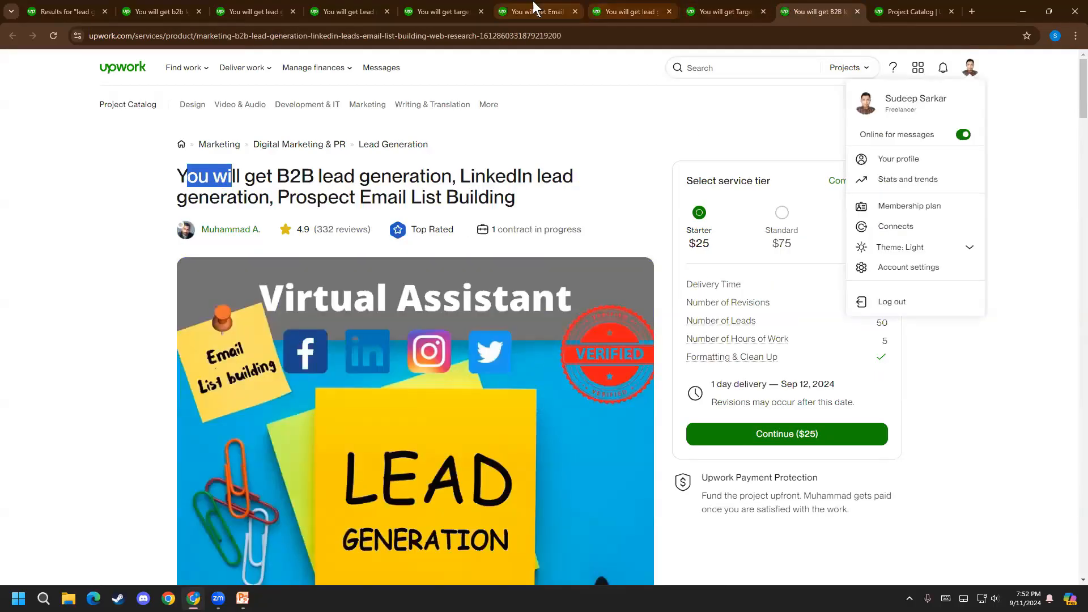
pyautogui.click(500, 7)
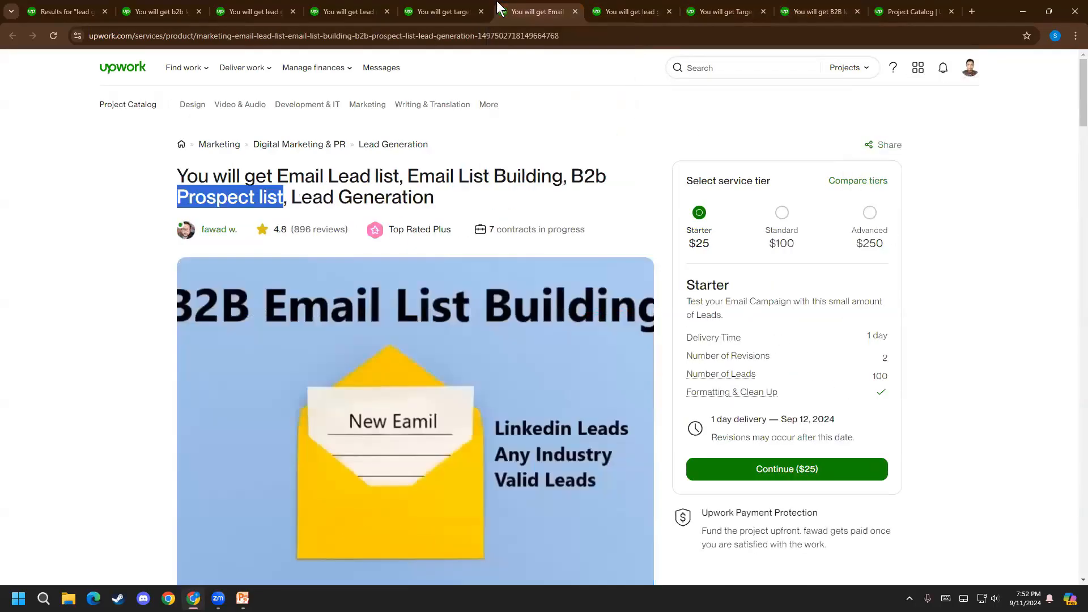
pyautogui.click(403, 5)
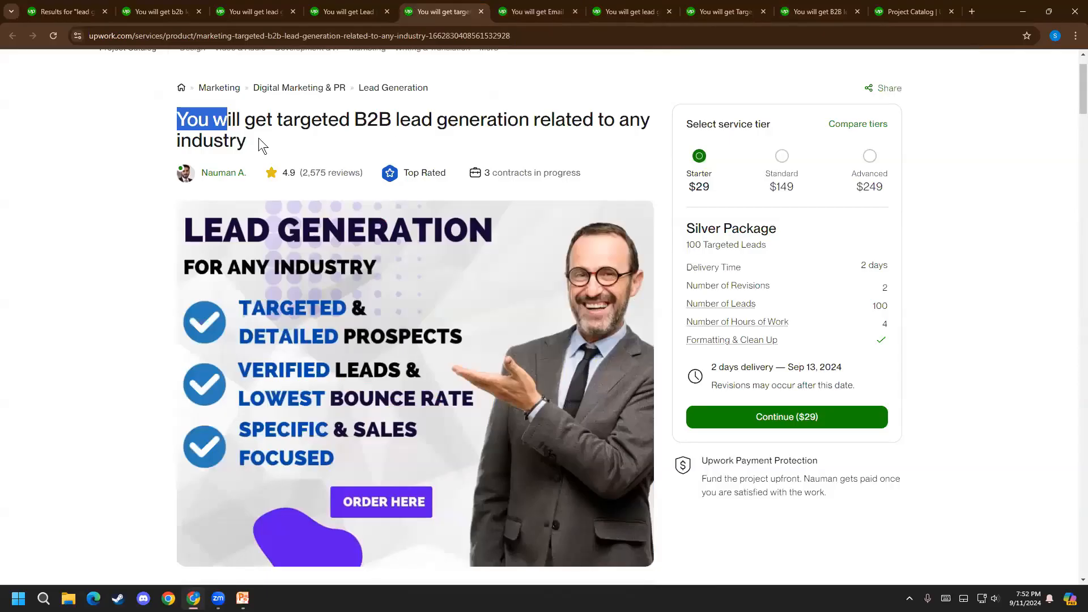
pyautogui.moveTo(249, 140); pyautogui.dragTo(164, 141)
pyautogui.hotkey('ctrl', 'c')
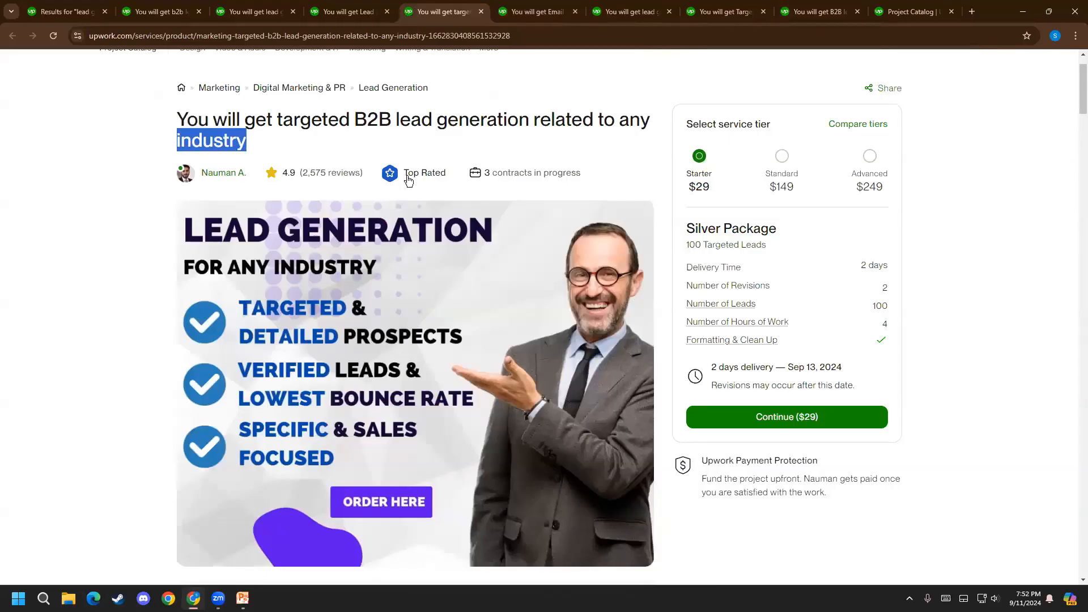
pyautogui.click(884, 9)
pyautogui.click(443, 302)
pyautogui.hotkey('ctrl', 'v')
# Review the wording of the project title and change "Prospect" to lowercase "prospect"
pyautogui.tripleClick(497, 313)
pyautogui.click(227, 309)
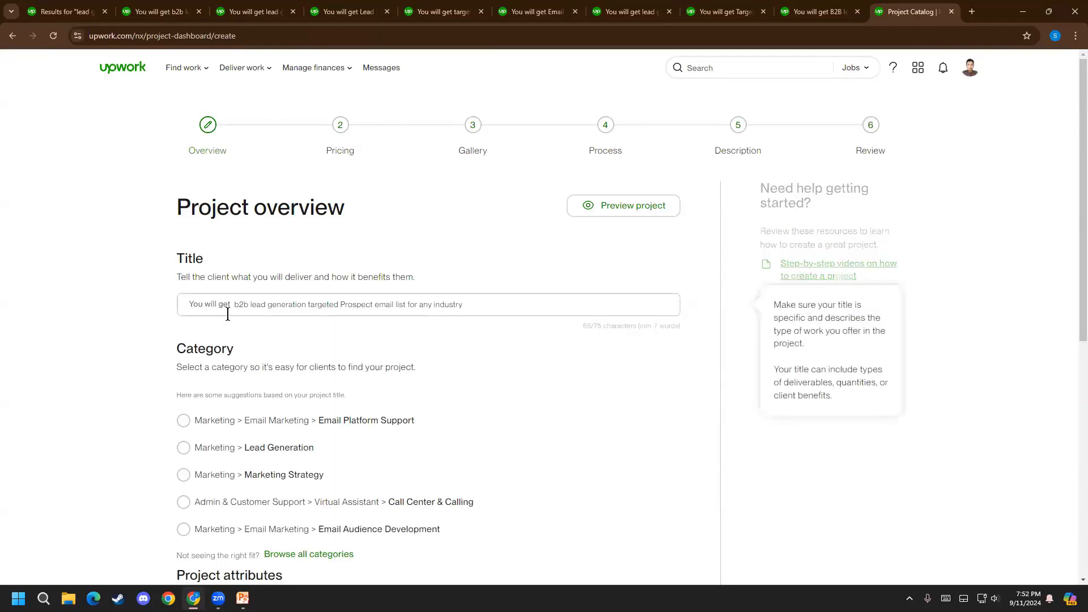
pyautogui.moveTo(307, 304); pyautogui.dragTo(371, 304)
pyautogui.click(378, 304)
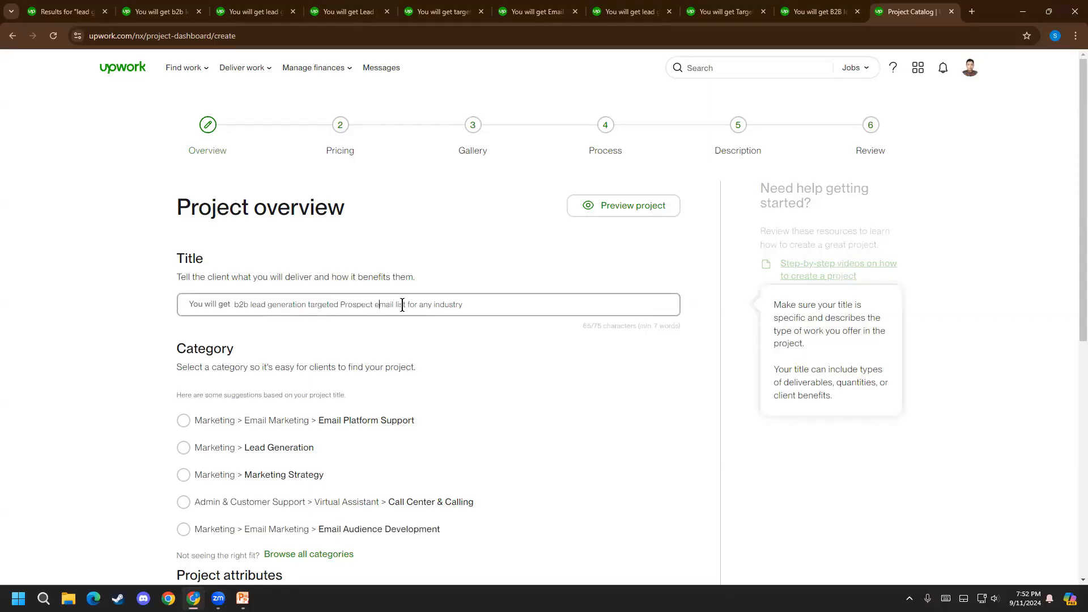
pyautogui.moveTo(346, 305); pyautogui.dragTo(340, 304)
pyautogui.write('p')
# Check the project title's length against the character limit and reread the end of its wording
pyautogui.click(602, 325)
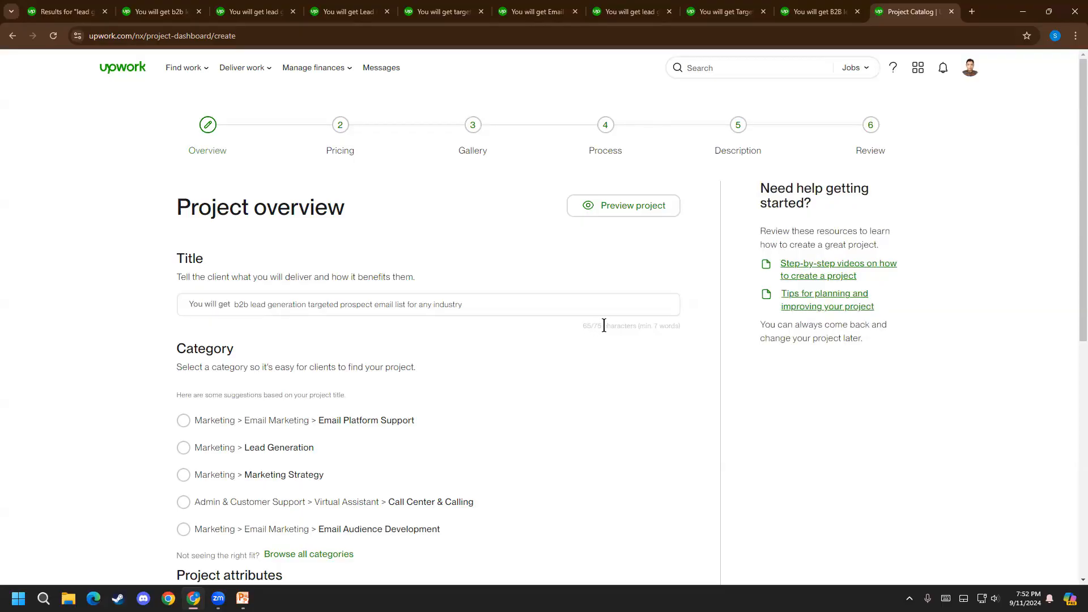
pyautogui.doubleClick(596, 326)
pyautogui.moveTo(610, 304)
pyautogui.moveTo(462, 304); pyautogui.dragTo(404, 304)
pyautogui.click(451, 379)
# Open the full category browser for the project and check the category path of the b2b Lead Generation Specialist listing
pyautogui.scroll(-3, 269, 345)
pyautogui.moveTo(177, 179); pyautogui.dragTo(233, 177)
pyautogui.click(233, 178)
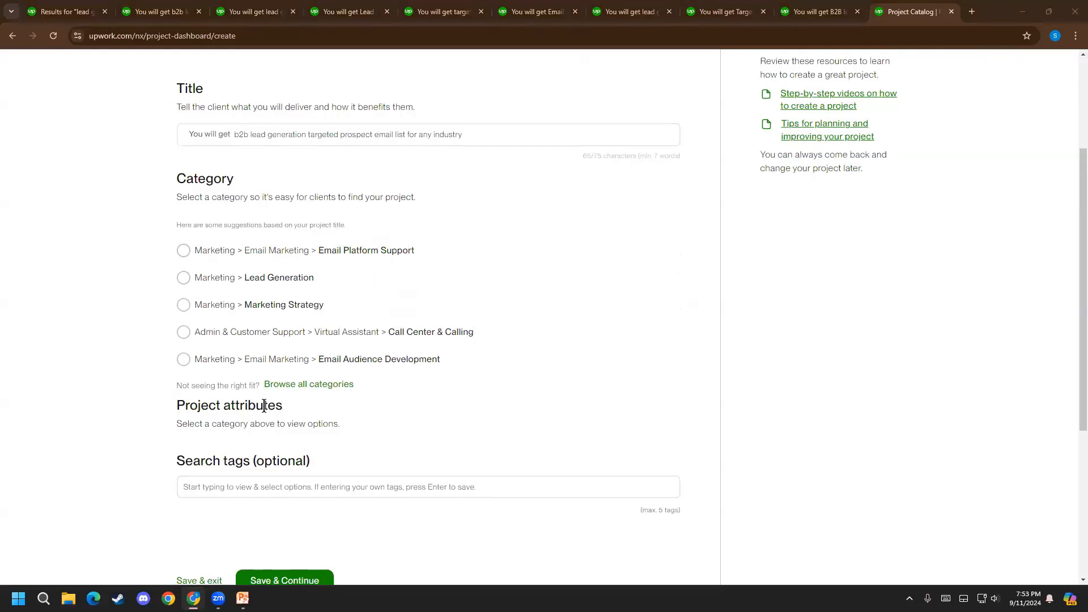
pyautogui.click(303, 384)
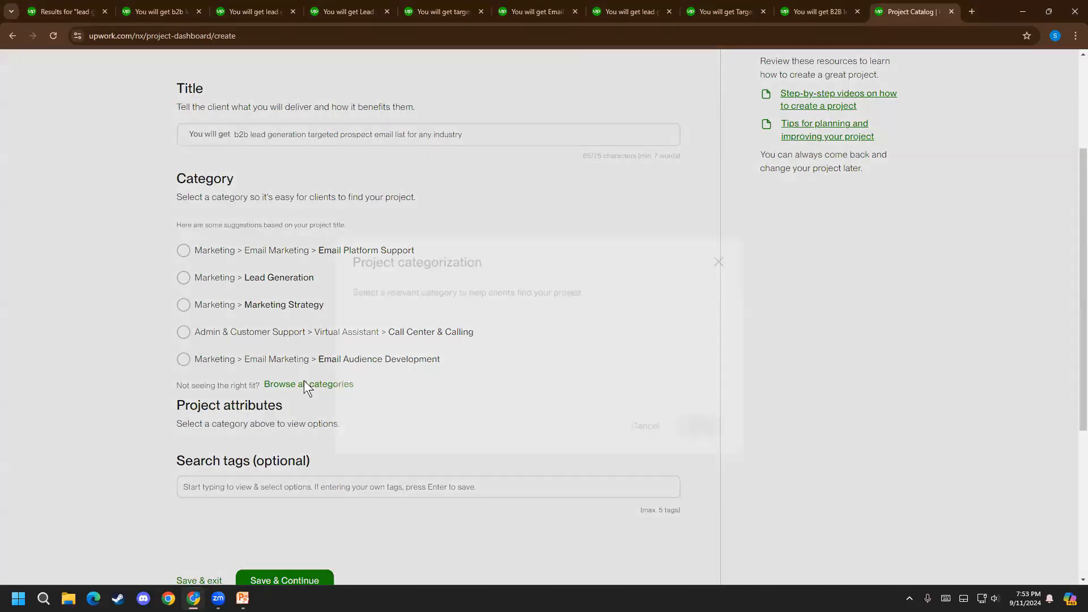
pyautogui.click(437, 283)
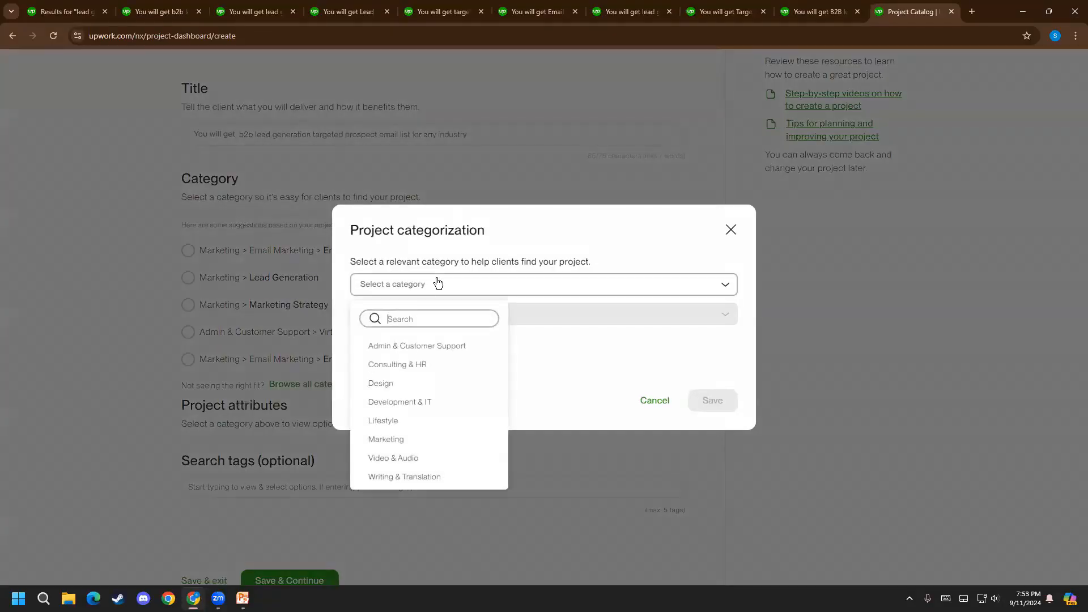
pyautogui.click(135, 20)
pyautogui.click(318, 179)
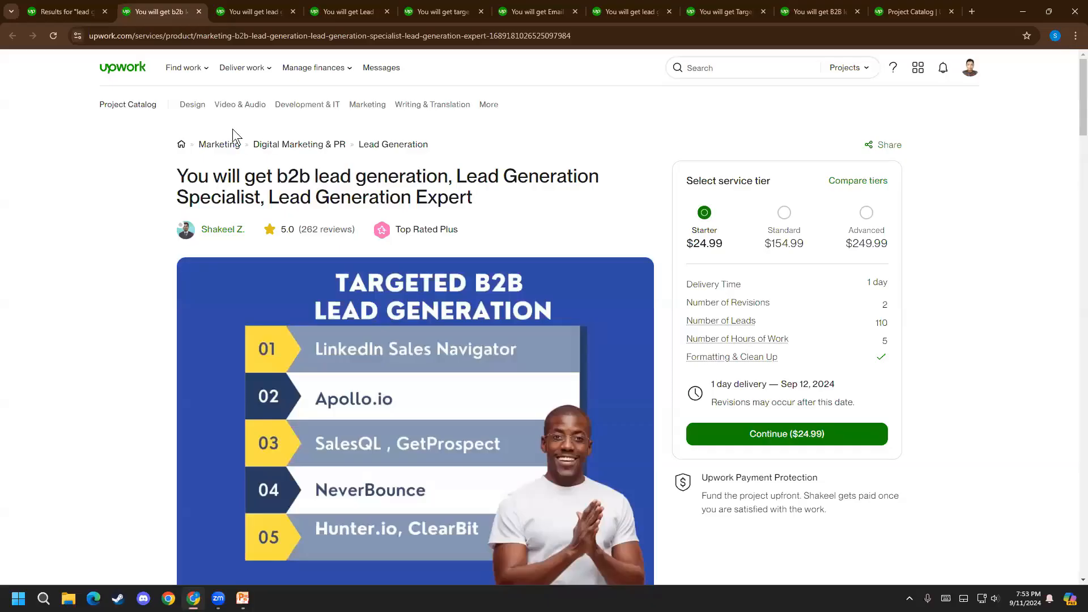
pyautogui.click(913, 10)
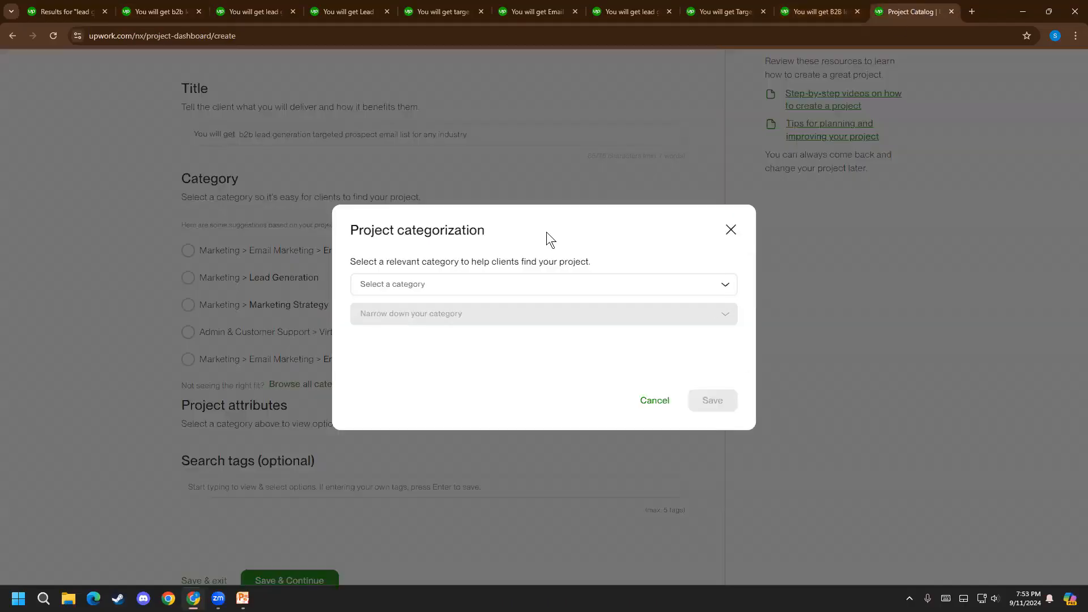
pyautogui.click(441, 284)
pyautogui.write('market')
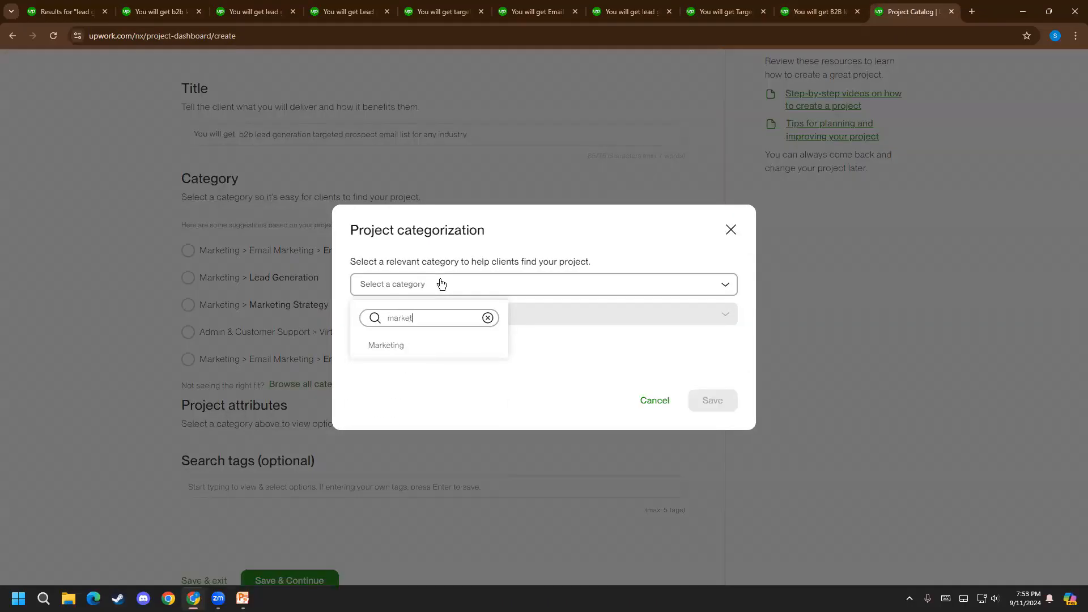
pyautogui.press('BackSpace')
pyautogui.press('BackSpace')
pyautogui.press('BackSpace')
pyautogui.press('BackSpace')
pyautogui.press('BackSpace')
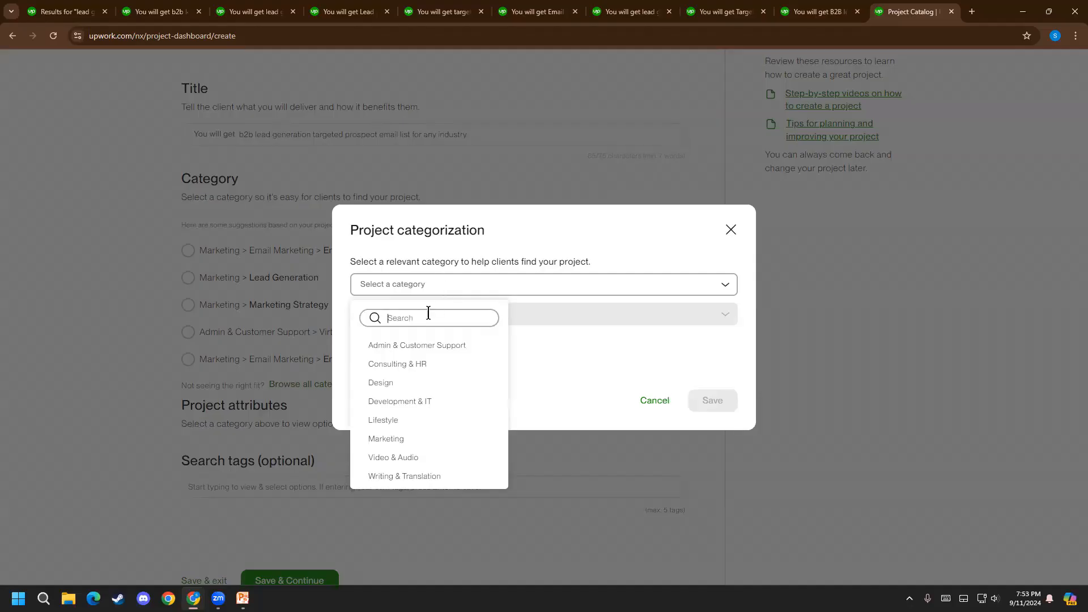
# Set the project's main category to Marketing after checking the category path of the targeted lead generation listing
pyautogui.click(246, 7)
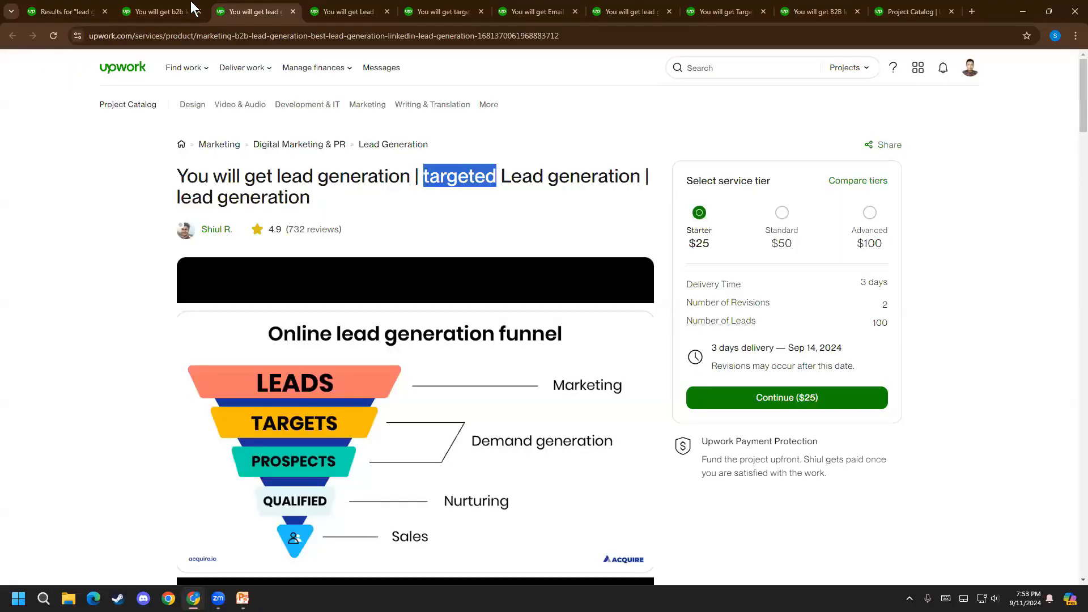
pyautogui.click(916, 10)
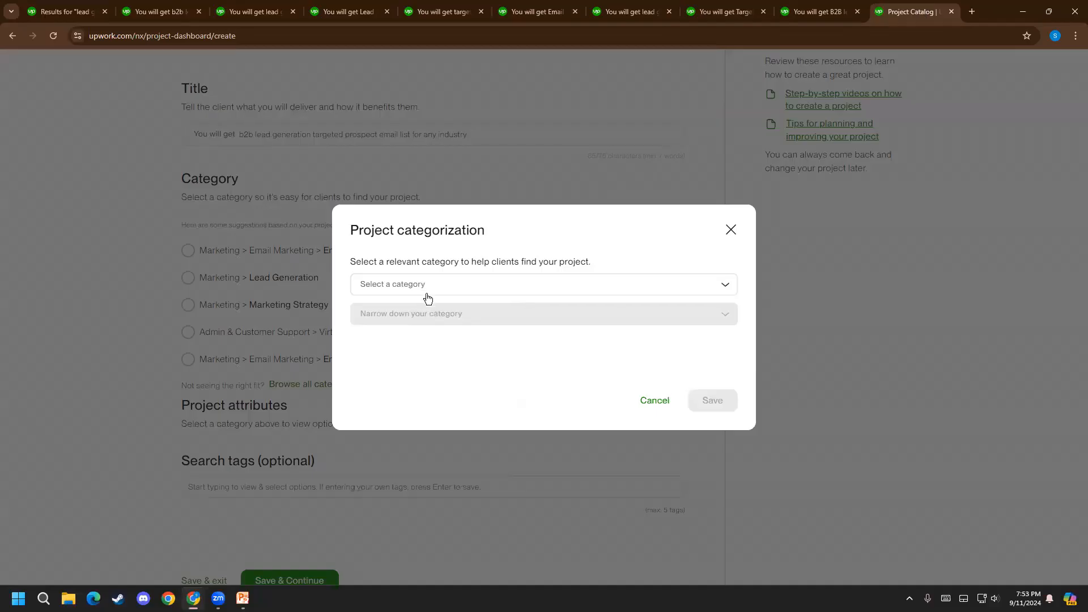
pyautogui.click(424, 294)
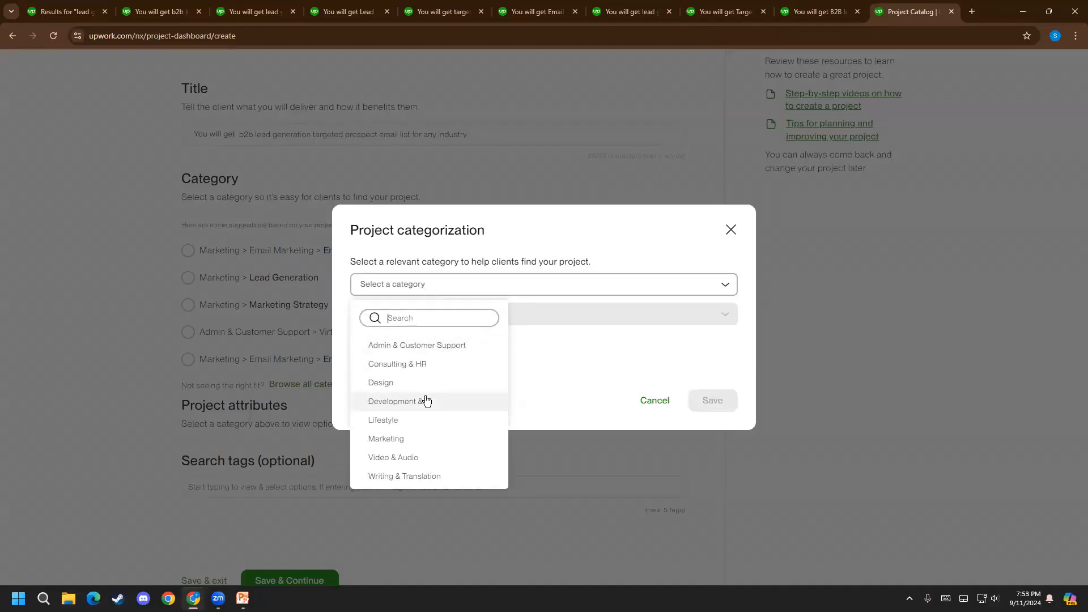
pyautogui.click(406, 439)
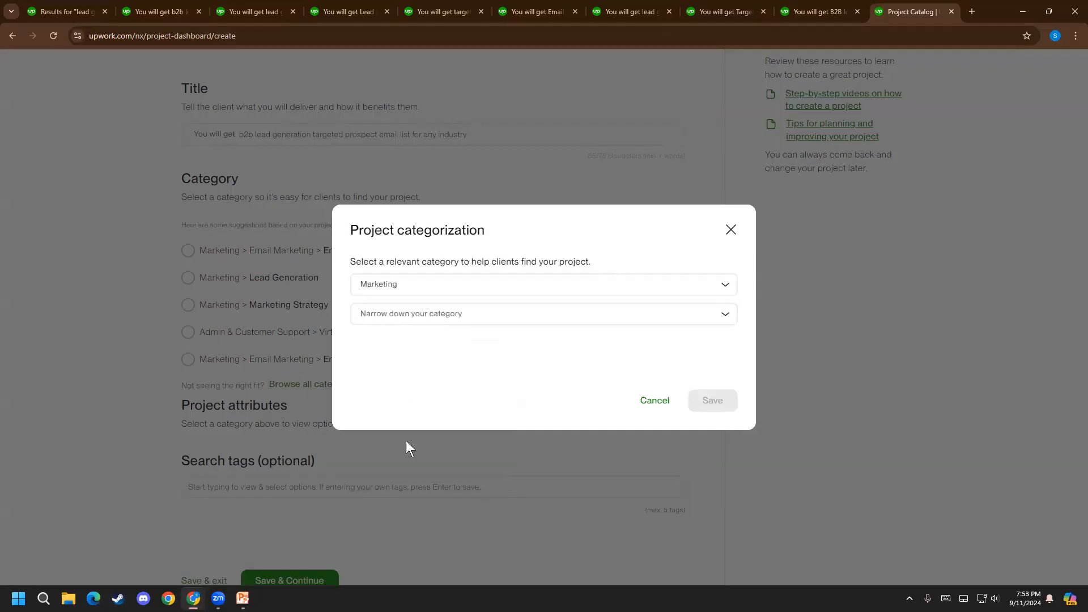
# Narrow the category down to Lead Generation, consulting the b2b Lead Generation Specialist listing's category path
pyautogui.click(515, 318)
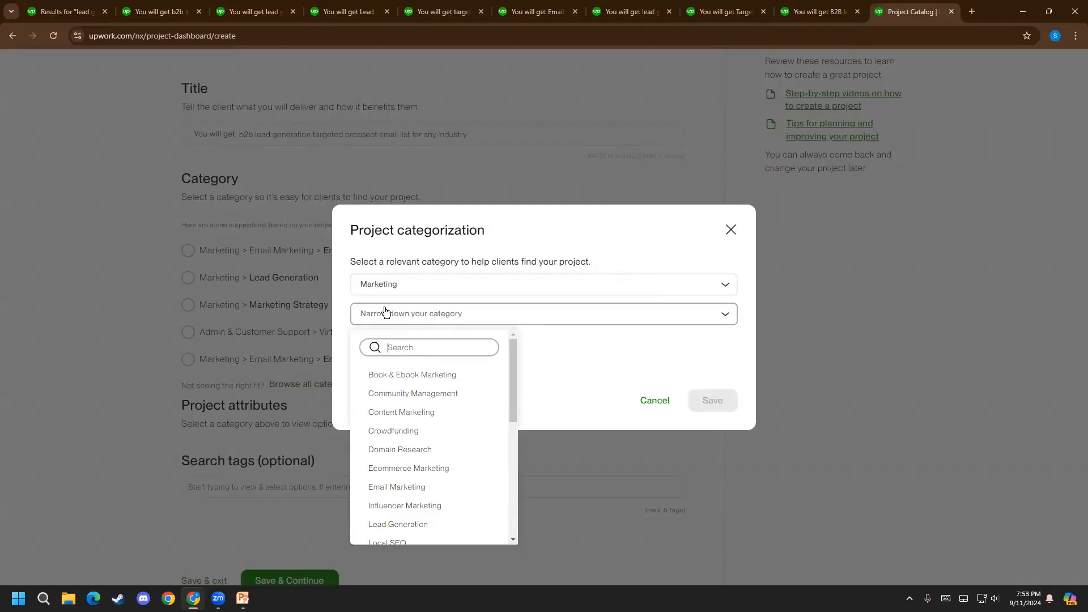
pyautogui.click(202, 8)
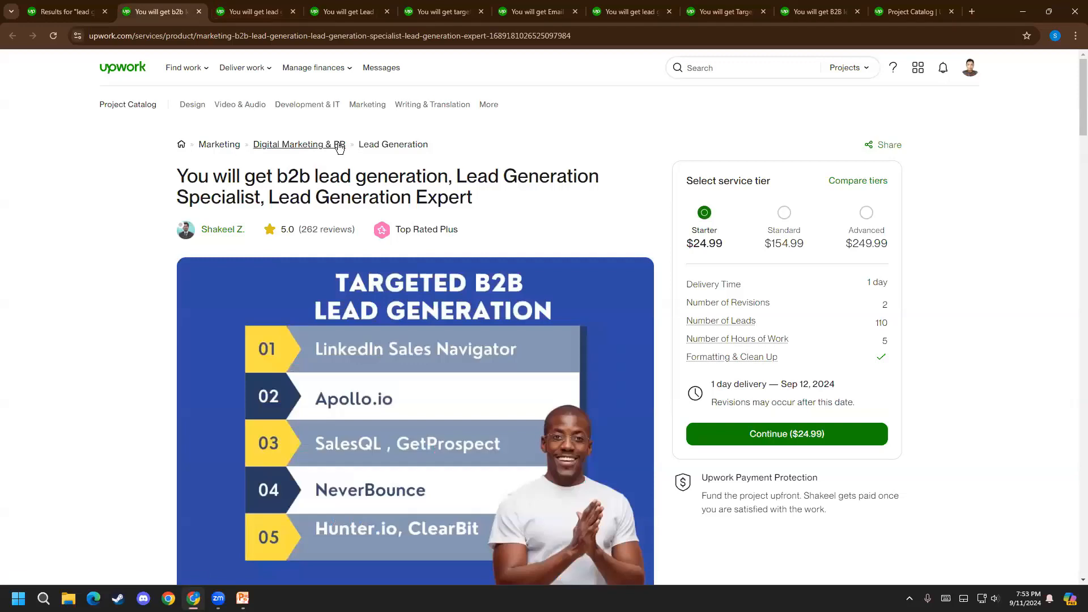
pyautogui.click(905, 10)
pyautogui.click(429, 313)
pyautogui.scroll(-1, 421, 396)
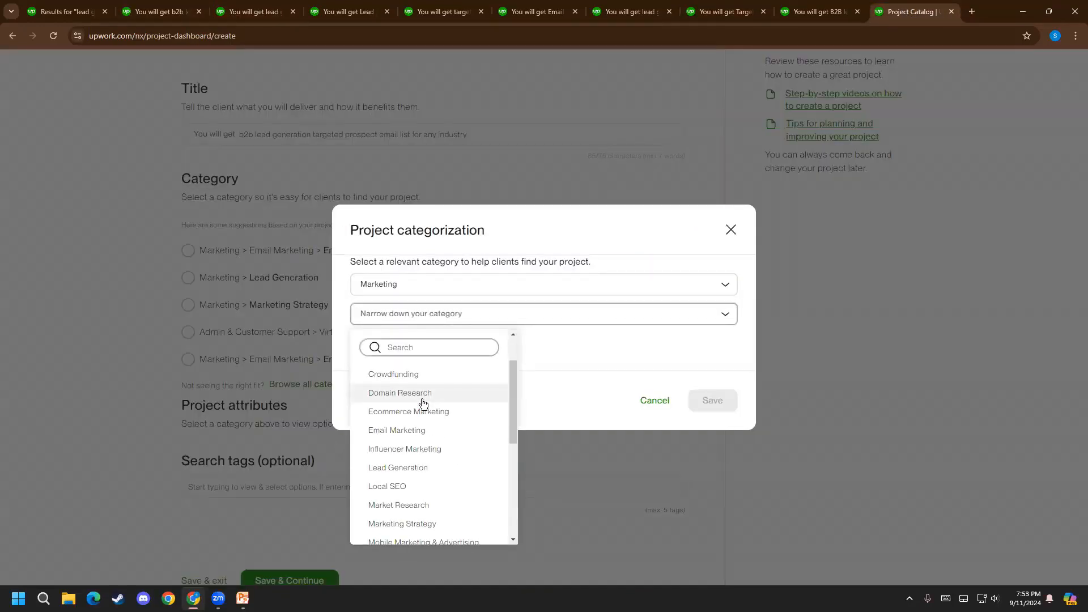
pyautogui.scroll(-5, 437, 407)
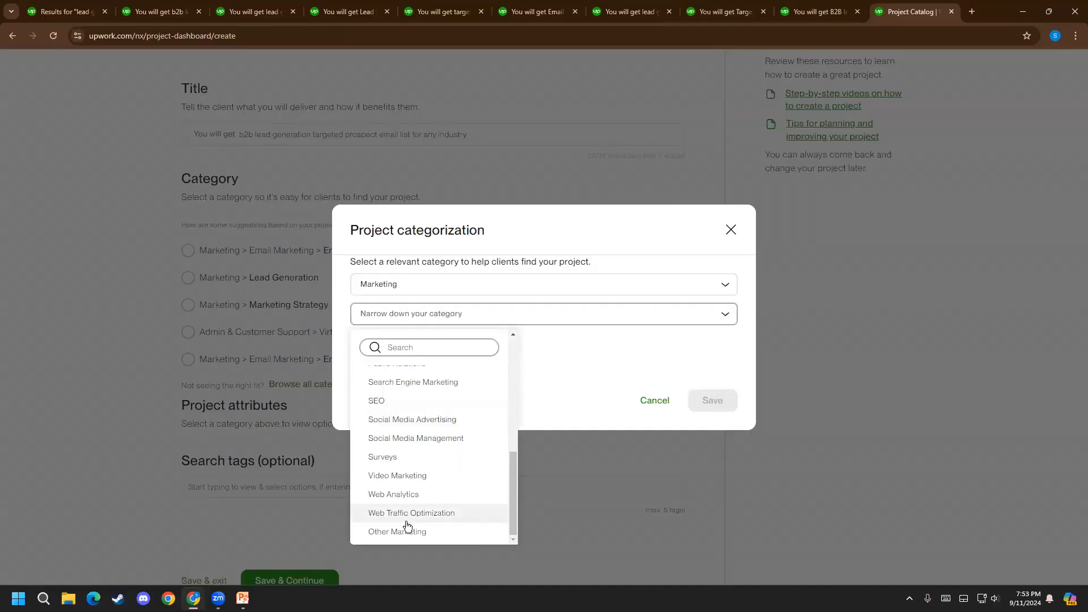
pyautogui.scroll(3, 408, 517)
pyautogui.scroll(5, 402, 487)
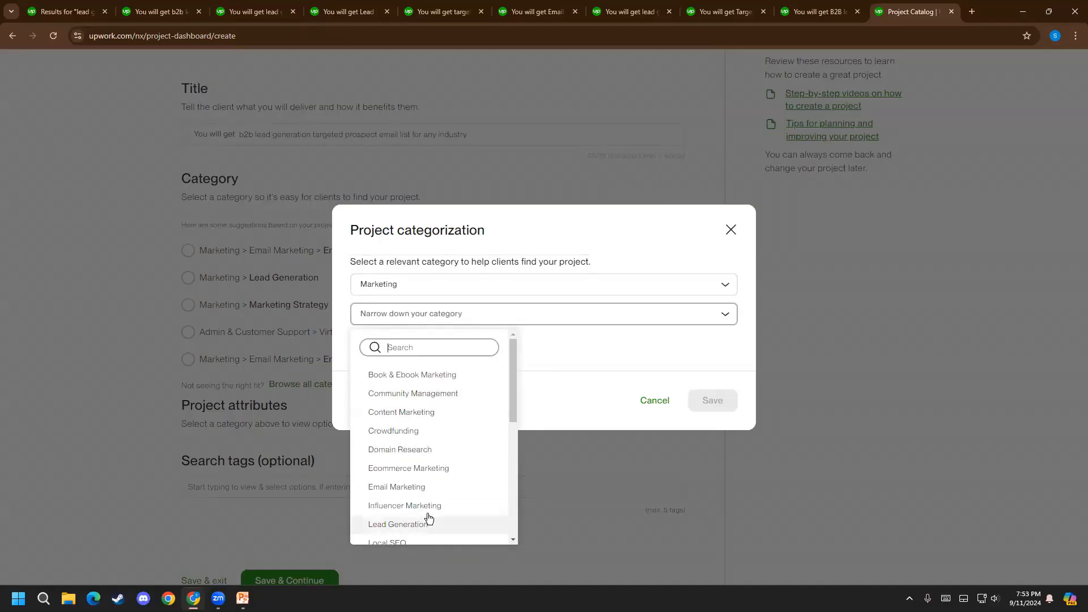
pyautogui.scroll(-1, 421, 520)
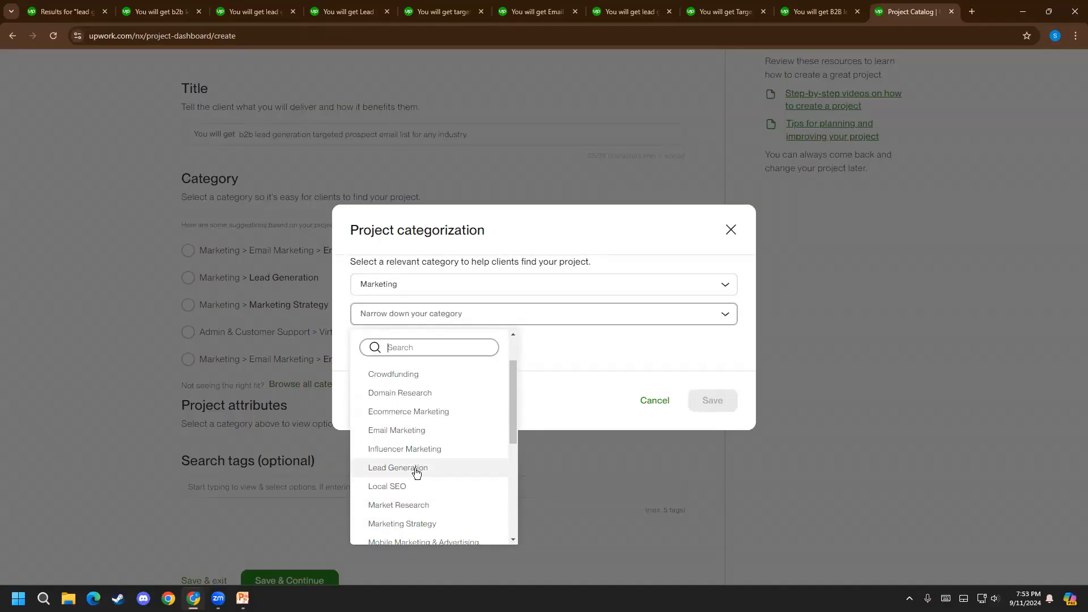
pyautogui.click(422, 471)
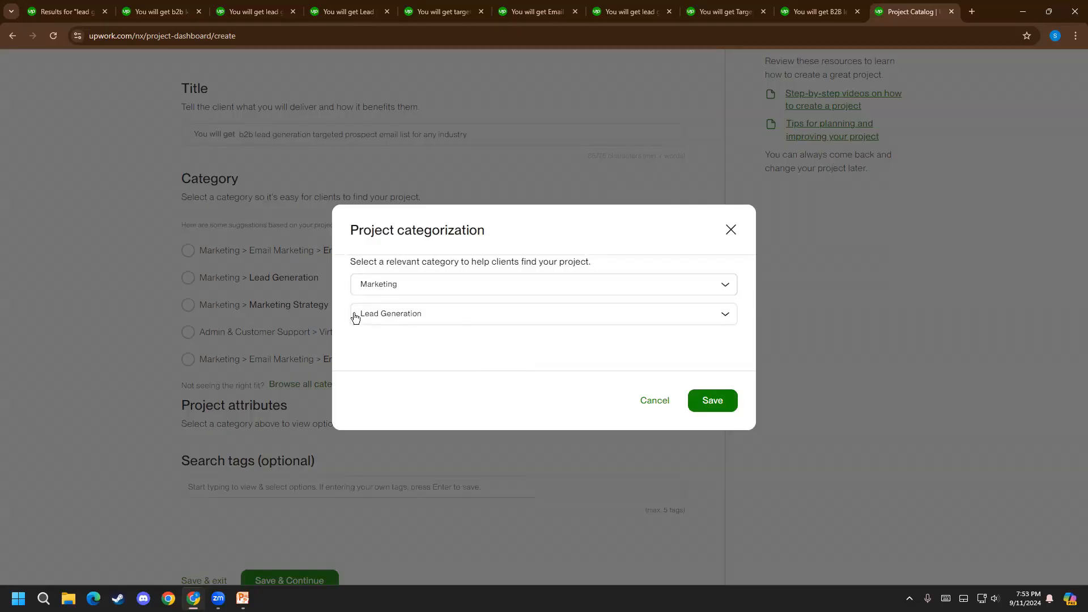
# Compare the chosen category with the targeted lead generation listing's path and save the project categorization
pyautogui.click(243, 2)
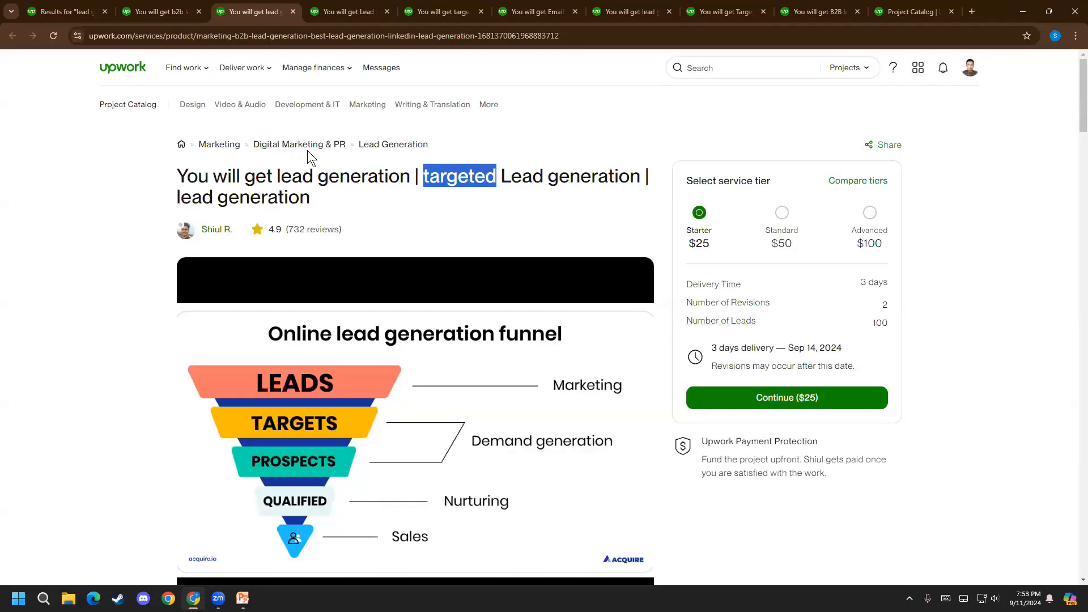
pyautogui.click(916, 3)
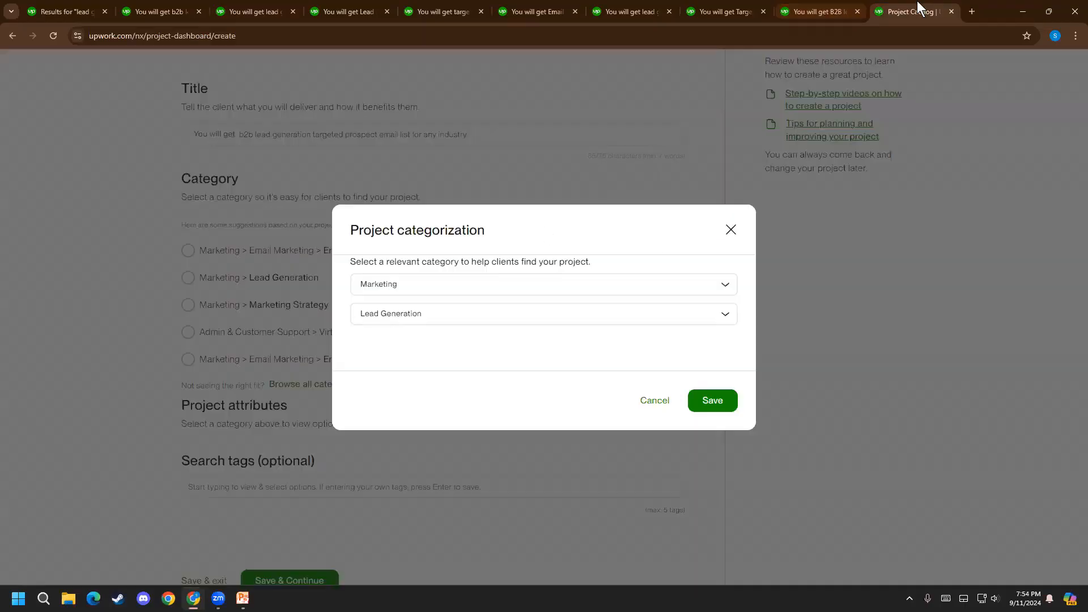
pyautogui.click(713, 400)
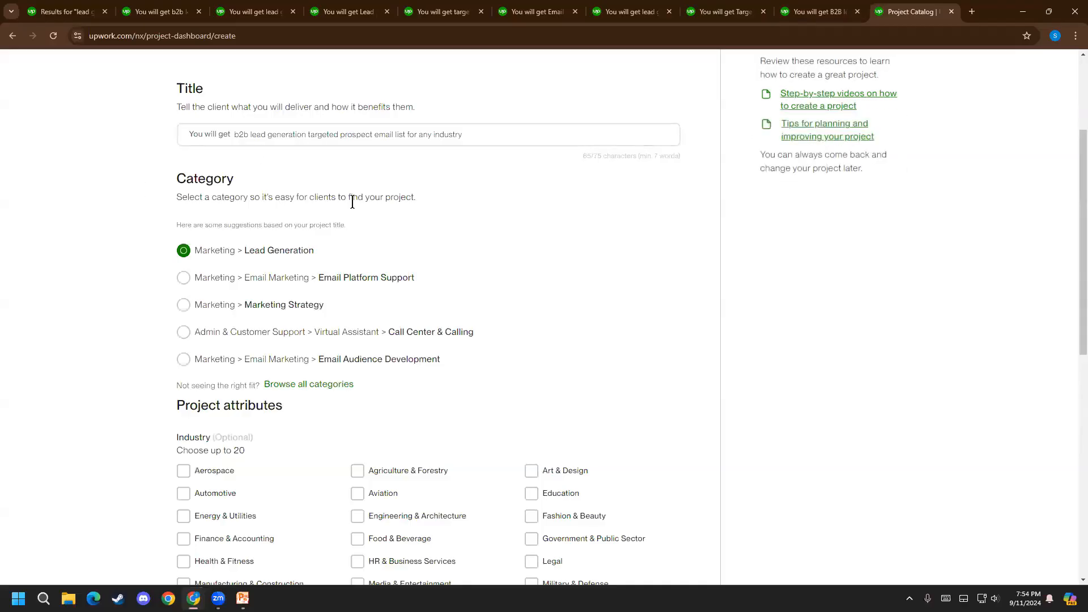
# Review the Industry attribute's selection limit and select Real Estate, Science & Medicine, Food & Beverage, Art & Design, Education and Fashion & Beauty
pyautogui.scroll(-4, 120, 444)
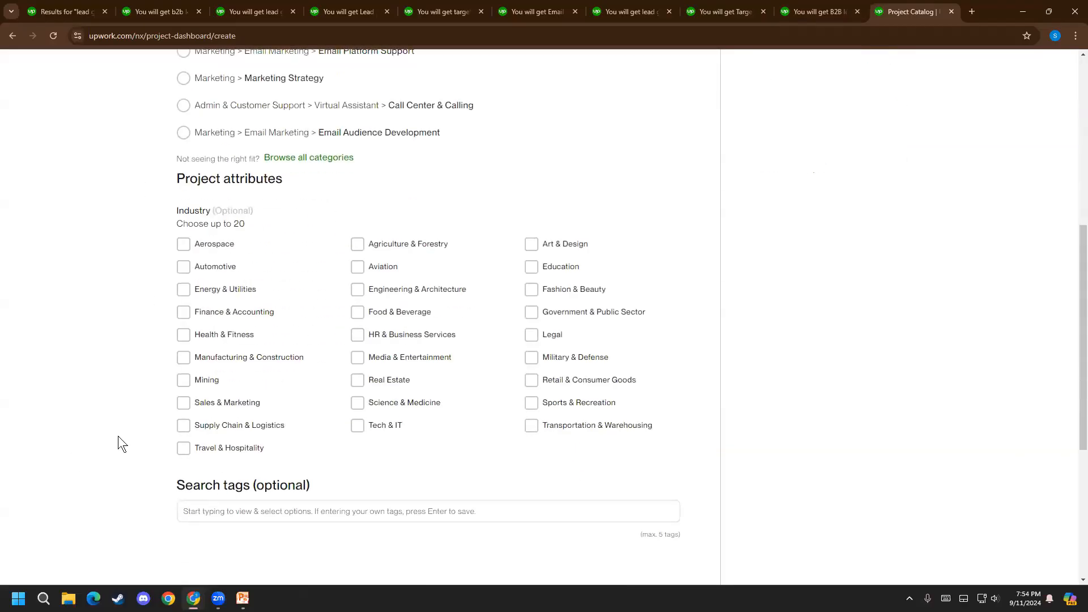
pyautogui.moveTo(177, 223); pyautogui.dragTo(248, 226)
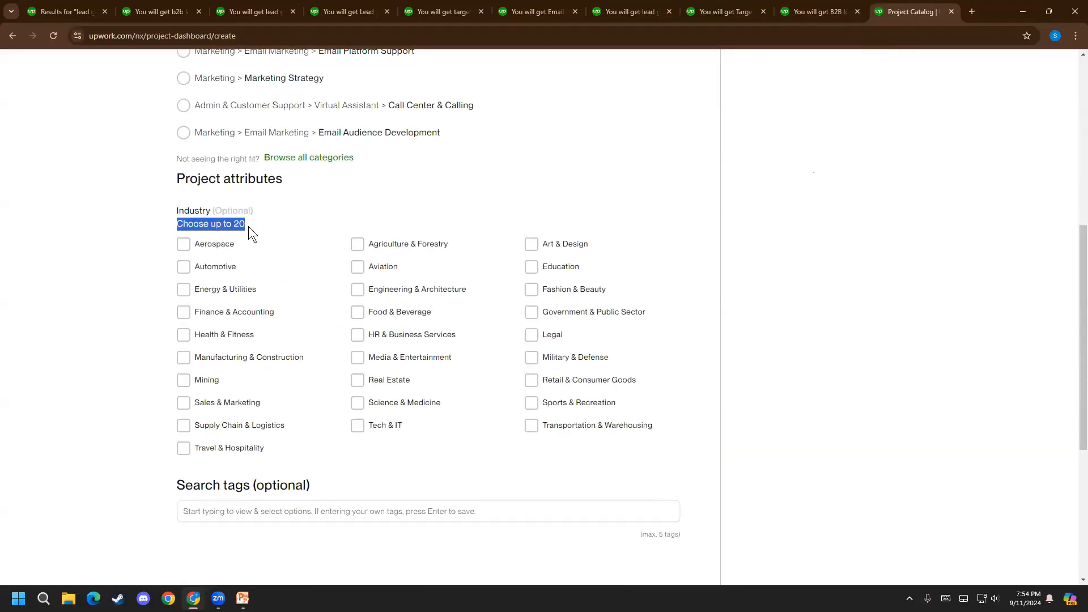
pyautogui.click(249, 226)
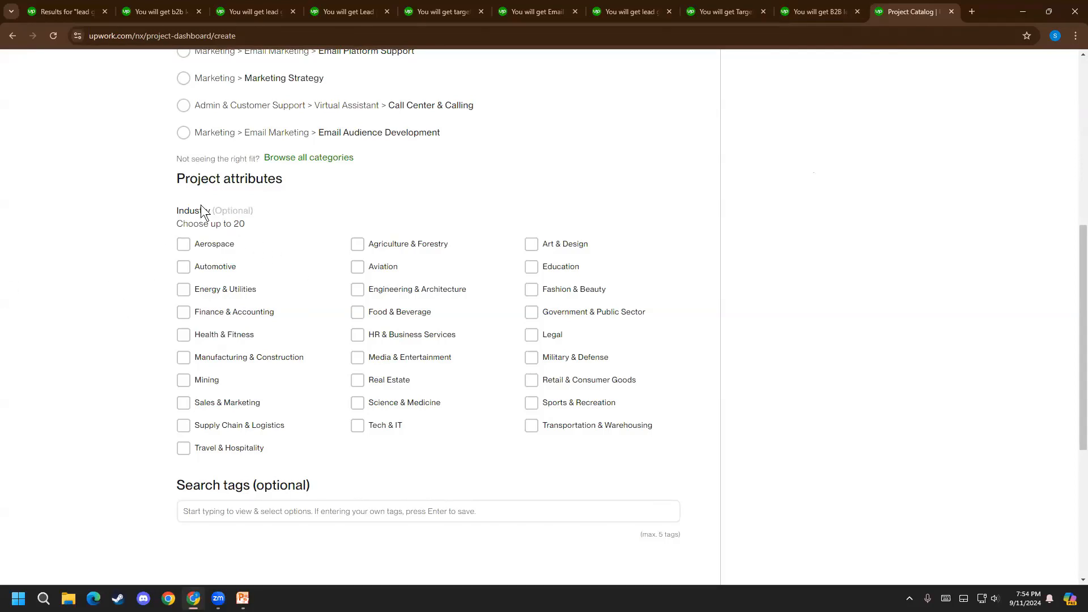
pyautogui.moveTo(176, 210); pyautogui.dragTo(230, 211)
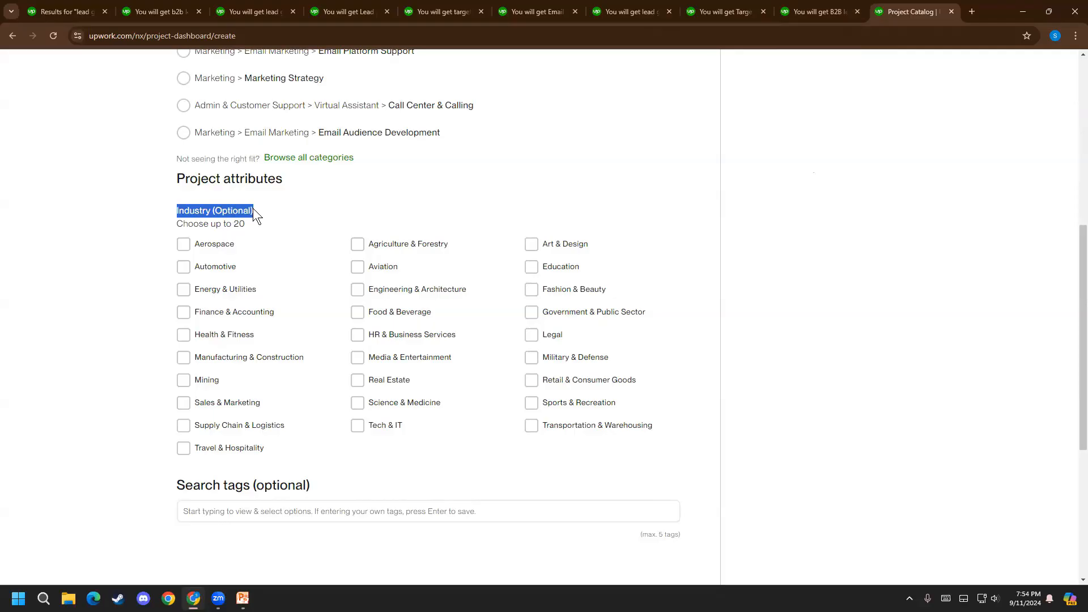
pyautogui.click(252, 211)
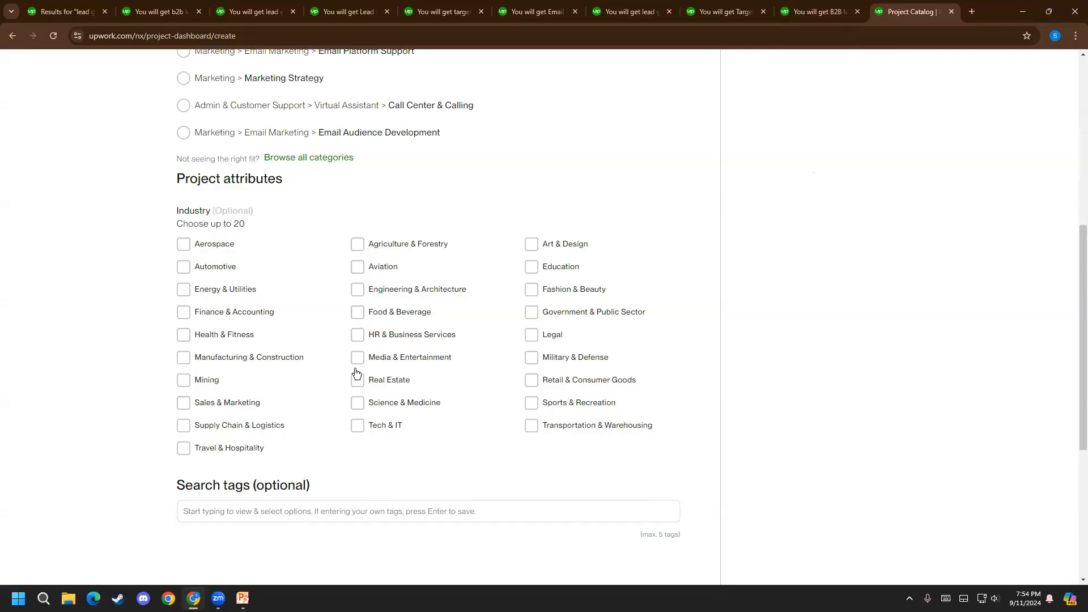
pyautogui.click(375, 386)
pyautogui.click(405, 406)
pyautogui.click(398, 312)
pyautogui.click(551, 245)
pyautogui.click(566, 271)
pyautogui.click(585, 294)
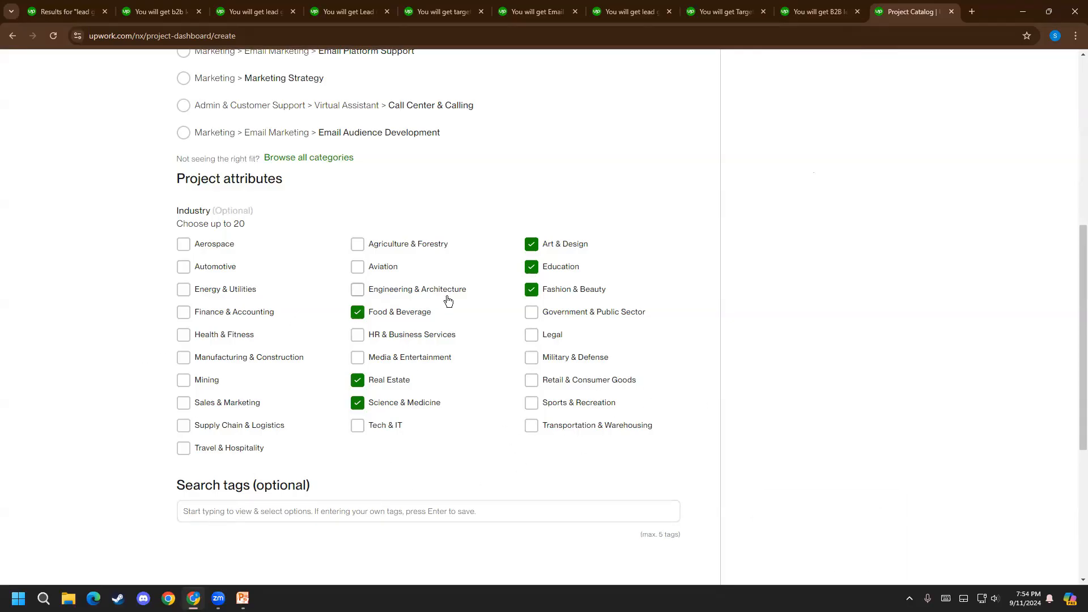
# Add Health & Fitness, Sales & Marketing and Tech & IT to the selected industries and recheck the selection limit
pyautogui.click(238, 336)
pyautogui.click(259, 403)
pyautogui.click(395, 426)
pyautogui.moveTo(259, 227); pyautogui.dragTo(197, 220)
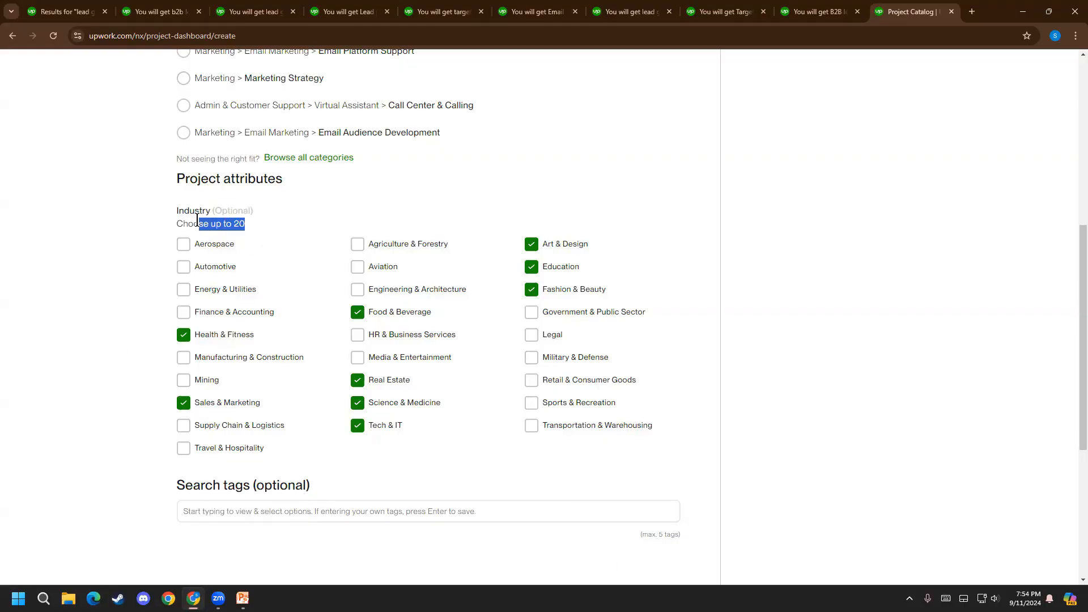
pyautogui.click(197, 220)
# Look through the b2b Lead Generation Specialist listing for ideas for the project's search tags
pyautogui.scroll(-4, 464, 348)
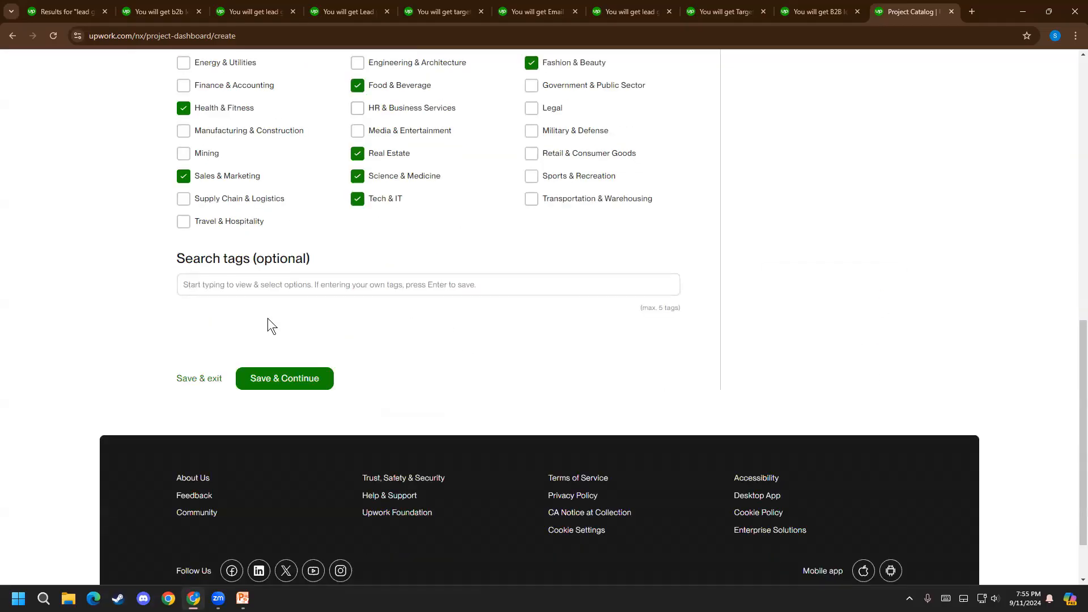
pyautogui.click(153, 12)
pyautogui.scroll(-15, 218, 406)
pyautogui.scroll(-20, 219, 422)
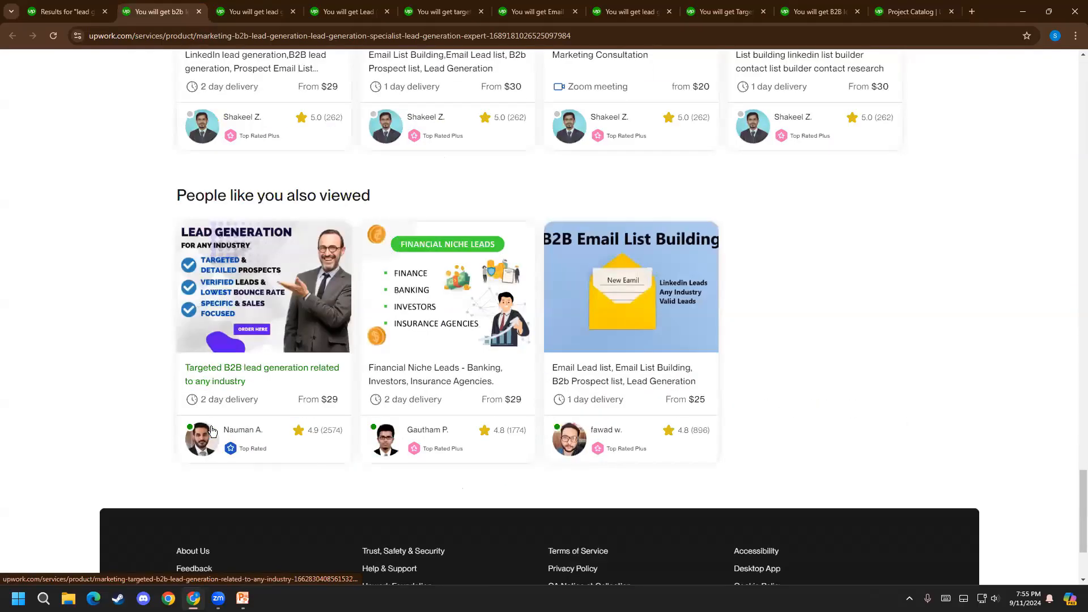
pyautogui.scroll(15, 137, 438)
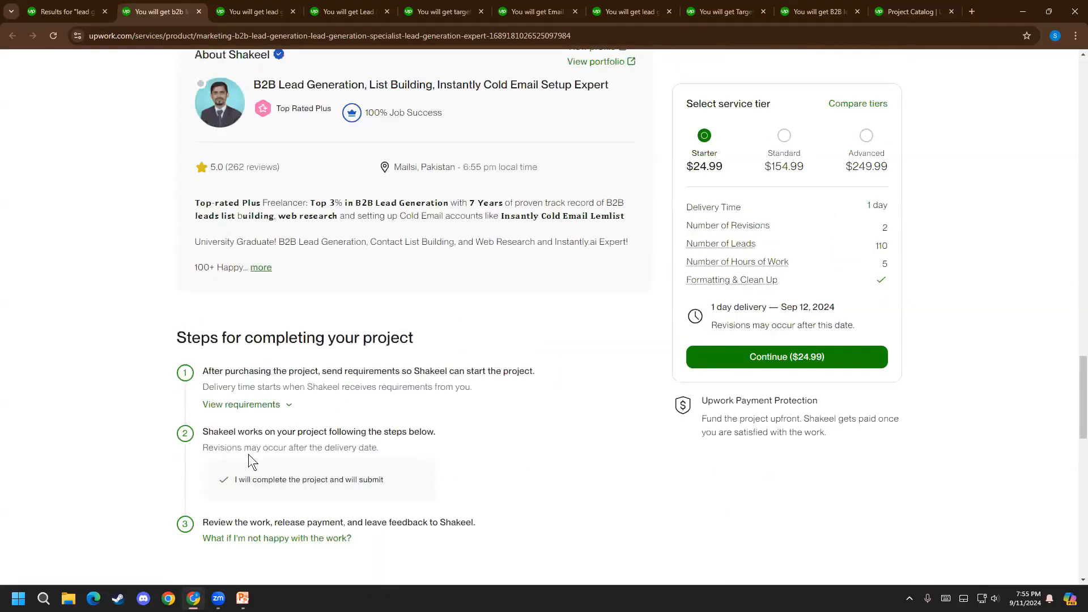
pyautogui.scroll(7, 182, 443)
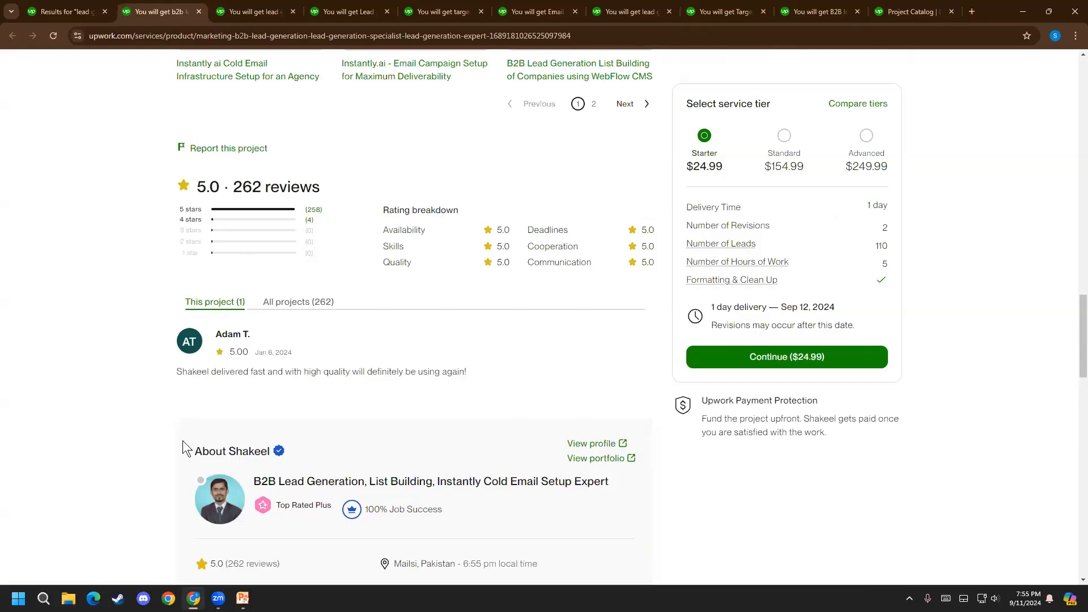
pyautogui.click(916, 7)
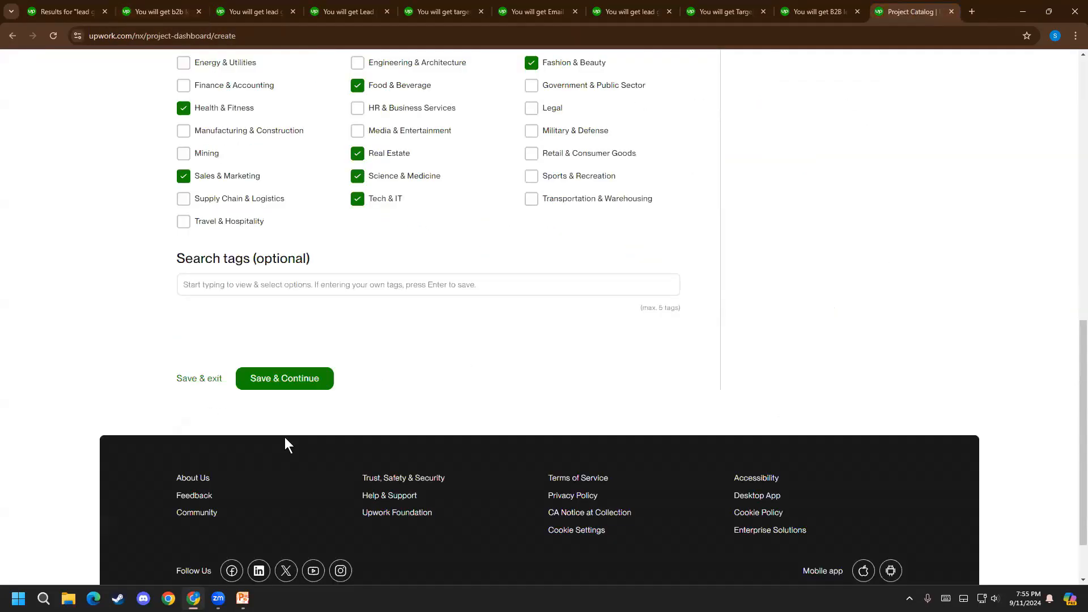
# Add the search tags "lead generation" and "b2b lead generation" to the project from the suggested options
pyautogui.click(255, 288)
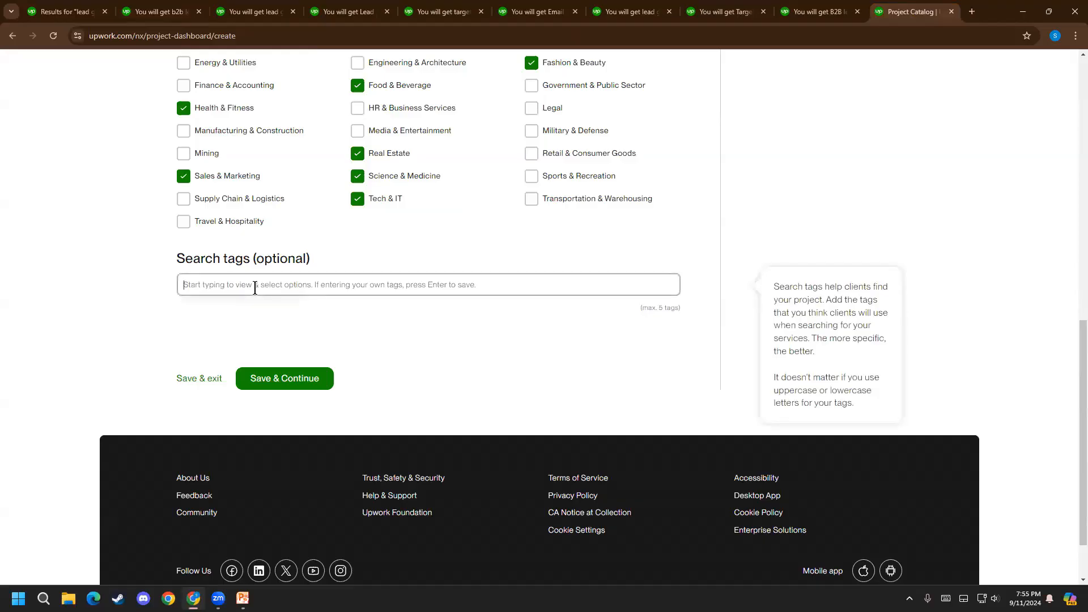
pyautogui.write('Lead g')
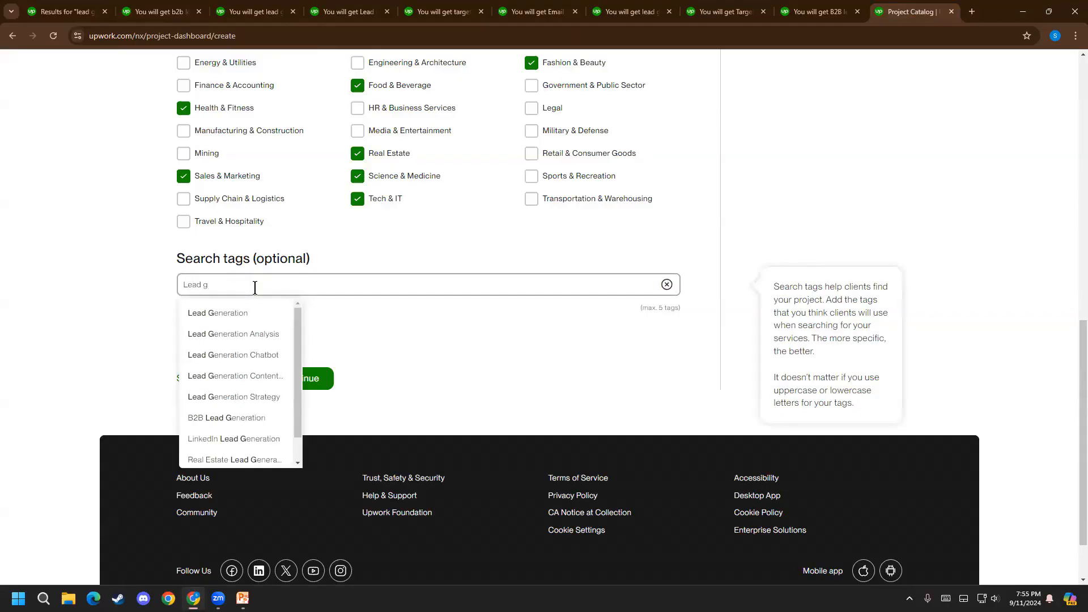
pyautogui.click(261, 316)
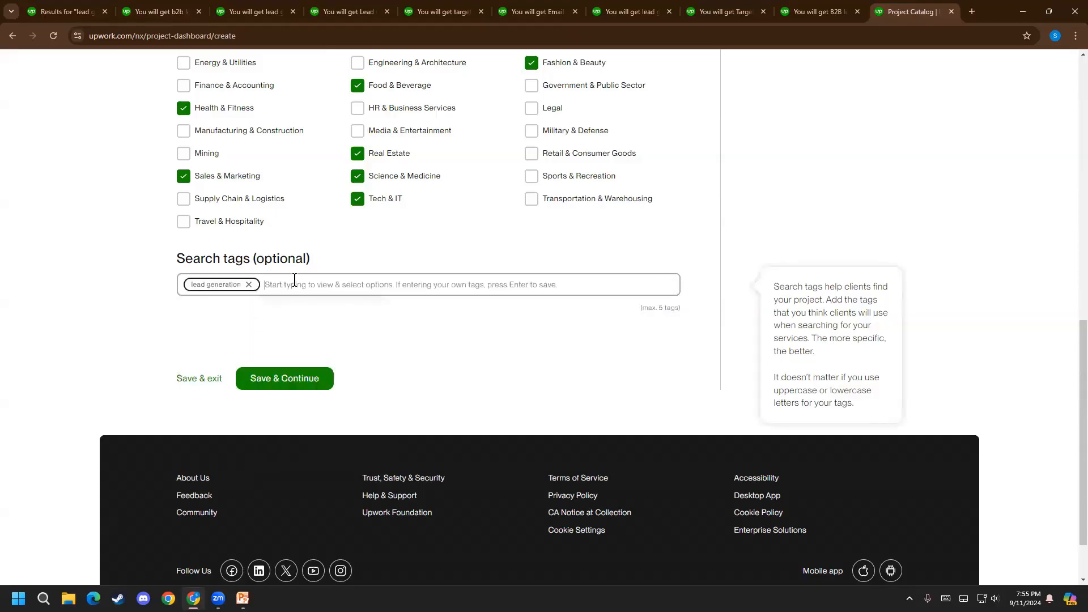
pyautogui.write('b2b')
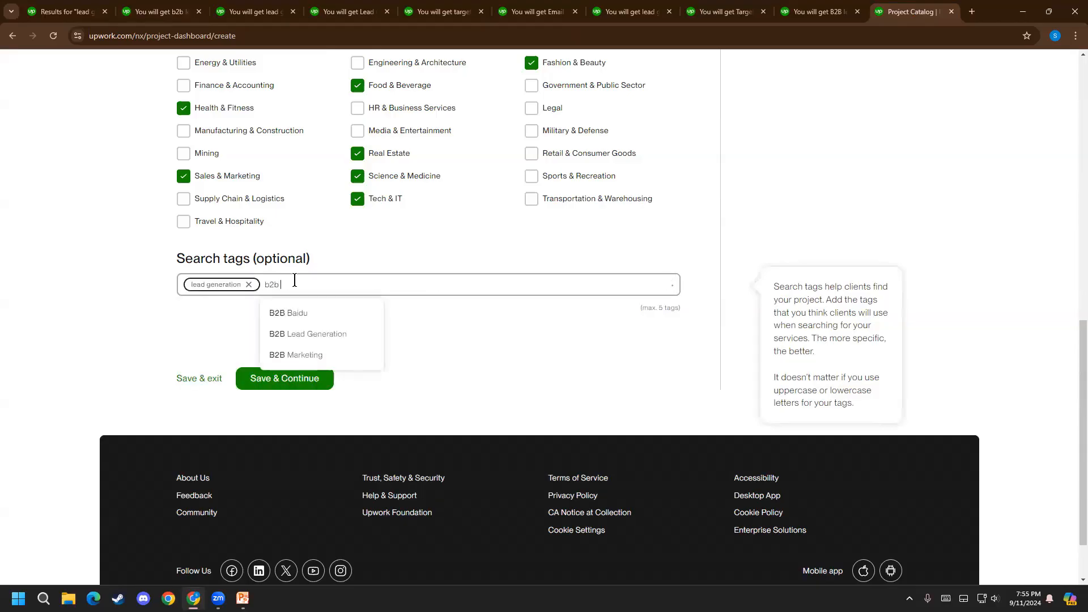
pyautogui.write(' lead')
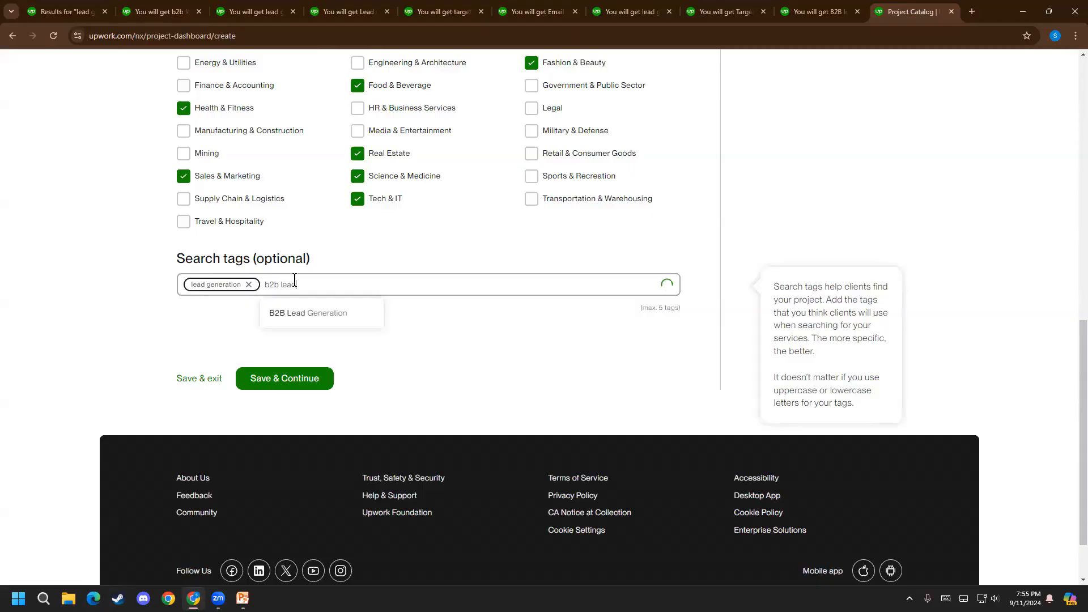
pyautogui.click(311, 314)
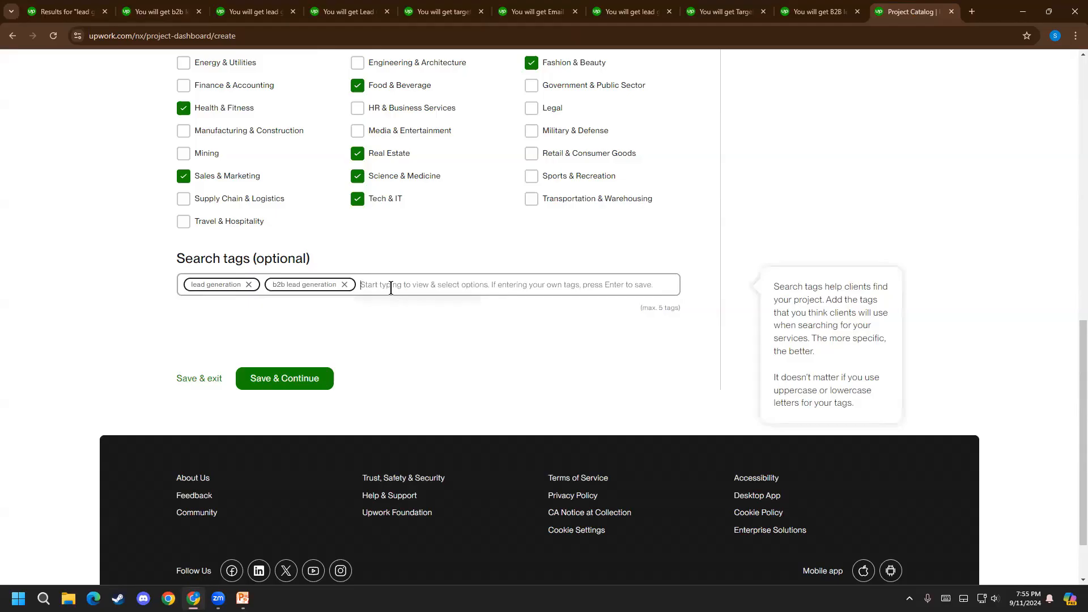
# Add the suggested "prospect list" option as another search tag
pyautogui.write('prosp')
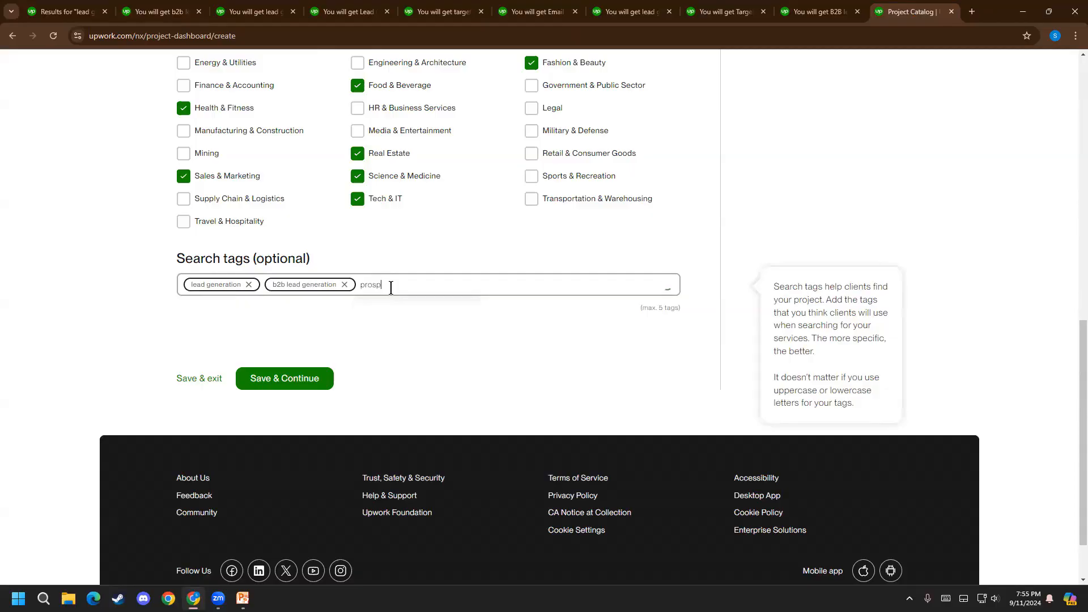
pyautogui.write('ec')
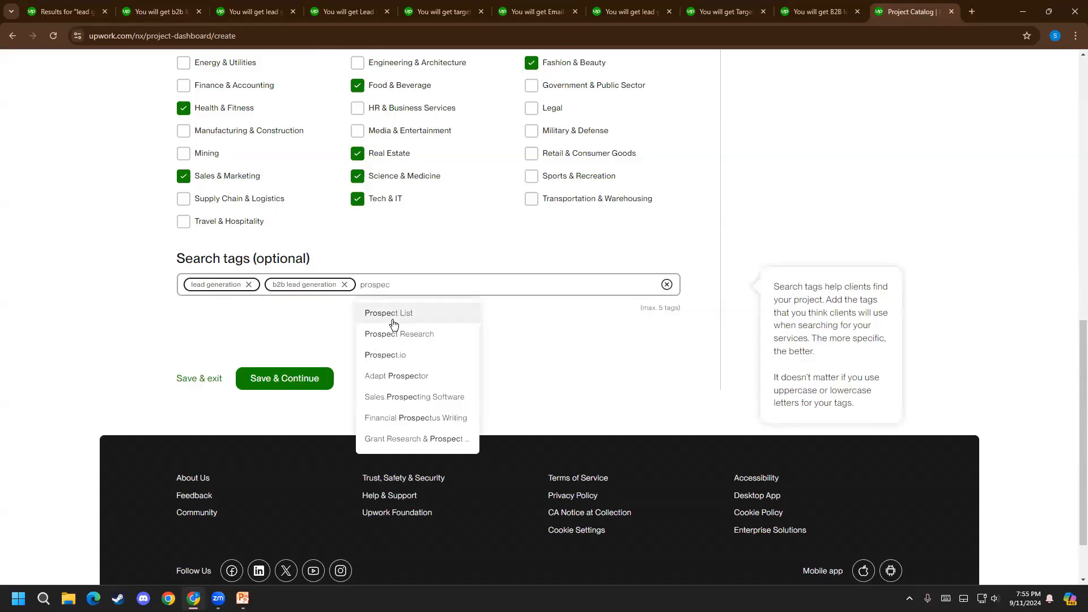
pyautogui.click(390, 314)
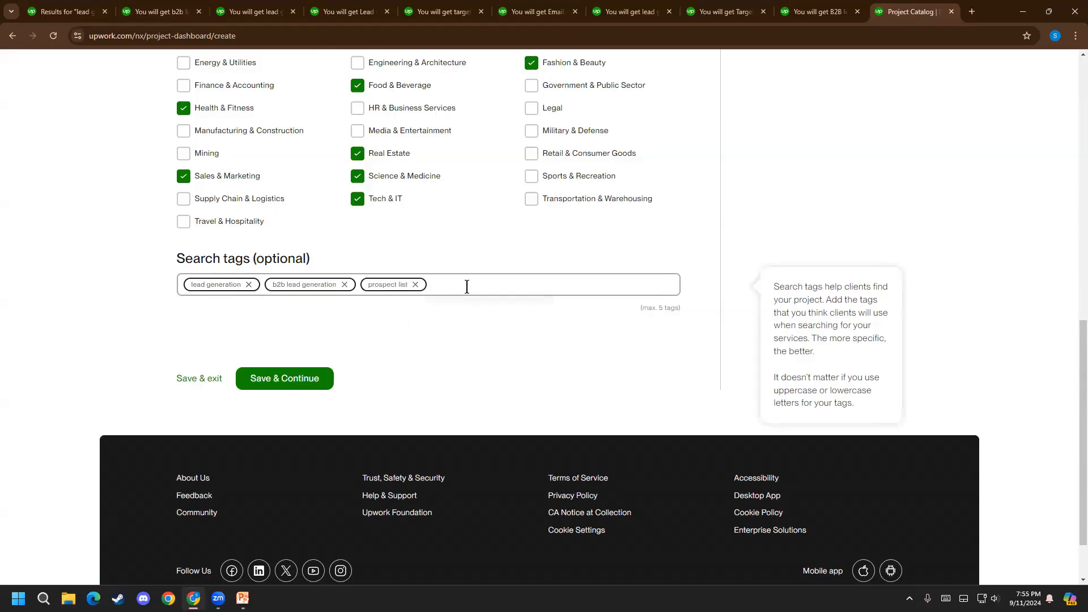
# Look through the LinkedIn tag suggestions and add "linkedin lead generation" as a search tag
pyautogui.write('linked')
pyautogui.press('BackSpace')
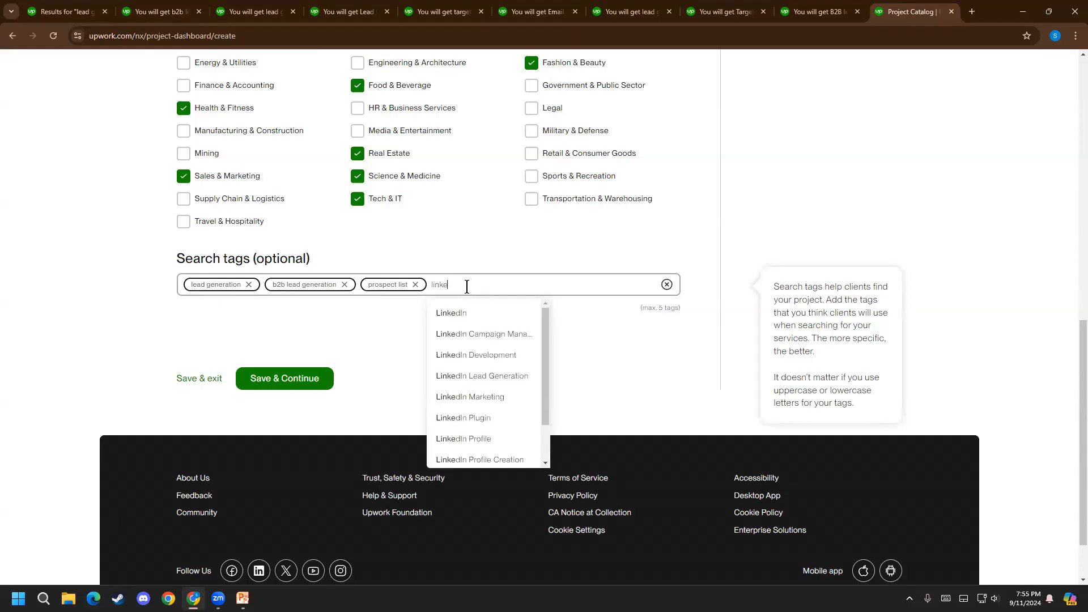
pyautogui.scroll(-3, 510, 340)
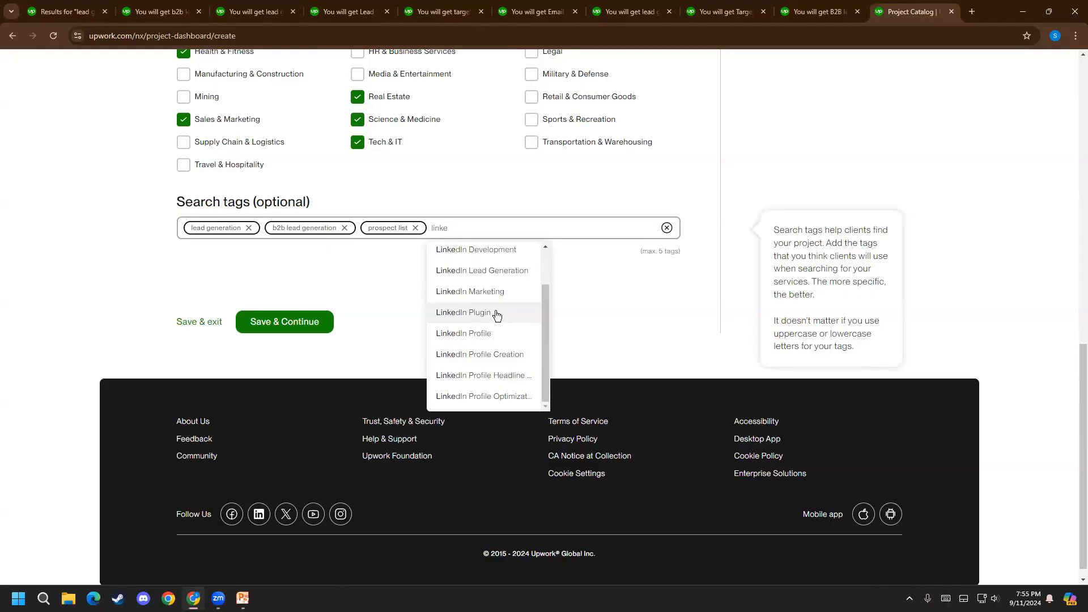
pyautogui.write('d')
pyautogui.write('In')
pyautogui.press('BackSpace')
pyautogui.press('BackSpace')
pyautogui.press('BackSpace')
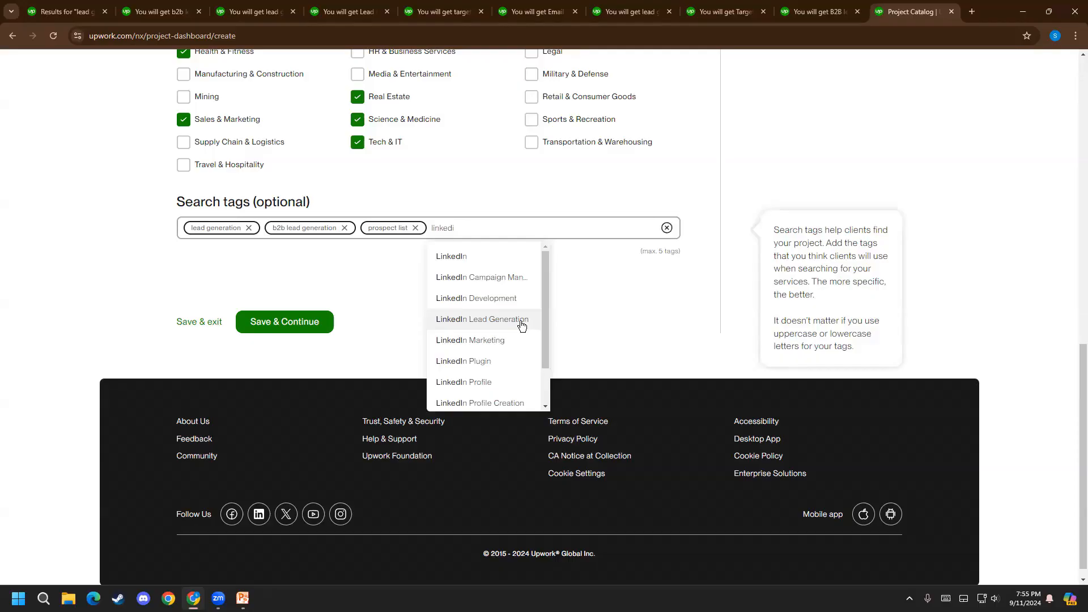
pyautogui.write('in l')
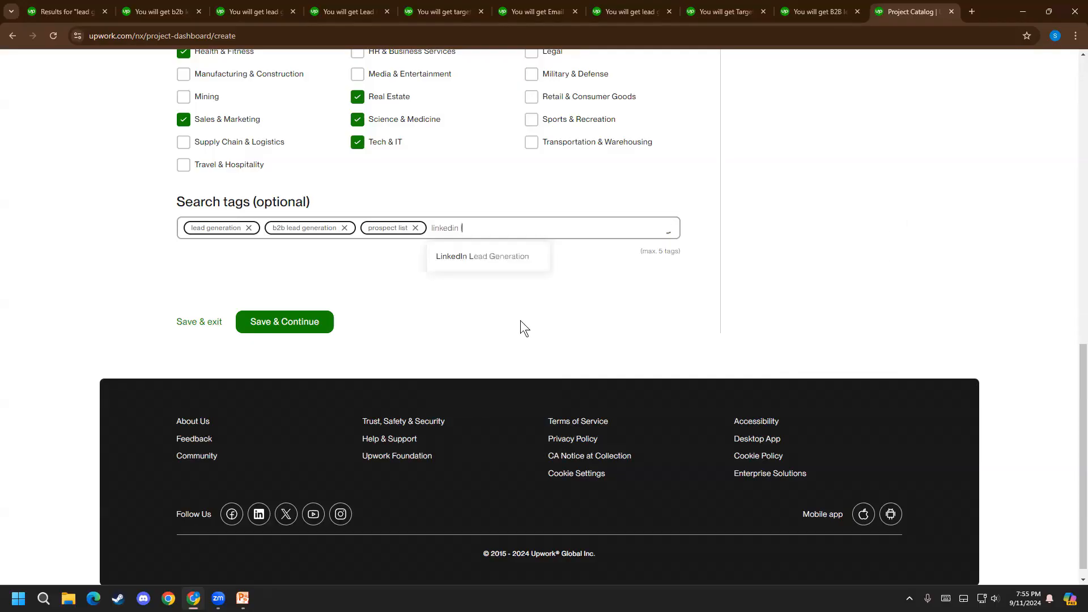
pyautogui.click(493, 269)
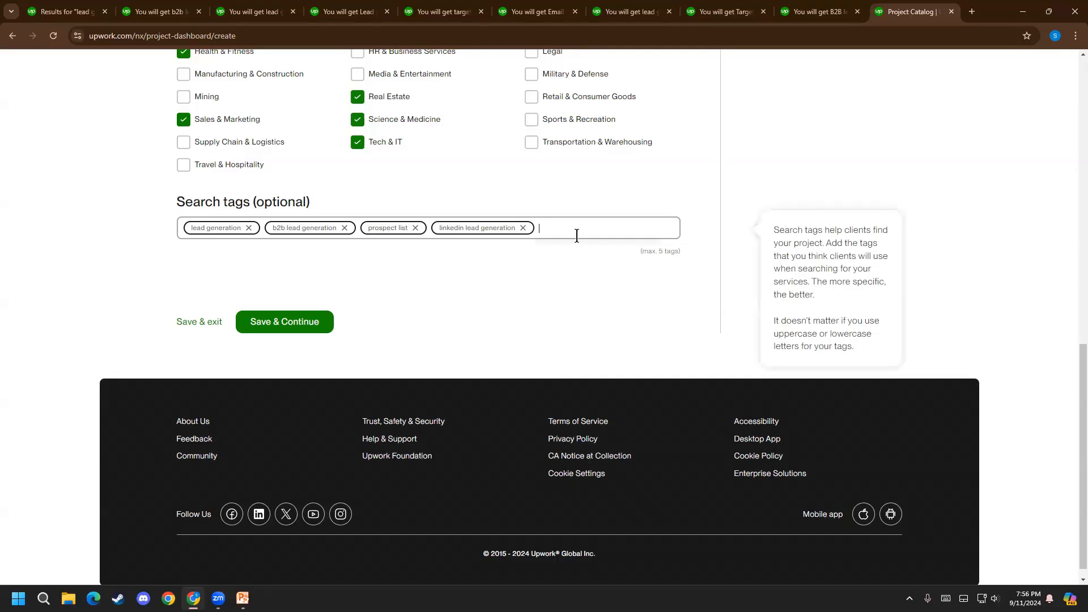
# Add the "email list" search tag, review the selected attributes, and save the overview to continue to pricing
pyautogui.scroll(1, 525, 346)
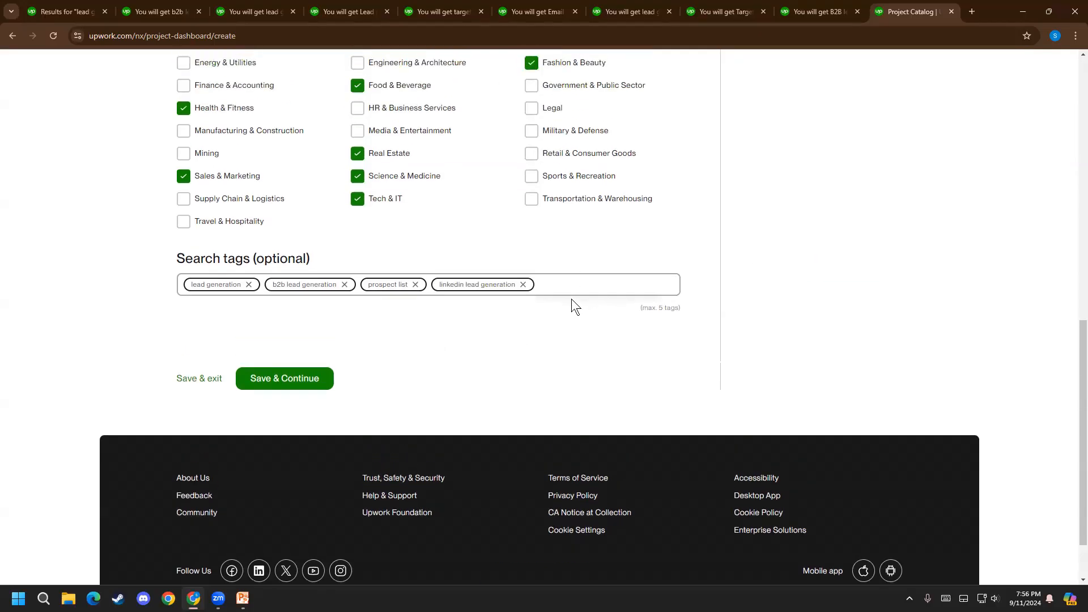
pyautogui.write('email')
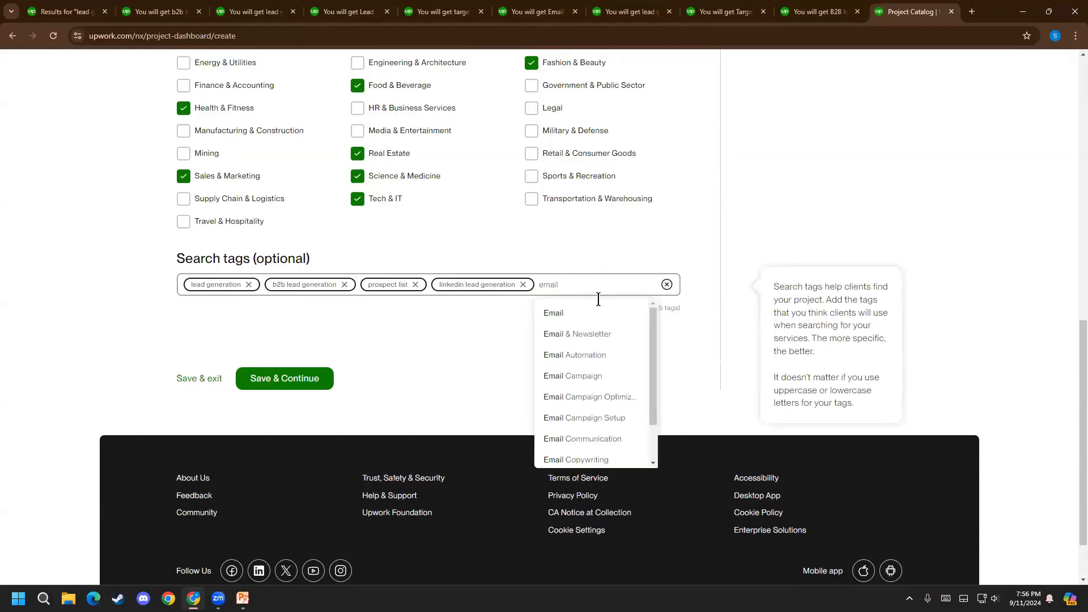
pyautogui.write('lis')
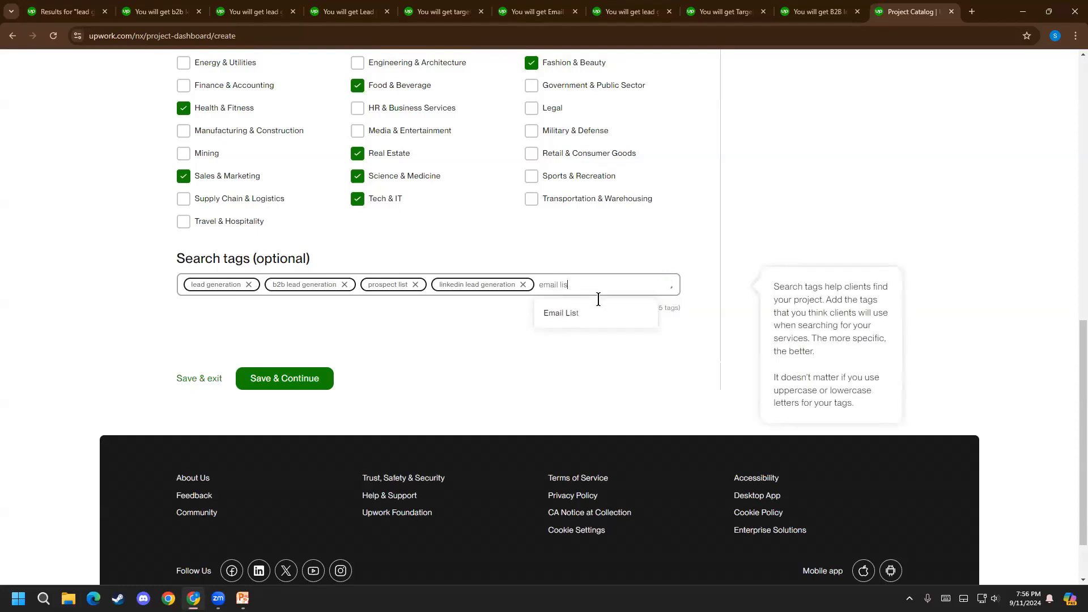
pyautogui.click(571, 314)
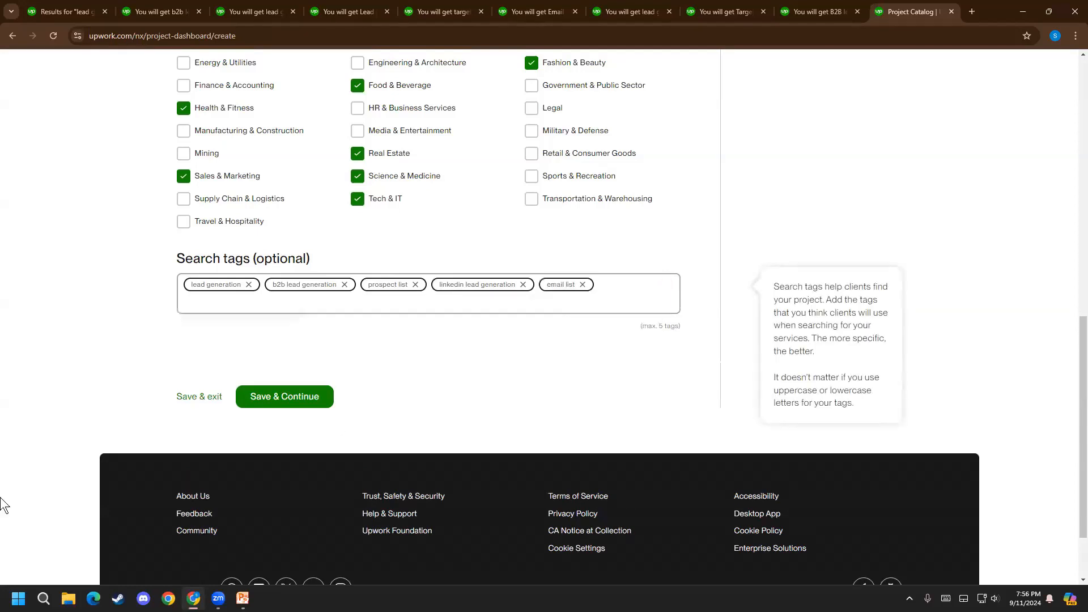
pyautogui.scroll(2, 121, 343)
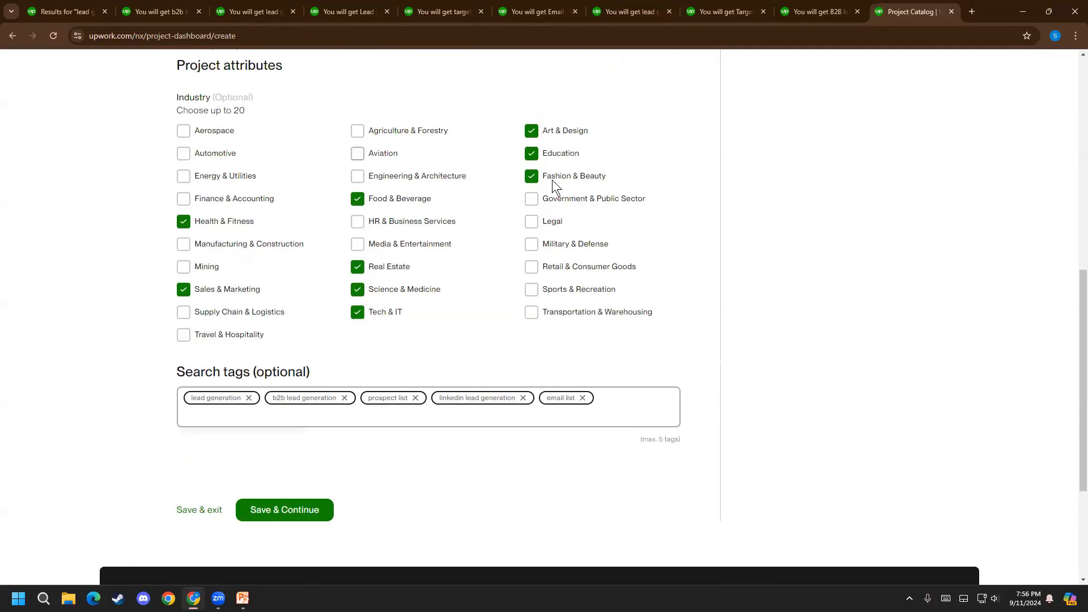
pyautogui.click(279, 513)
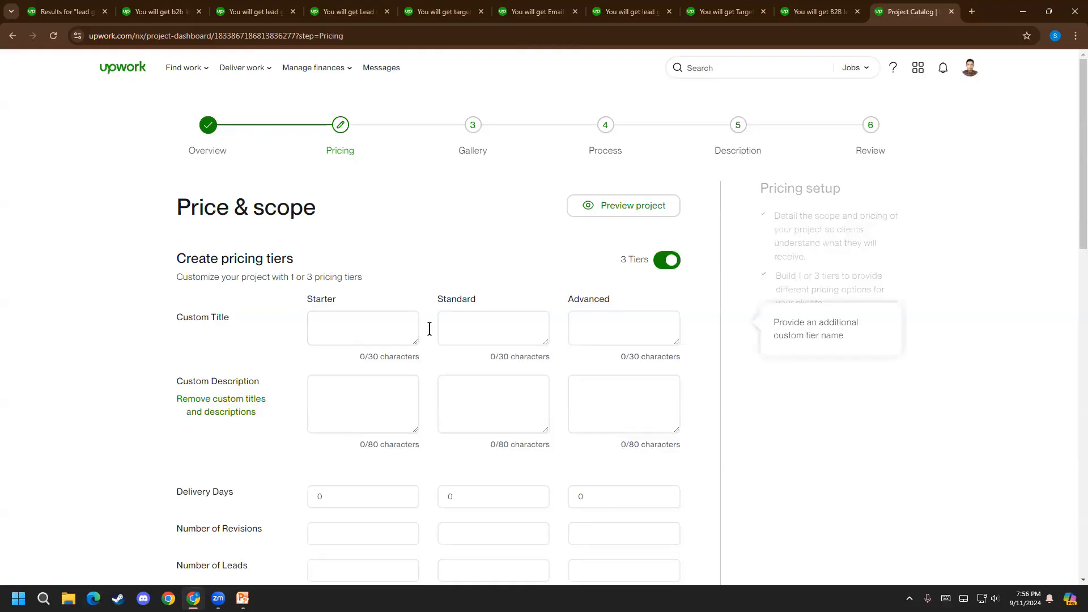
# Compare the Starter tier's price, delivery time and number of leads across the first four competing lead generation listings
pyautogui.click(159, 11)
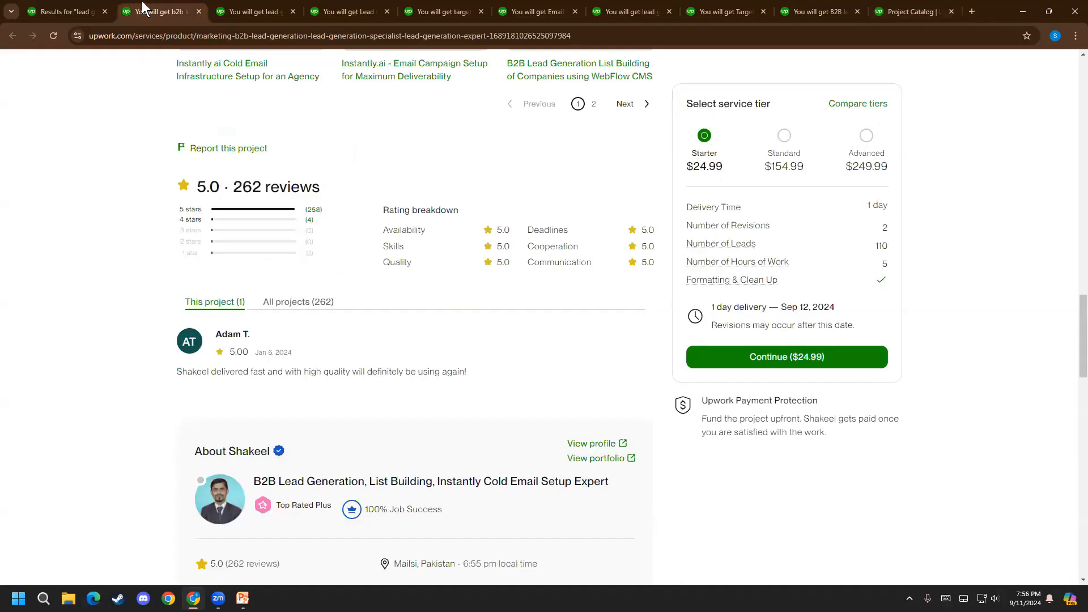
pyautogui.scroll(10, 203, 187)
pyautogui.scroll(5, 202, 187)
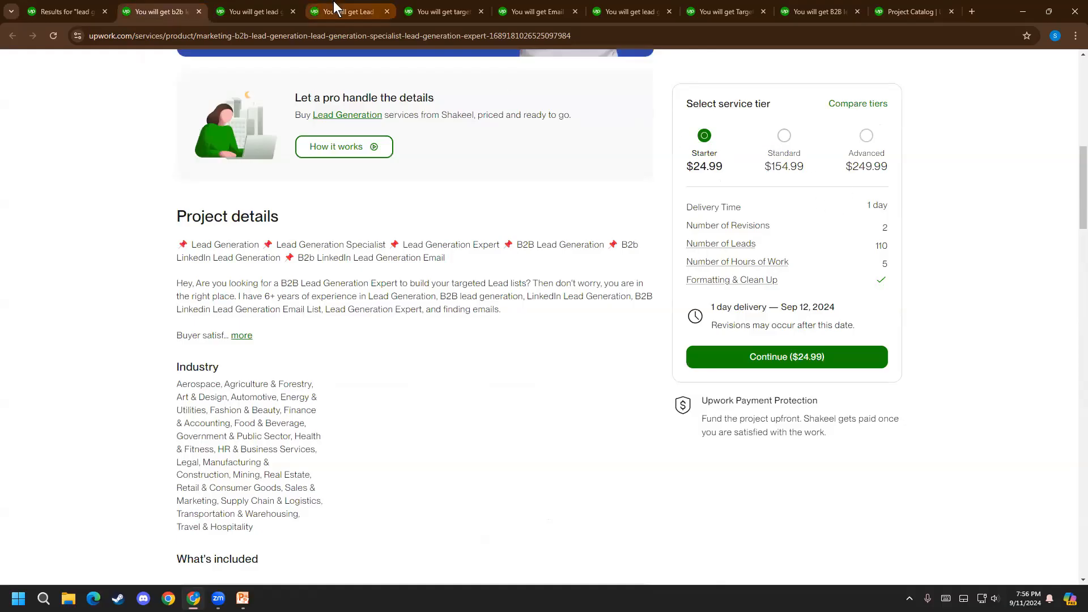
pyautogui.click(286, 11)
pyautogui.click(610, 173)
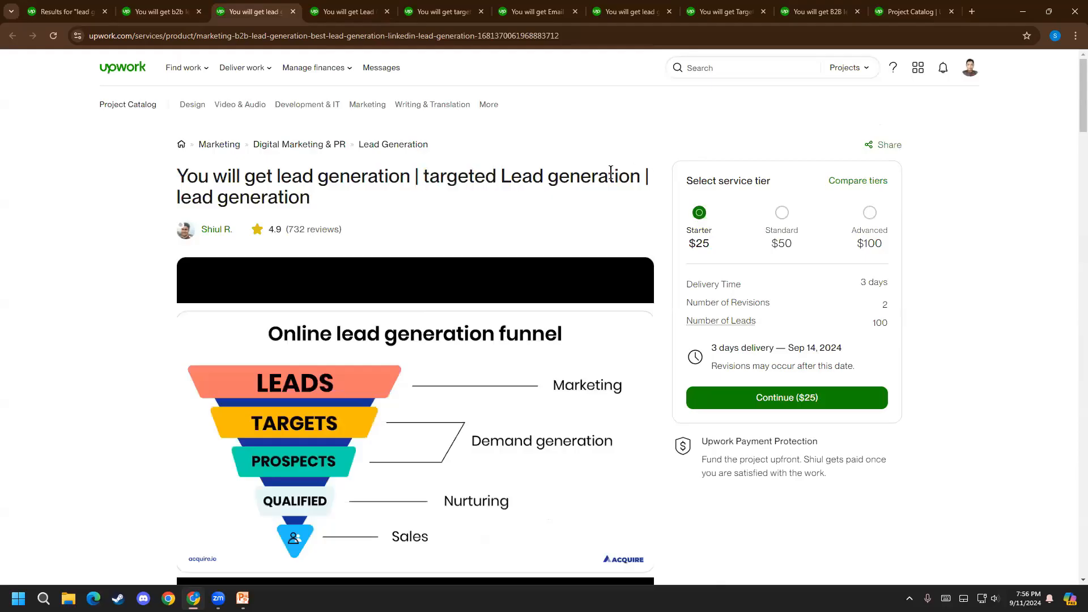
pyautogui.scroll(-1, 733, 315)
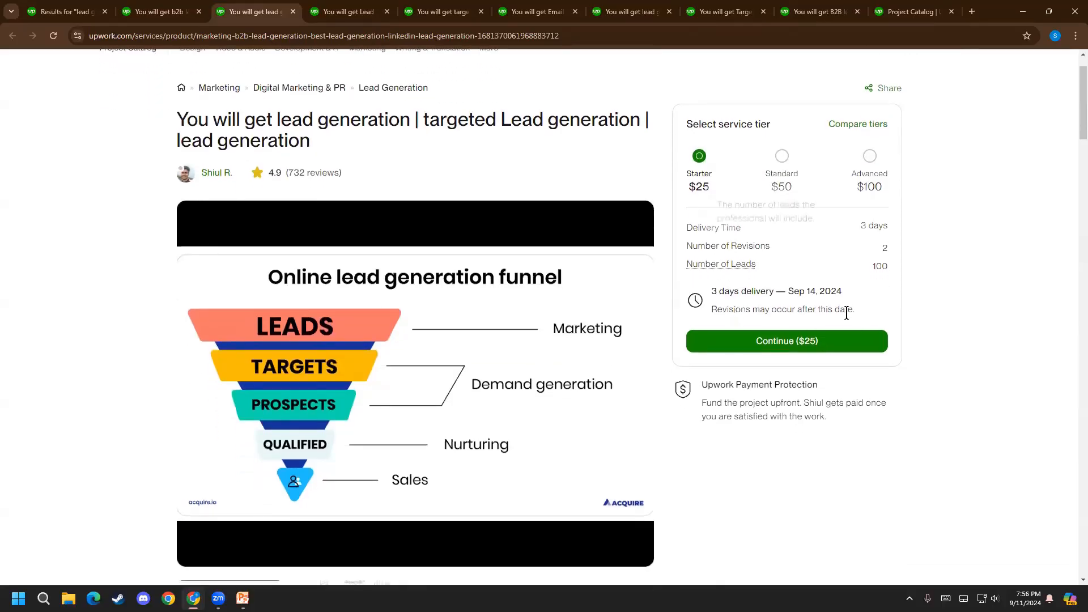
pyautogui.moveTo(845, 267); pyautogui.dragTo(973, 292)
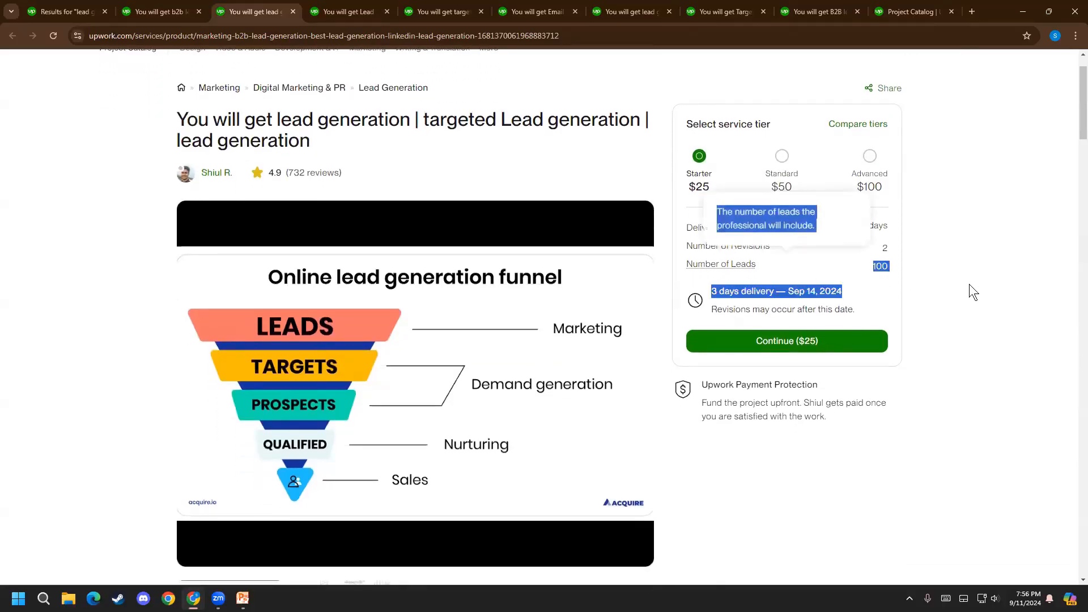
pyautogui.hotkey('ctrl', 'Tab')
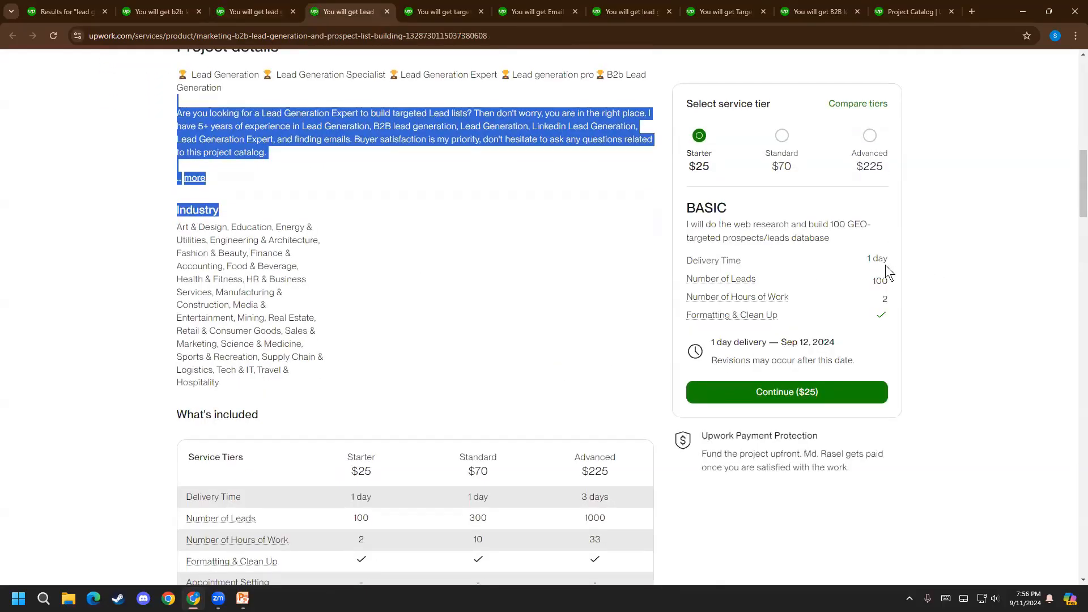
pyautogui.hotkey('ctrl', 'Tab')
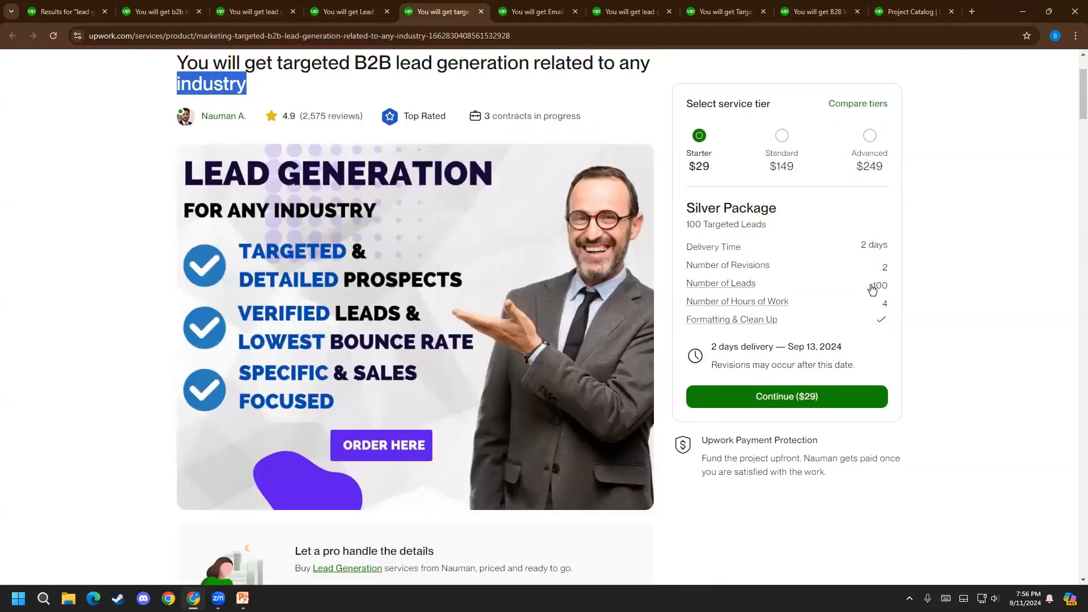
# Review the service tiers of the Email Lead list, lead generation specialist and Targeted Fashion & Beauty listings
pyautogui.click(514, 12)
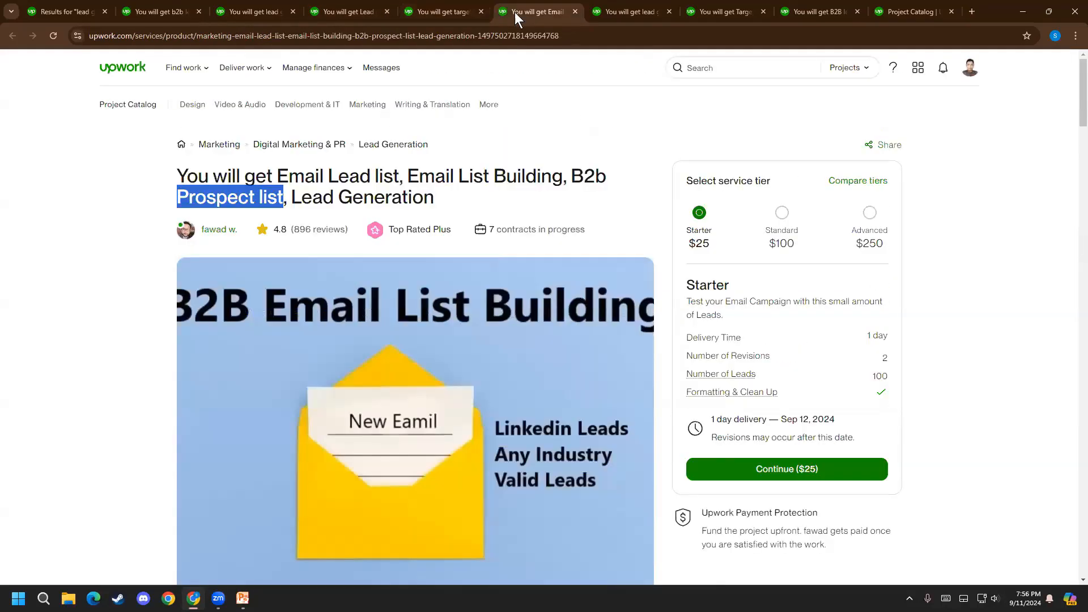
pyautogui.scroll(-3, 905, 281)
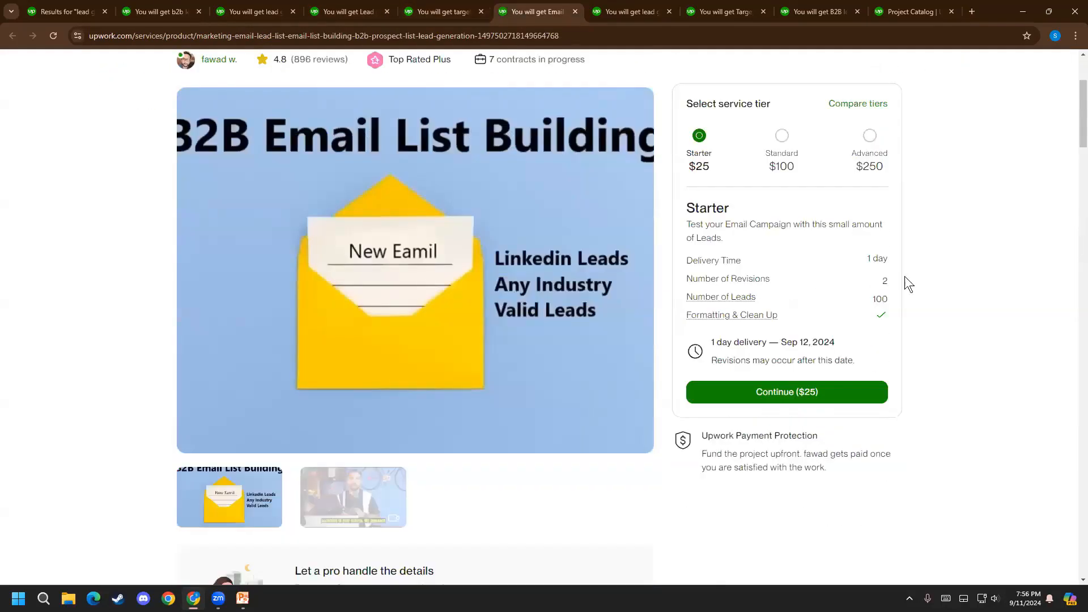
pyautogui.click(623, 9)
pyautogui.scroll(-2, 917, 301)
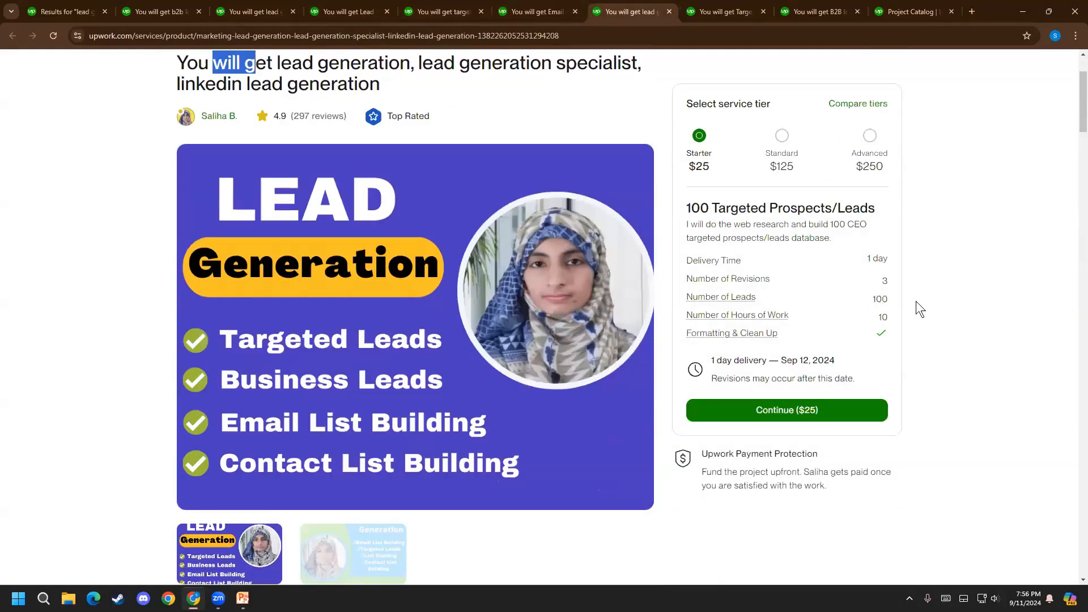
pyautogui.click(700, 10)
pyautogui.scroll(-1, 814, 255)
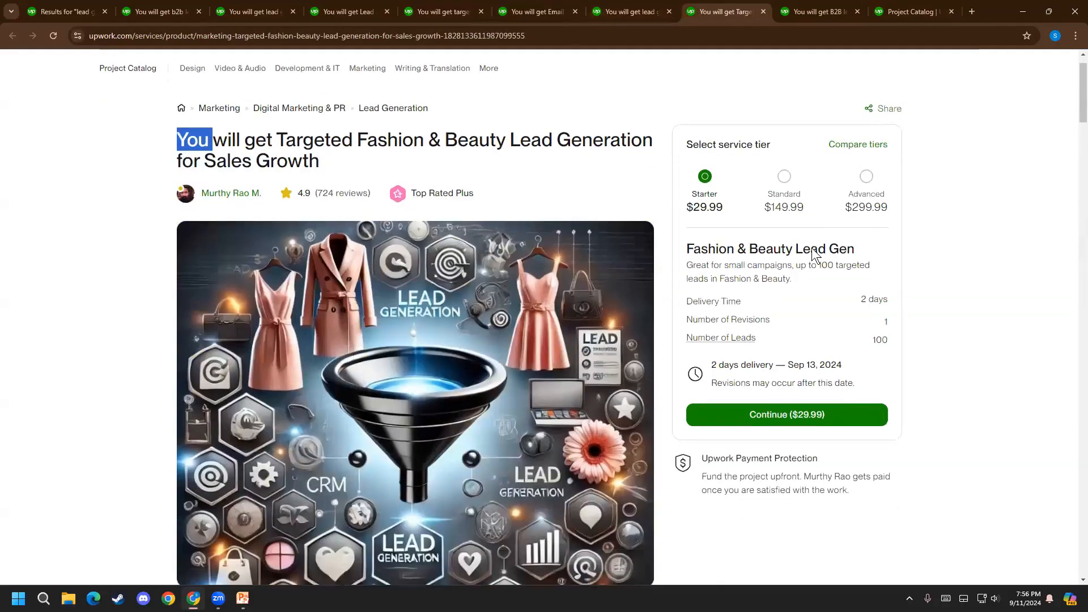
pyautogui.scroll(-2, 833, 278)
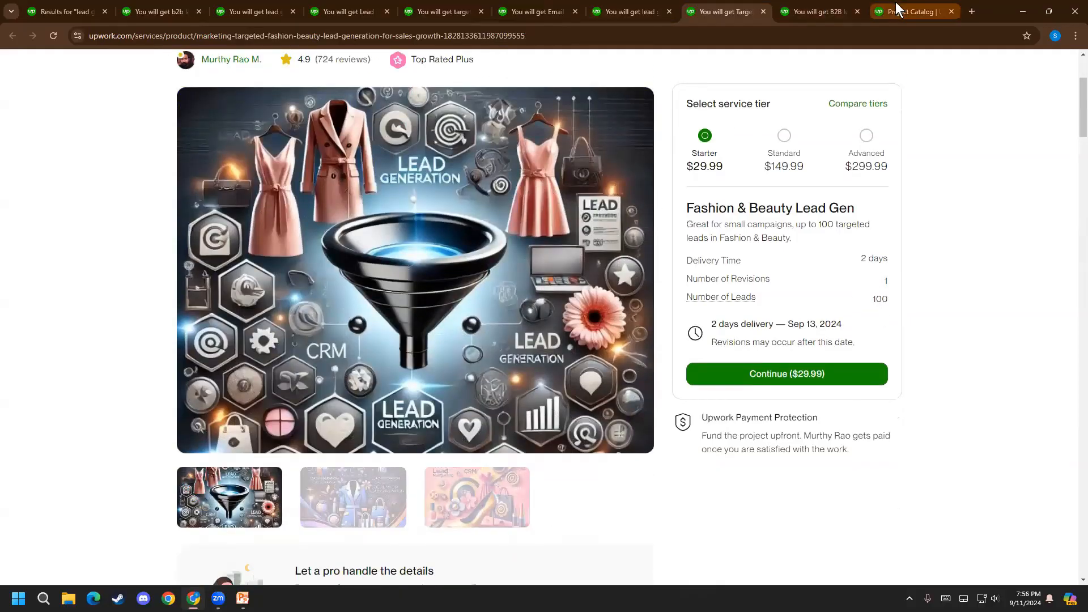
# Give the Starter tier the custom title "100 Lead for 25 Doller", correcting the flagged last word
pyautogui.click(896, 3)
pyautogui.click(337, 325)
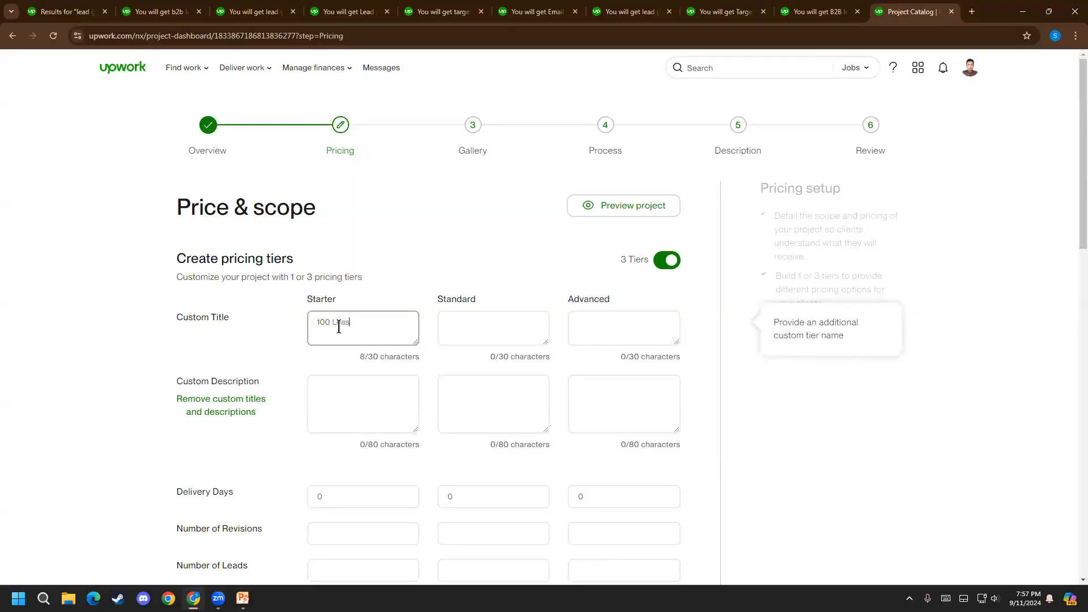
pyautogui.write('25 Dolller')
pyautogui.click(469, 318)
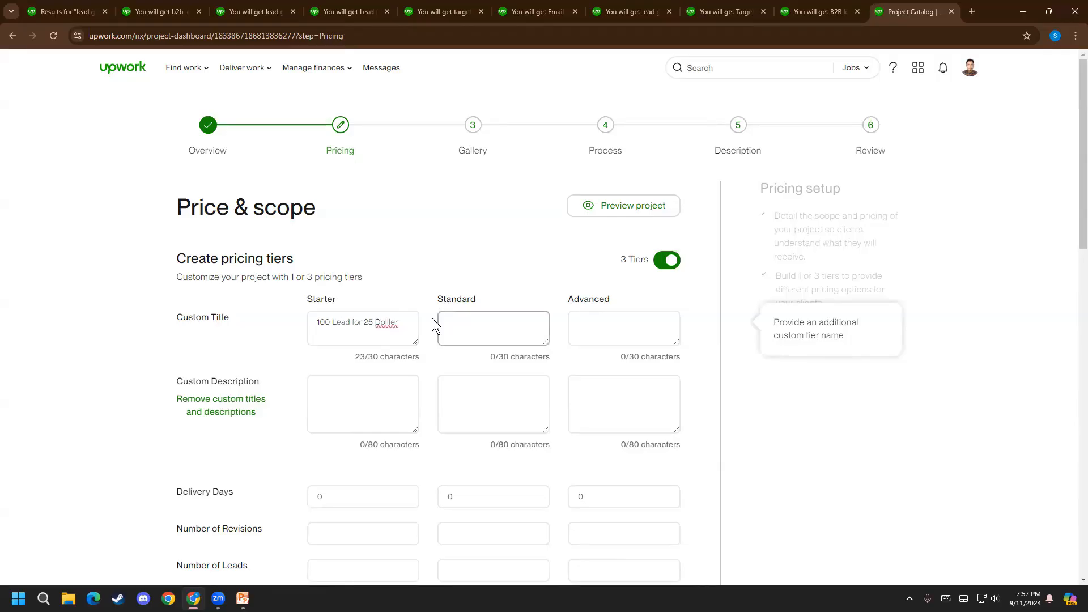
pyautogui.rightClick(391, 319)
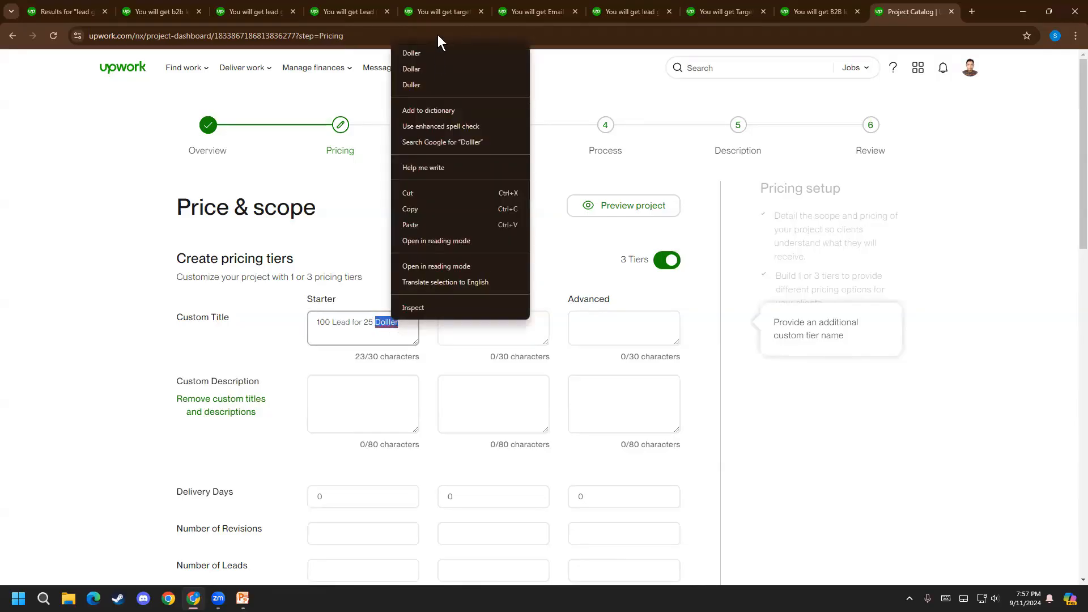
pyautogui.click(428, 56)
# Enter "250 Lead for 250 Doller" as the Standard tier's custom title
pyautogui.click(470, 317)
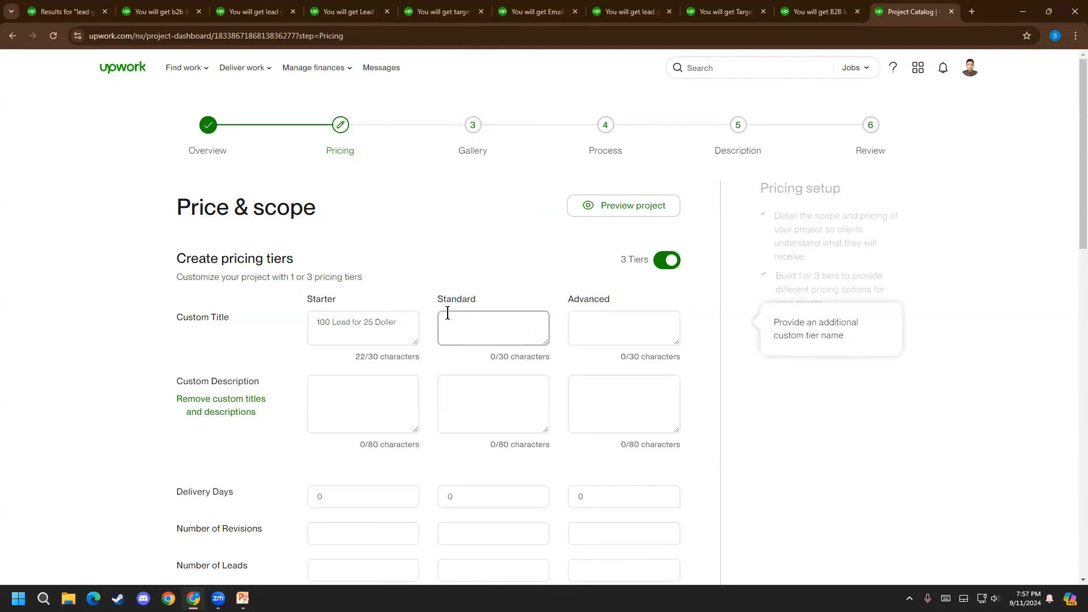
pyautogui.write('250')
pyautogui.write(' Lead for ')
pyautogui.write('250 dill')
pyautogui.press('BackSpace')
pyautogui.press('BackSpace')
pyautogui.press('BackSpace')
pyautogui.write('oller')
pyautogui.press('BackSpace')
pyautogui.press('BackSpace')
pyautogui.press('BackSpace')
pyautogui.write('Doller')
# Enter "500 Lead for 120 Doller" as the Advanced tier's custom title
pyautogui.click(669, 331)
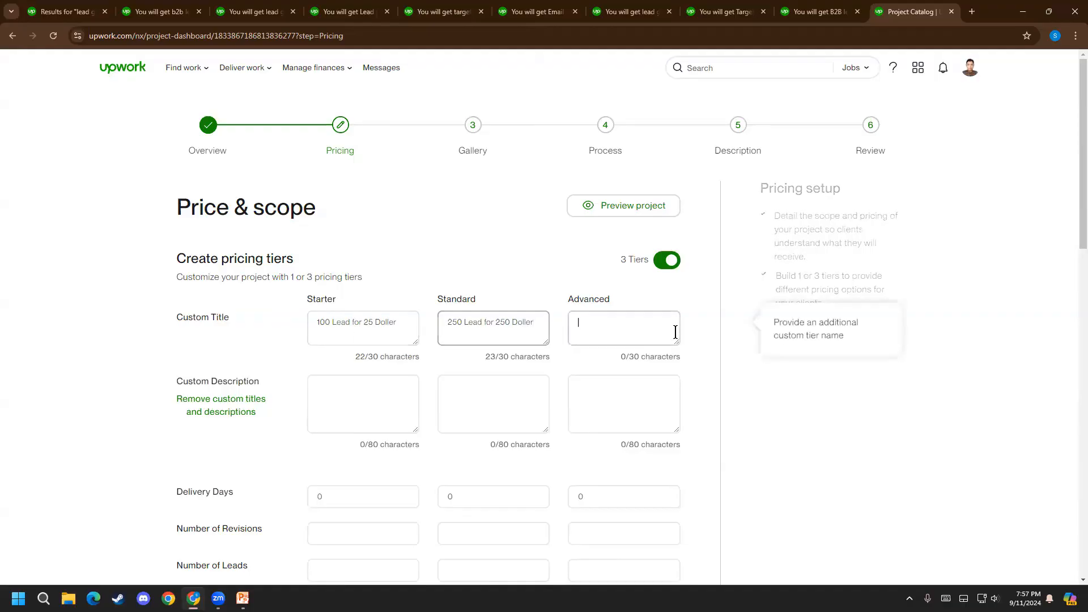
pyautogui.write('500  ')
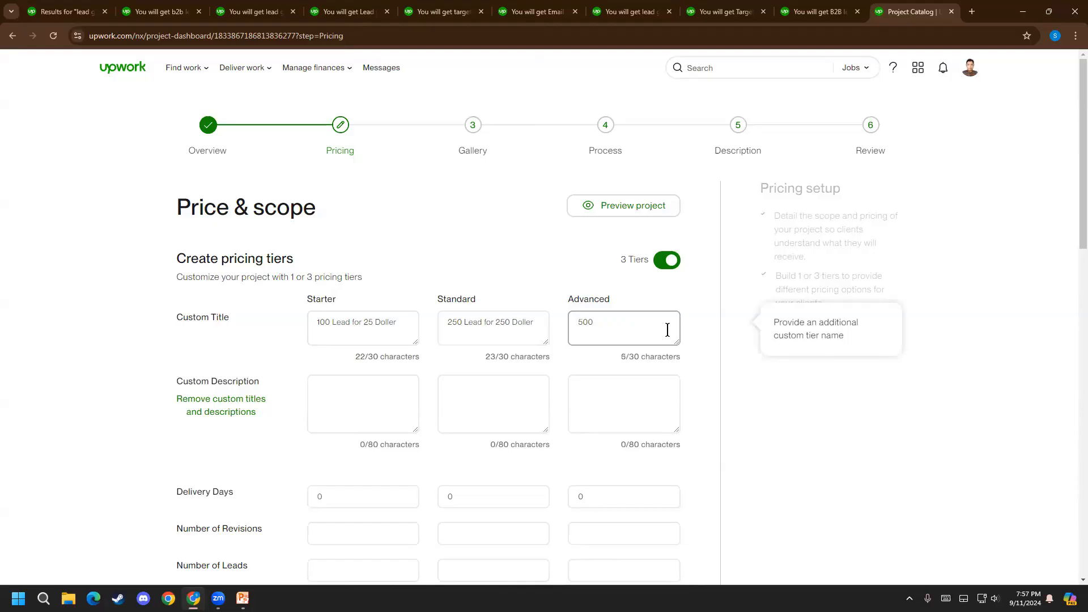
pyautogui.write('Lead Lea')
pyautogui.press('BackSpace')
pyautogui.press('BackSpace')
pyautogui.press('BackSpace')
pyautogui.write('Lead')
pyautogui.write('for 120 Doller')
# Compare the Advanced tier's price, delivery time and number of leads across the first four competing lead generation listings
pyautogui.click(167, 2)
pyautogui.scroll(-8, 959, 179)
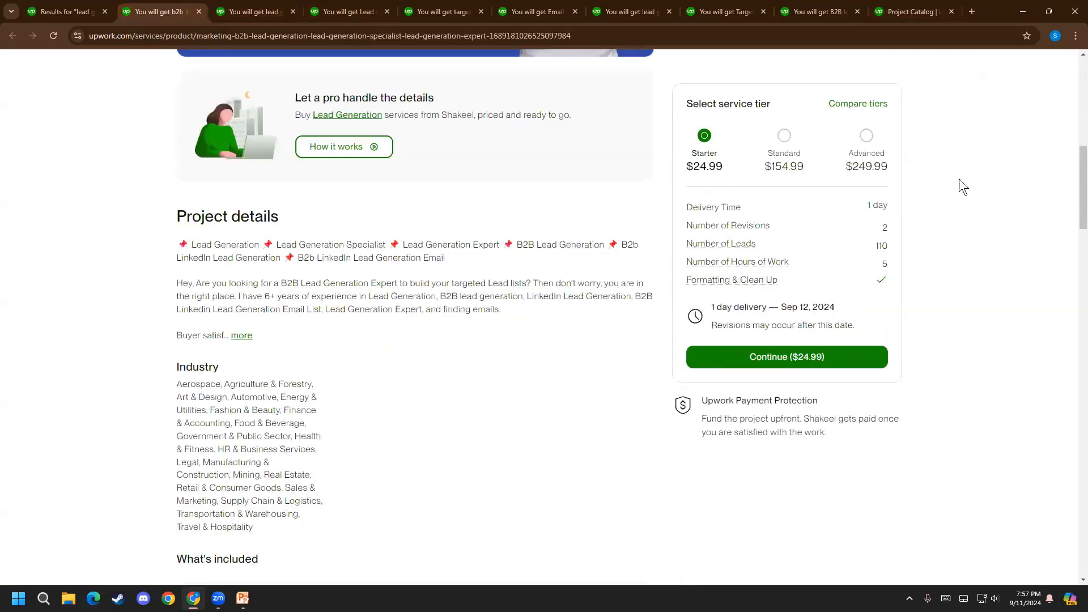
pyautogui.click(867, 136)
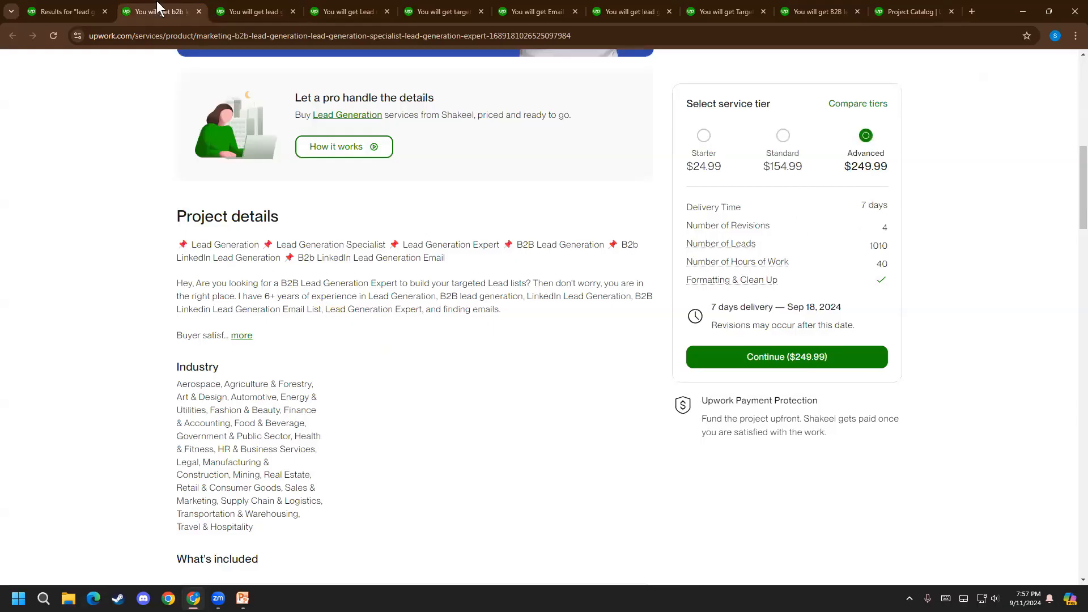
pyautogui.click(252, 11)
pyautogui.click(868, 156)
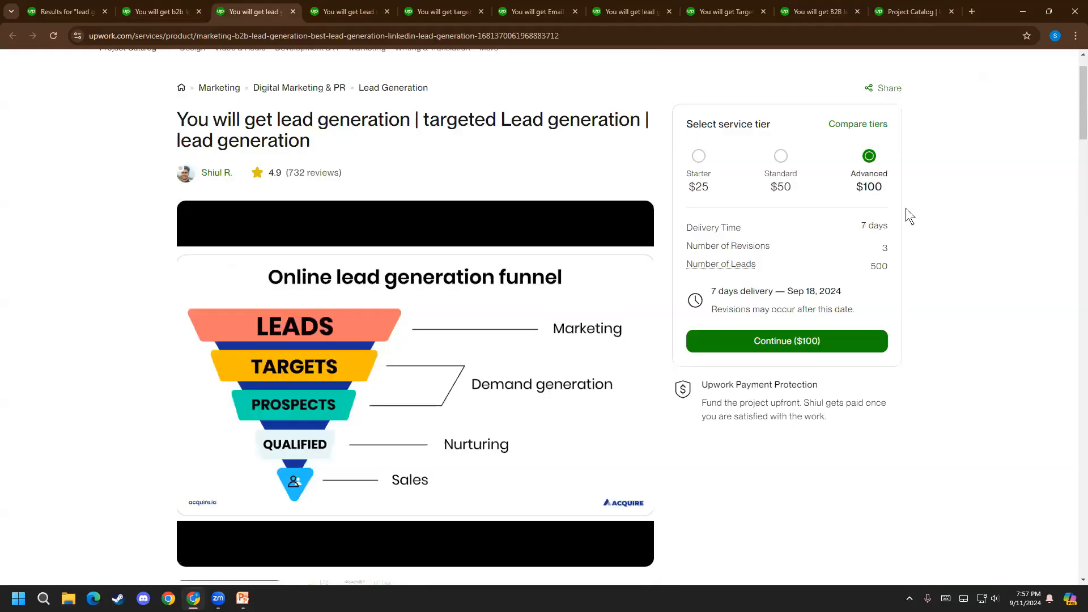
pyautogui.doubleClick(879, 266)
pyautogui.click(323, 11)
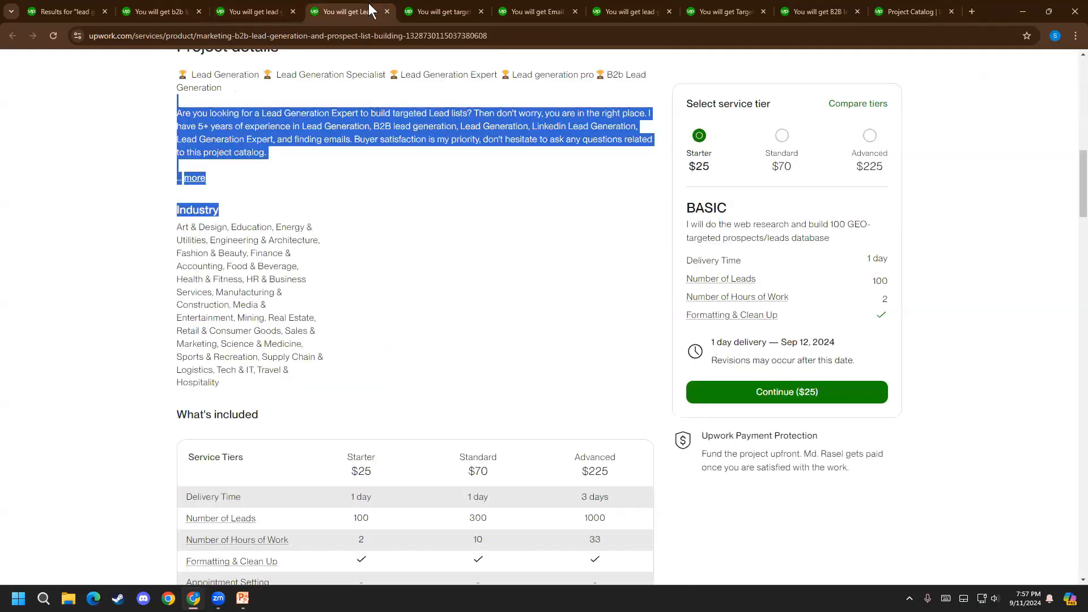
pyautogui.click(881, 158)
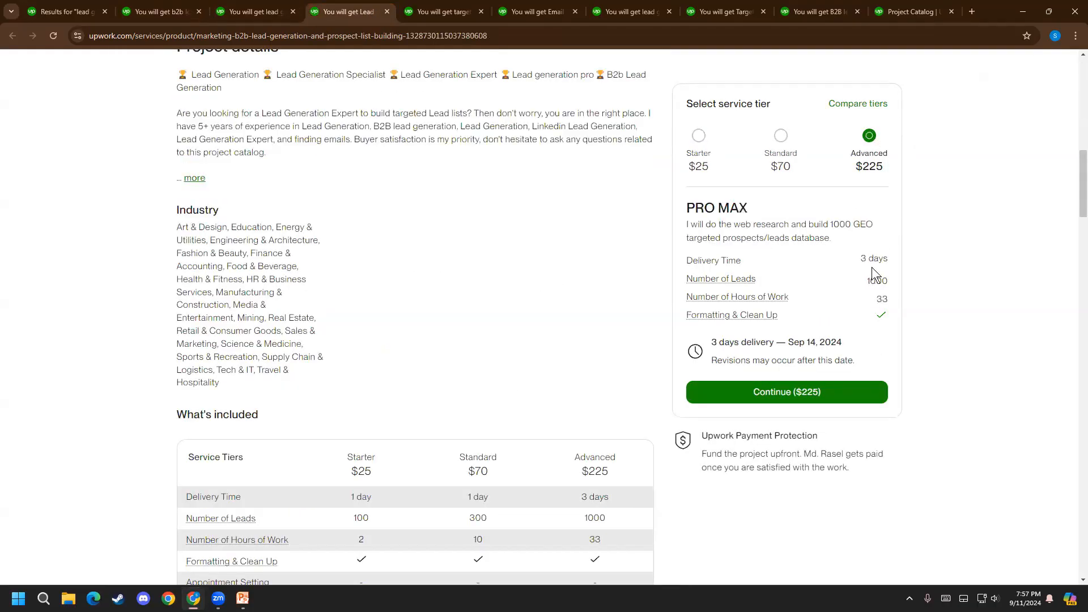
pyautogui.click(434, 11)
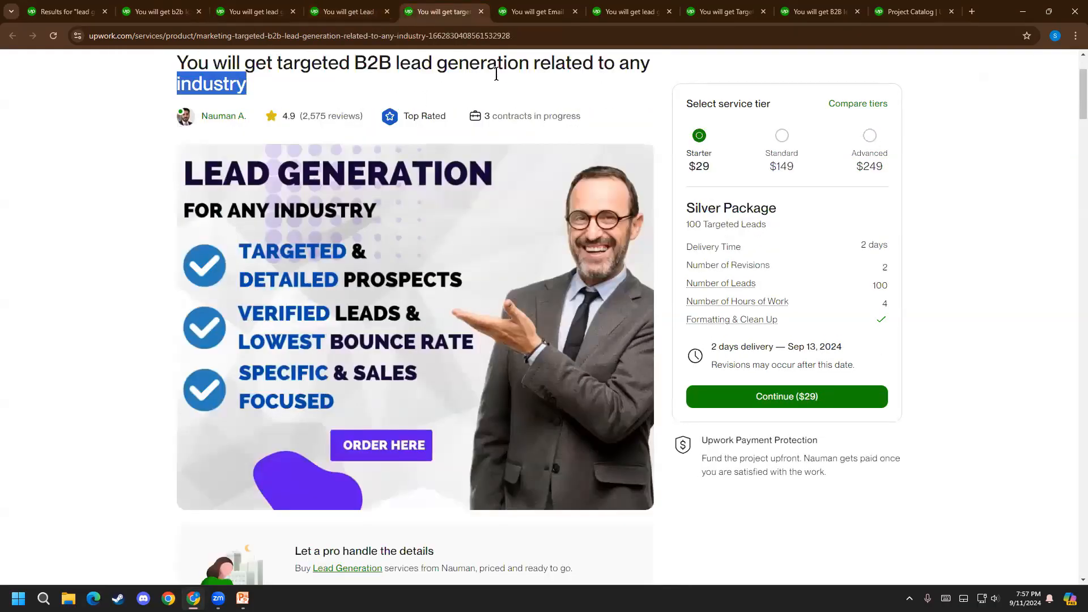
pyautogui.click(867, 148)
pyautogui.moveTo(862, 292); pyautogui.dragTo(892, 277)
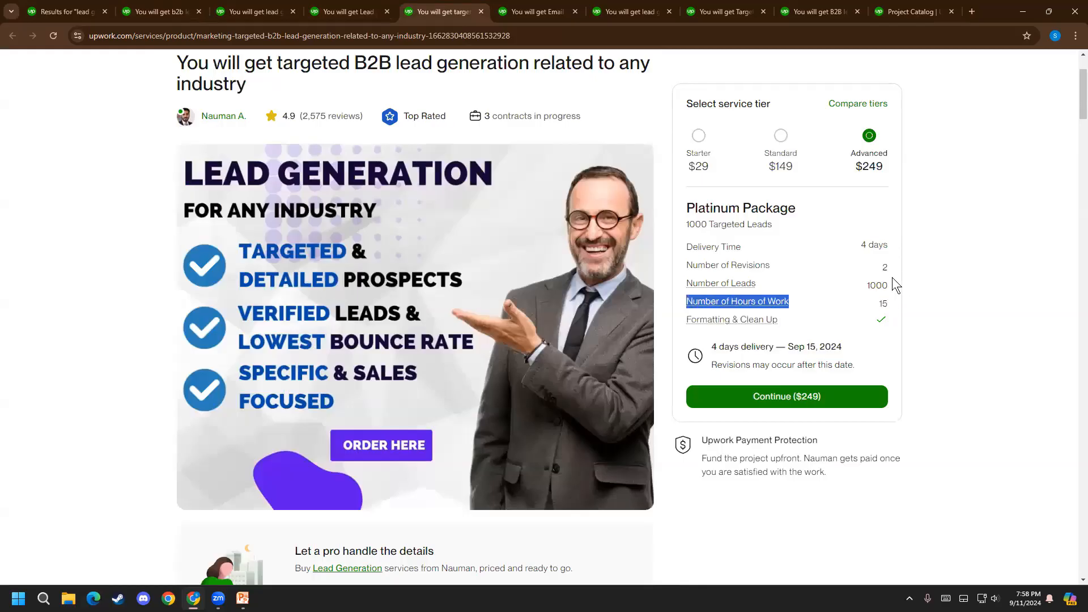
# Look through the competing listings for tier wording and copy the BASIC package description from the $25 Starter tier of the third listing
pyautogui.click(898, 7)
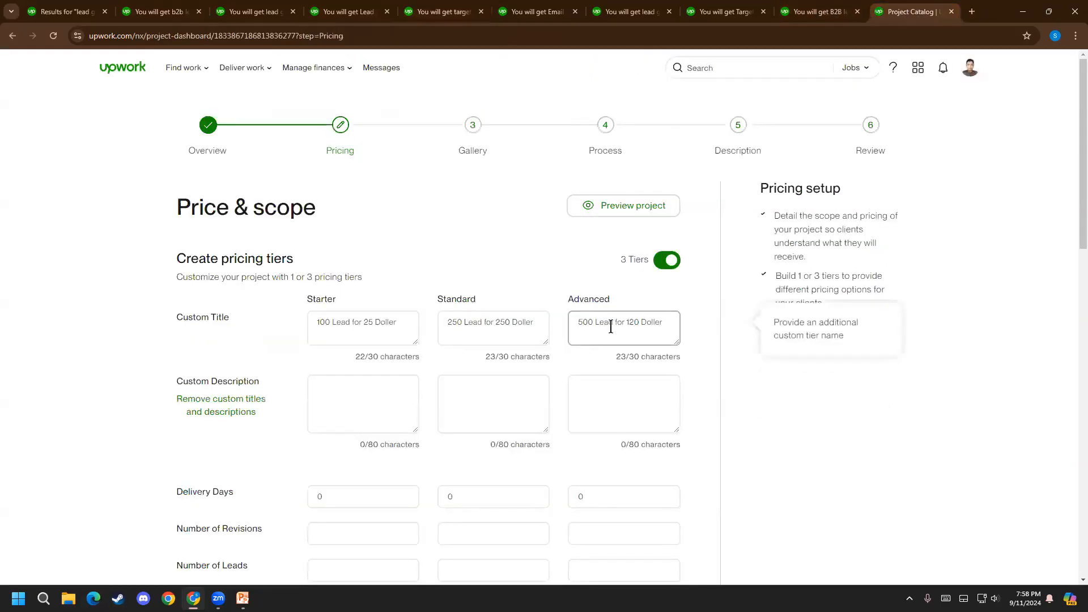
pyautogui.click(352, 399)
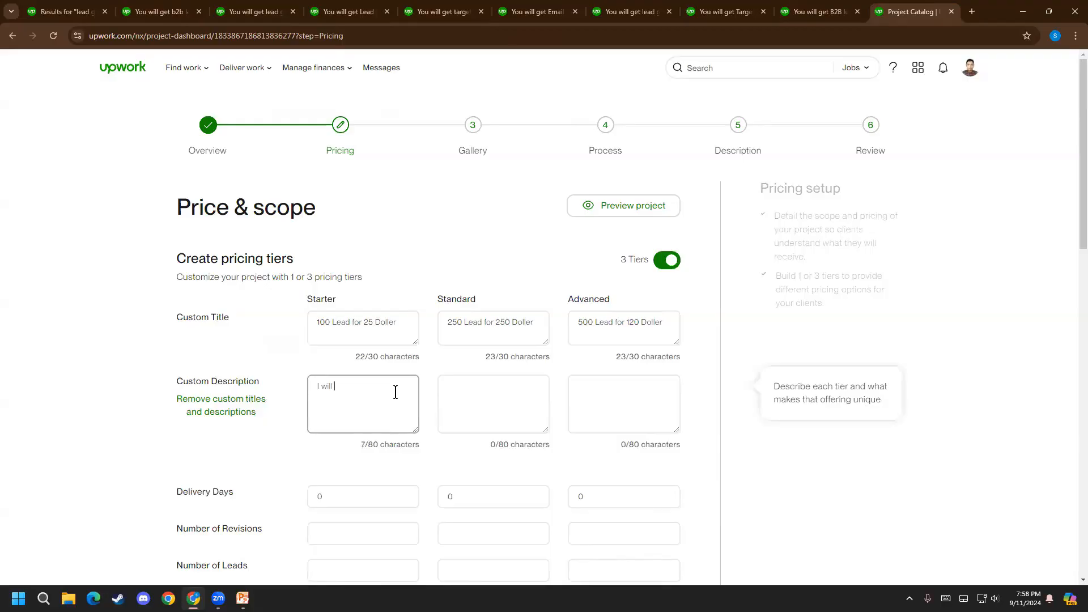
pyautogui.write('I will')
pyautogui.click(161, 9)
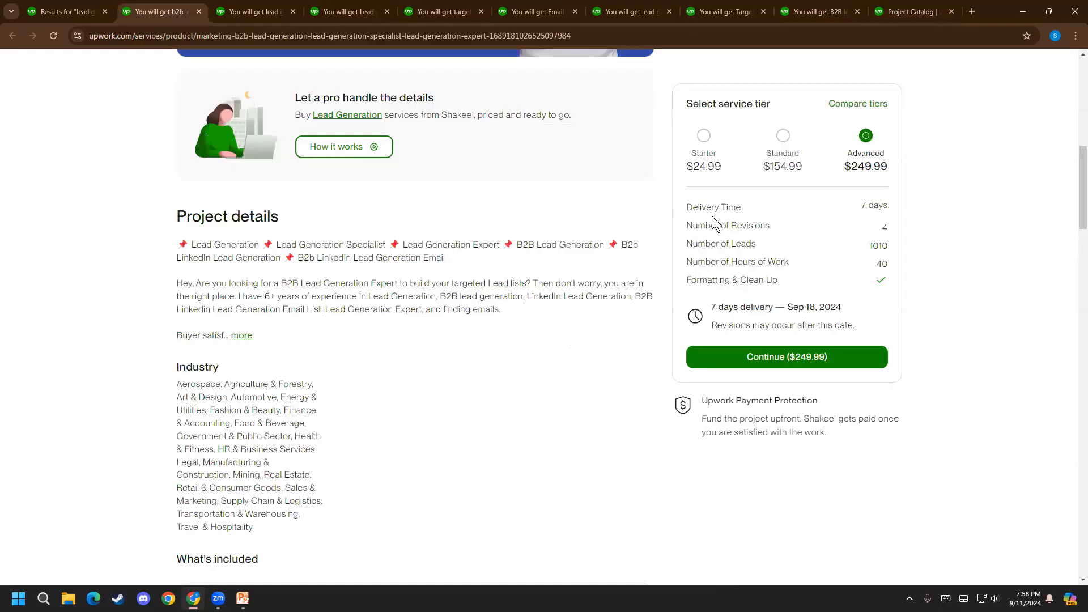
pyautogui.scroll(1, 714, 208)
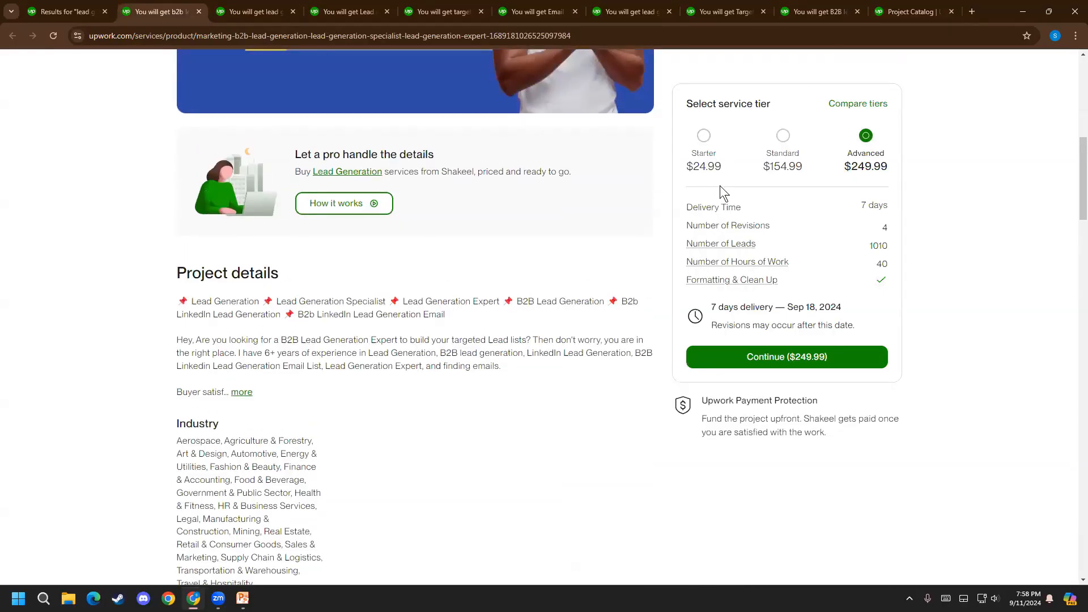
pyautogui.click(255, 11)
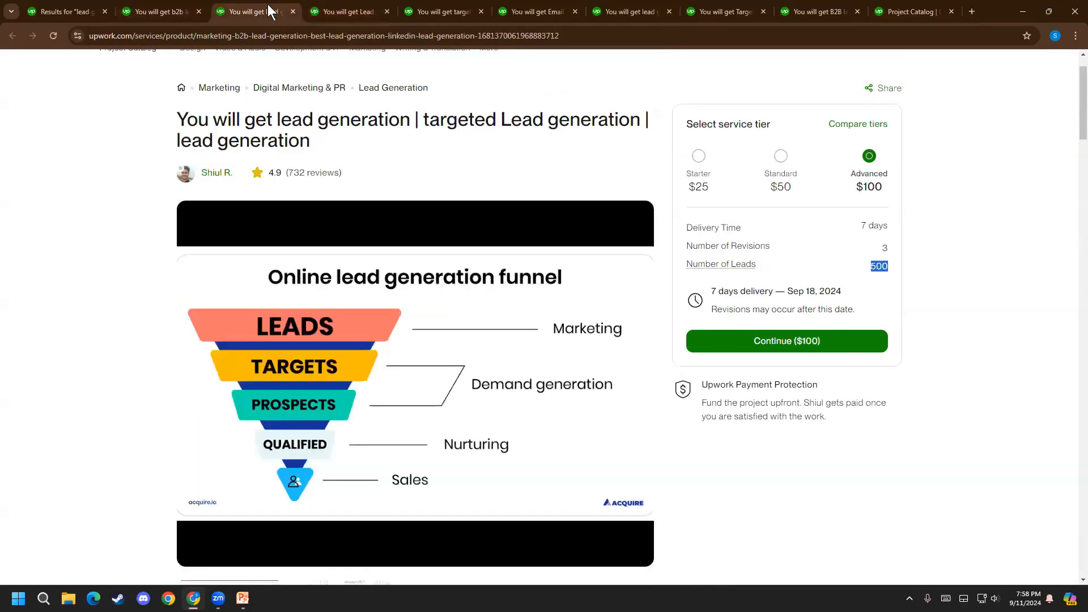
pyautogui.click(349, 11)
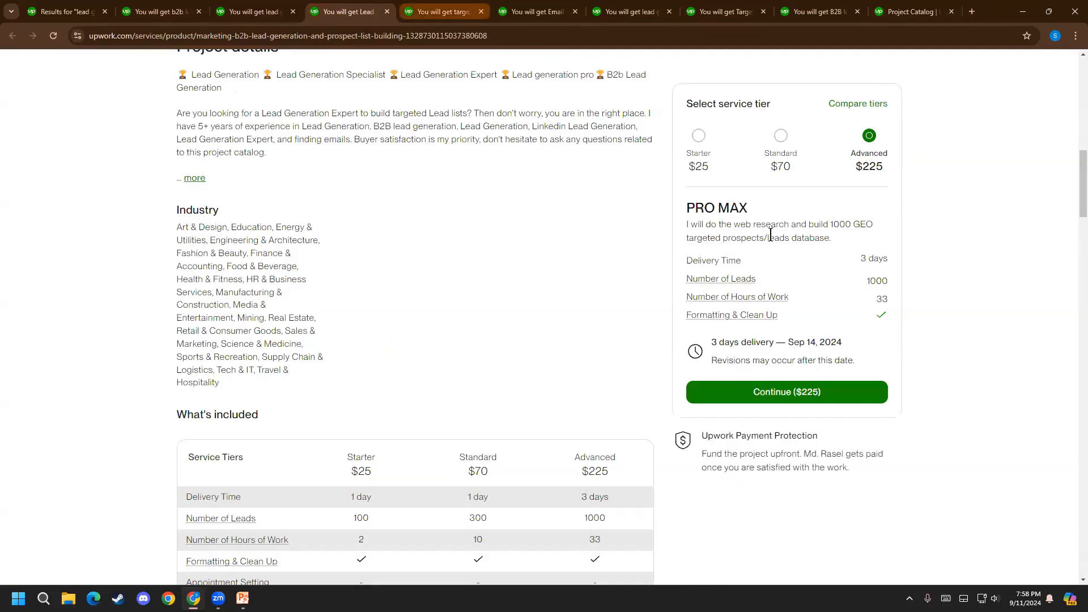
pyautogui.tripleClick(697, 227)
pyautogui.click(699, 157)
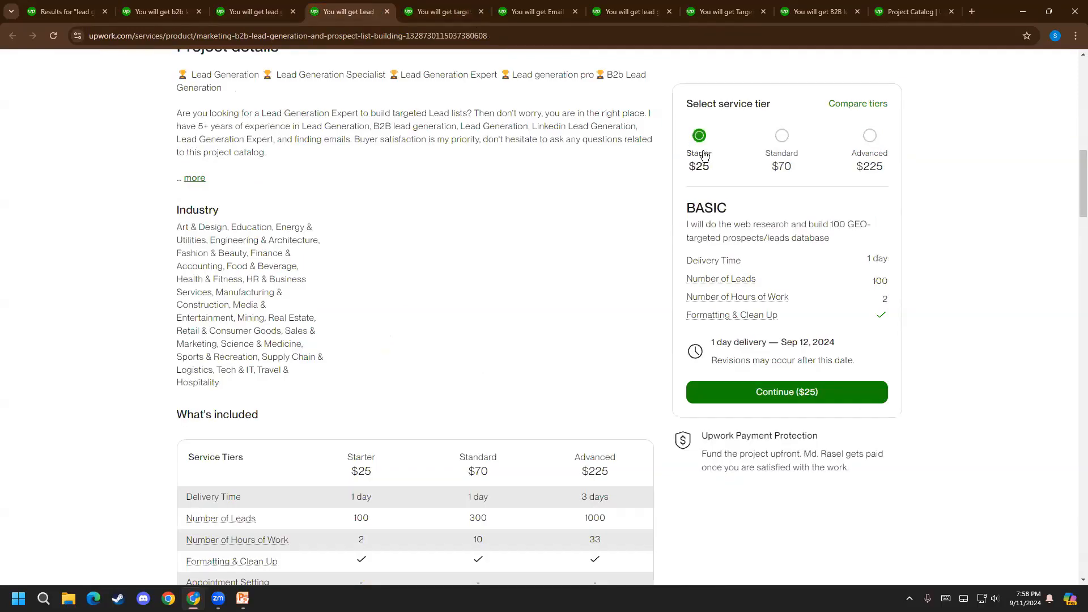
pyautogui.tripleClick(686, 226)
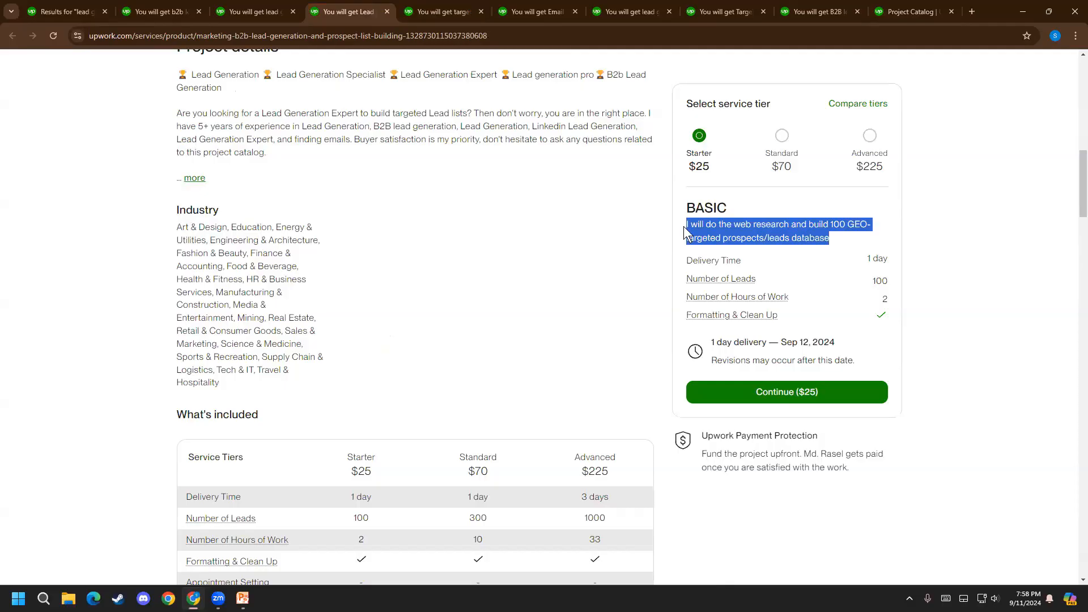
pyautogui.rightClick(723, 227)
pyautogui.click(741, 239)
# Paste the copied text into the Starter tier's custom description, replacing the started "I will"
pyautogui.click(913, 11)
pyautogui.click(335, 406)
pyautogui.write('I will')
pyautogui.moveTo(355, 397); pyautogui.dragTo(215, 385)
pyautogui.hotkey('ctrl', 'v')
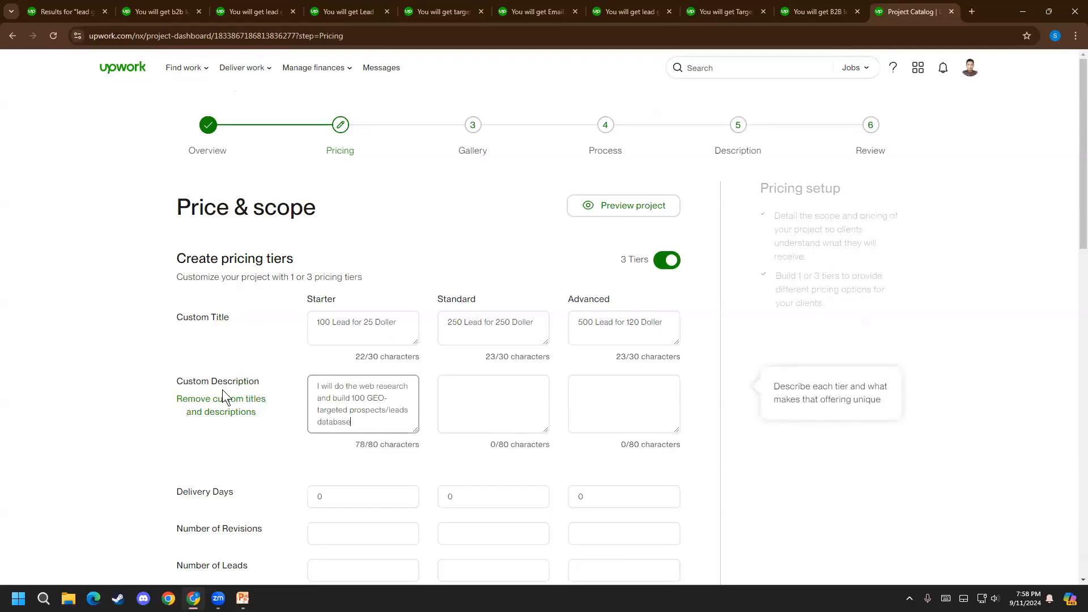
# Remove "GEO-" from the Starter description and replace the slash in "prospects/leads" with a space
pyautogui.moveTo(366, 398); pyautogui.dragTo(393, 398)
pyautogui.press('BackSpace')
pyautogui.click(356, 411)
pyautogui.press('BackSpace')
# Replace "database" at the end of the Starter description with "Growing your business"
pyautogui.moveTo(376, 425); pyautogui.dragTo(290, 420)
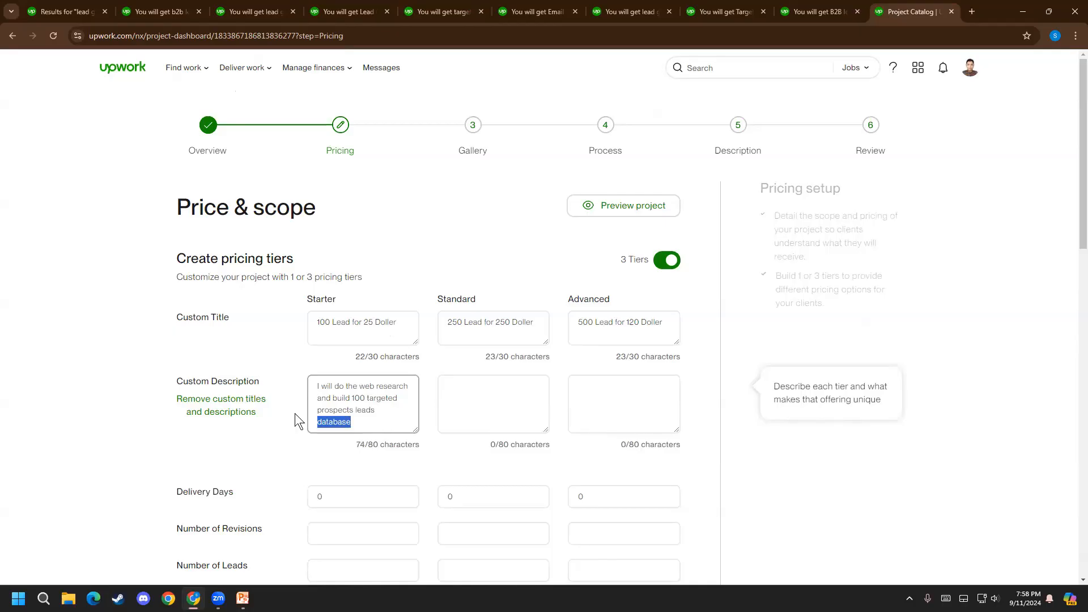
pyautogui.write('Growing your business')
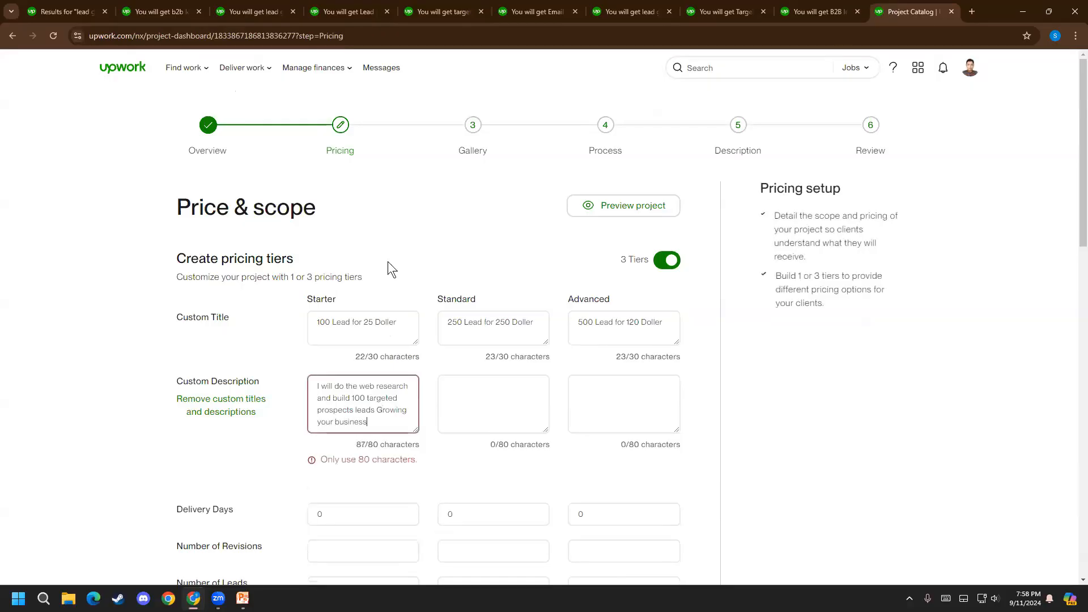
# Try to shorten the ending of the Starter description from "your business" to "ur business"
pyautogui.press('BackSpace')
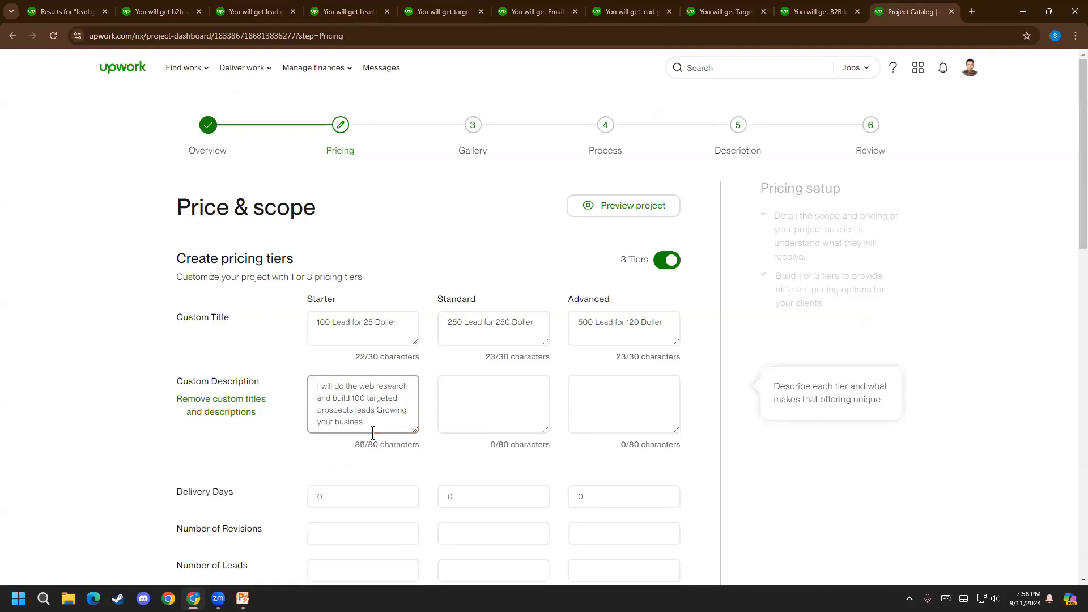
pyautogui.press('BackSpace')
pyautogui.press('BackSpace')
pyautogui.press('BackSpace')
pyautogui.press('BackSpace')
pyautogui.press('BackSpace')
pyautogui.press('BackSpace')
pyautogui.press('BackSpace')
pyautogui.write('ur bu')
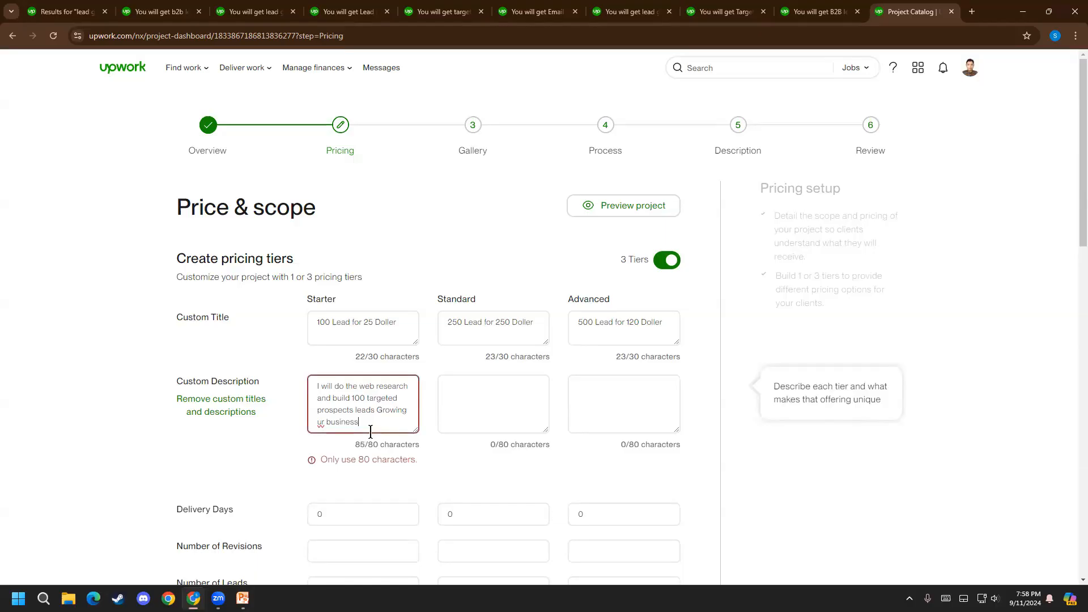
pyautogui.write('siness')
# Delete the "Growing ur business" ending so the Starter description ends with "targeted prospects leads"
pyautogui.press('BackSpace')
pyautogui.press('BackSpace')
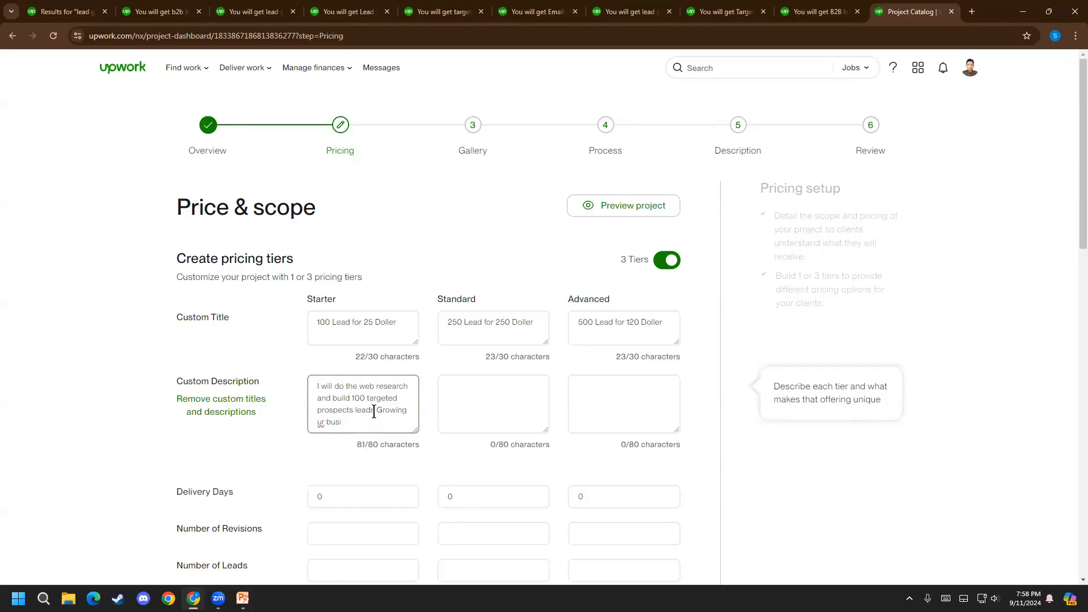
pyautogui.press('BackSpace')
pyautogui.press('BackSpace')
pyautogui.press('BackSpace')
pyautogui.press('BackSpace')
pyautogui.press('BackSpace')
pyautogui.press('BackSpace')
pyautogui.press('BackSpace')
pyautogui.press('BackSpace')
pyautogui.press('BackSpace')
pyautogui.press('BackSpace')
pyautogui.press('BackSpace')
pyautogui.press('BackSpace')
# Copy the Starter description into the Standard tier and change its lead quantity to 250
pyautogui.moveTo(398, 409); pyautogui.dragTo(244, 352)
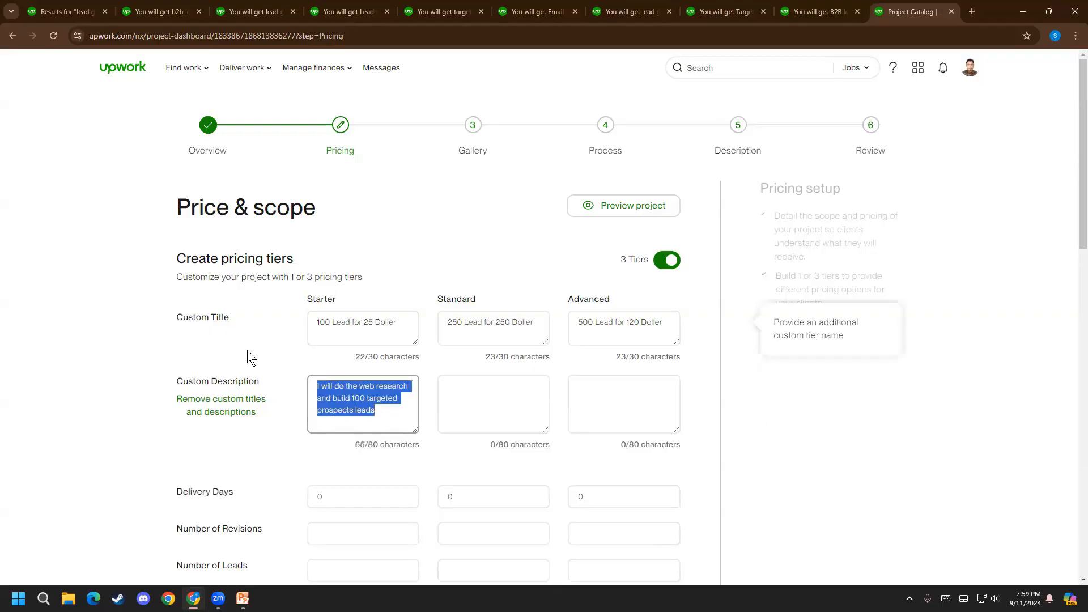
pyautogui.hotkey('ctrl', 'c')
pyautogui.click(488, 380)
pyautogui.hotkey('ctrl', 'v')
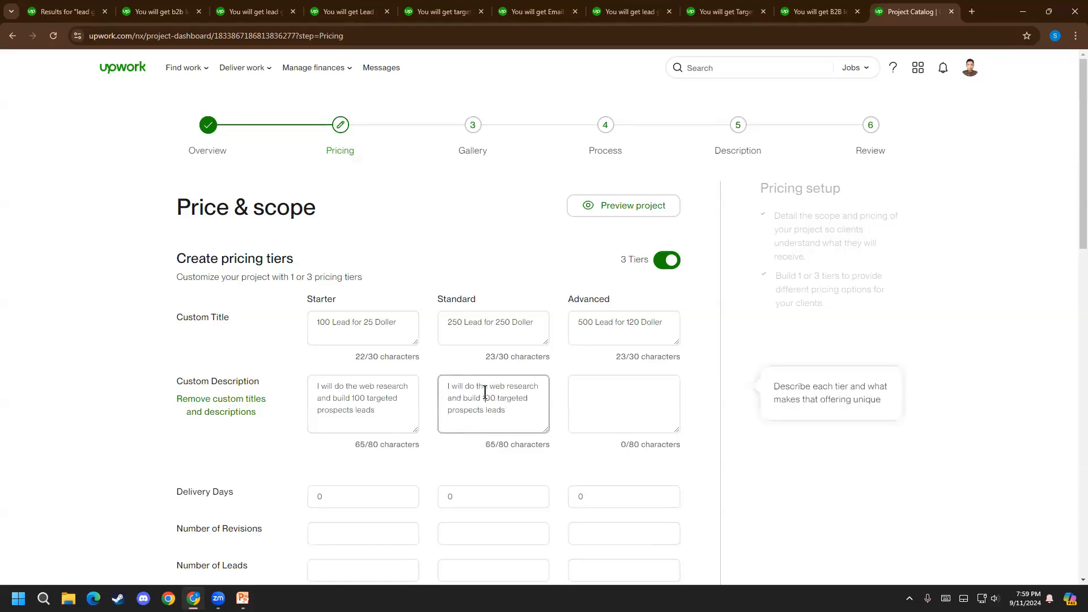
pyautogui.moveTo(491, 395); pyautogui.dragTo(482, 395)
pyautogui.write('250')
pyautogui.click(656, 376)
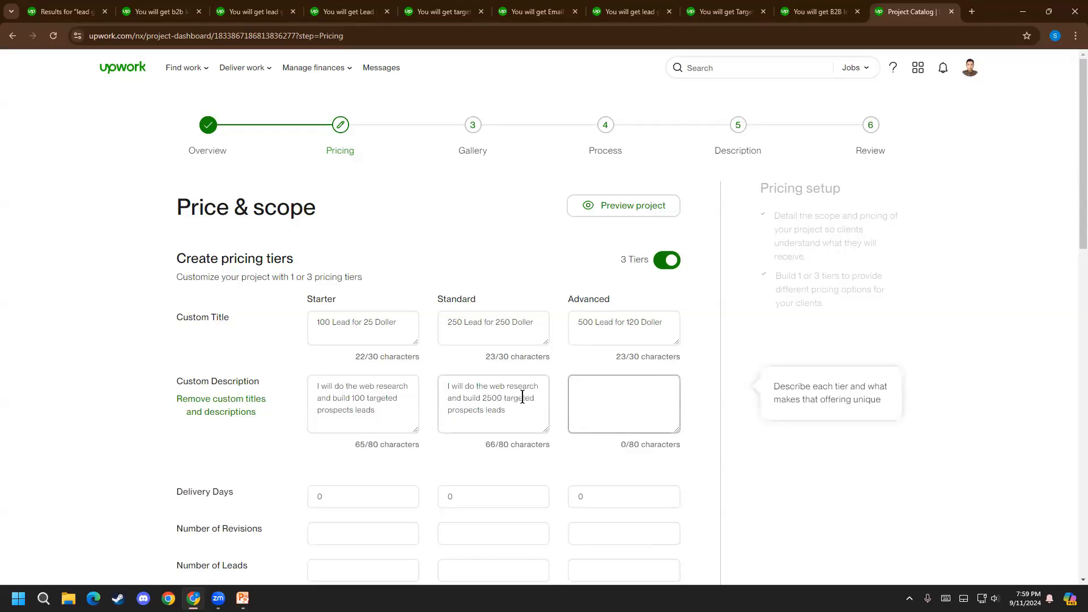
pyautogui.click(504, 395)
pyautogui.press('BackSpace')
# Paste the same description into the Advanced tier and change its lead quantity to 500
pyautogui.click(584, 402)
pyautogui.hotkey('ctrl', 'v')
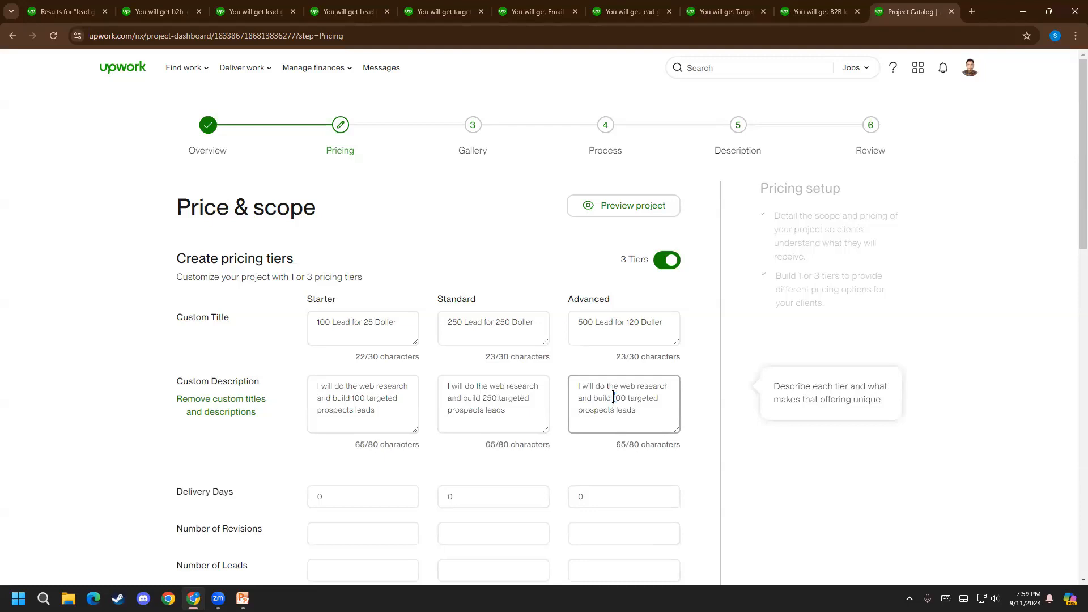
pyautogui.click(614, 398)
pyautogui.press('BackSpace')
pyautogui.write('5')
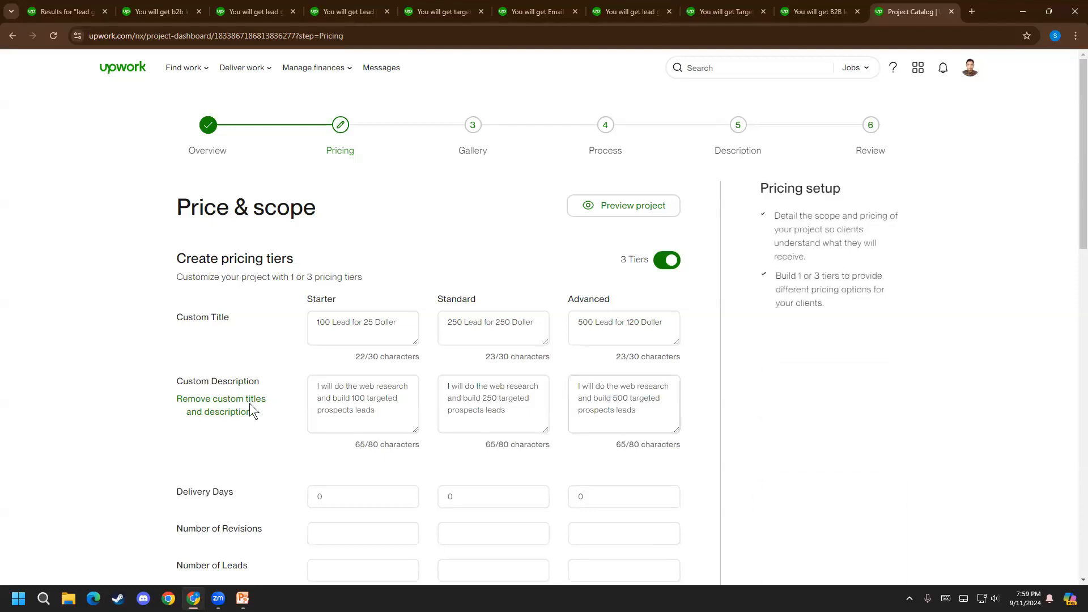
# Set the Delivery Days to 2 for Starter, 2 for Standard and 3 for Advanced
pyautogui.doubleClick(342, 493)
pyautogui.scroll(-3, 151, 447)
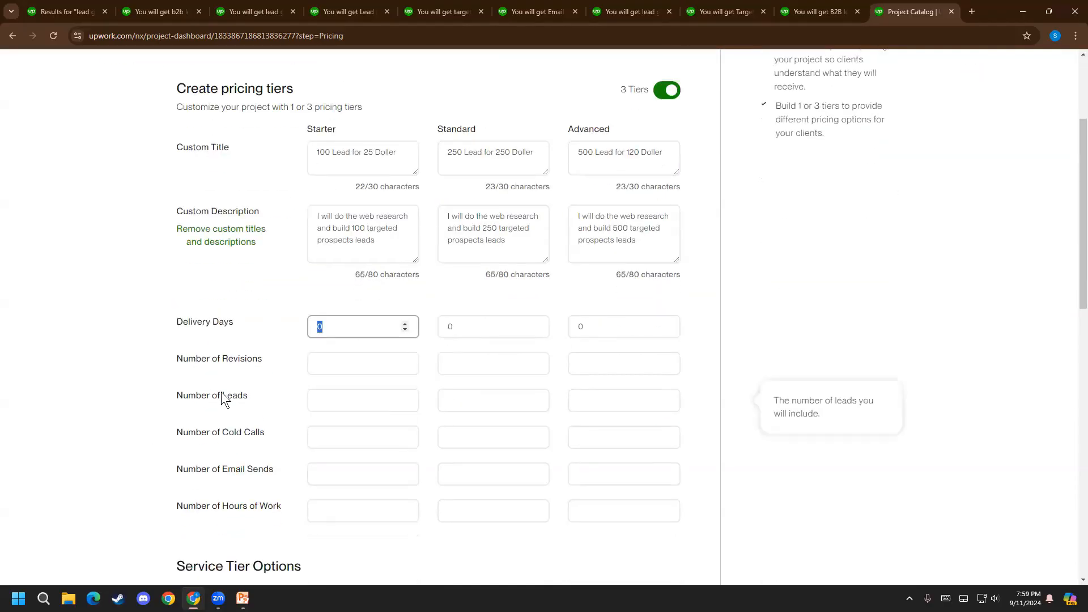
pyautogui.write('2')
pyautogui.press('Tab')
pyautogui.write('2')
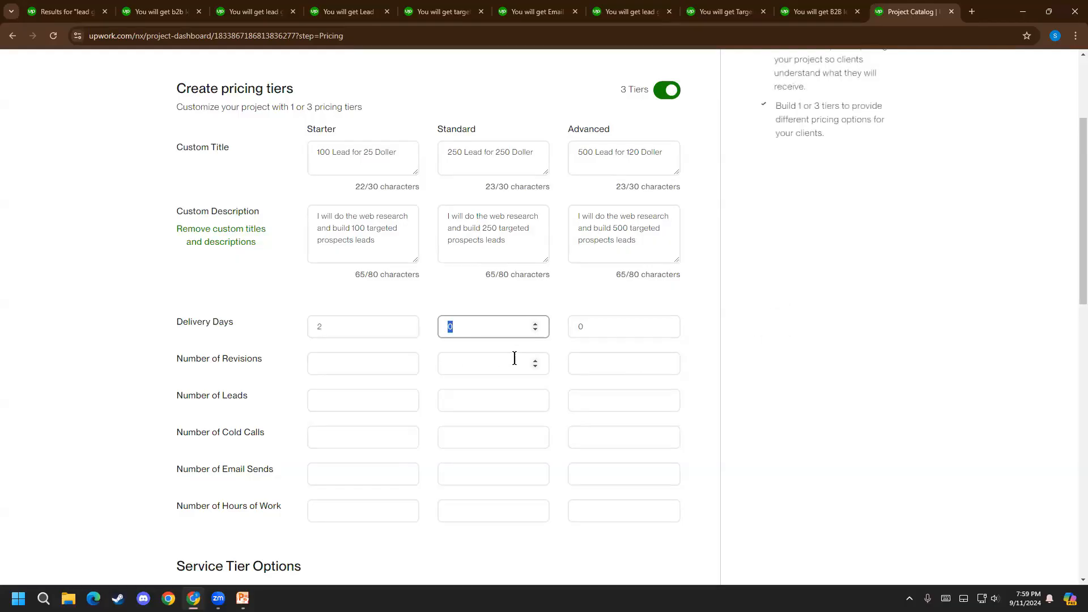
pyautogui.press('Tab')
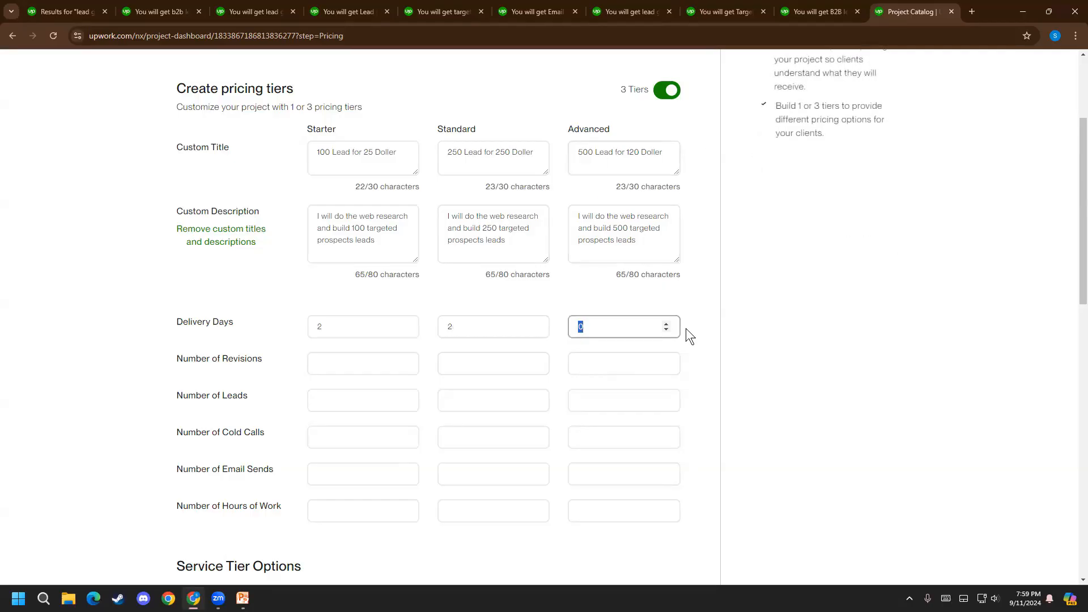
pyautogui.write('3')
pyautogui.click(85, 339)
pyautogui.press('Tab')
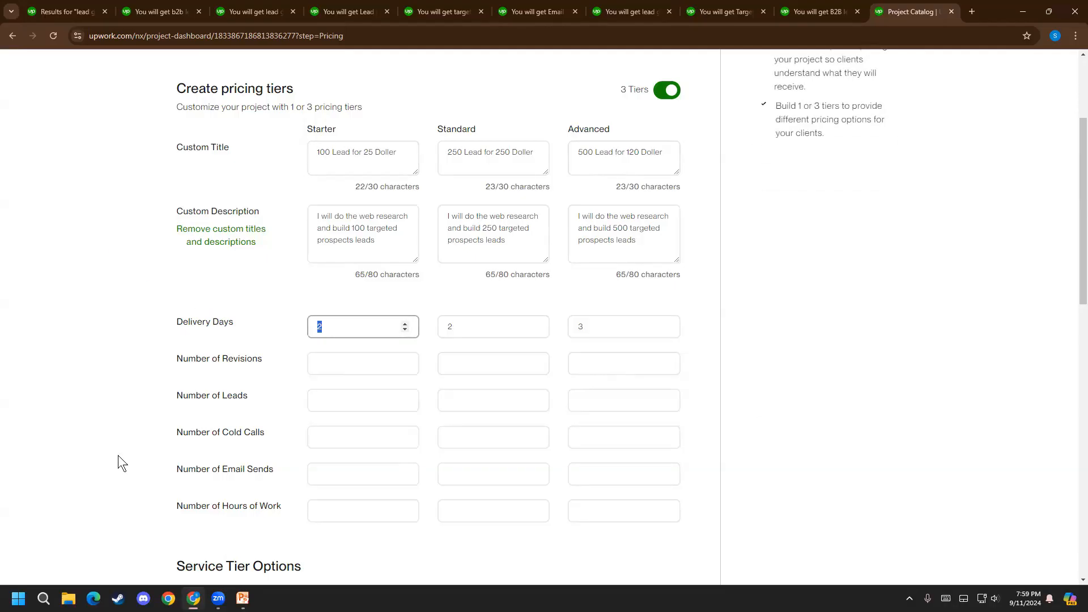
# Check the delivery time of each tier in the competing b2b Lead Generation Specialist listing and return to the pricing form
pyautogui.click(247, 7)
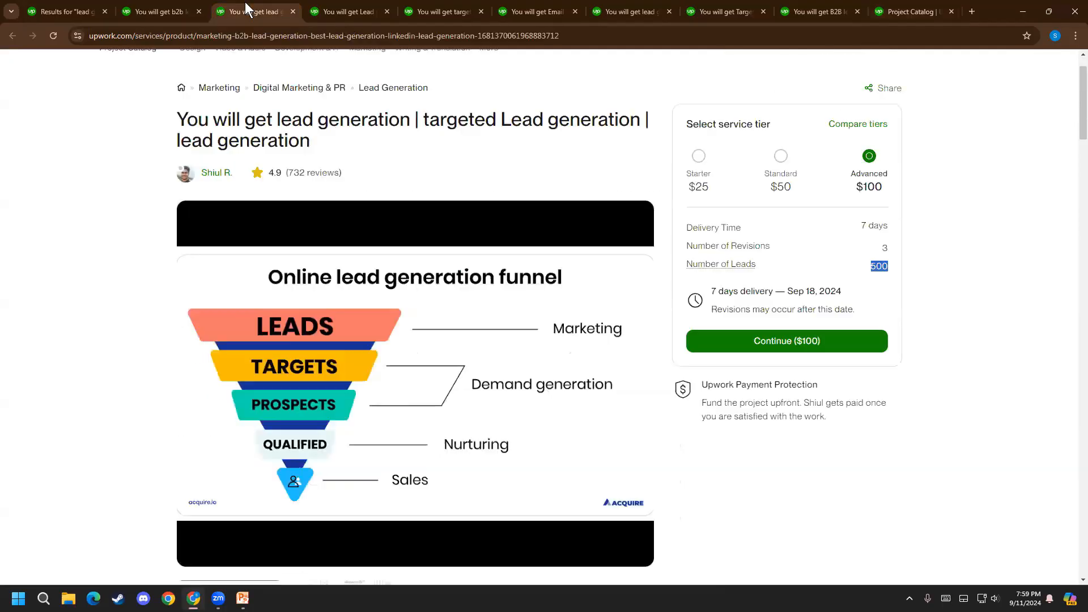
pyautogui.click(171, 7)
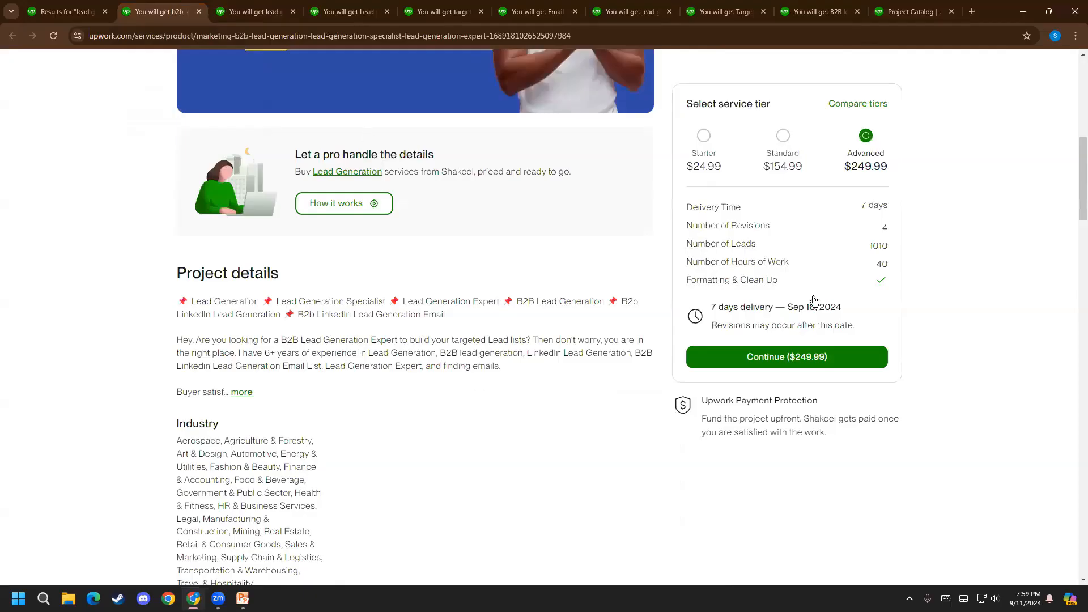
pyautogui.click(704, 139)
pyautogui.click(785, 141)
pyautogui.click(865, 138)
pyautogui.click(879, 17)
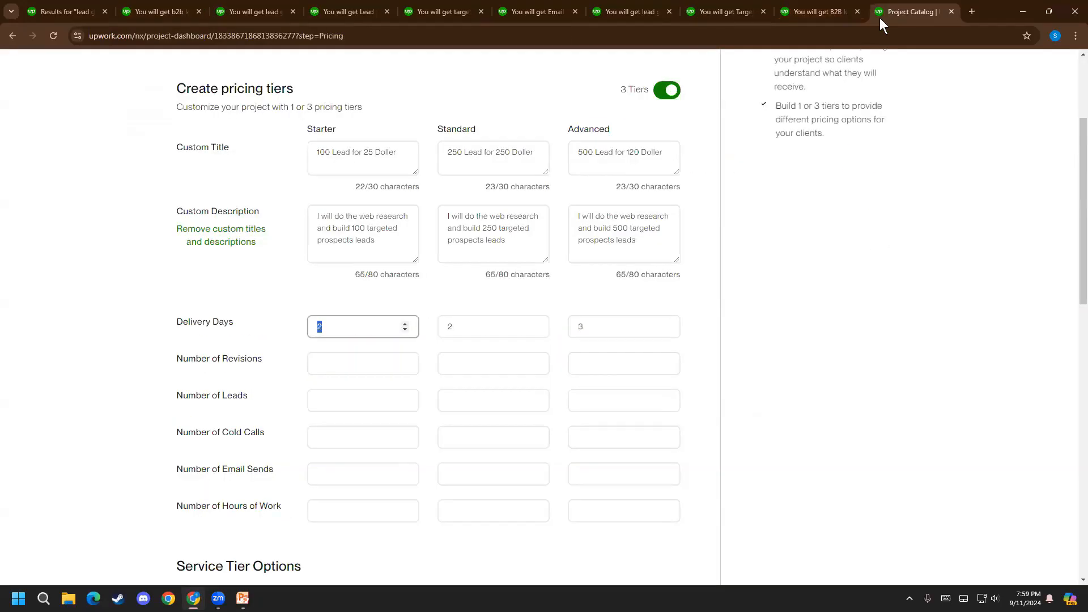
# Change the Delivery Days to 1 for Starter, 3 for Standard and 7 for Advanced
pyautogui.click(343, 334)
pyautogui.press('BackSpace')
pyautogui.write('1')
pyautogui.click(464, 330)
pyautogui.press('BackSpace')
pyautogui.write('3')
pyautogui.click(603, 331)
pyautogui.press('BackSpace')
pyautogui.write('7')
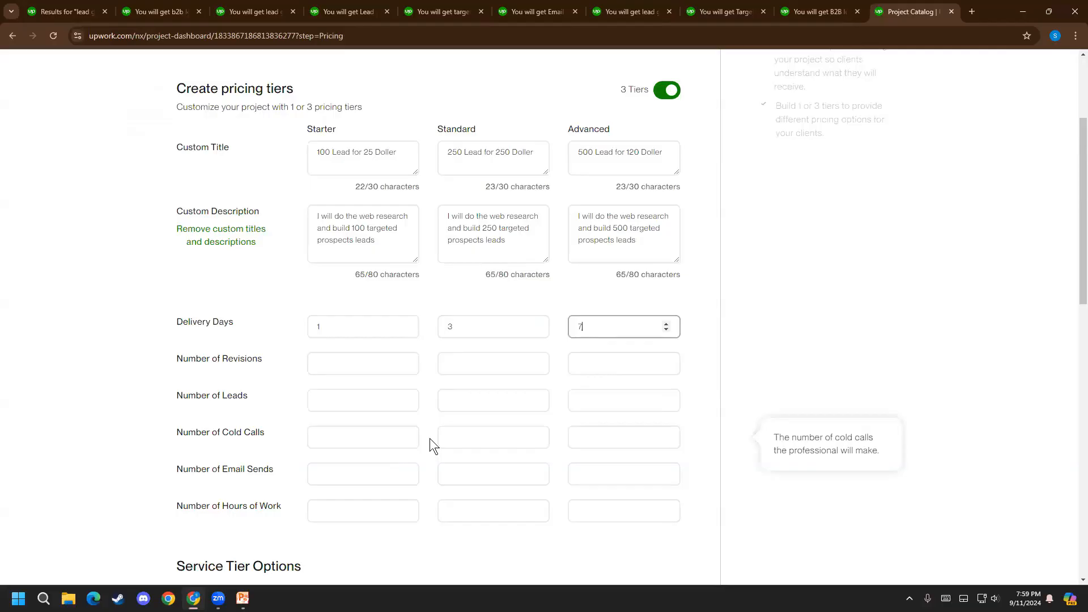
# Set the Standard tier's Delivery Days to 5
pyautogui.doubleClick(457, 337)
pyautogui.write('2')
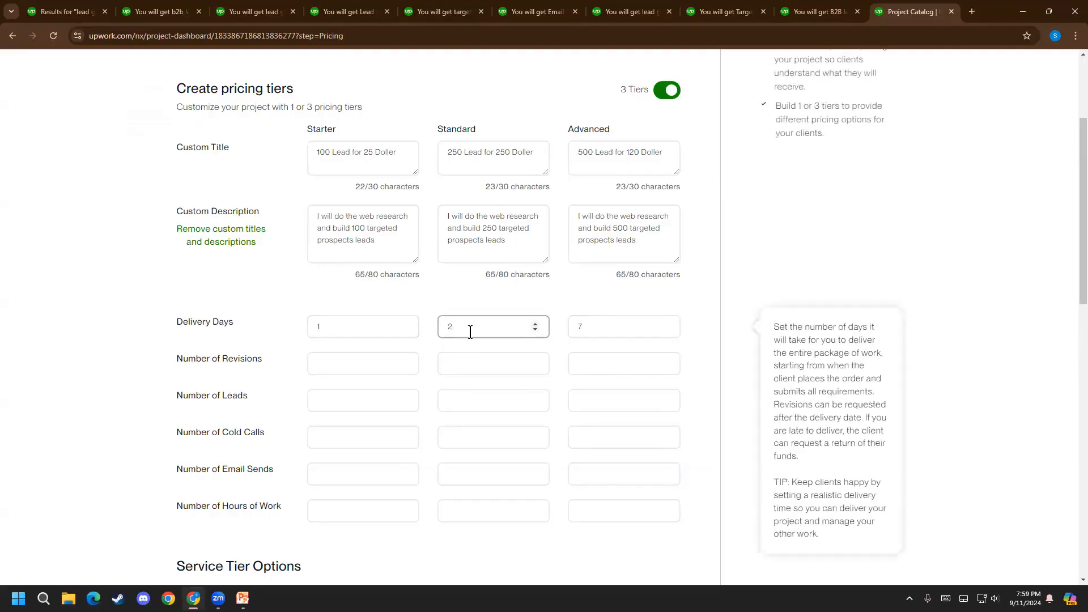
pyautogui.press('BackSpace')
pyautogui.write('5')
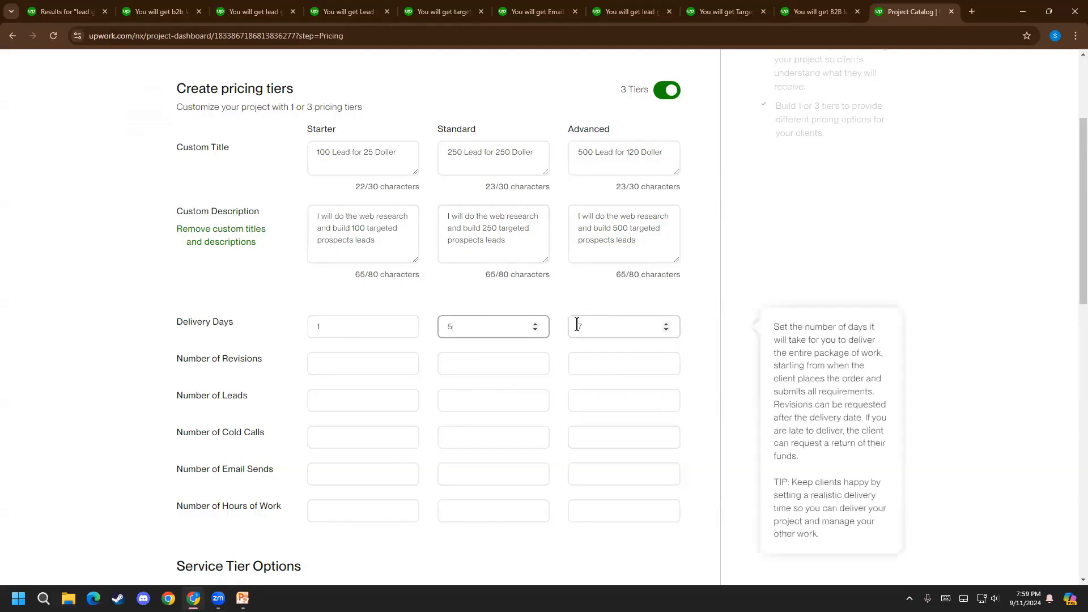
# Compare the number of revisions per tier in the first two competing lead generation listings
pyautogui.click(313, 363)
pyautogui.click(190, 11)
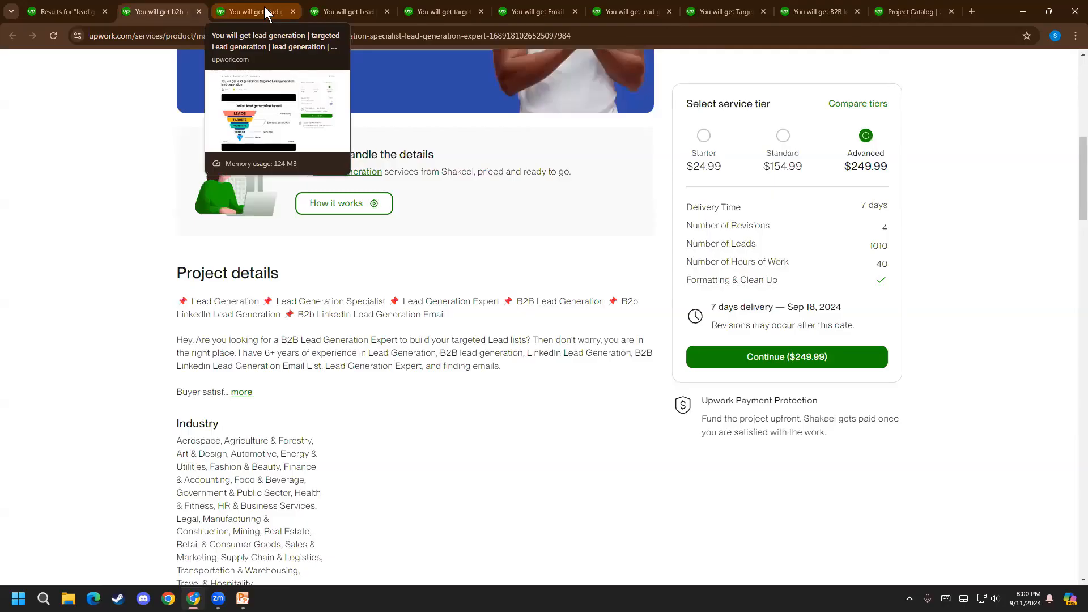
pyautogui.click(705, 136)
pyautogui.click(785, 137)
pyautogui.click(866, 136)
pyautogui.click(255, 11)
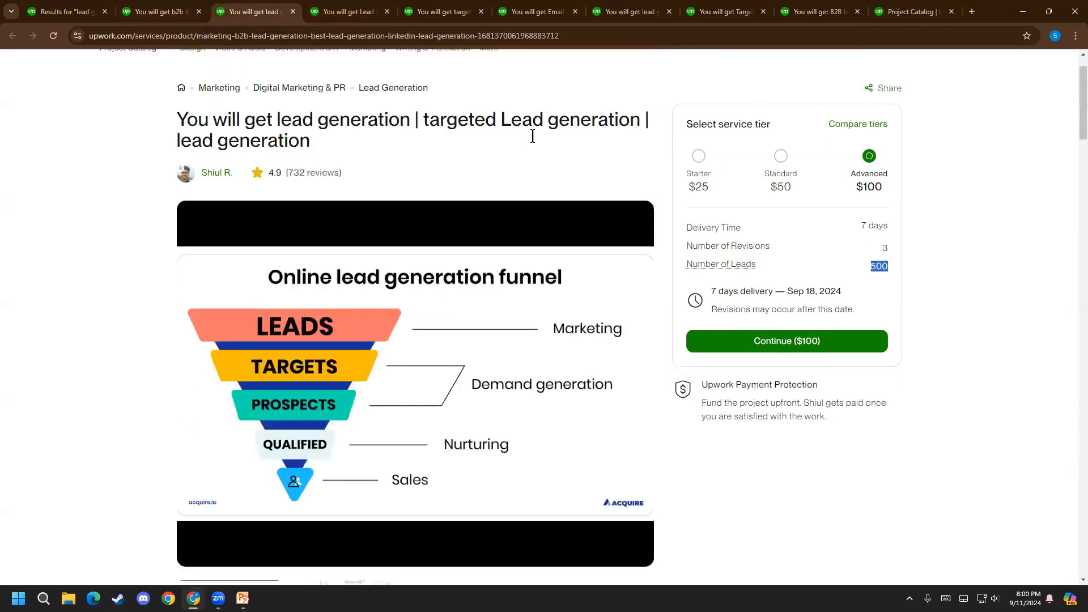
pyautogui.click(692, 162)
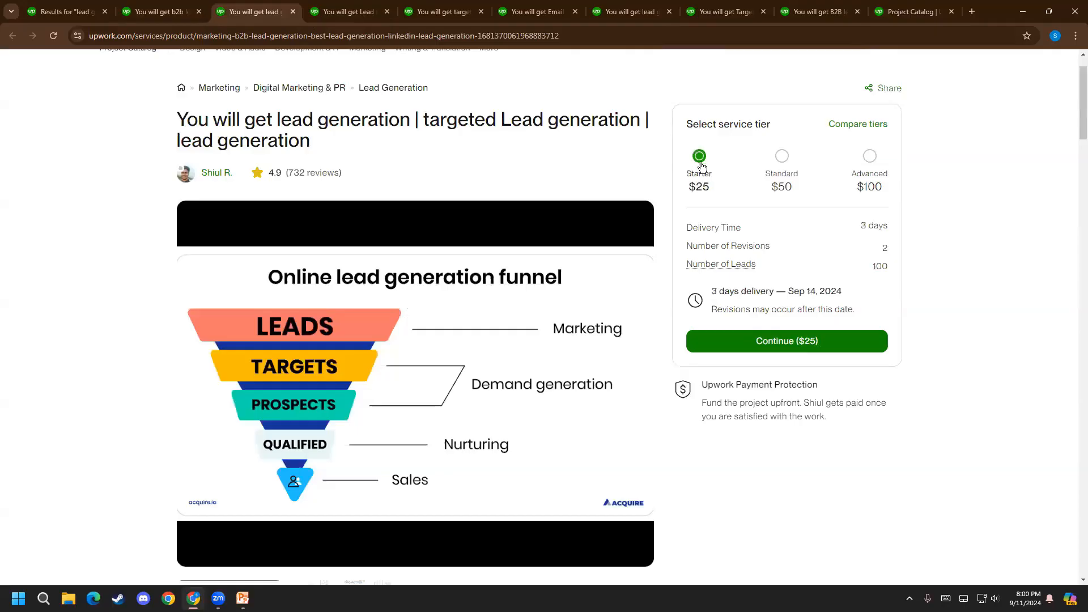
pyautogui.click(781, 156)
pyautogui.click(866, 162)
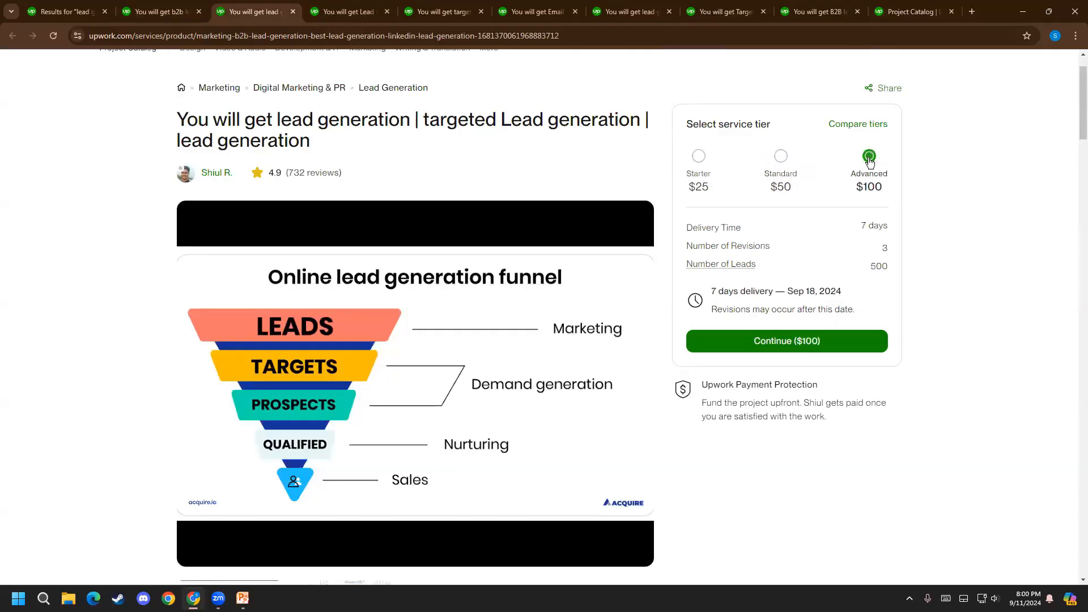
# Check the revisions per tier in the prospect list building listing and the targeted B2B lead generation for any industry listing
pyautogui.hotkey('ctrl', 'Tab')
pyautogui.click(781, 137)
pyautogui.click(868, 139)
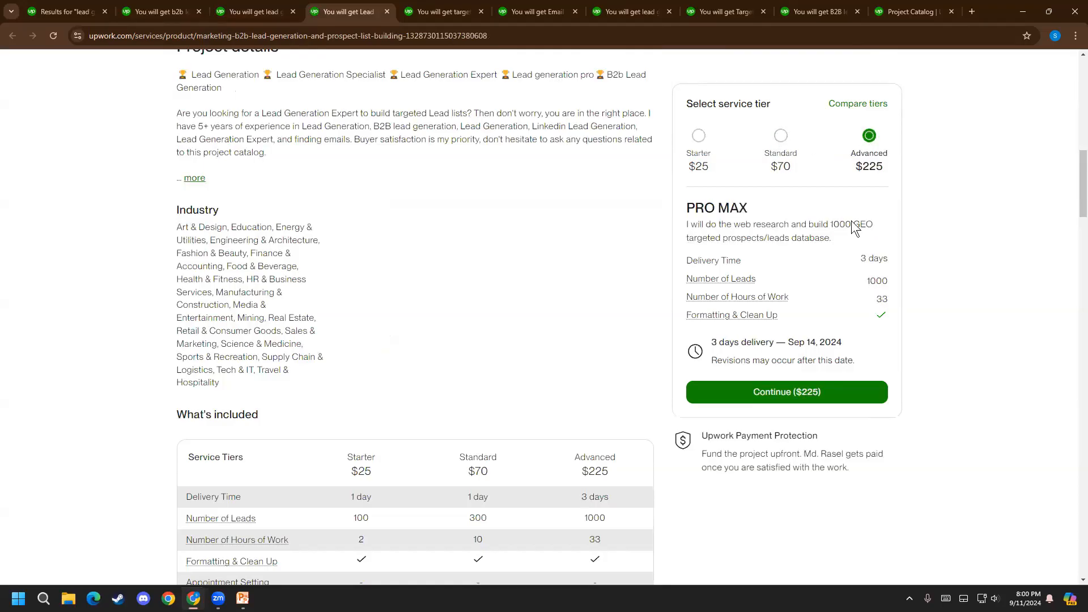
pyautogui.click(440, 7)
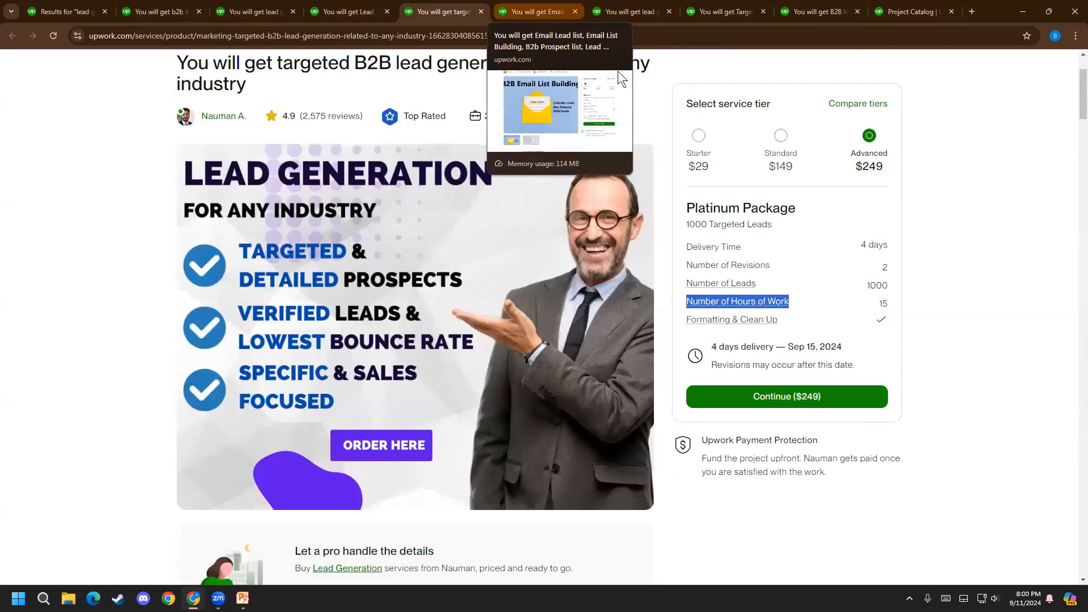
pyautogui.click(699, 135)
pyautogui.click(781, 135)
pyautogui.click(871, 137)
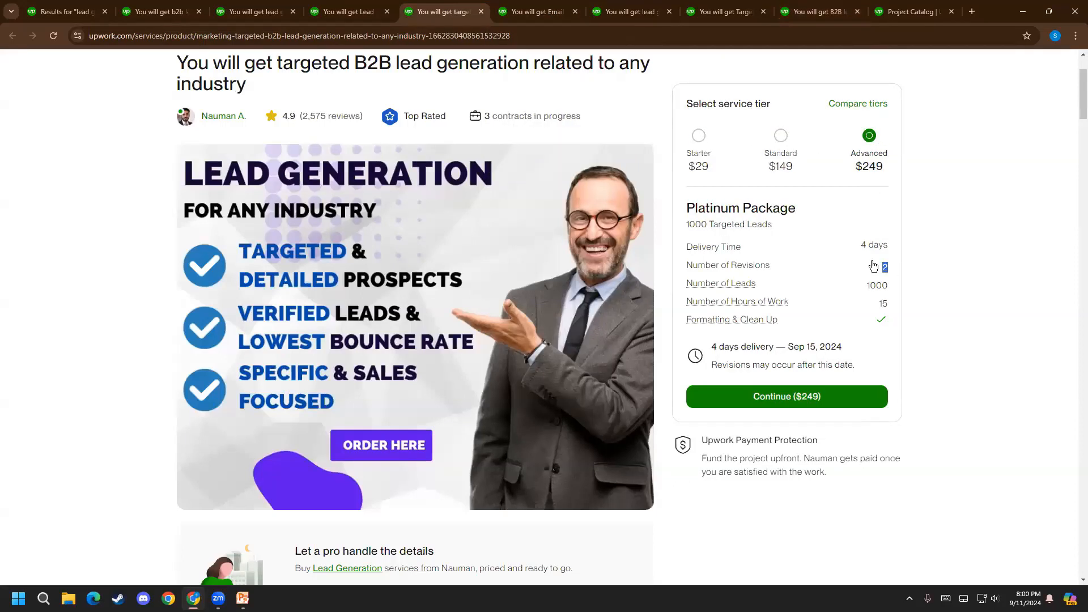
pyautogui.moveTo(865, 276); pyautogui.dragTo(888, 258)
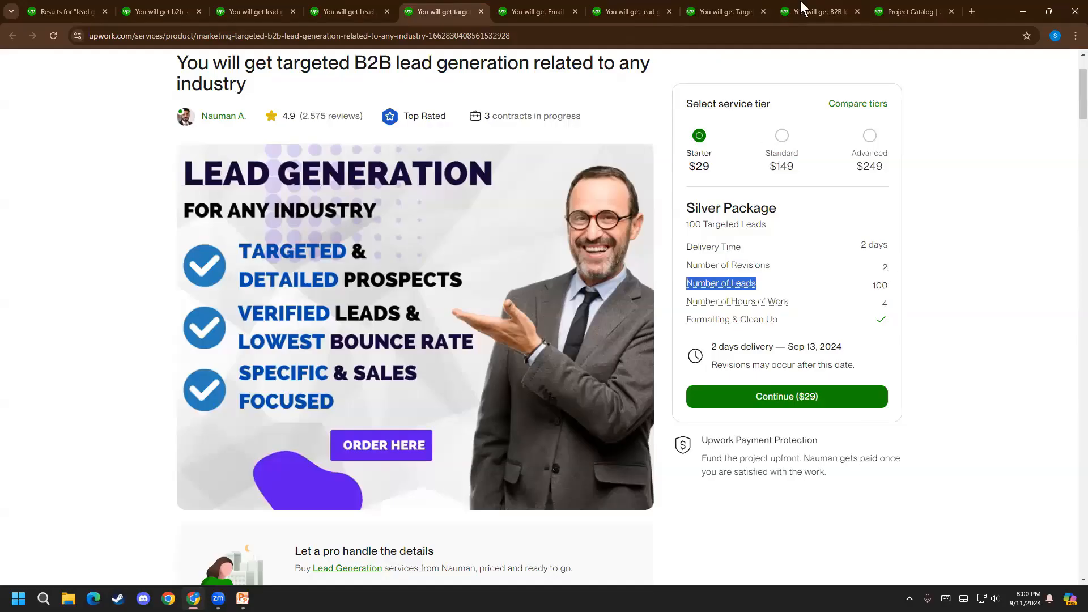
# Return to the pricing form and set the Number of Revisions to 2 for Starter, 2 for Standard and 3 for Advanced
pyautogui.click(899, 11)
pyautogui.write('2')
pyautogui.click(460, 362)
pyautogui.write('2')
pyautogui.click(586, 368)
pyautogui.write('3')
# Set the Number of Leads to 100 for Starter, 250 for Standard and 500 for Advanced
pyautogui.click(366, 401)
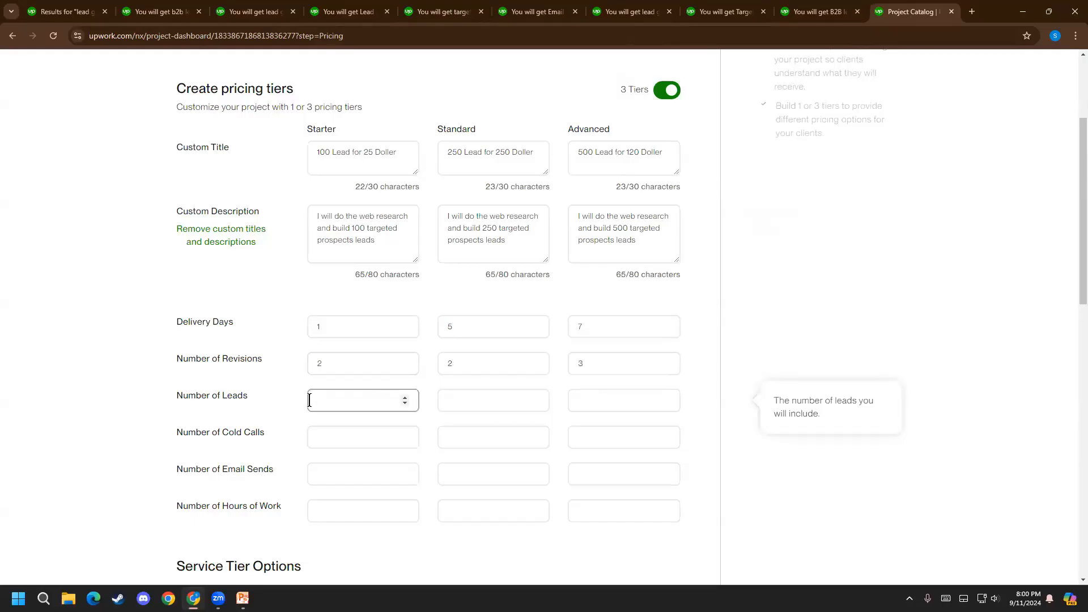
pyautogui.write('100')
pyautogui.click(460, 406)
pyautogui.write('250')
pyautogui.click(615, 419)
pyautogui.click(610, 399)
pyautogui.write('500')
# Examine the Number of Cold Calls, Number of Email Sends and Number of Hours of Work rows of the pricing tiers
pyautogui.scroll(-1, 121, 436)
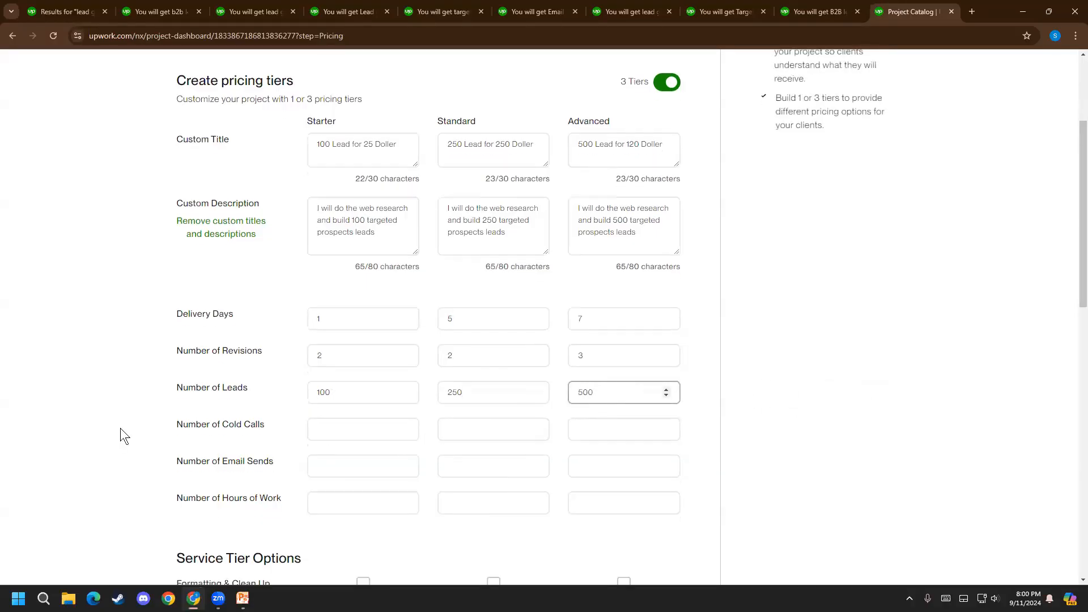
pyautogui.scroll(-2, 120, 437)
pyautogui.moveTo(207, 319); pyautogui.dragTo(286, 322)
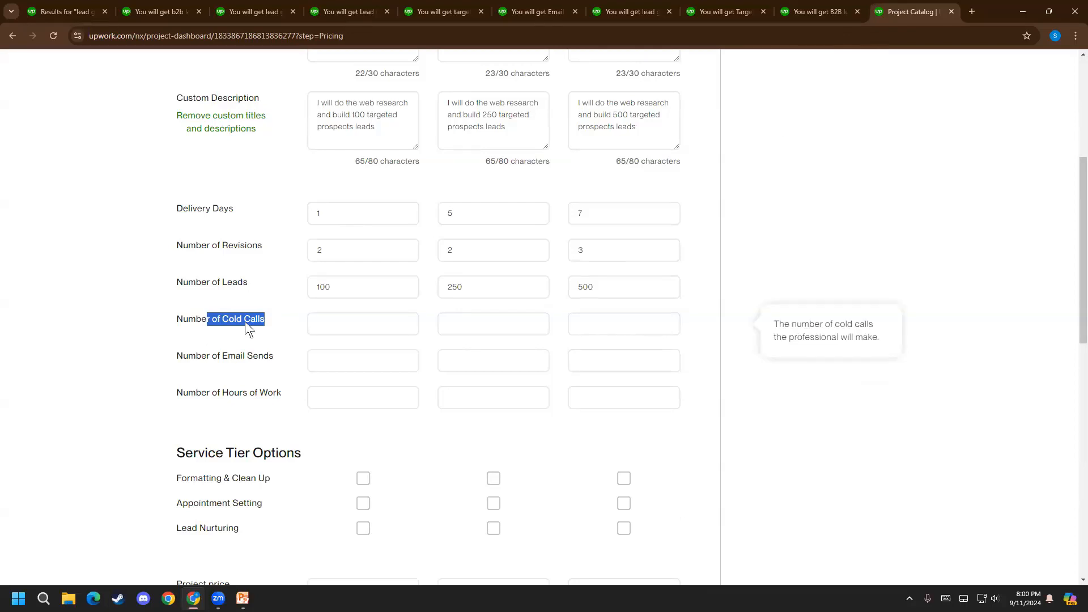
pyautogui.click(313, 354)
pyautogui.moveTo(246, 349)
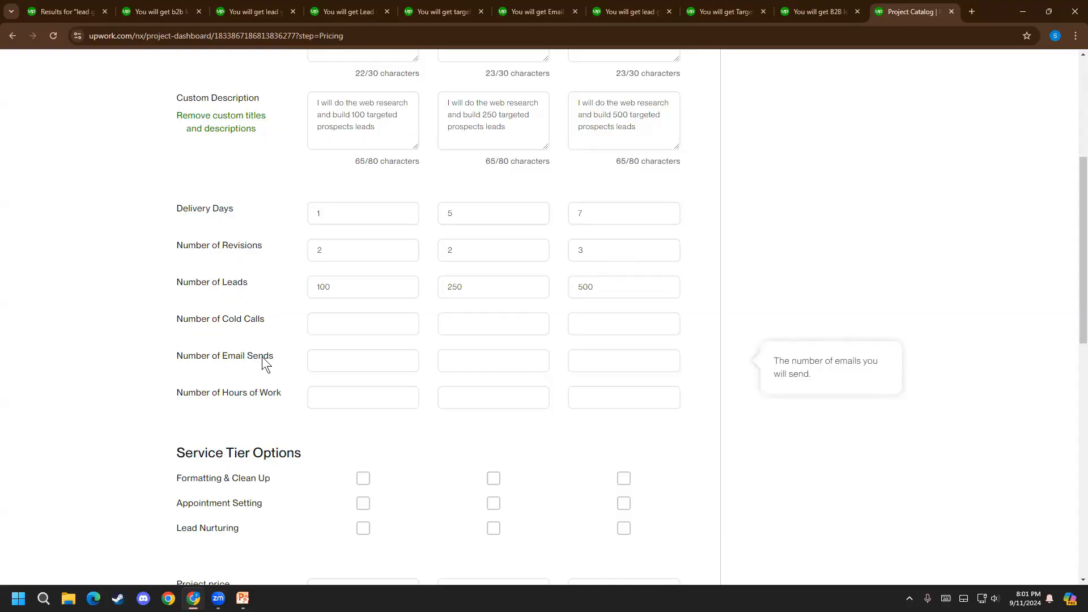
pyautogui.click(335, 356)
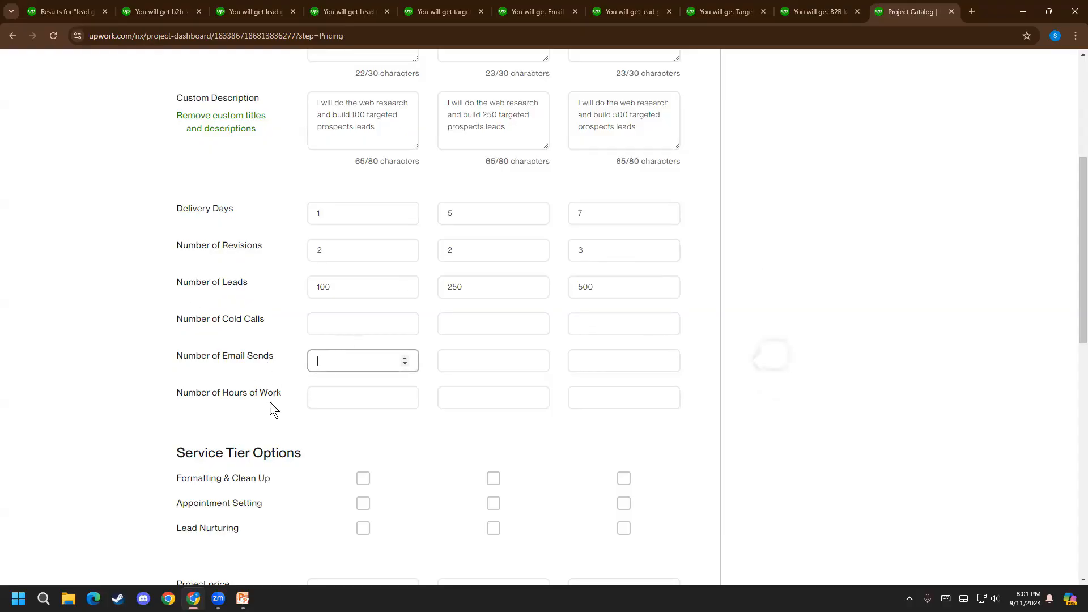
pyautogui.click(249, 325)
pyautogui.click(330, 361)
pyautogui.click(325, 388)
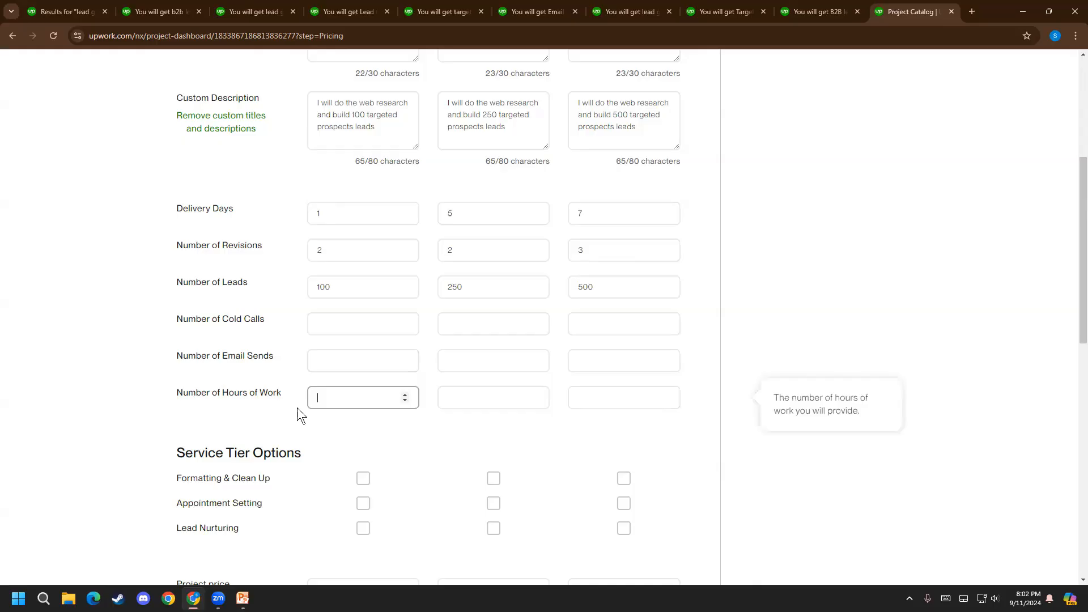
pyautogui.click(869, 453)
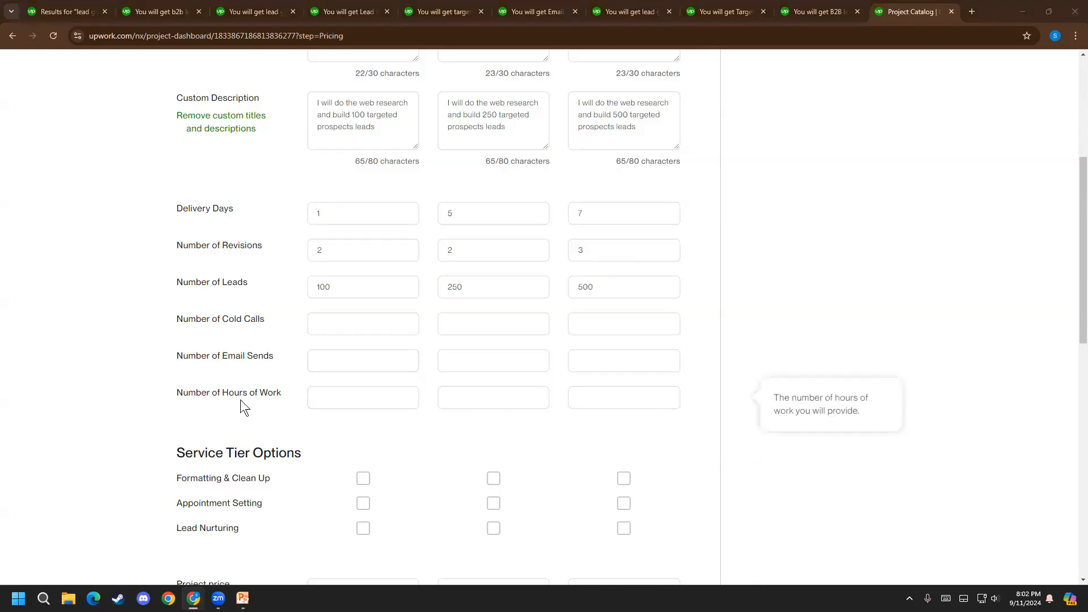
pyautogui.scroll(1, 240, 400)
pyautogui.scroll(-1, 240, 400)
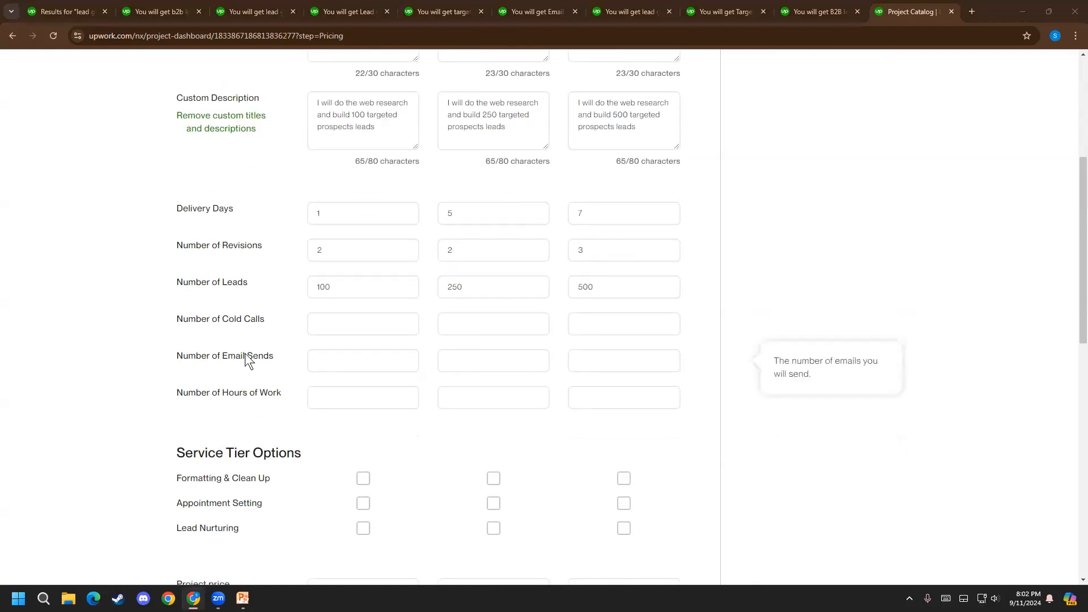
# Look for the hours of work per tier in the first two competing listings as a reference for Number of Hours of Work
pyautogui.click(329, 392)
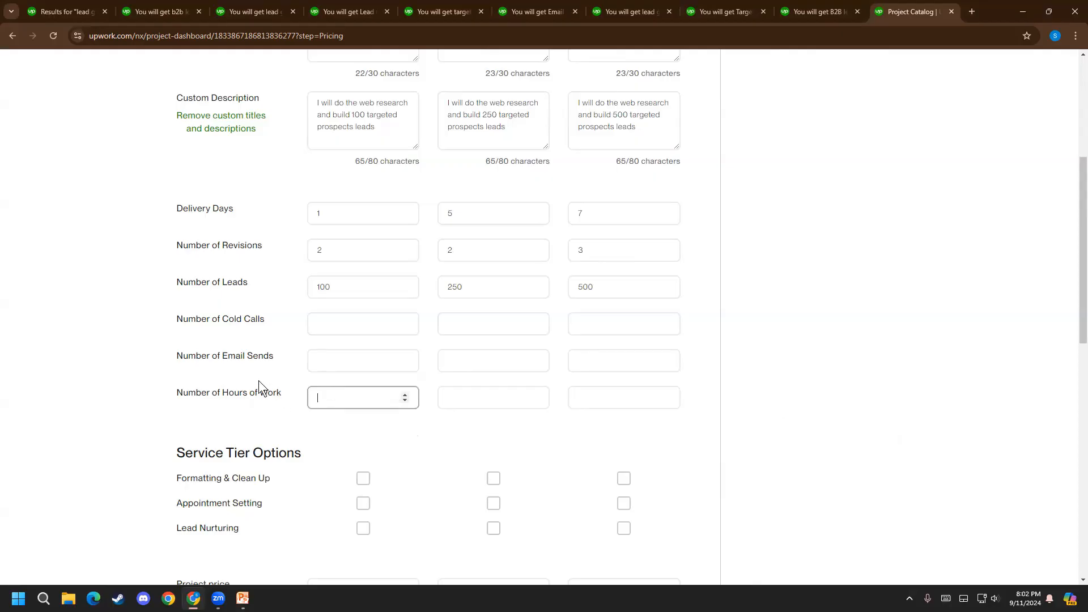
pyautogui.click(153, 8)
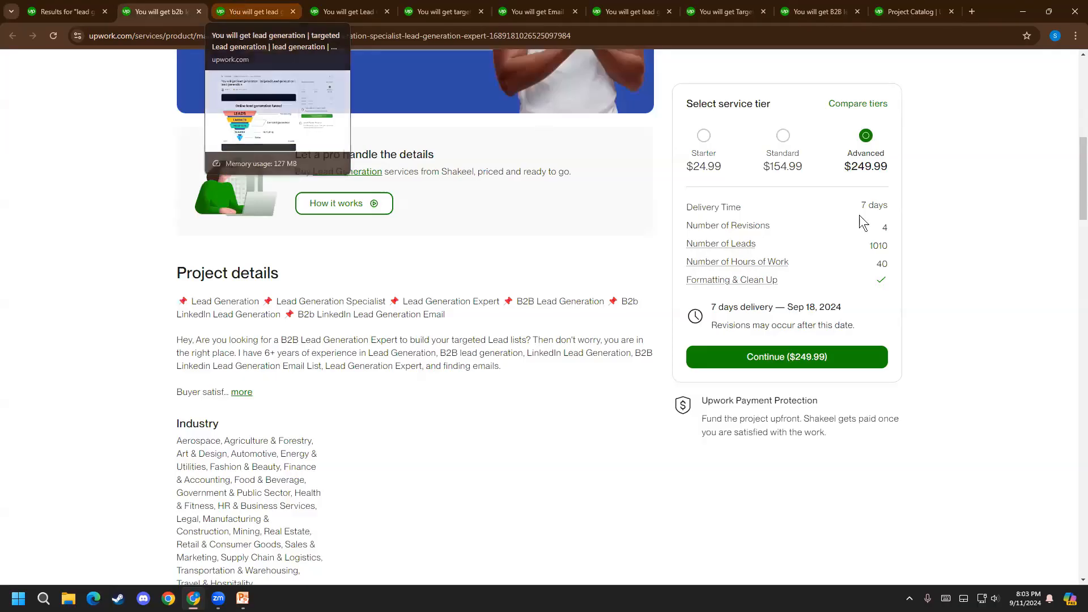
pyautogui.click(703, 135)
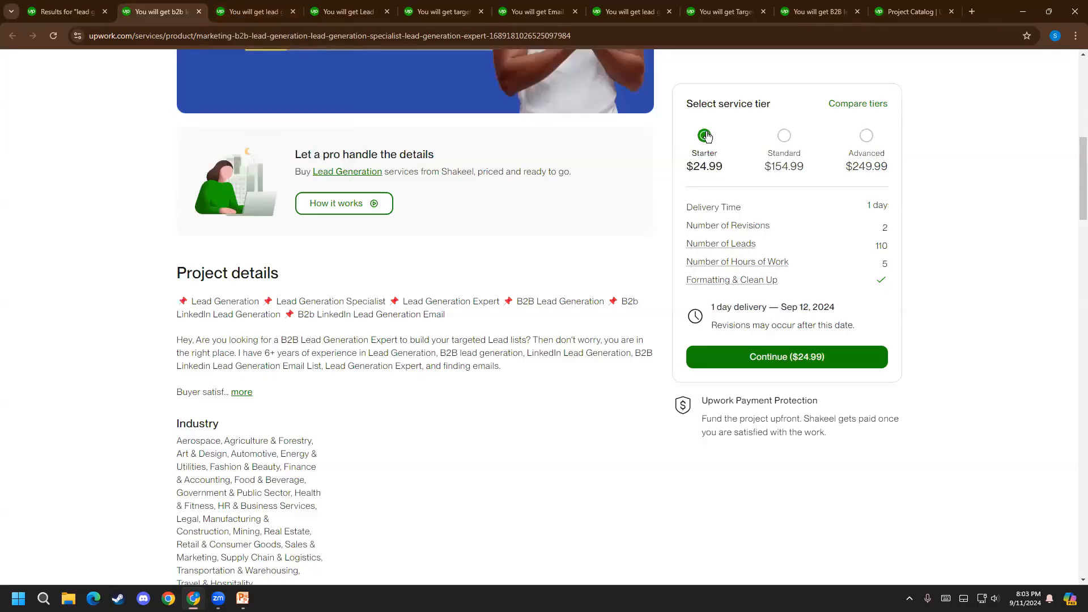
pyautogui.click(783, 135)
pyautogui.click(848, 144)
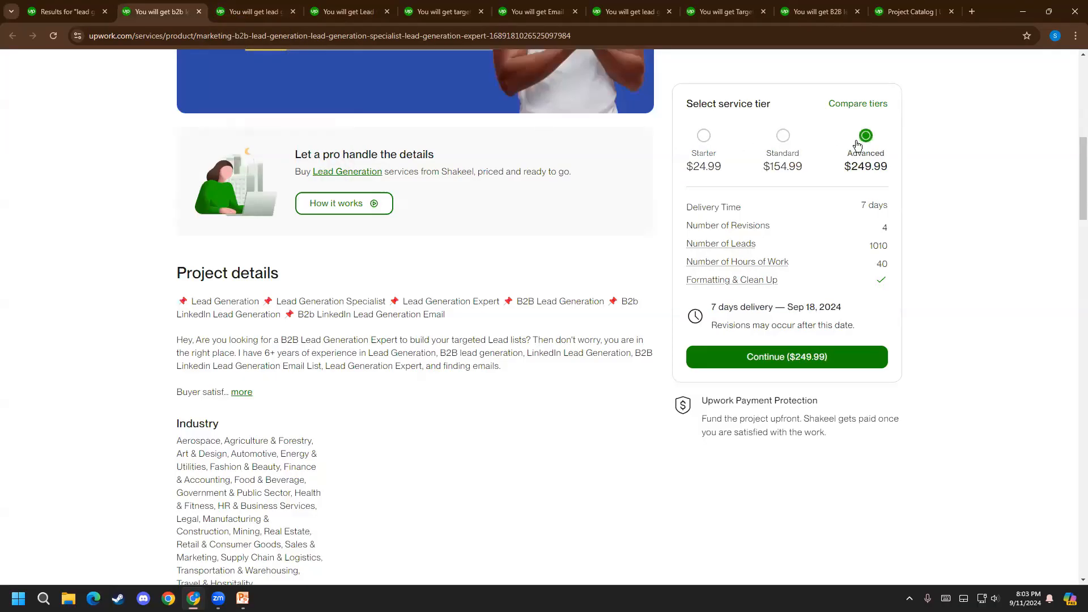
pyautogui.click(285, 7)
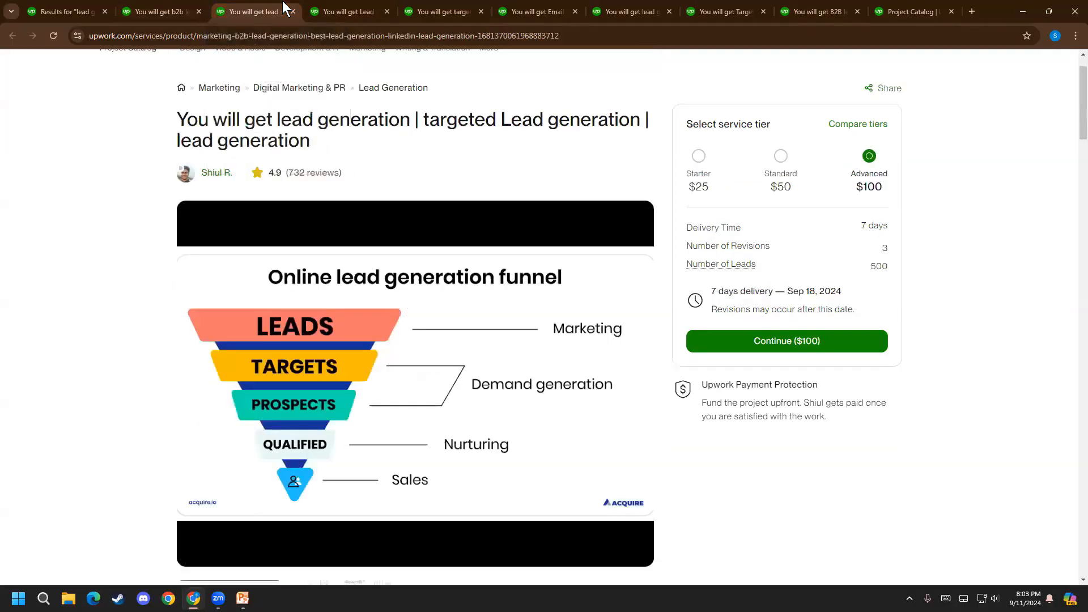
pyautogui.click(700, 157)
pyautogui.click(781, 157)
pyautogui.click(869, 157)
# Compare the hours of work of the Starter, Standard and Advanced tiers in the competing prospect list building listing
pyautogui.click(336, 2)
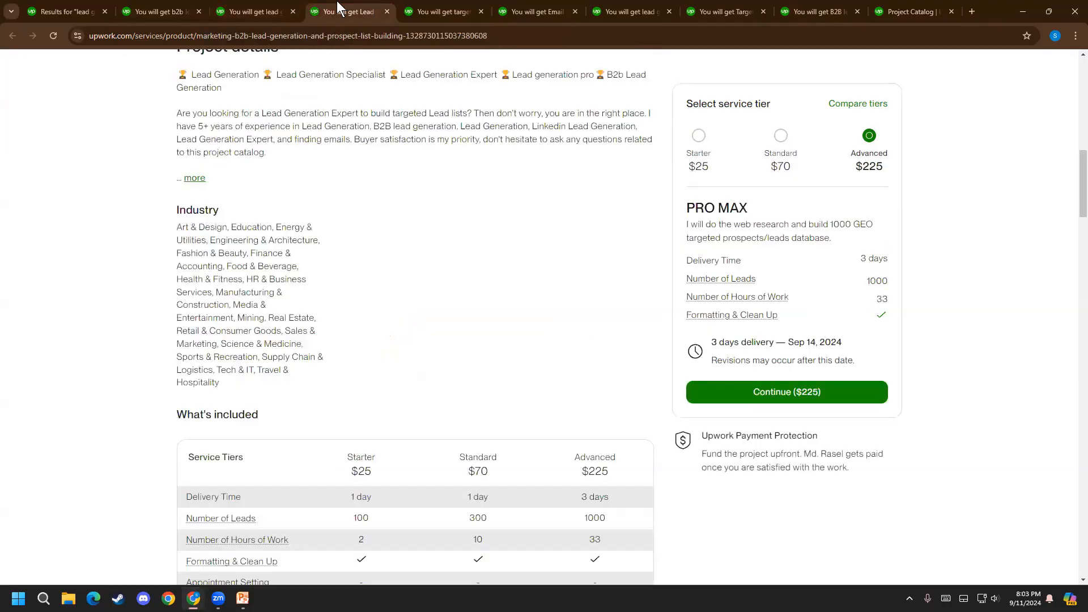
pyautogui.click(700, 141)
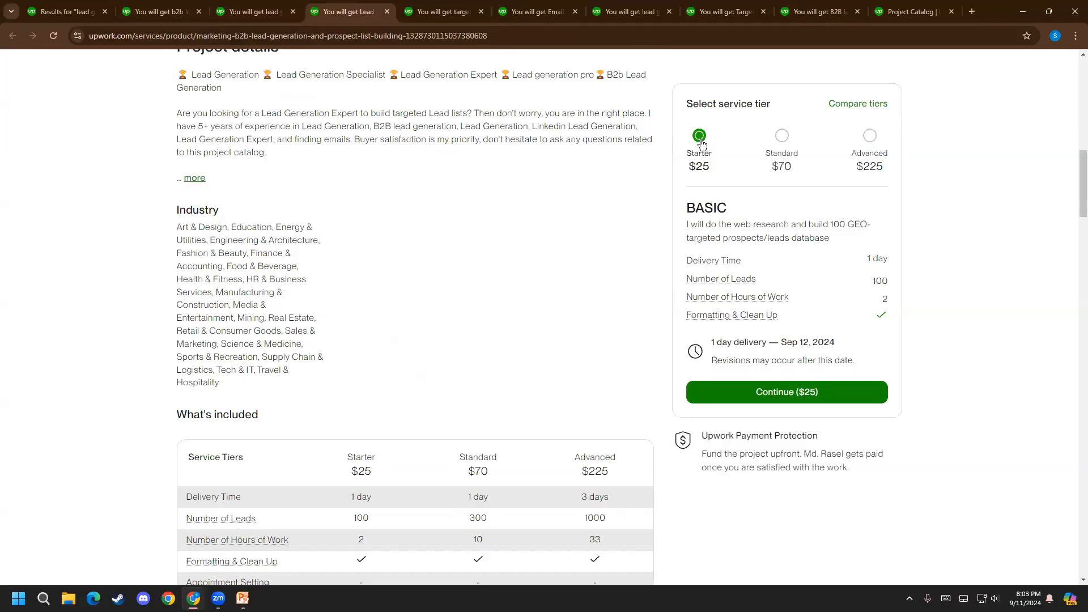
pyautogui.click(782, 141)
pyautogui.click(869, 136)
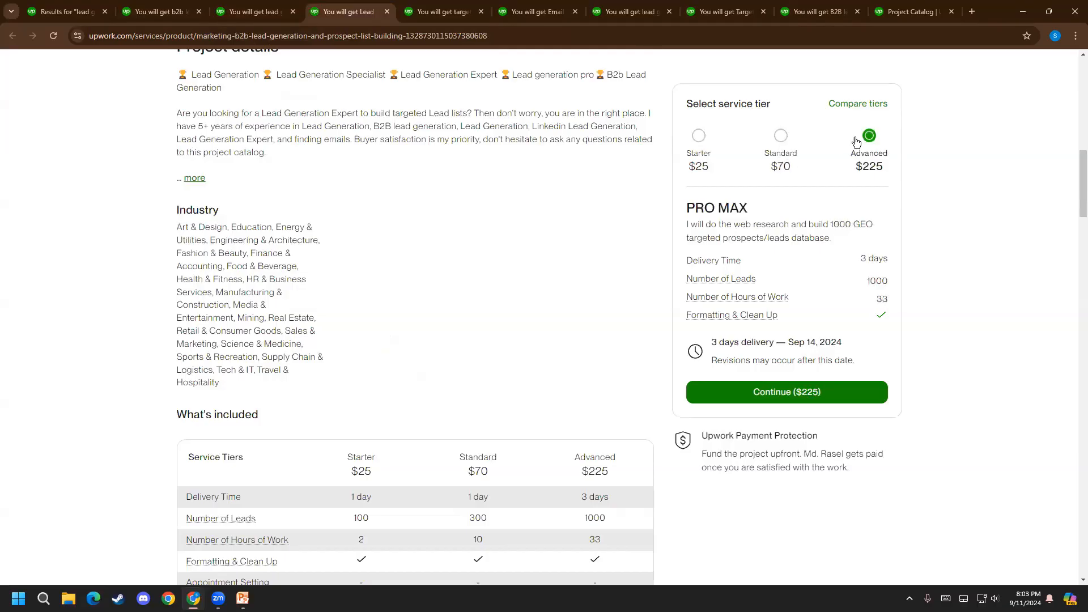
pyautogui.click(699, 136)
pyautogui.click(780, 138)
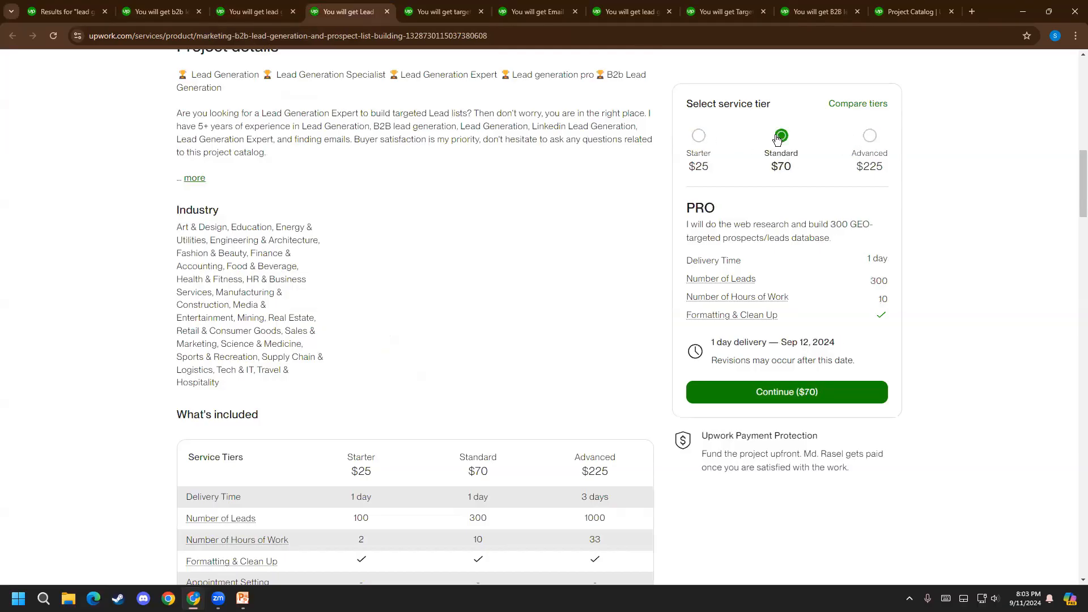
# Check the hours of work per tier in the prospect list building listing and the targeted B2B lead generation listing
pyautogui.click(698, 139)
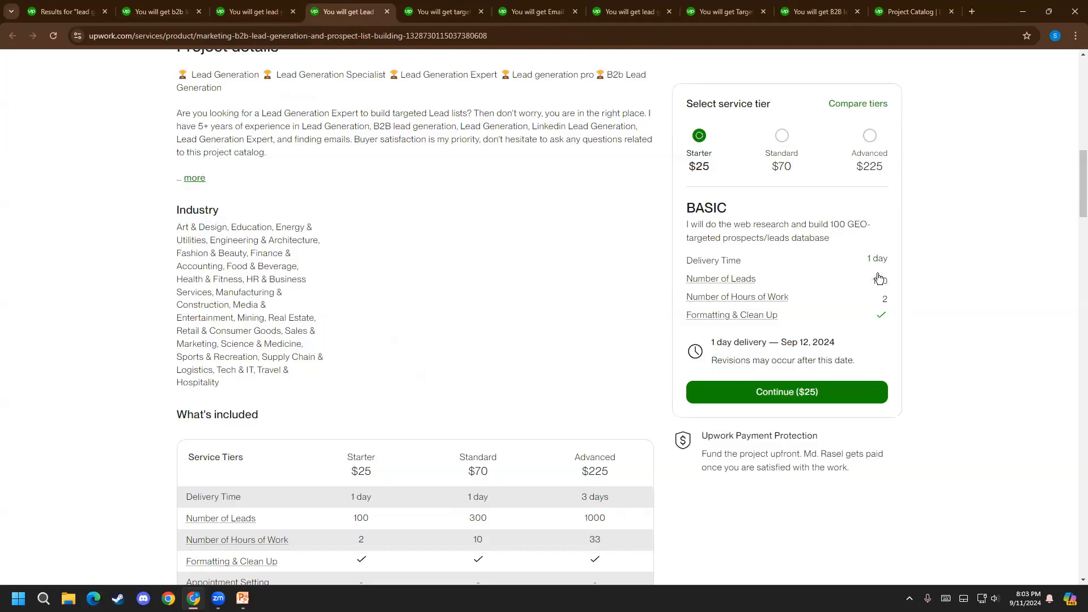
pyautogui.click(781, 137)
pyautogui.click(872, 151)
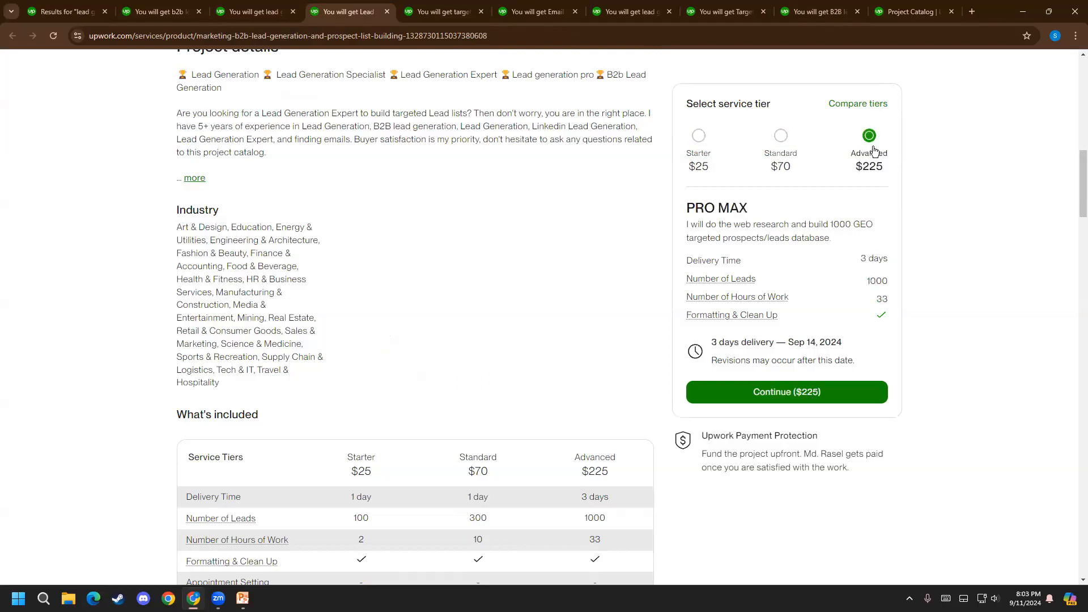
pyautogui.click(444, 11)
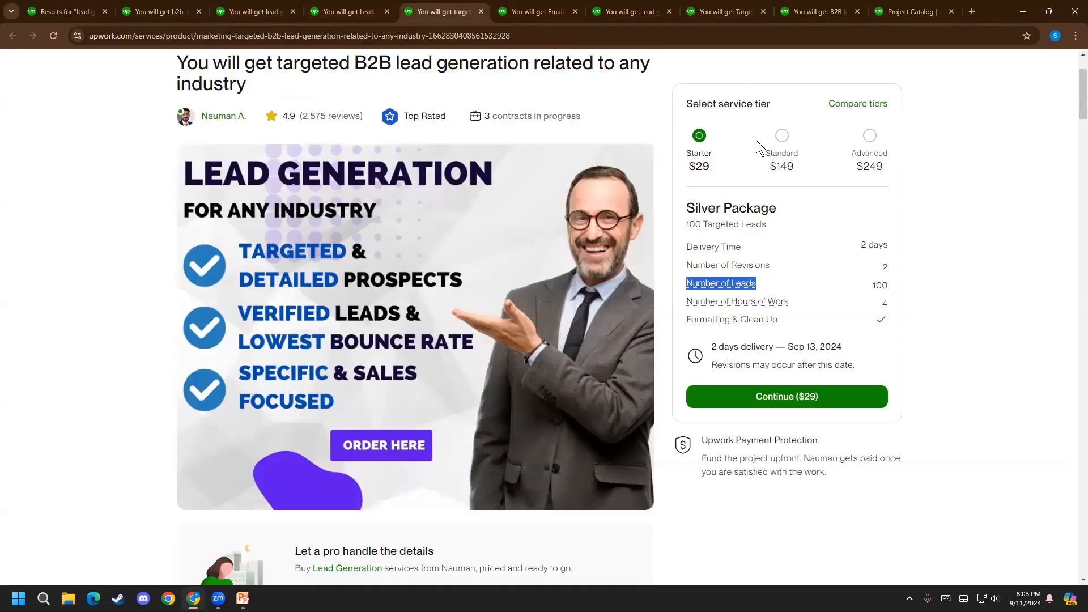
pyautogui.click(702, 138)
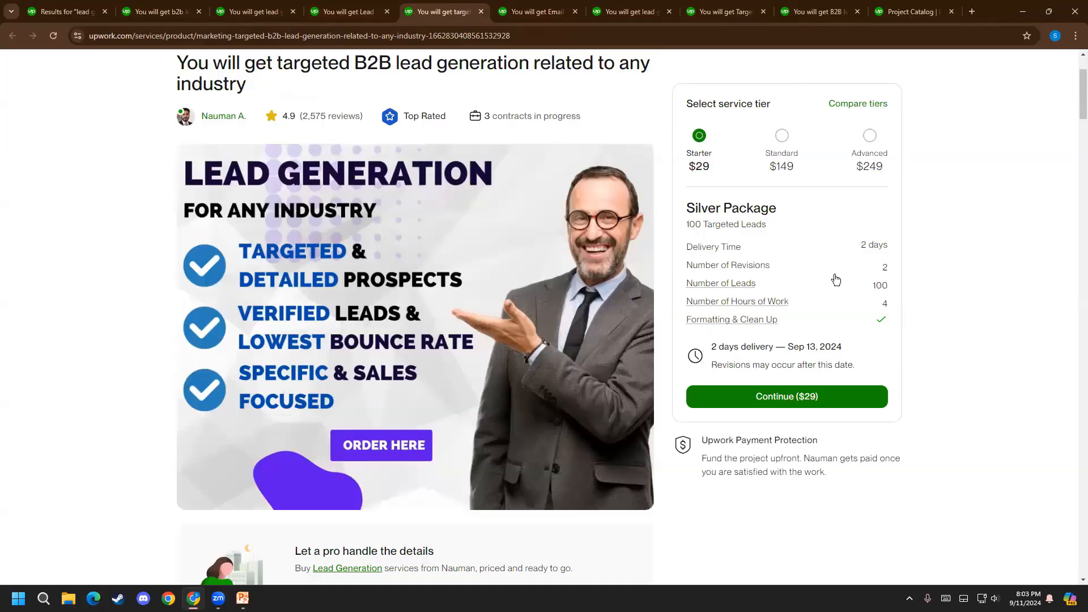
pyautogui.click(792, 131)
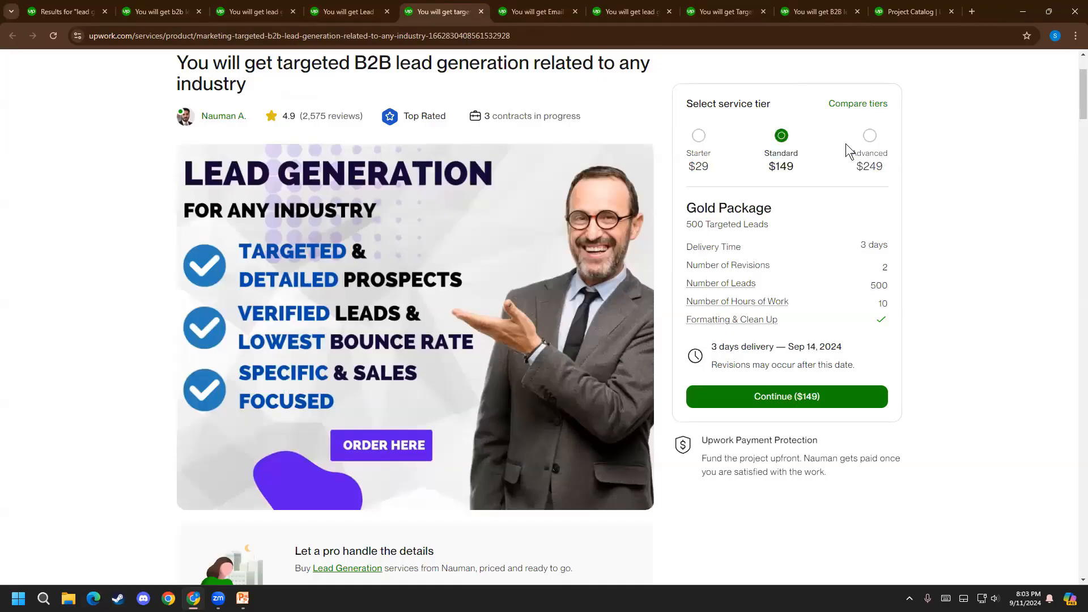
# Set the Number of Hours of Work to 2 for Starter, 5 for Standard and 10 for Advanced in the Project Catalog listing
pyautogui.click(911, 12)
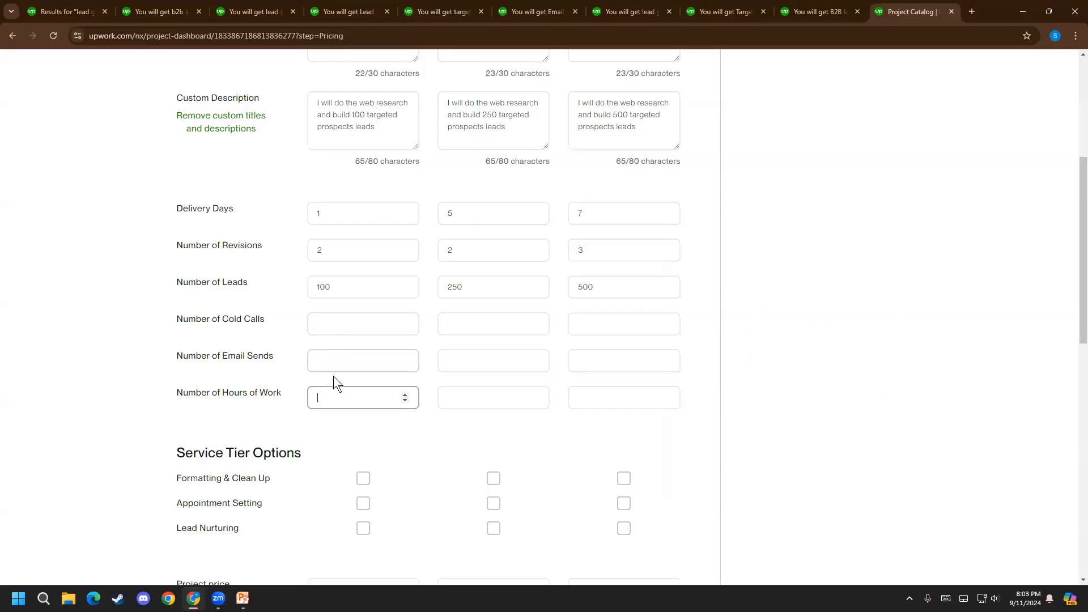
pyautogui.write('2')
pyautogui.click(613, 398)
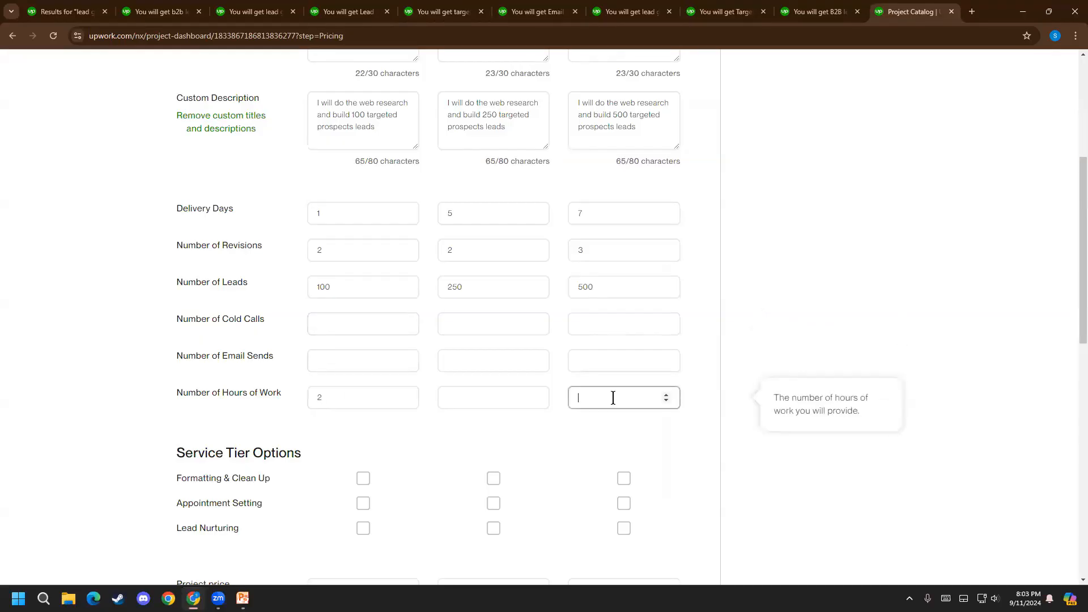
pyautogui.write('110')
pyautogui.write('0')
pyautogui.click(487, 397)
pyautogui.write('5')
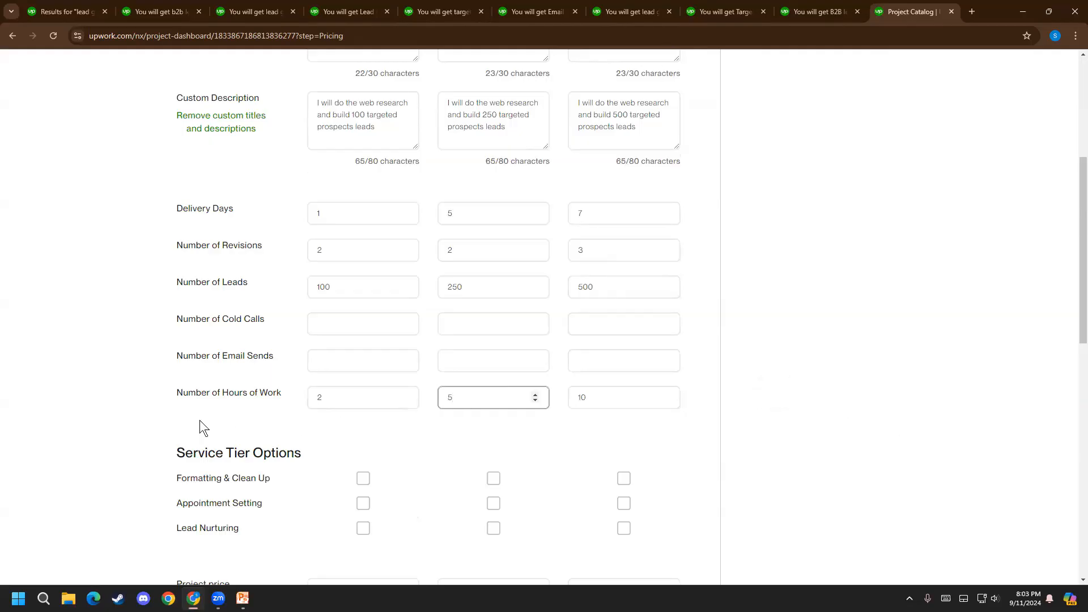
# Change the Standard tier's Number of Hours of Work to 7
pyautogui.scroll(1, 136, 430)
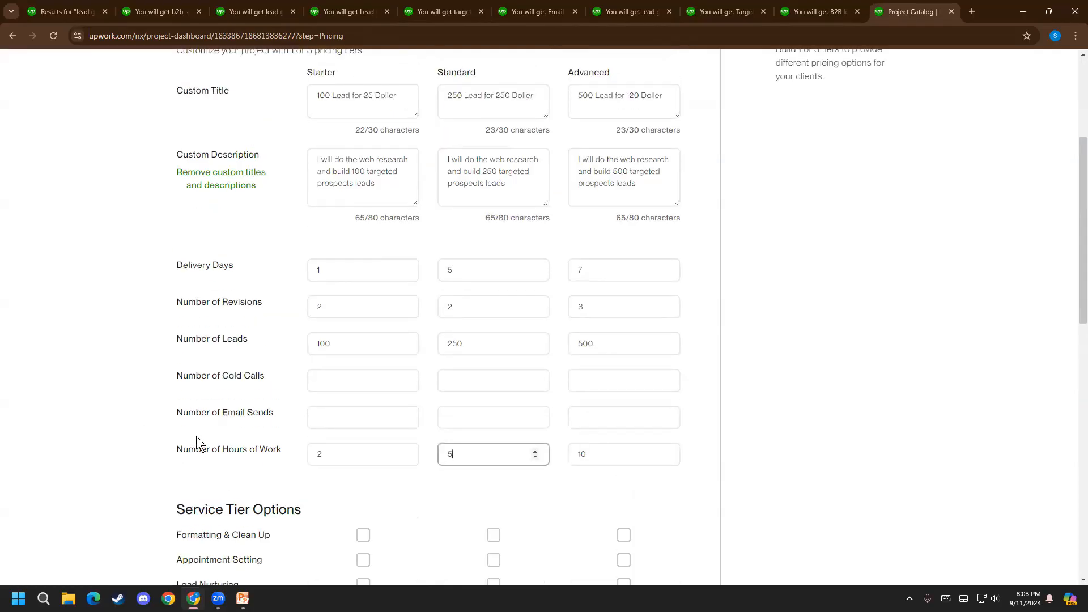
pyautogui.moveTo(473, 463); pyautogui.dragTo(399, 463)
pyautogui.write('7')
pyautogui.click(213, 471)
# Review the three pricing tiers' rows, from the custom titles and descriptions through Number of Hours of Work
pyautogui.scroll(1, 410, 363)
pyautogui.doubleClick(476, 409)
pyautogui.scroll(-1, 396, 436)
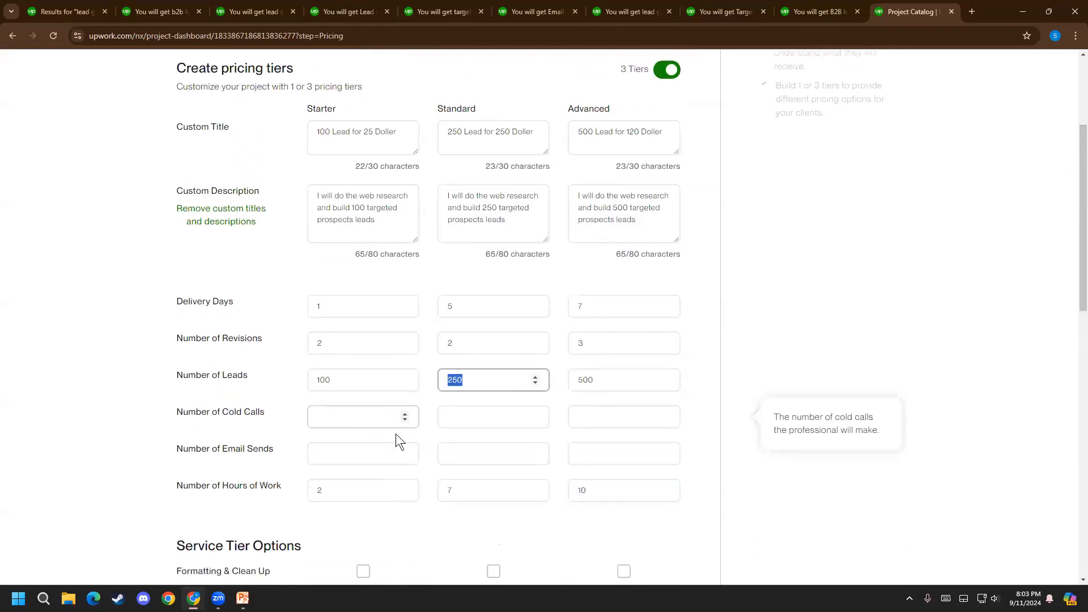
pyautogui.doubleClick(469, 465)
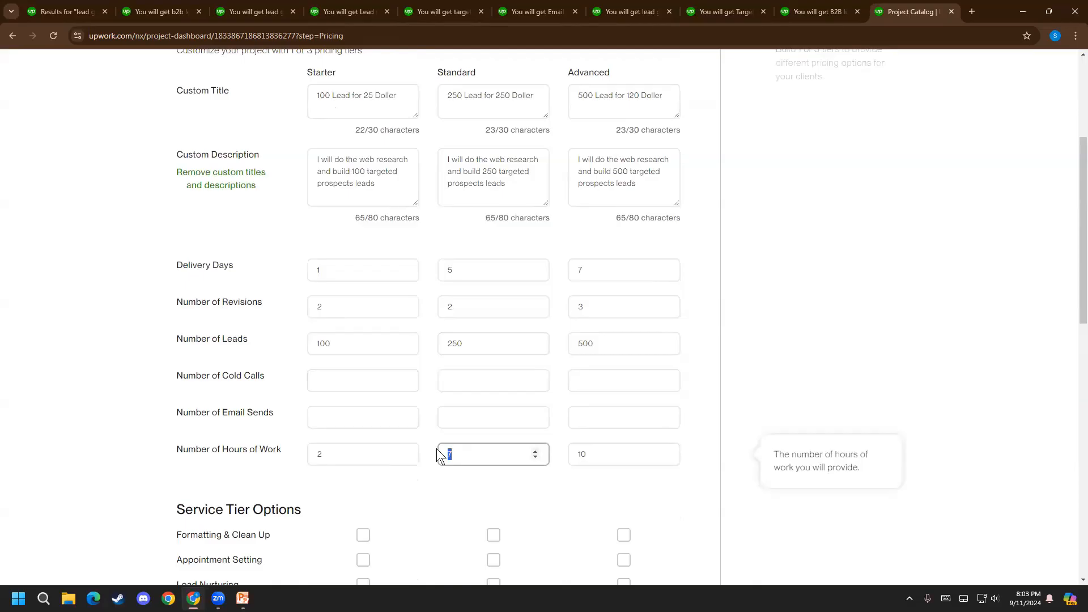
pyautogui.scroll(-1, 624, 423)
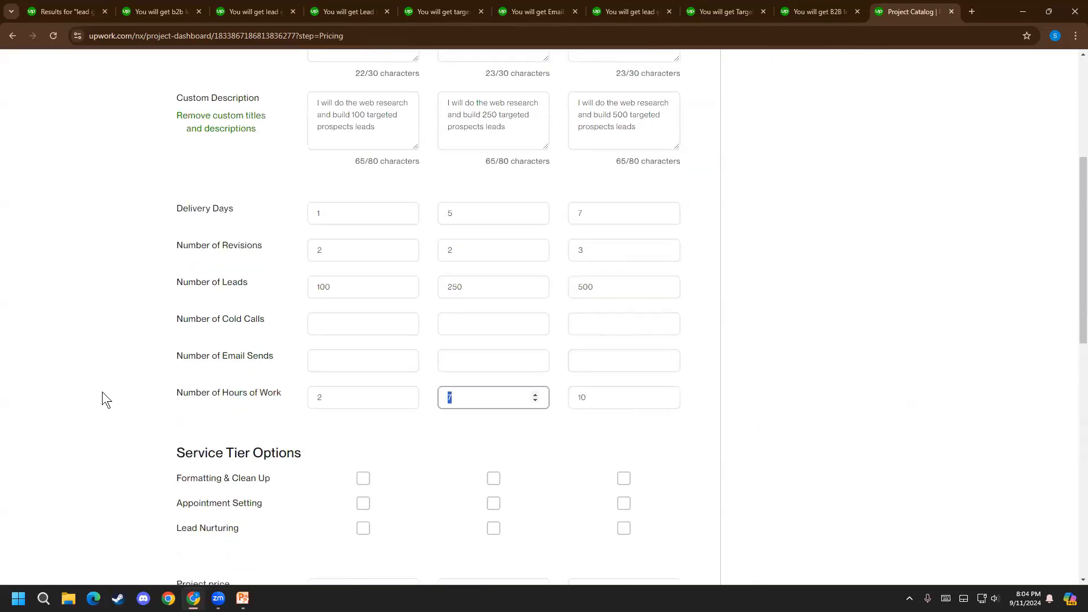
pyautogui.scroll(-2, 104, 398)
pyautogui.click(190, 304)
pyautogui.tripleClick(276, 281)
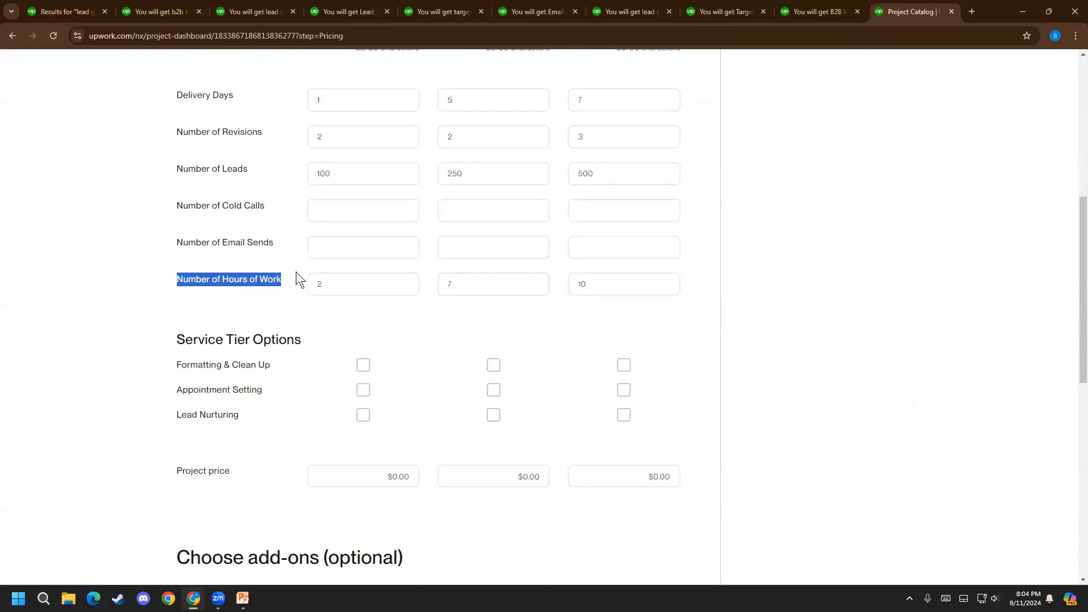
pyautogui.scroll(1, 215, 346)
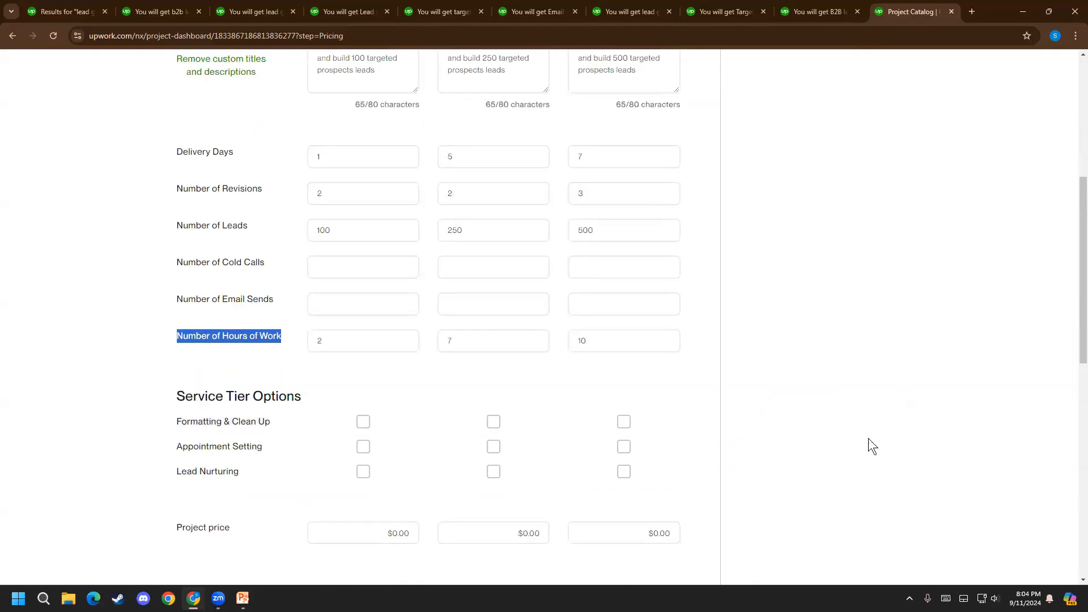
pyautogui.click(873, 439)
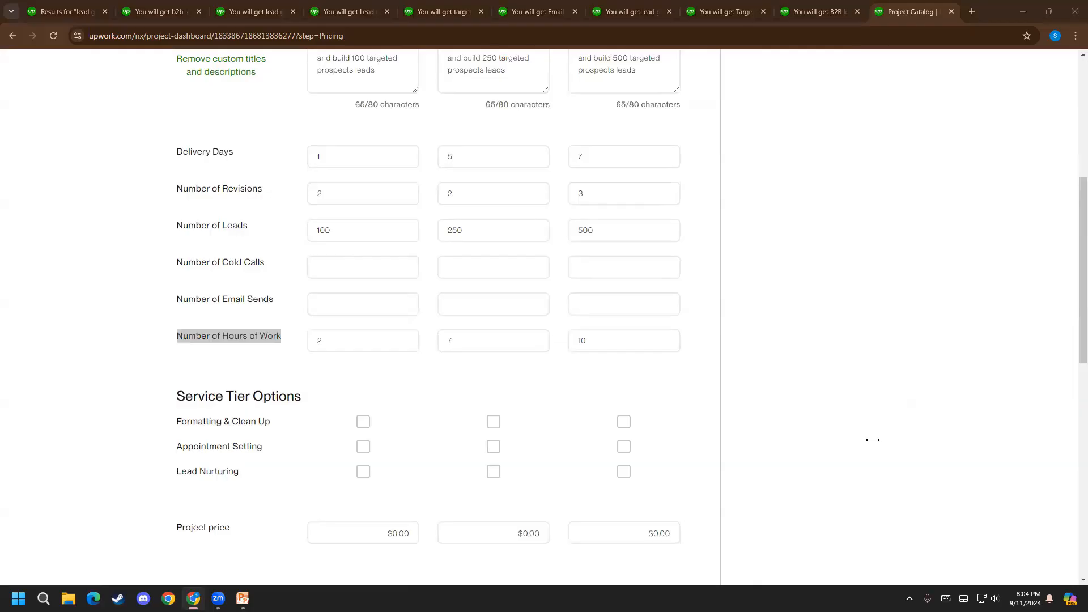
pyautogui.scroll(6, 709, 458)
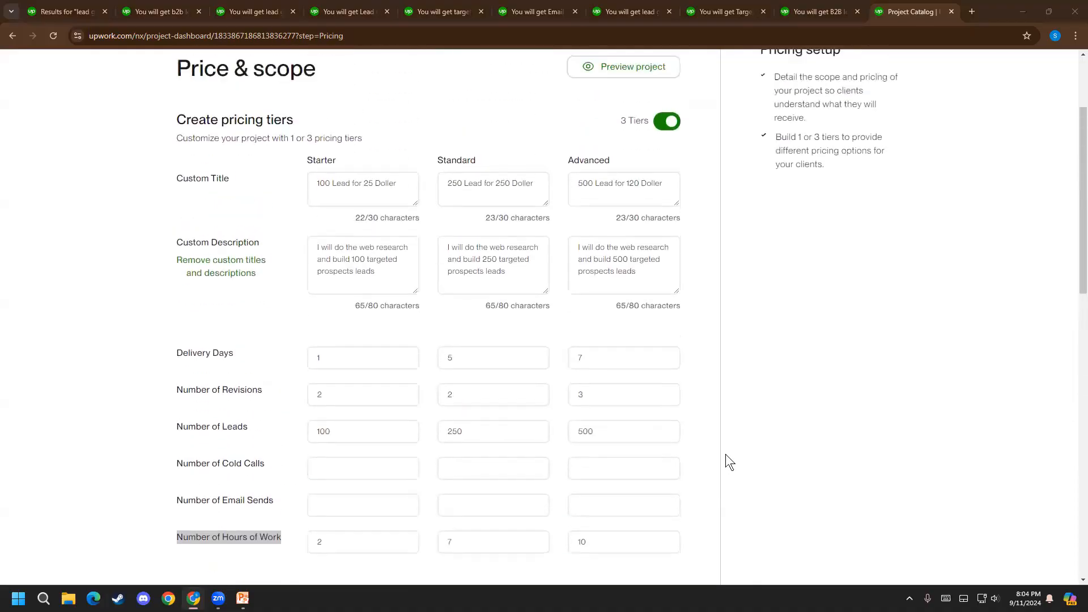
pyautogui.scroll(-1, 731, 447)
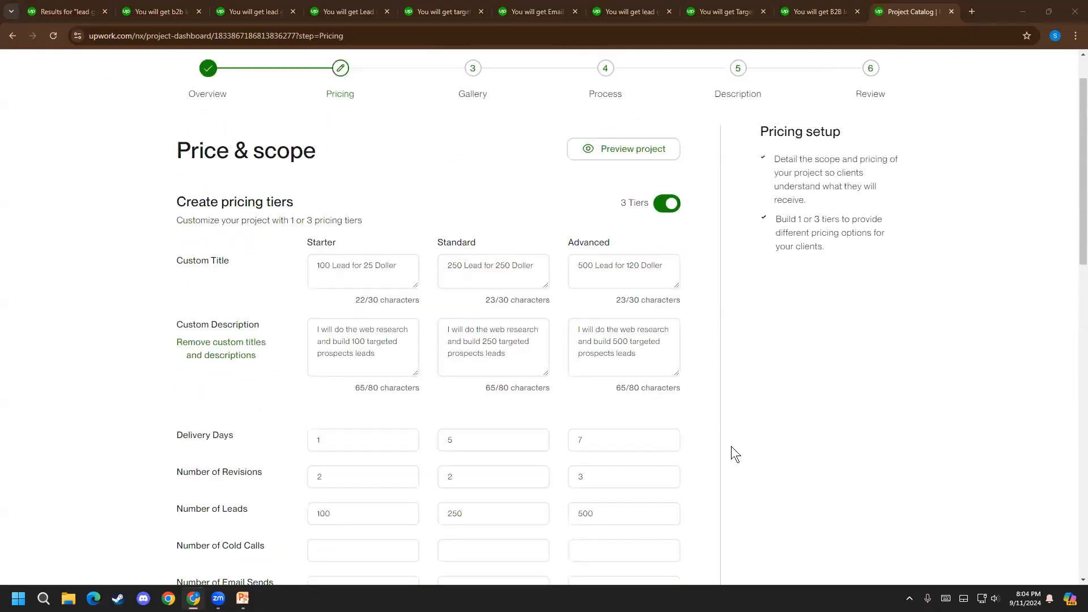
pyautogui.scroll(-4, 773, 304)
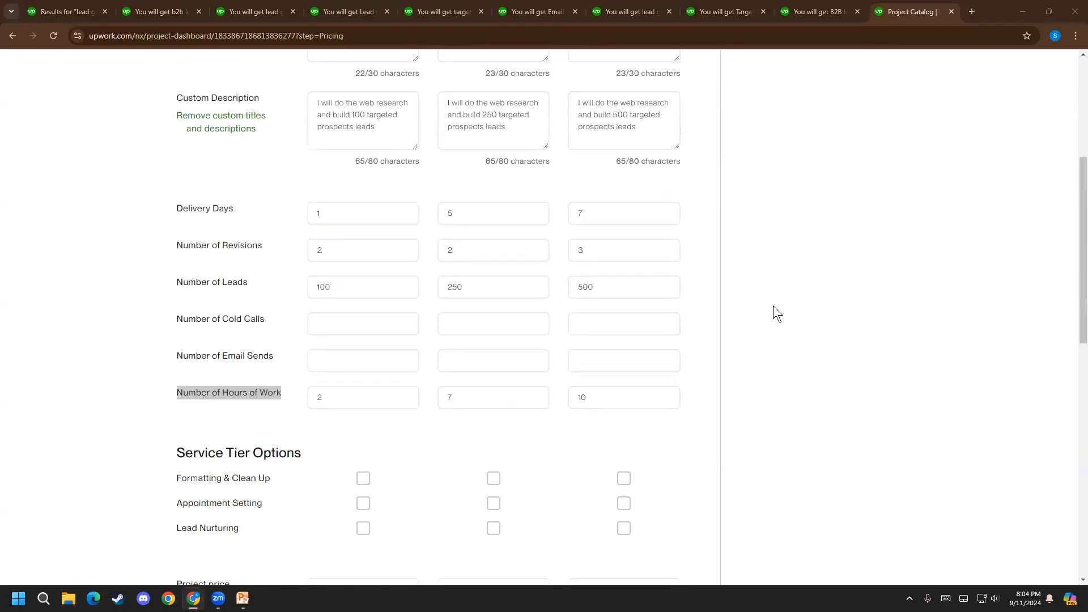
pyautogui.scroll(-3, 773, 305)
pyautogui.moveTo(284, 222)
pyautogui.mouseDown()
pyautogui.moveTo(169, 217)
pyautogui.moveTo(282, 220)
pyautogui.mouseUp()
pyautogui.click(169, 218)
pyautogui.click(282, 220)
pyautogui.scroll(4, 102, 272)
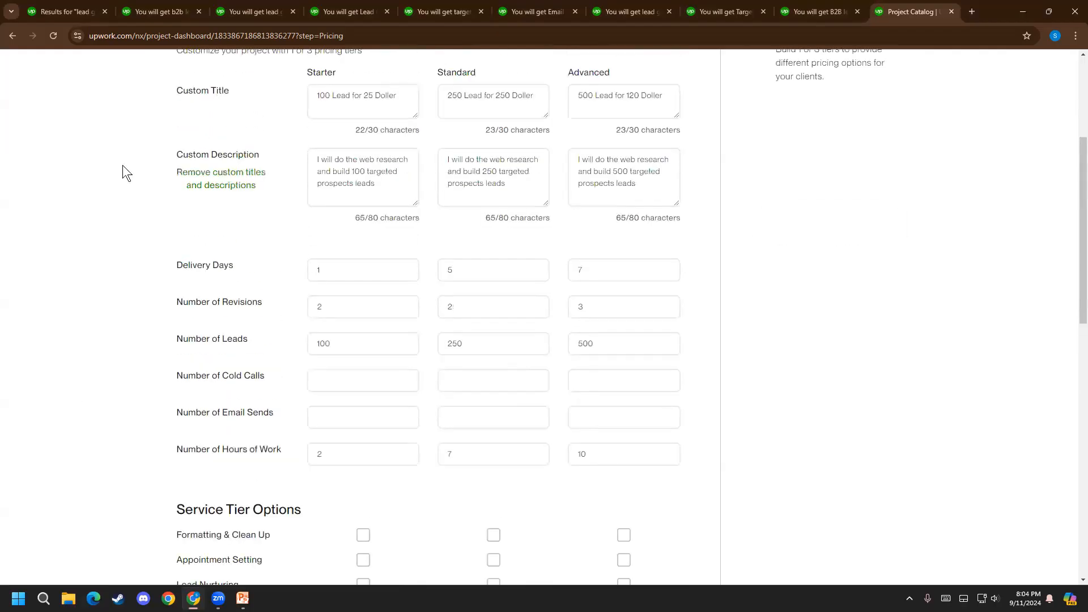
# Open the freelancer's profile from the first competing listing and examine its overview and work history
pyautogui.click(126, 10)
pyautogui.scroll(8, 85, 352)
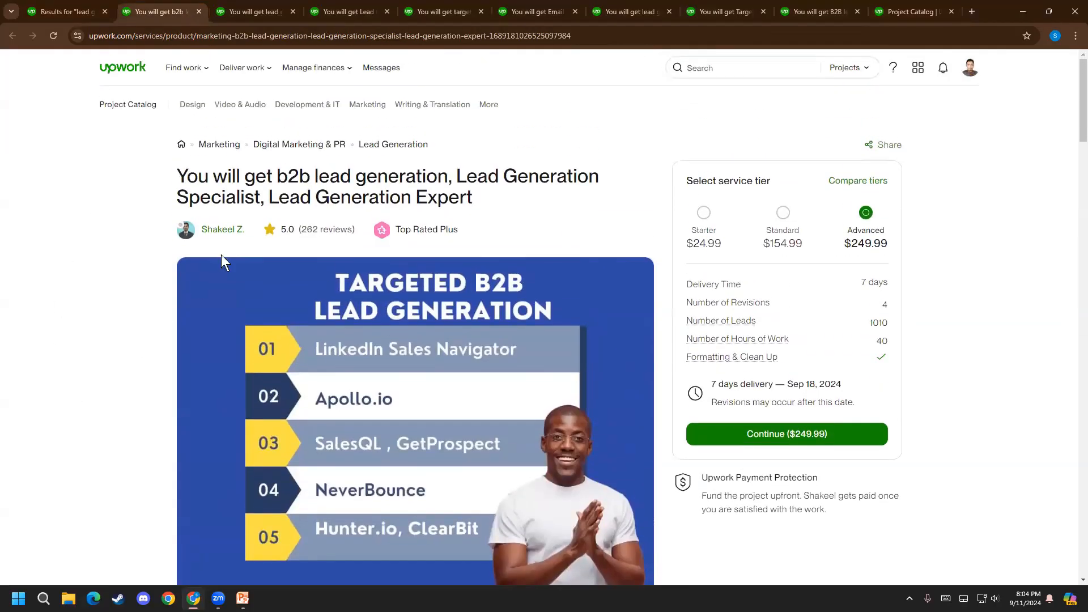
pyautogui.click(220, 233)
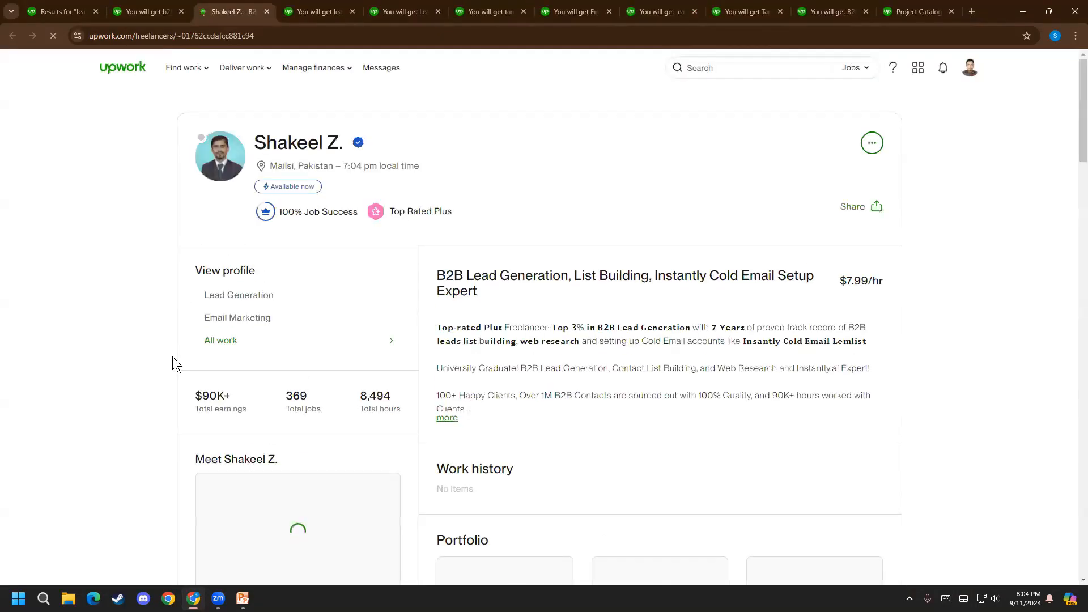
pyautogui.scroll(-4, 172, 356)
pyautogui.scroll(-8, 173, 358)
pyautogui.scroll(12, 190, 355)
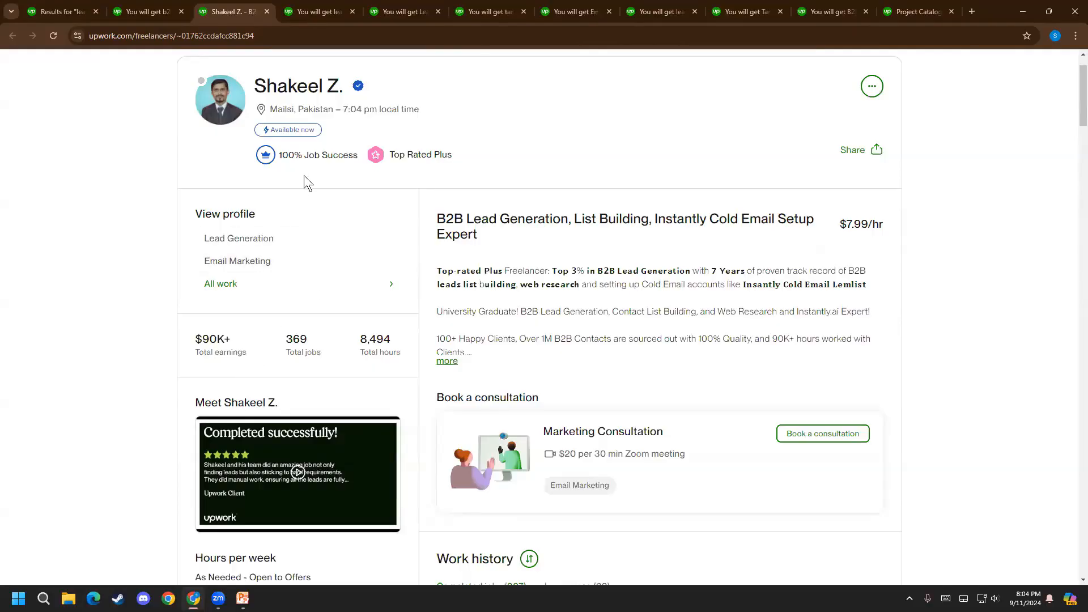
pyautogui.scroll(-15, 124, 533)
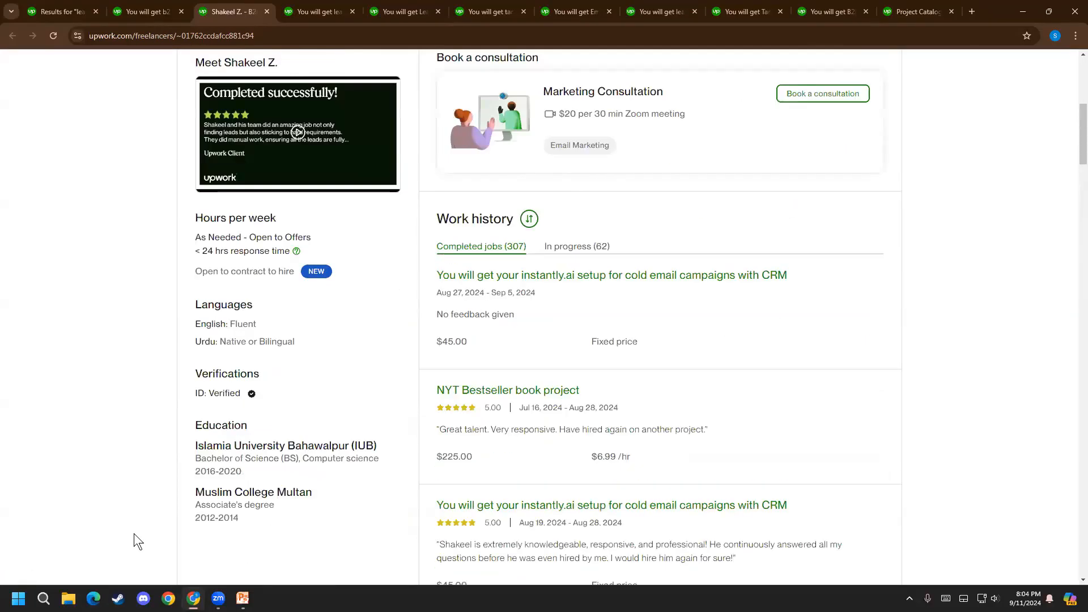
pyautogui.scroll(-9, 140, 538)
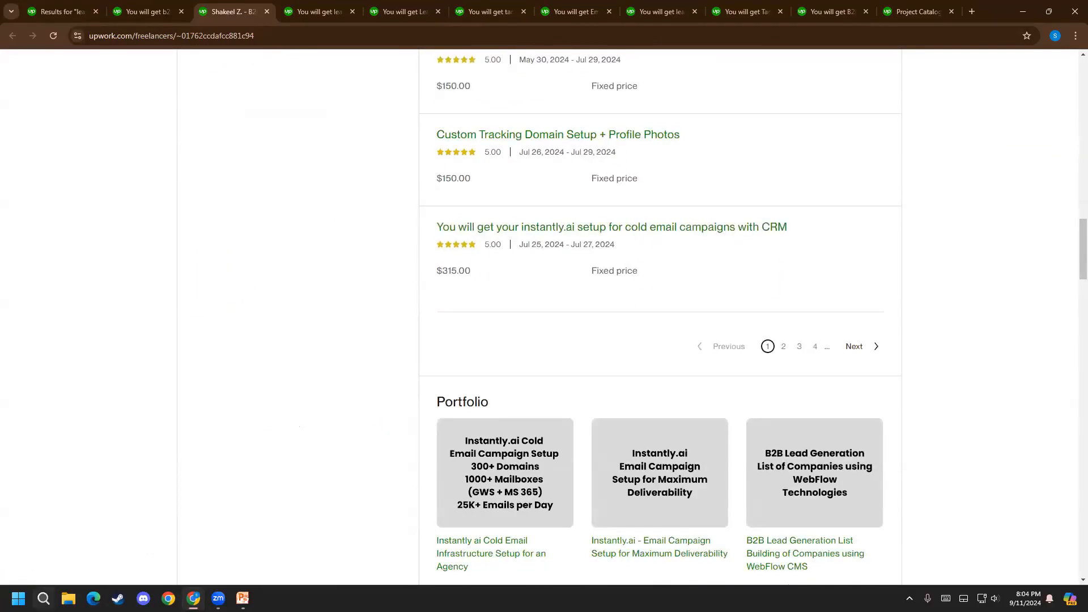
# Browse both pages of the freelancer's portfolio to see what kinds of projects are shown
pyautogui.scroll(-1, 176, 439)
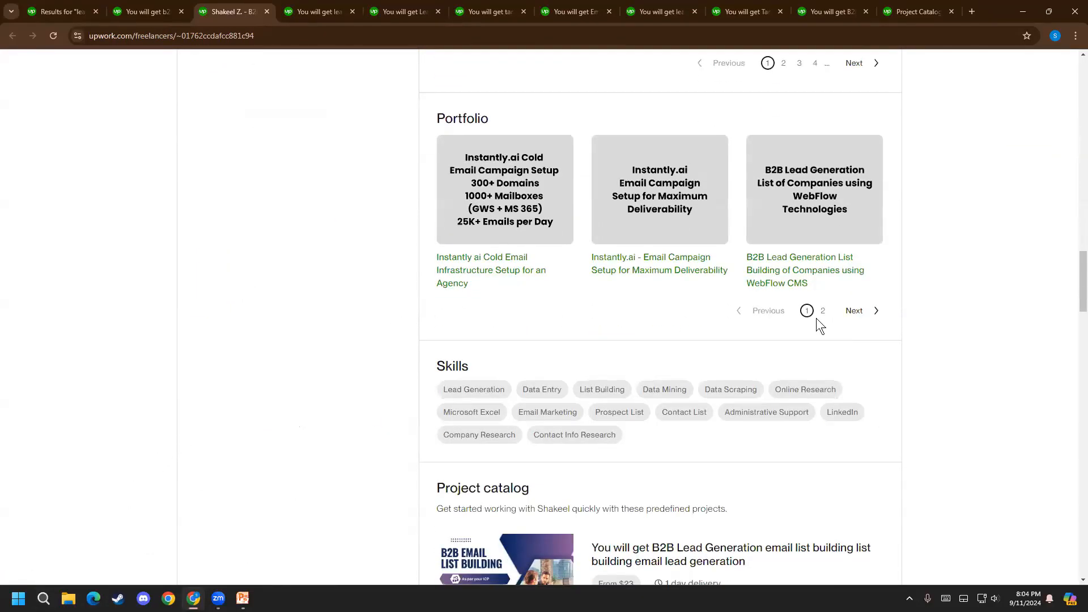
pyautogui.click(858, 312)
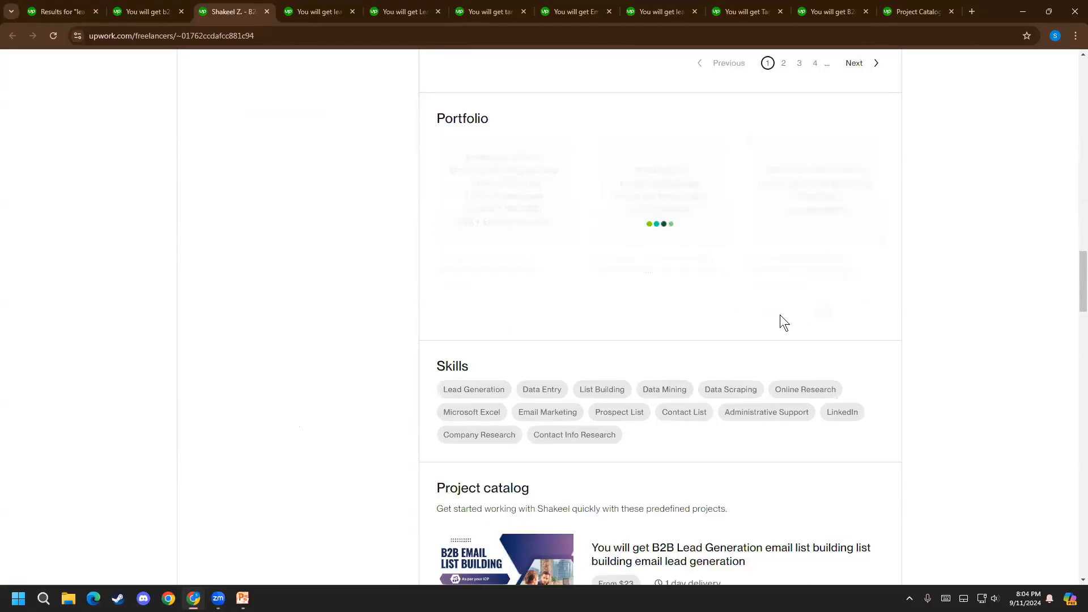
pyautogui.click(807, 312)
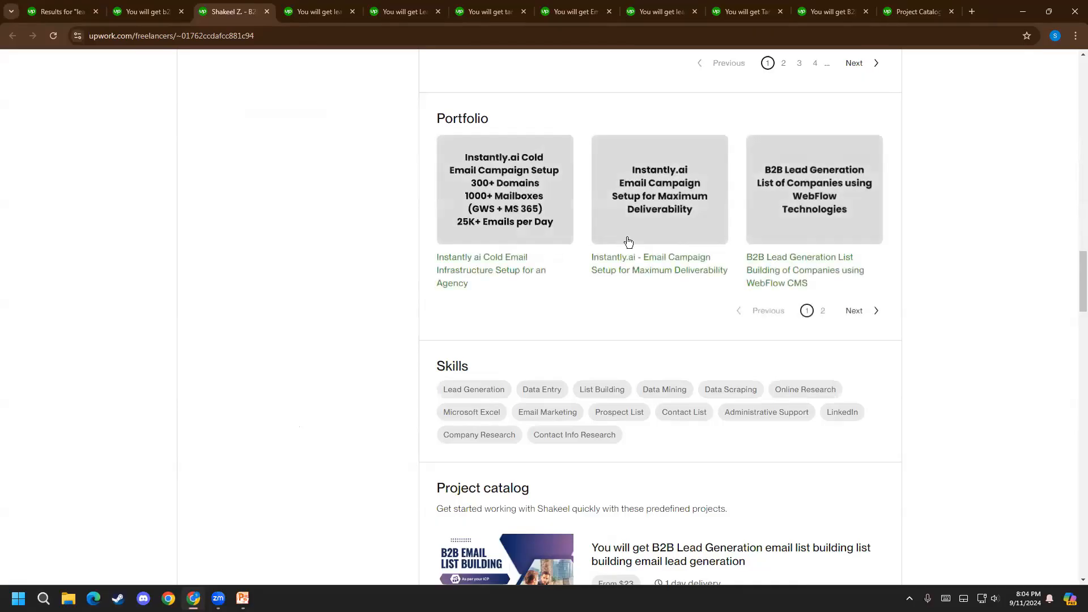
pyautogui.click(825, 311)
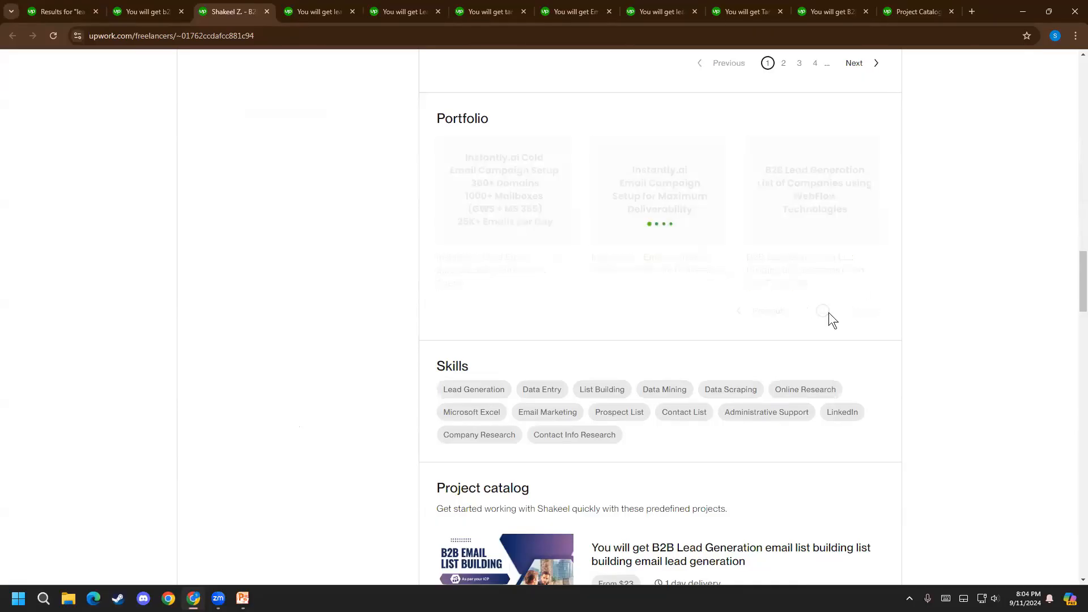
# Return to the Project Catalog listing and include Formatting & Clean Up in the Starter, Standard and Advanced tiers
pyautogui.click(892, 8)
pyautogui.click(309, 374)
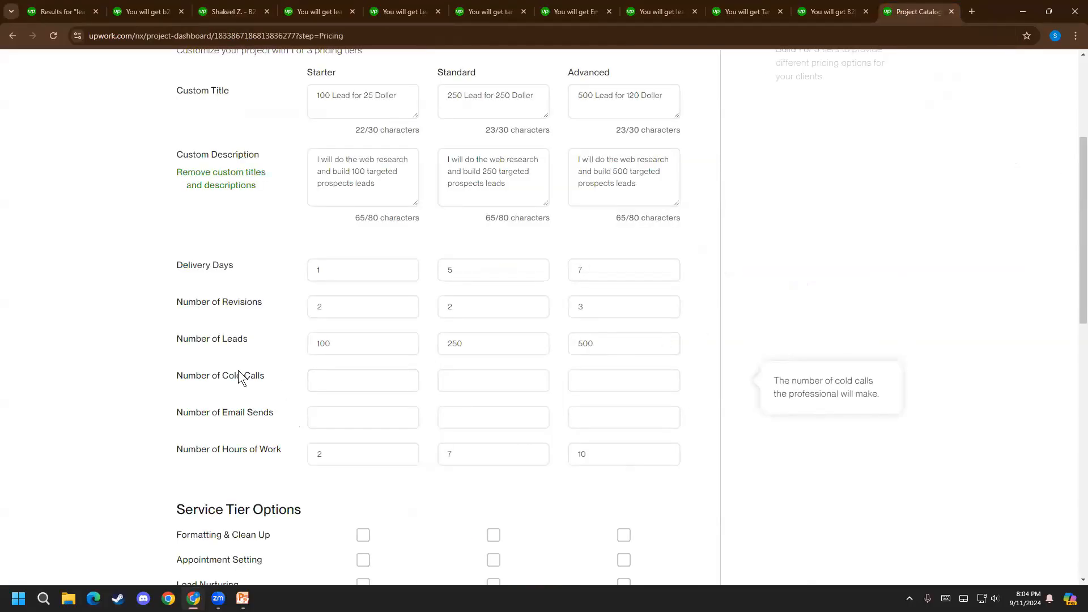
pyautogui.scroll(-3, 200, 404)
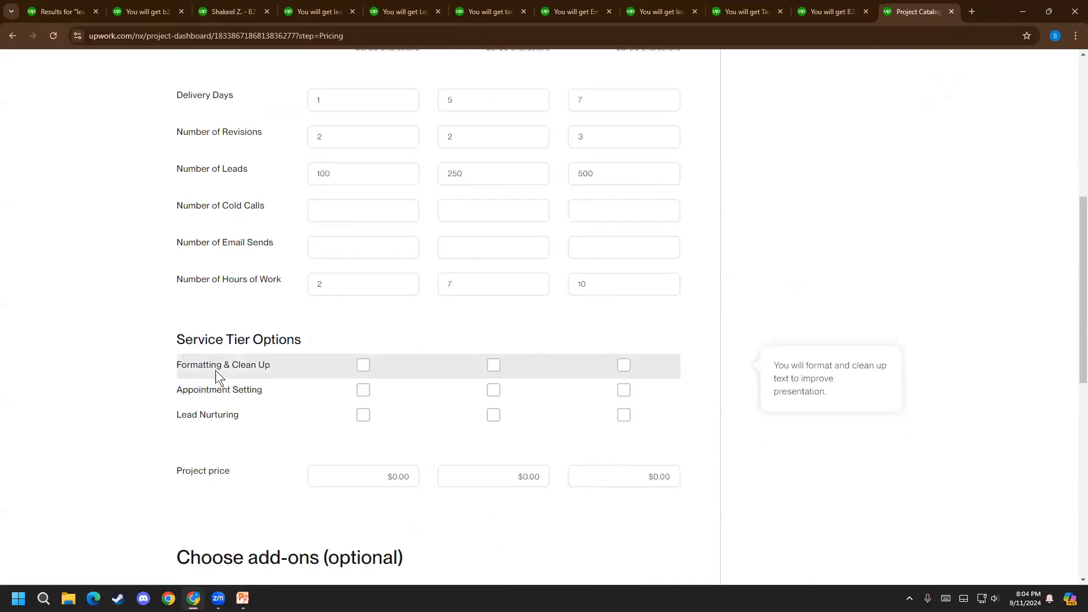
pyautogui.click(366, 370)
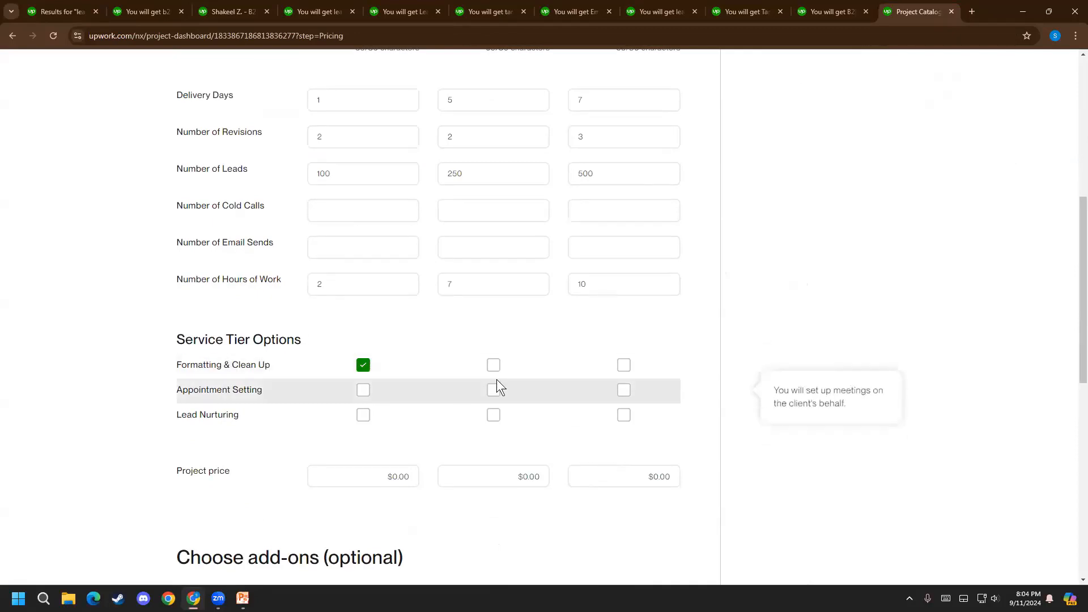
pyautogui.click(493, 366)
pyautogui.click(625, 366)
# Set the Starter tier's project price to $25
pyautogui.scroll(-2, 264, 312)
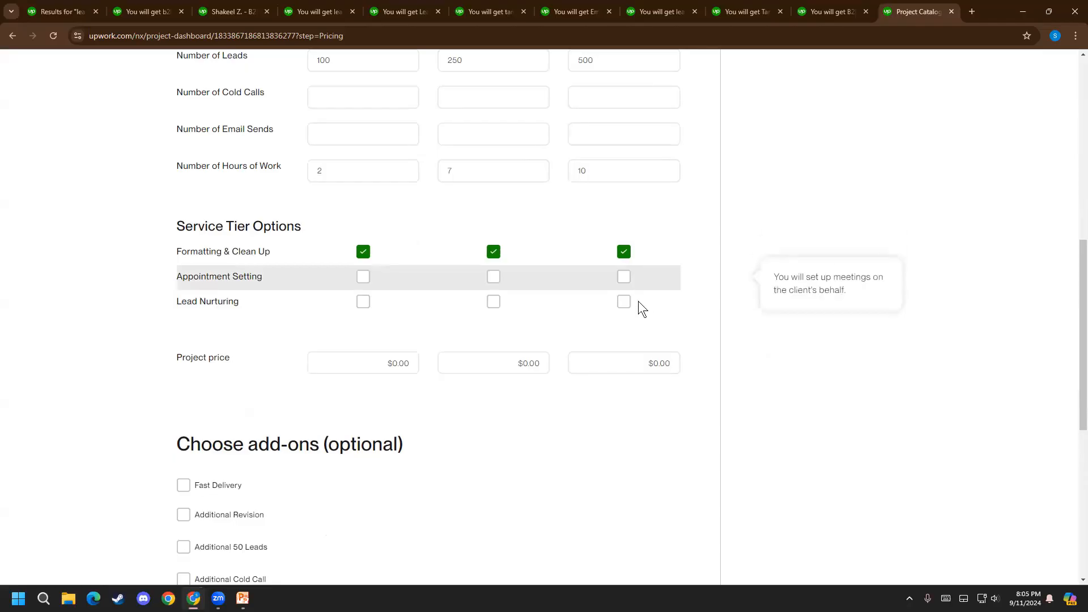
pyautogui.click(378, 363)
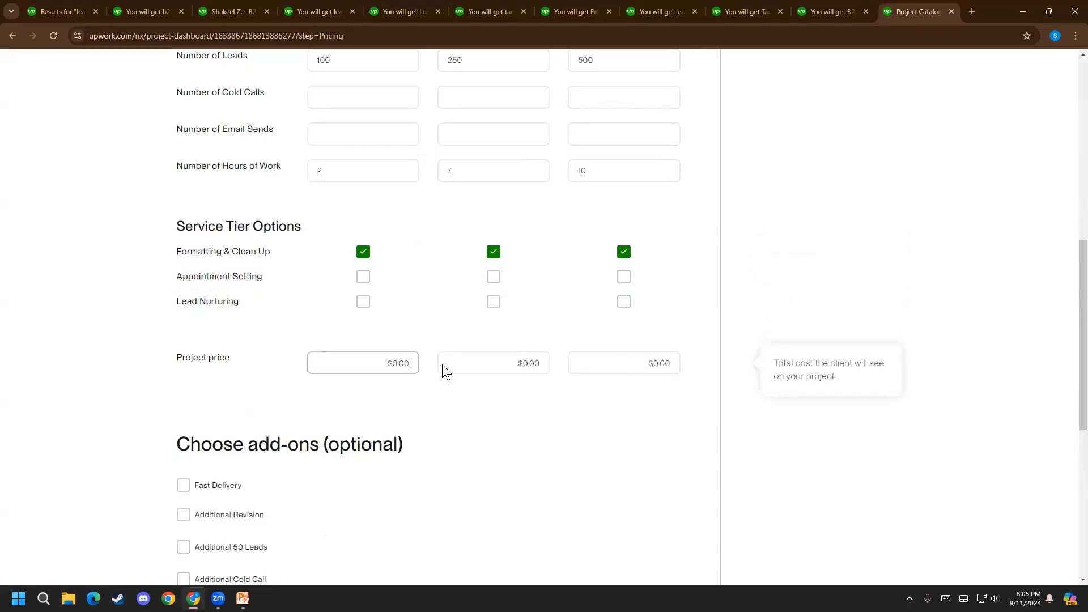
pyautogui.click(260, 367)
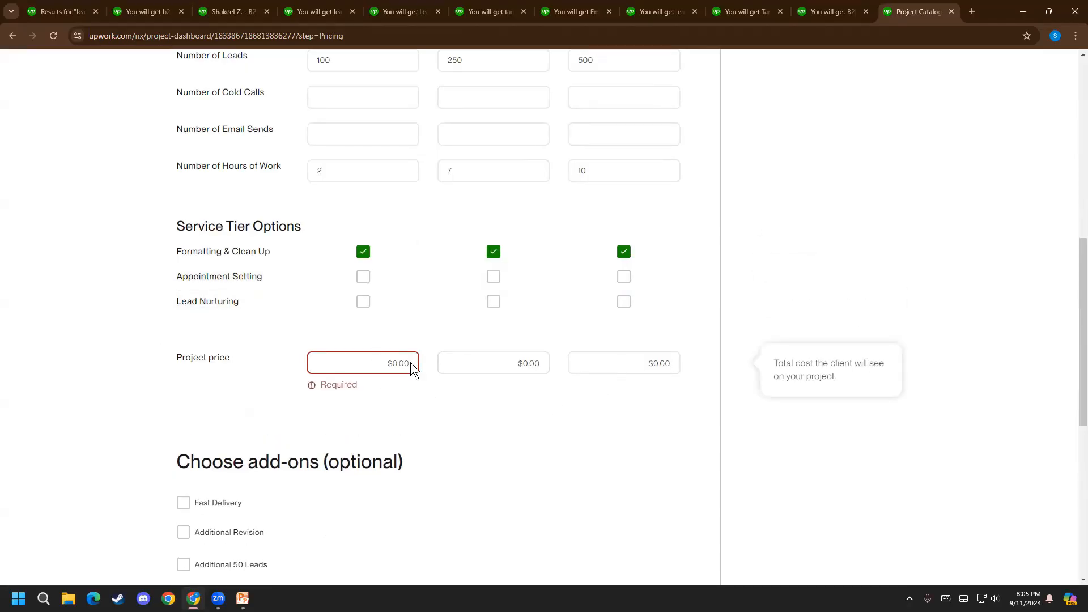
pyautogui.scroll(9, 442, 349)
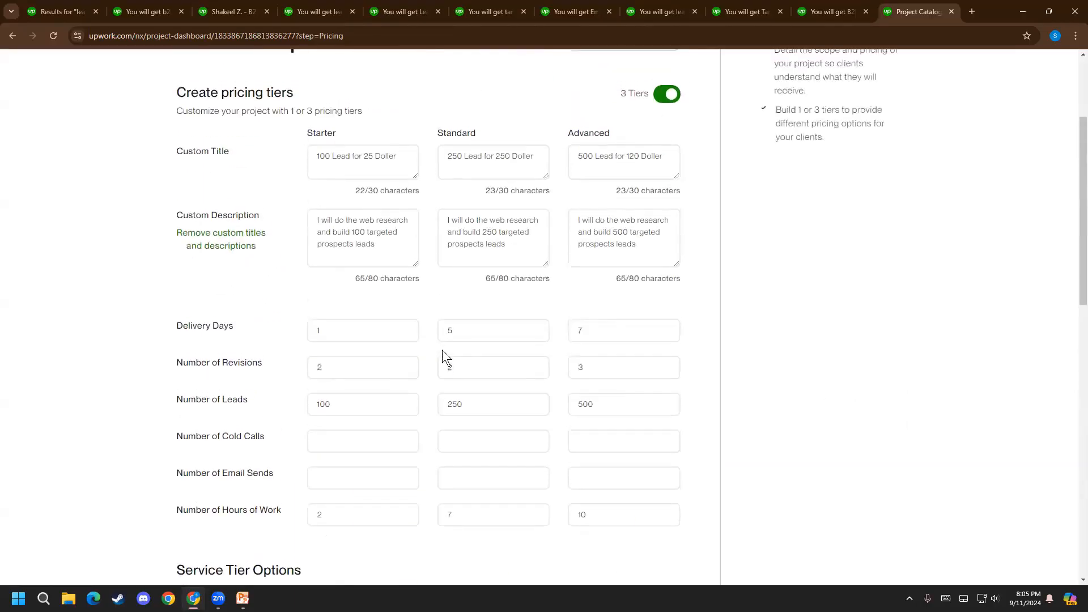
pyautogui.scroll(-10, 443, 349)
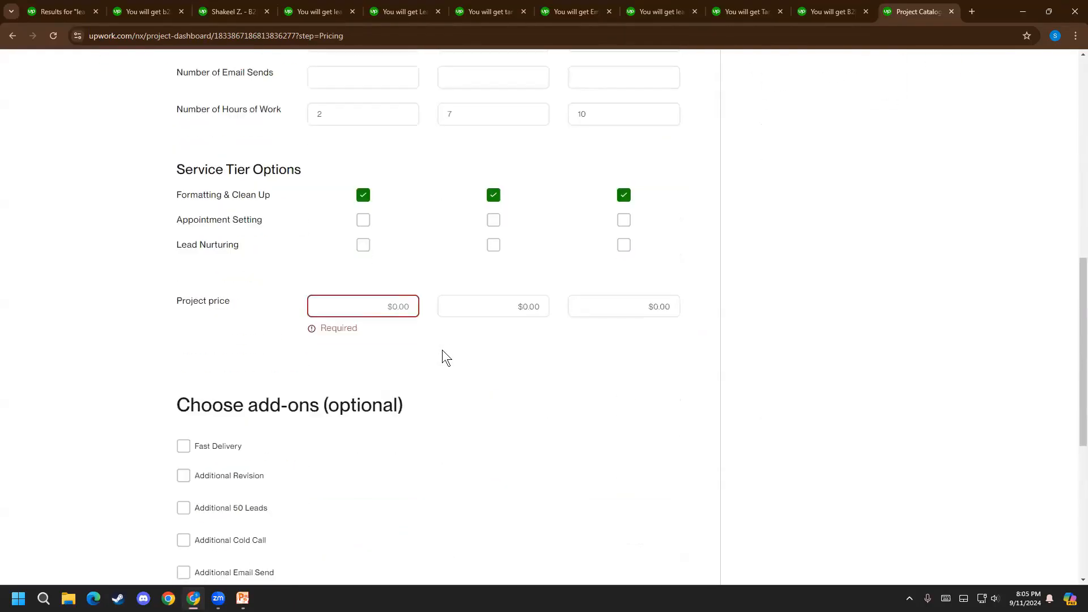
pyautogui.click(395, 310)
pyautogui.write('25')
# Review the three tiers' custom titles and scope, and check the Standard tier's price in the first competing listing
pyautogui.scroll(9, 548, 327)
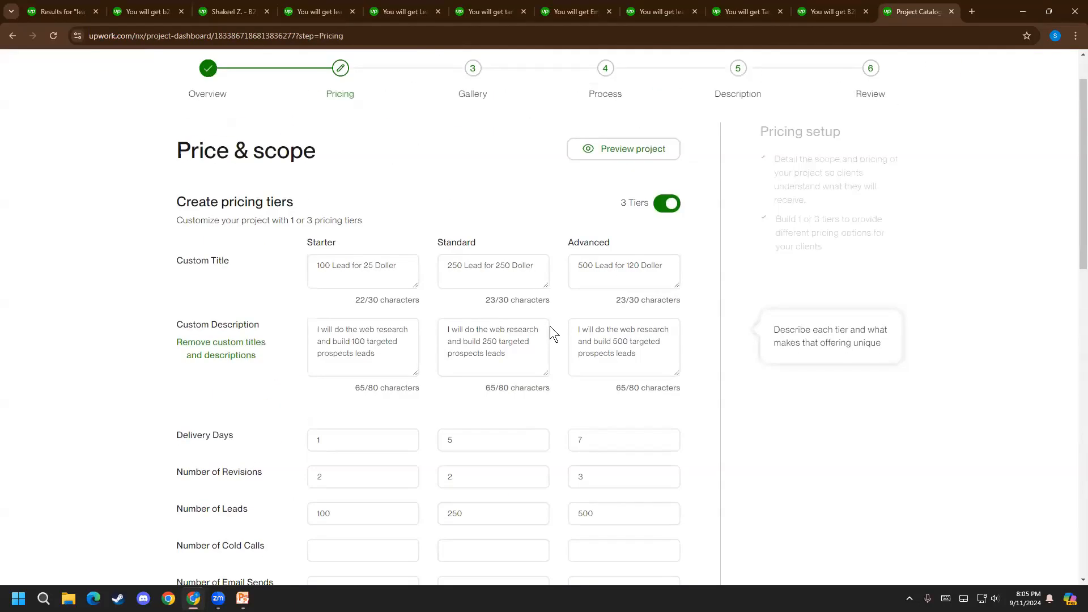
pyautogui.scroll(-6, 551, 328)
pyautogui.scroll(4, 556, 329)
pyautogui.scroll(-4, 556, 329)
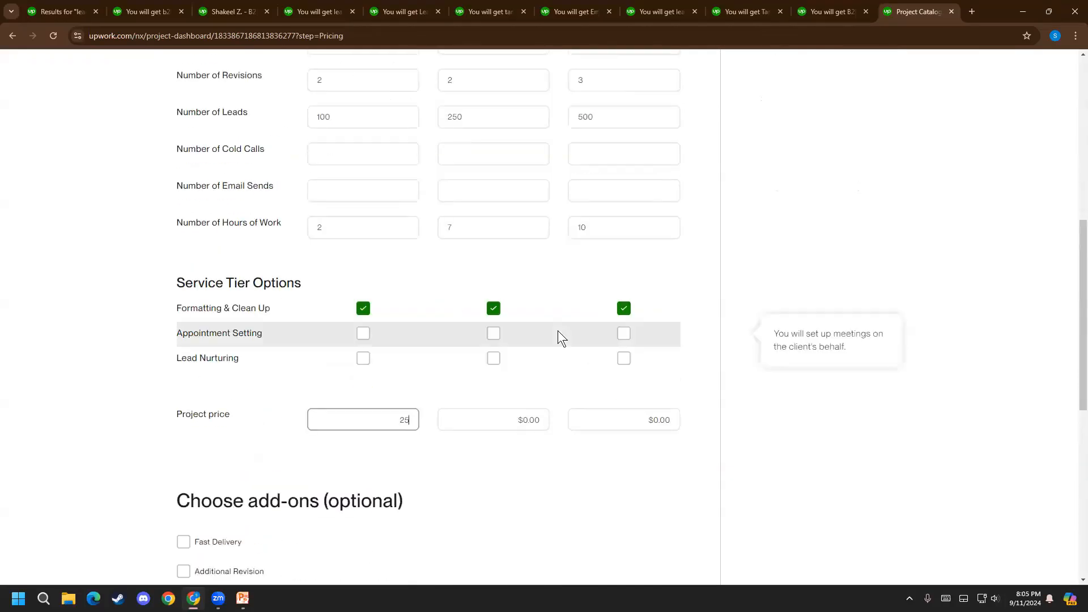
pyautogui.scroll(5, 558, 331)
pyautogui.click(511, 211)
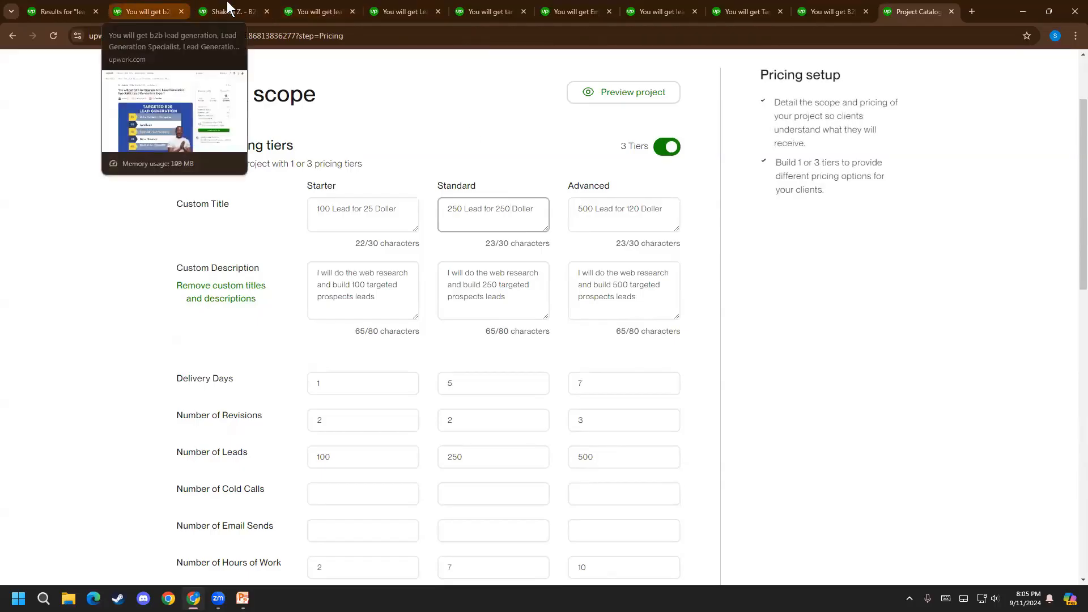
pyautogui.click(150, 5)
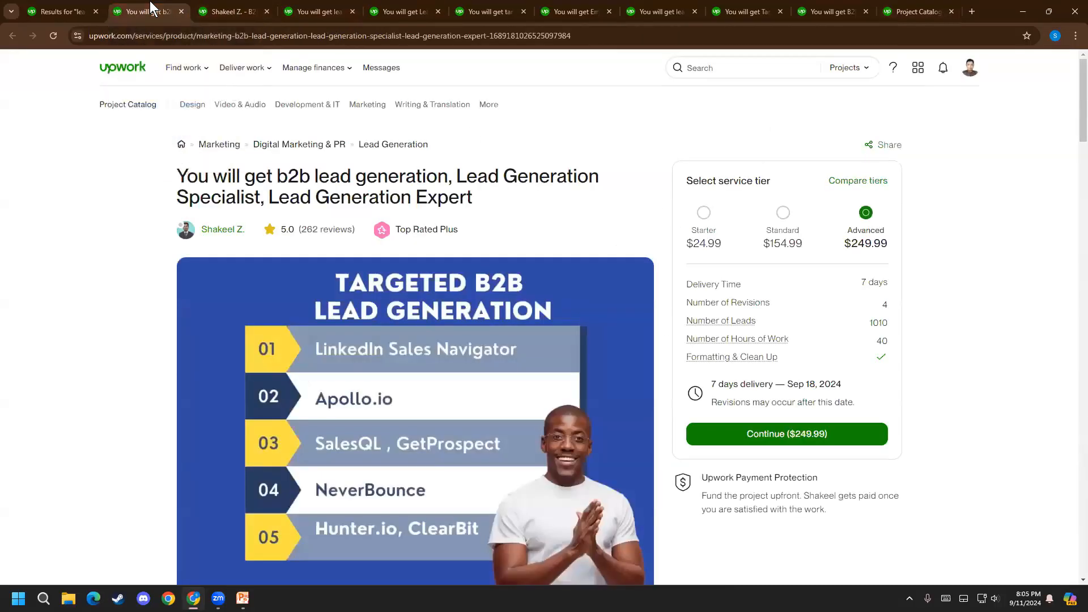
pyautogui.click(784, 226)
pyautogui.click(250, 10)
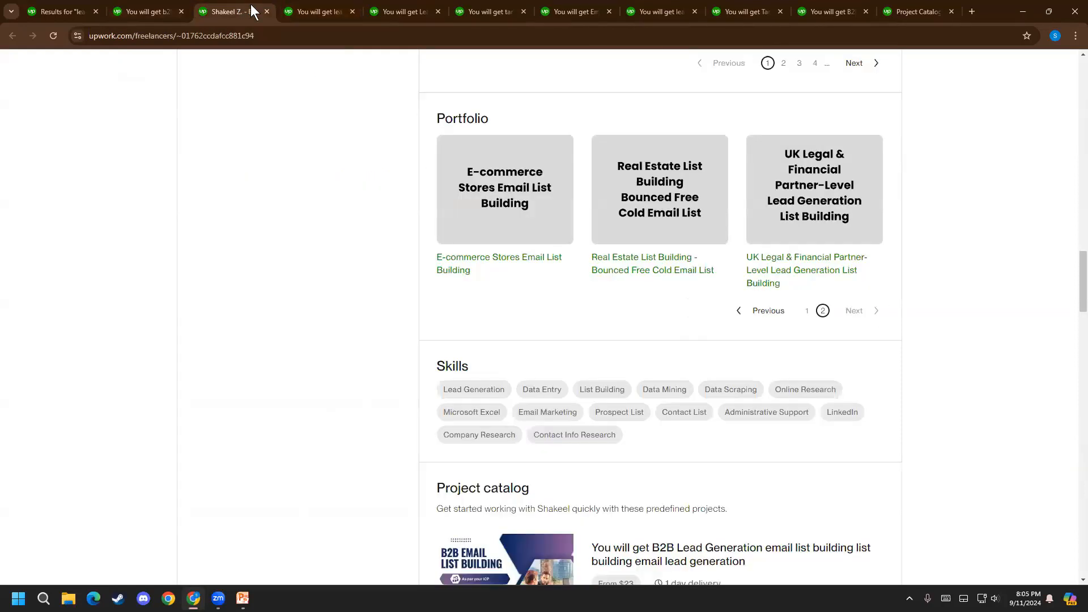
# Return to the Project Catalog listing and change the dollar amount in the Standard tier's custom title to 60
pyautogui.click(935, 10)
pyautogui.scroll(-2, 479, 510)
pyautogui.click(510, 95)
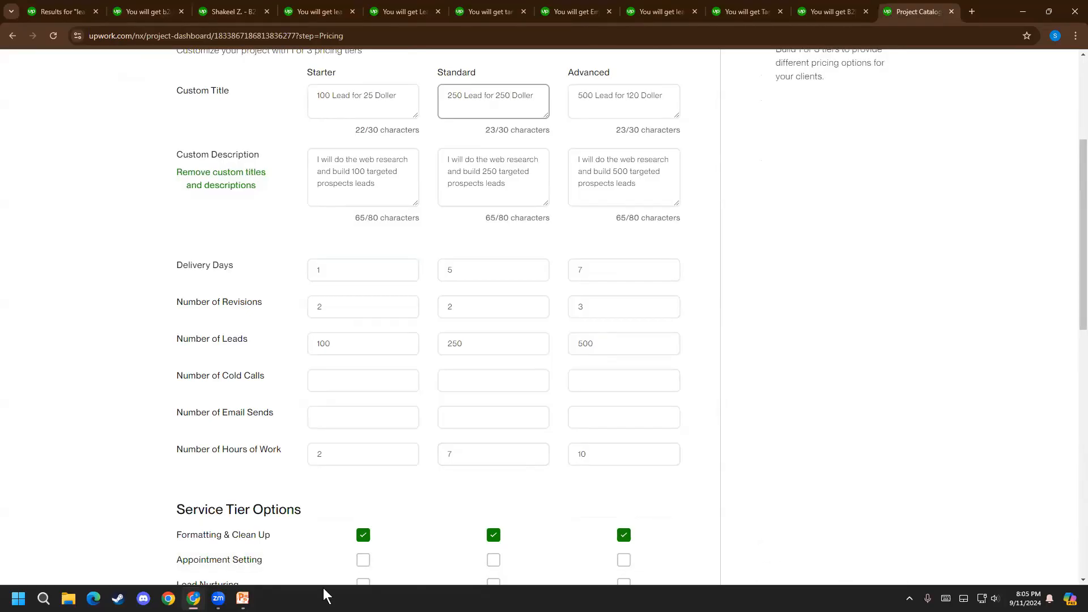
pyautogui.scroll(3, 401, 403)
pyautogui.click(509, 266)
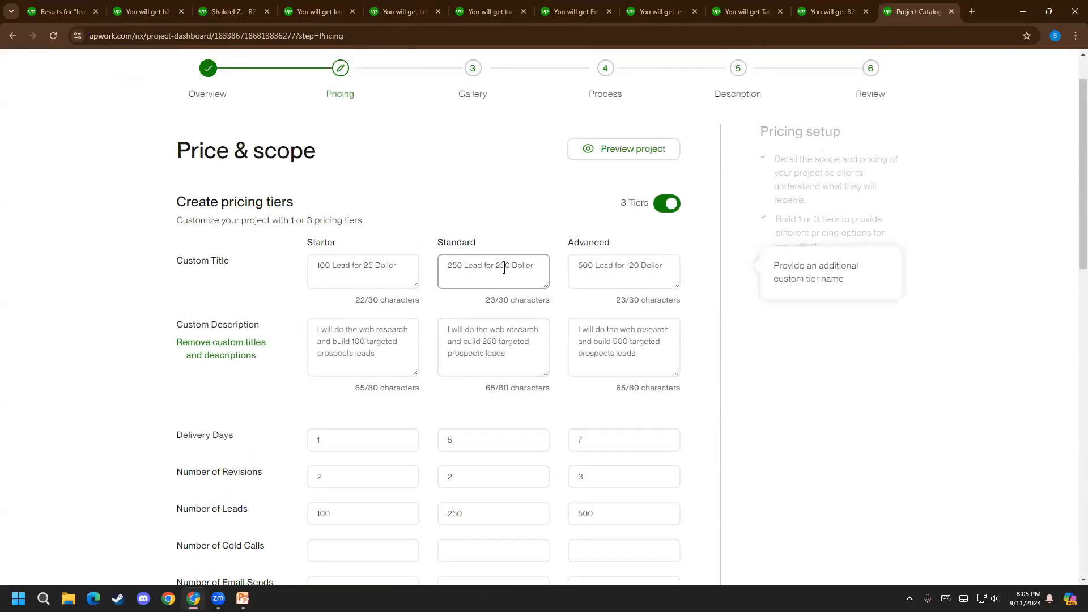
pyautogui.press('BackSpace')
pyautogui.press('BackSpace')
pyautogui.press('BackSpace')
pyautogui.write('60')
# Set the Standard tier's project price to $65
pyautogui.scroll(-8, 504, 359)
pyautogui.scroll(-1, 504, 359)
pyautogui.click(507, 301)
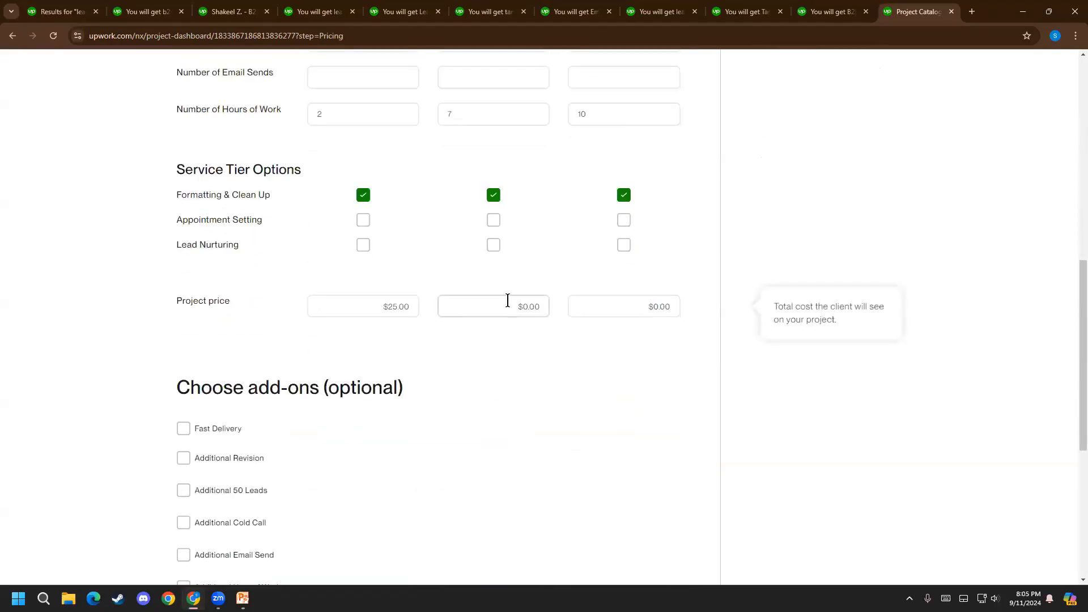
pyautogui.press('BackSpace')
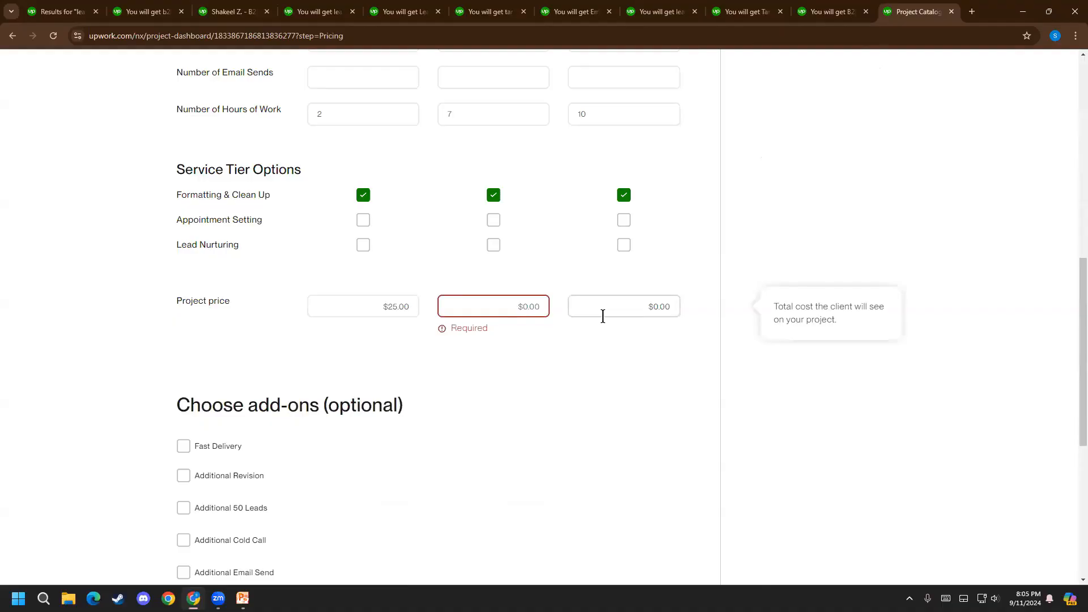
pyautogui.write('66')
# Set the Advanced tier's project price to $120
pyautogui.click(644, 303)
pyautogui.press('BackSpace')
pyautogui.press('BackSpace')
pyautogui.write('120')
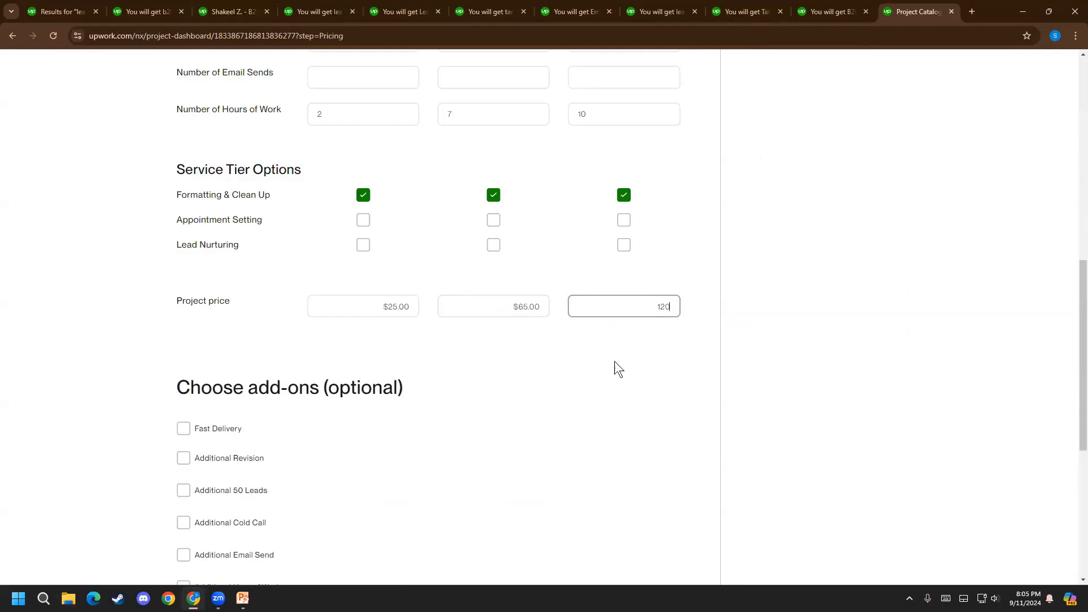
pyautogui.click(464, 332)
pyautogui.click(381, 307)
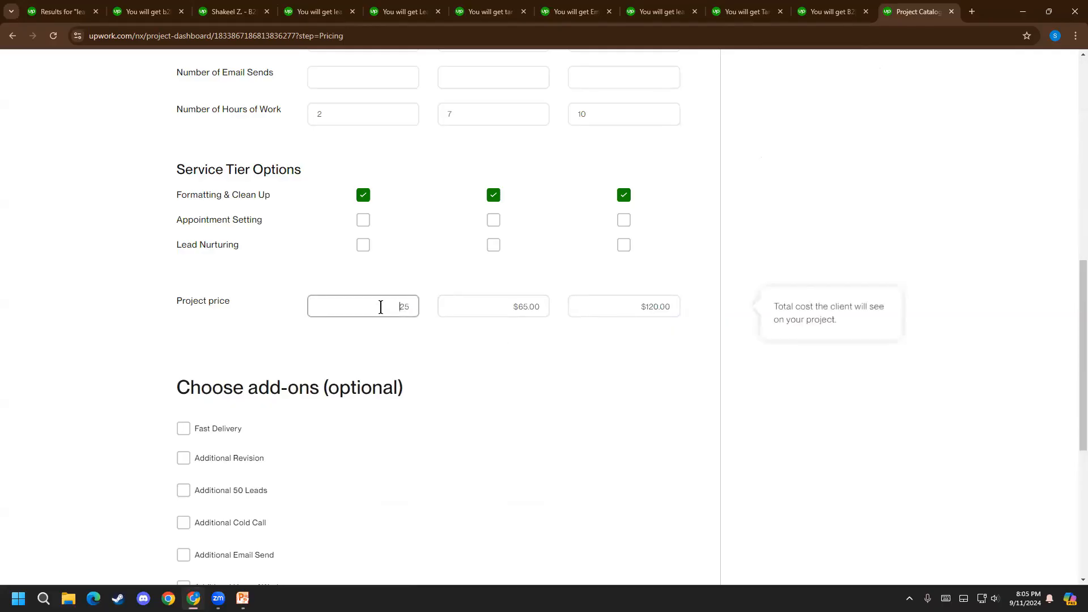
pyautogui.click(405, 345)
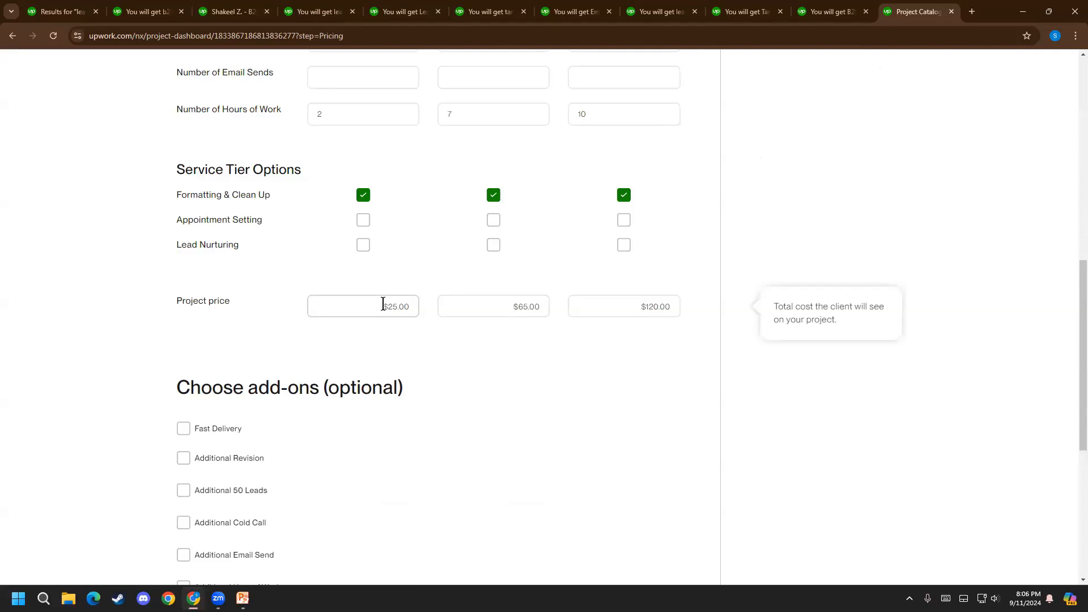
# Check the Standard and Starter tiers' prices and scope in the competing targeted lead generation listing
pyautogui.click(231, 2)
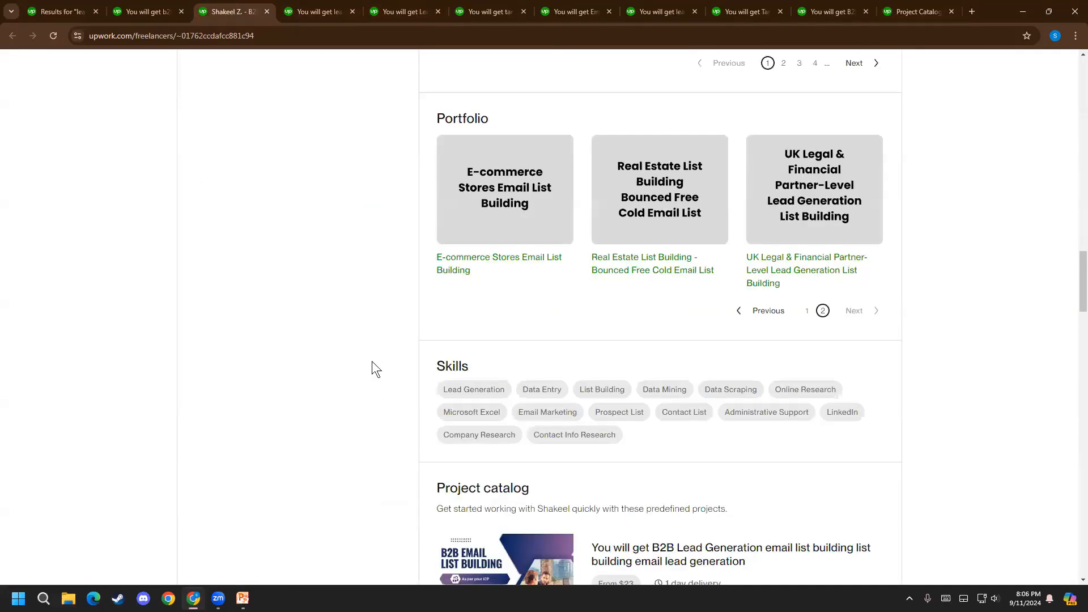
pyautogui.click(305, 4)
pyautogui.click(782, 155)
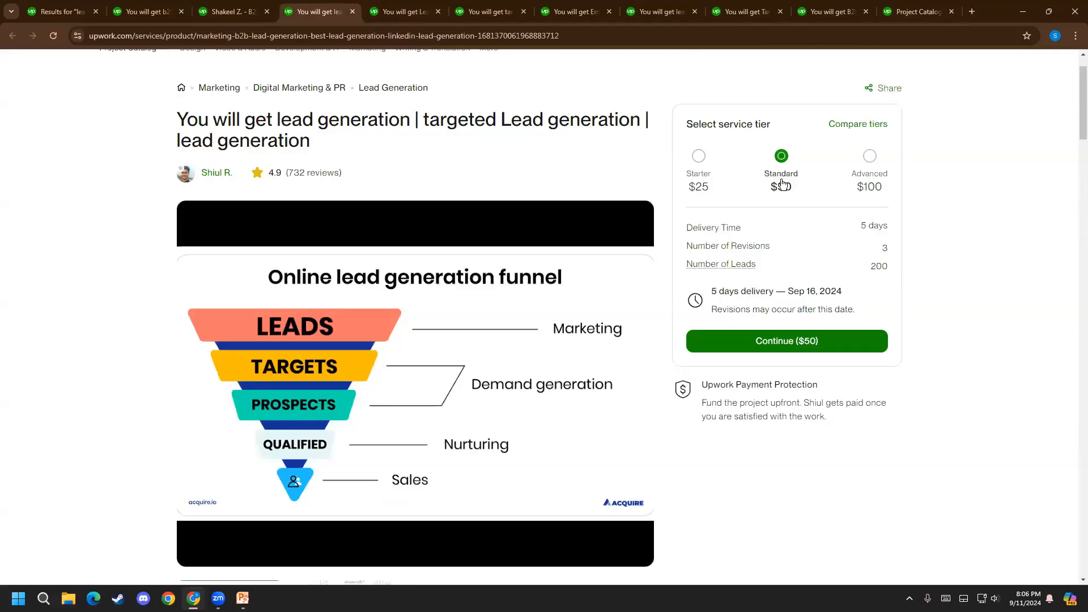
pyautogui.click(695, 152)
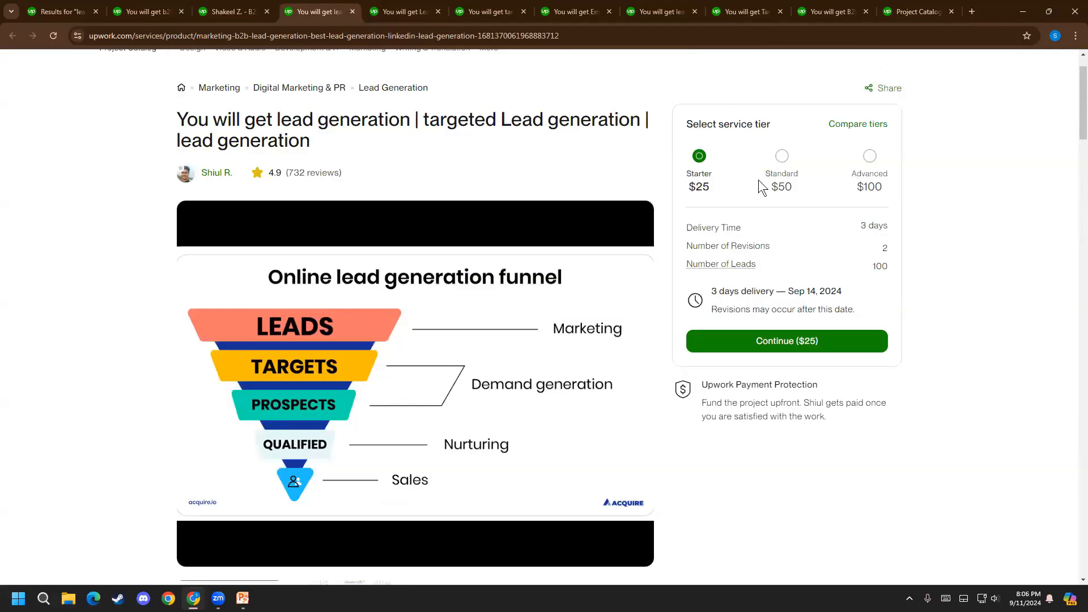
# Return to the Project Catalog listing and review the three tiers' scope, project prices and optional add-ons
pyautogui.click(887, 4)
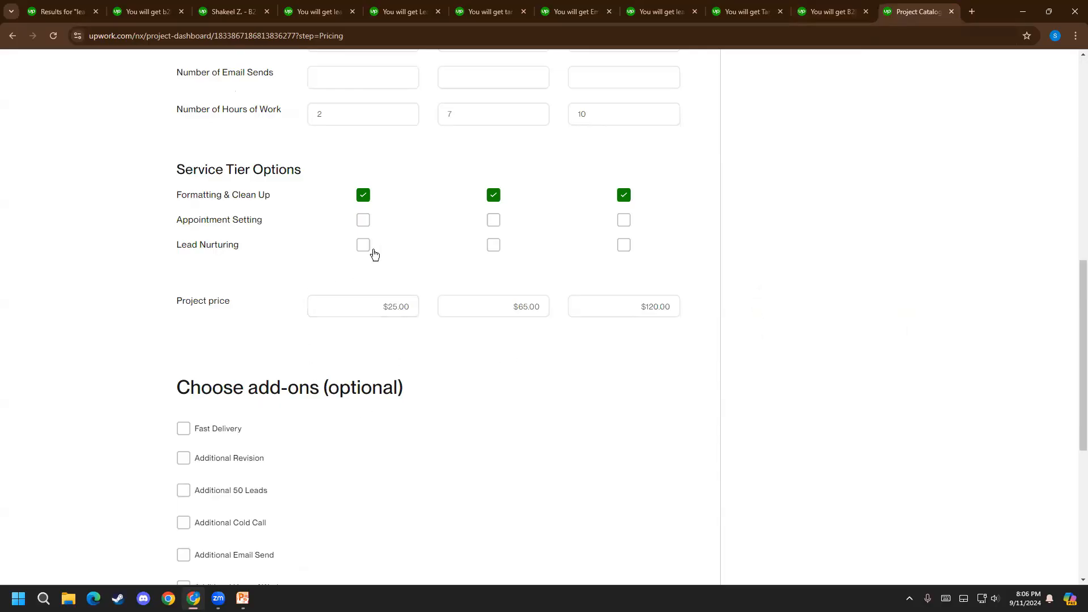
pyautogui.scroll(-4, 355, 420)
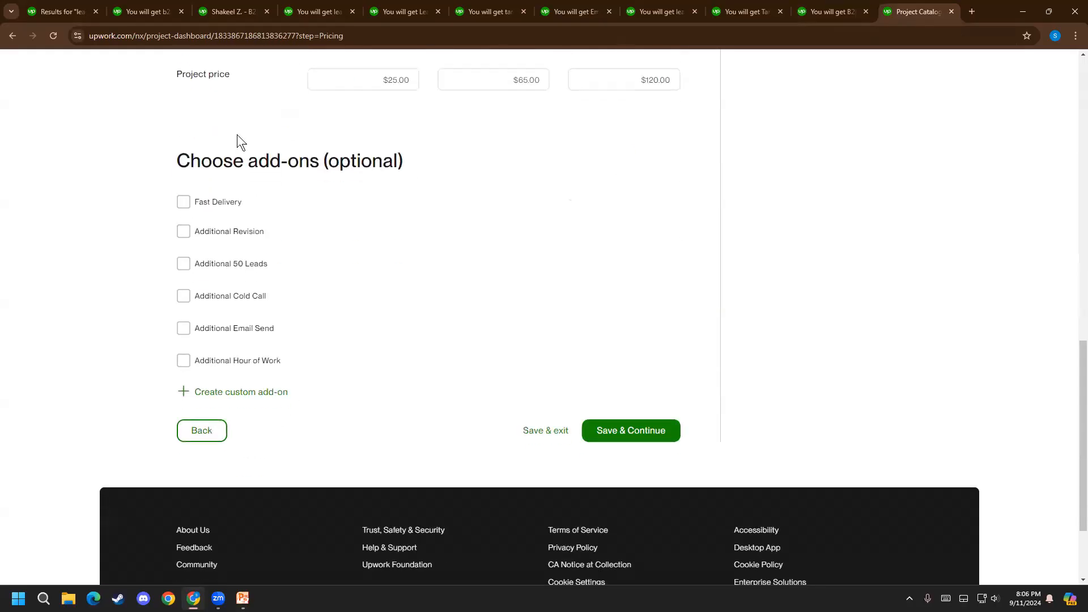
pyautogui.scroll(1, 233, 205)
pyautogui.scroll(4, 250, 437)
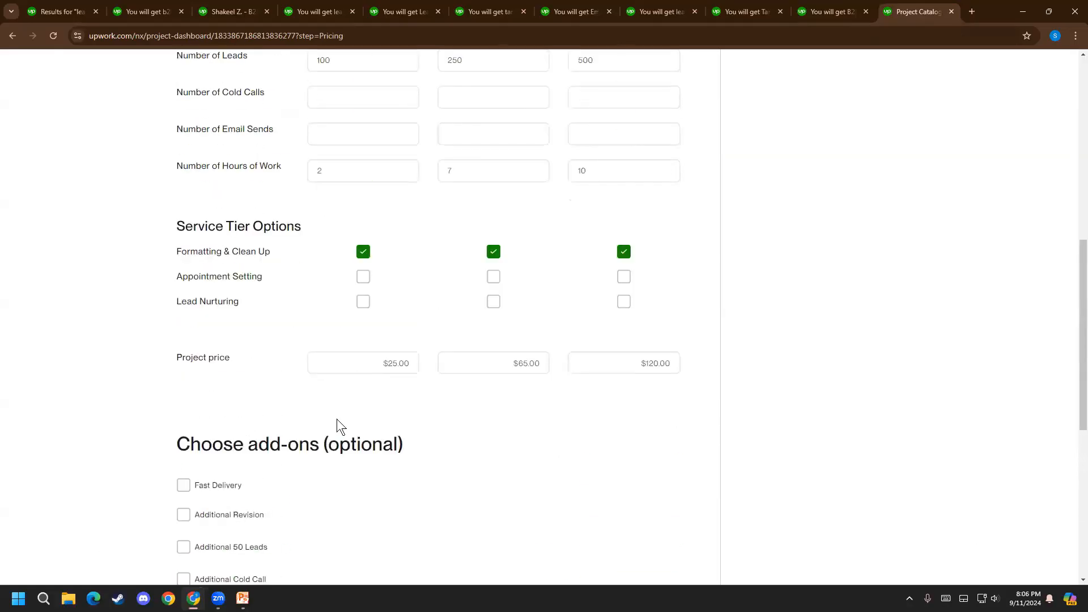
pyautogui.moveTo(324, 444); pyautogui.dragTo(430, 461)
pyautogui.scroll(9, 277, 526)
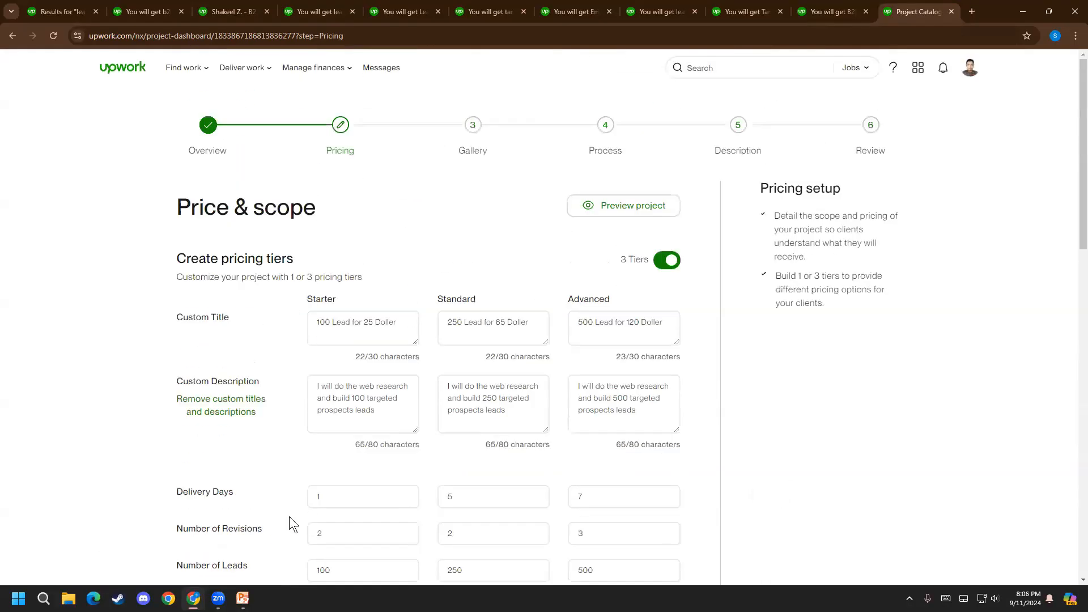
pyautogui.scroll(-3, 367, 174)
pyautogui.scroll(-5, 360, 223)
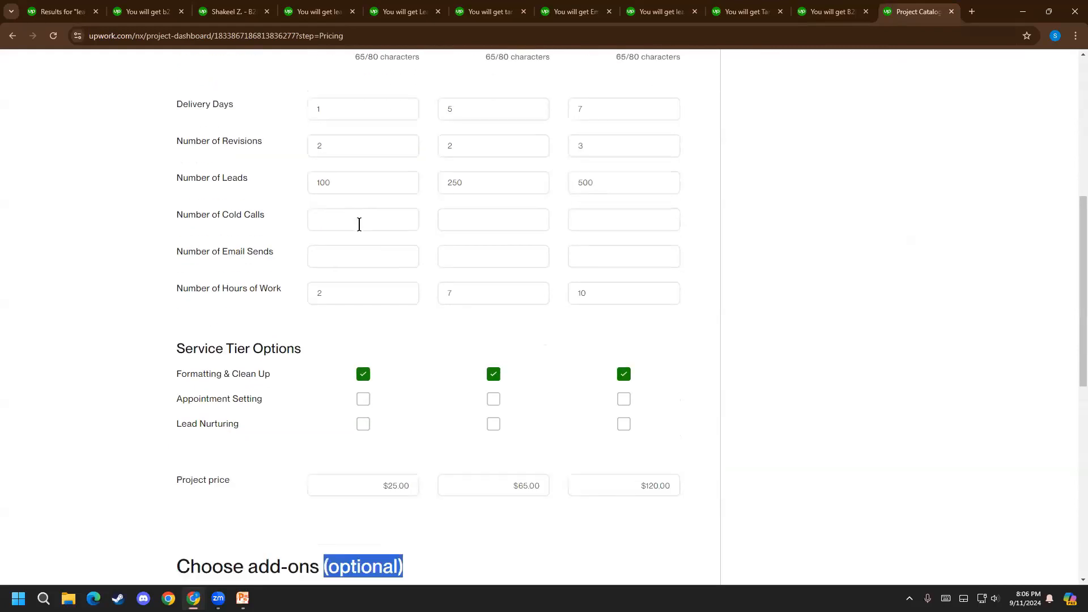
pyautogui.scroll(3, 325, 100)
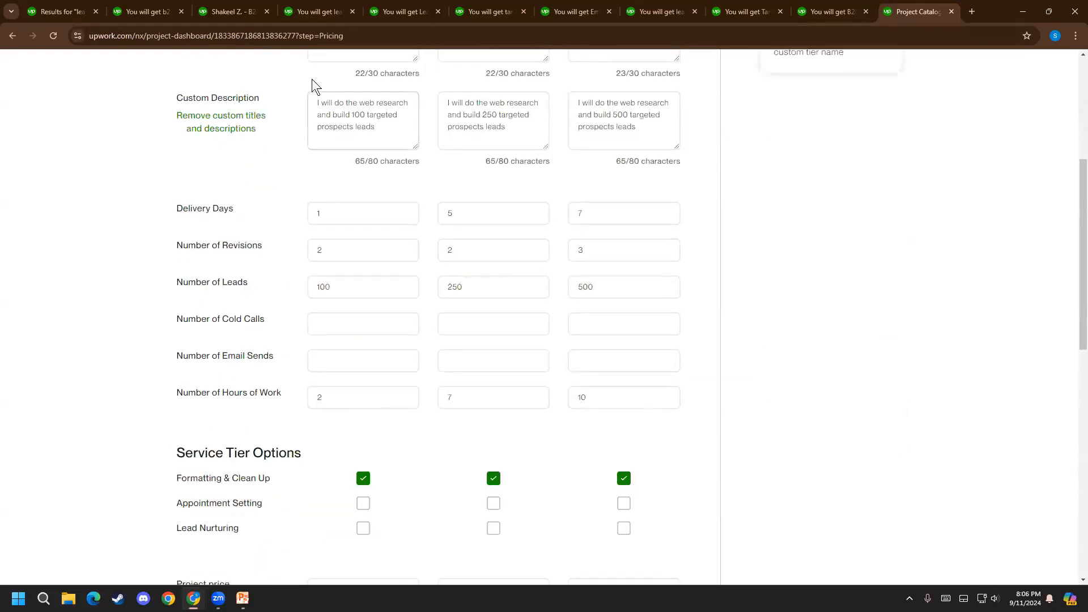
pyautogui.scroll(2, 311, 80)
pyautogui.scroll(-3, 299, 97)
pyautogui.scroll(-3, 295, 188)
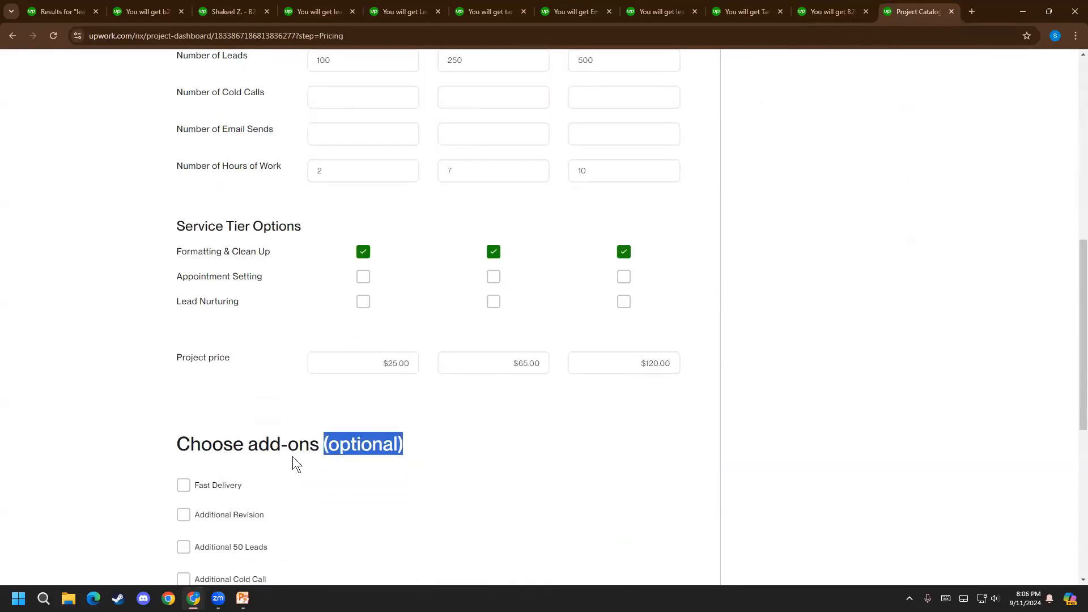
pyautogui.scroll(-1, 232, 457)
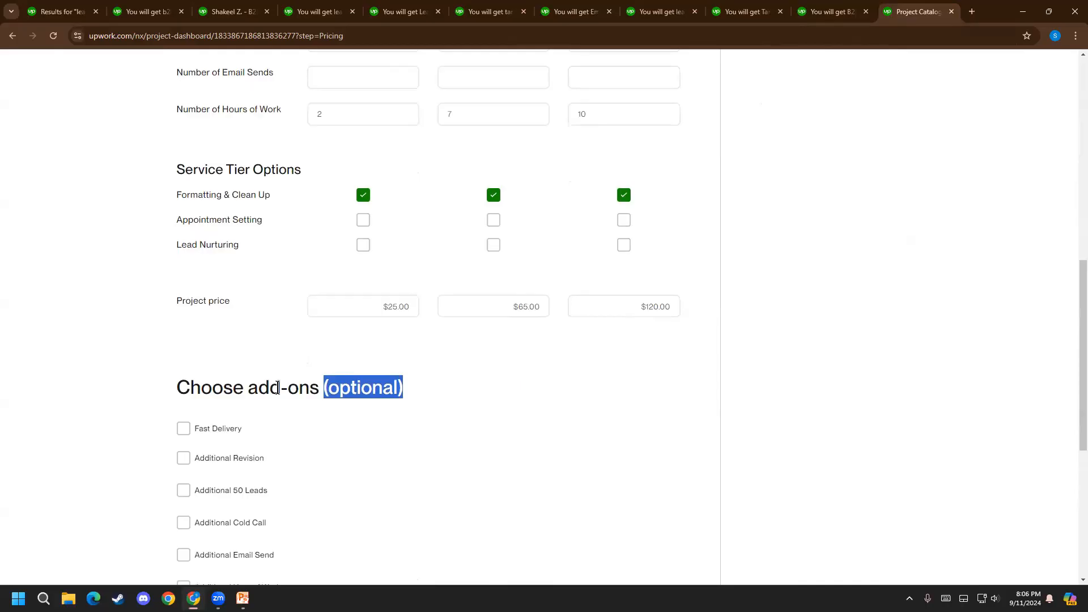
pyautogui.click(289, 407)
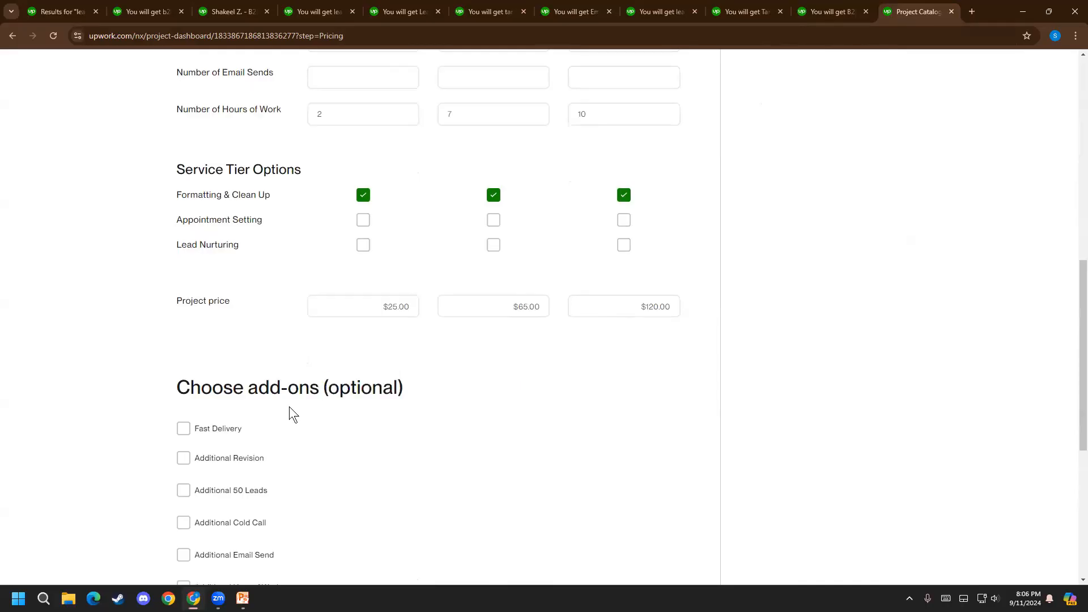
# Enable the Fast Delivery add-on and set the Standard tier to 1 delivery day for an extra $15
pyautogui.click(226, 429)
pyautogui.scroll(2, 316, 428)
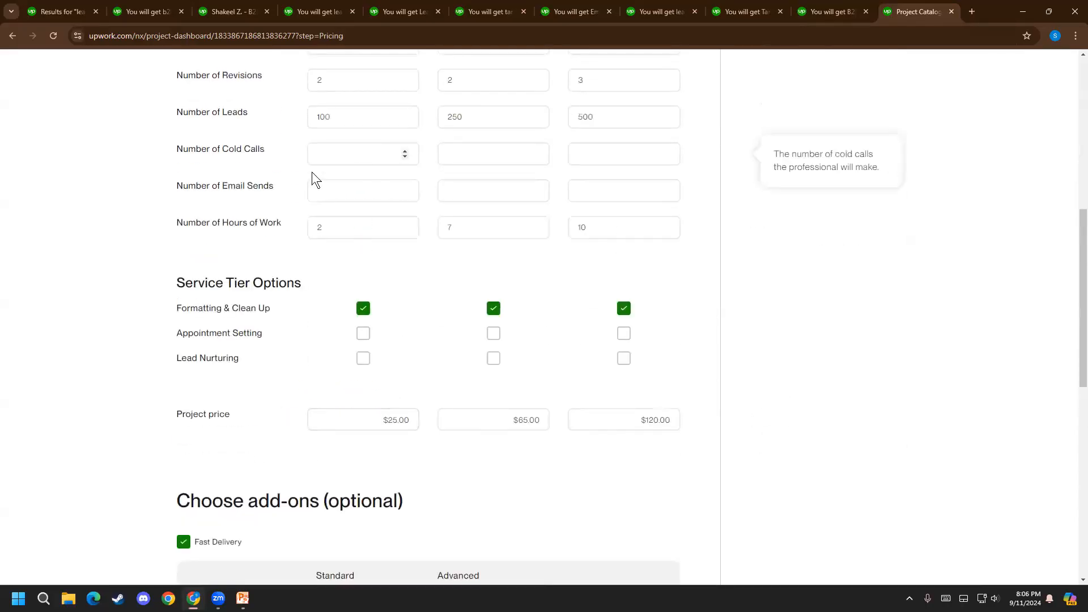
pyautogui.scroll(-4, 226, 272)
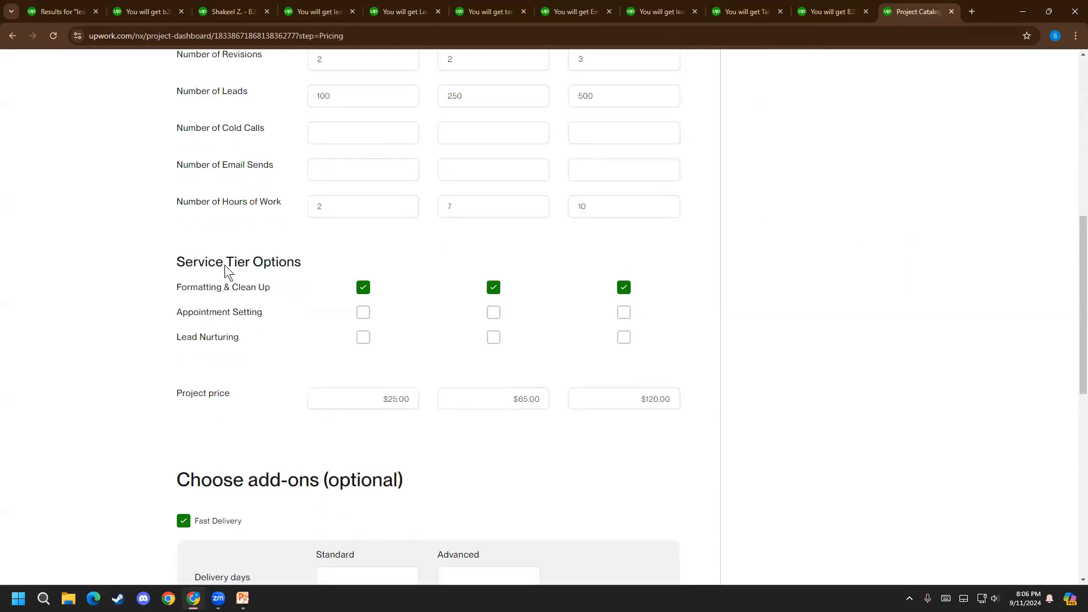
pyautogui.click(398, 372)
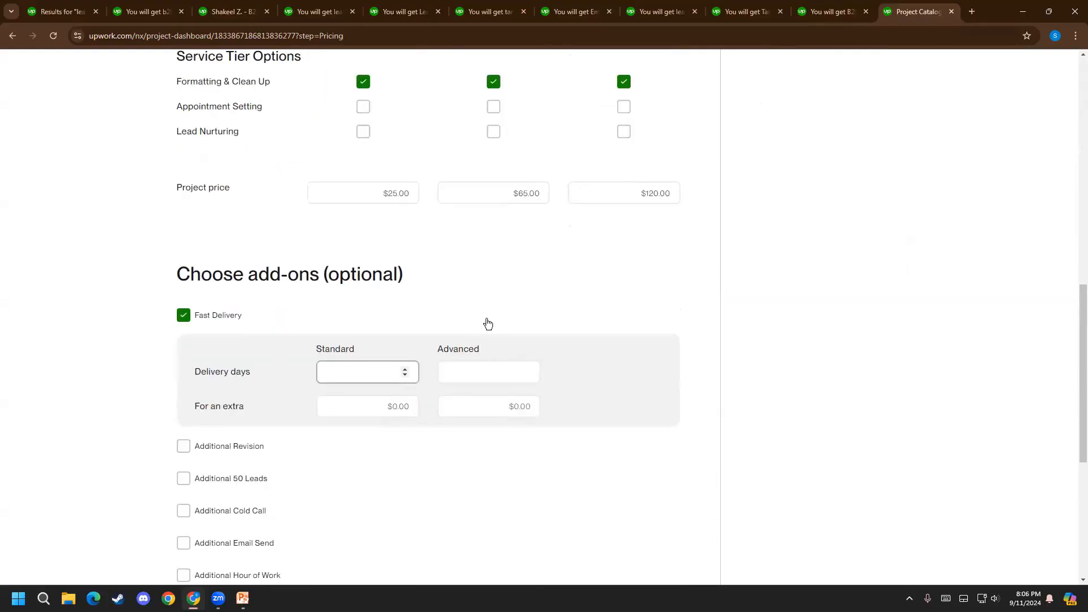
pyautogui.write('1')
pyautogui.click(368, 407)
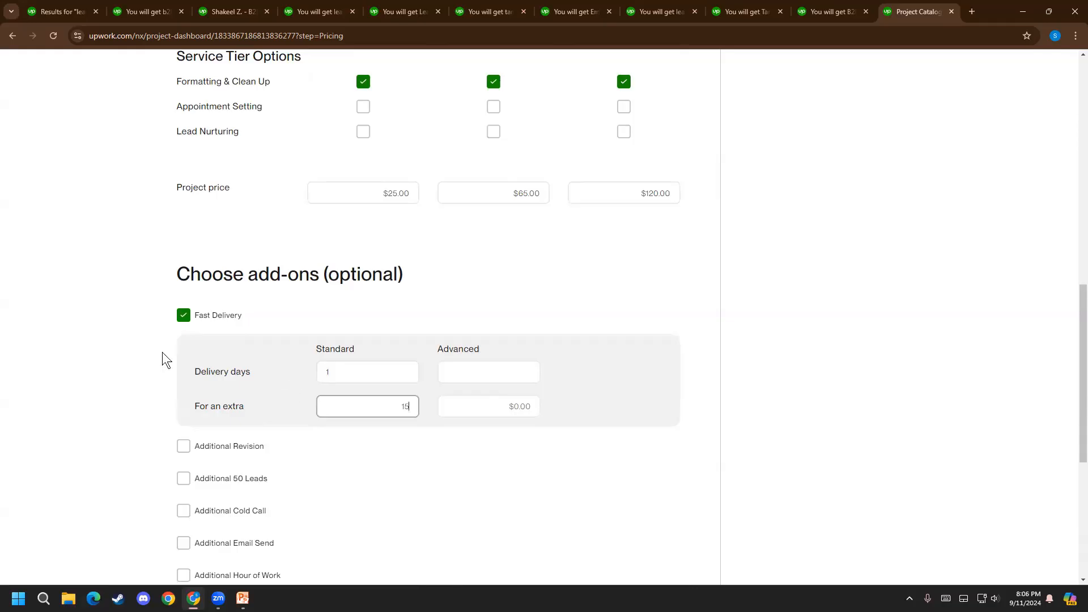
pyautogui.scroll(4, 147, 359)
pyautogui.click(321, 231)
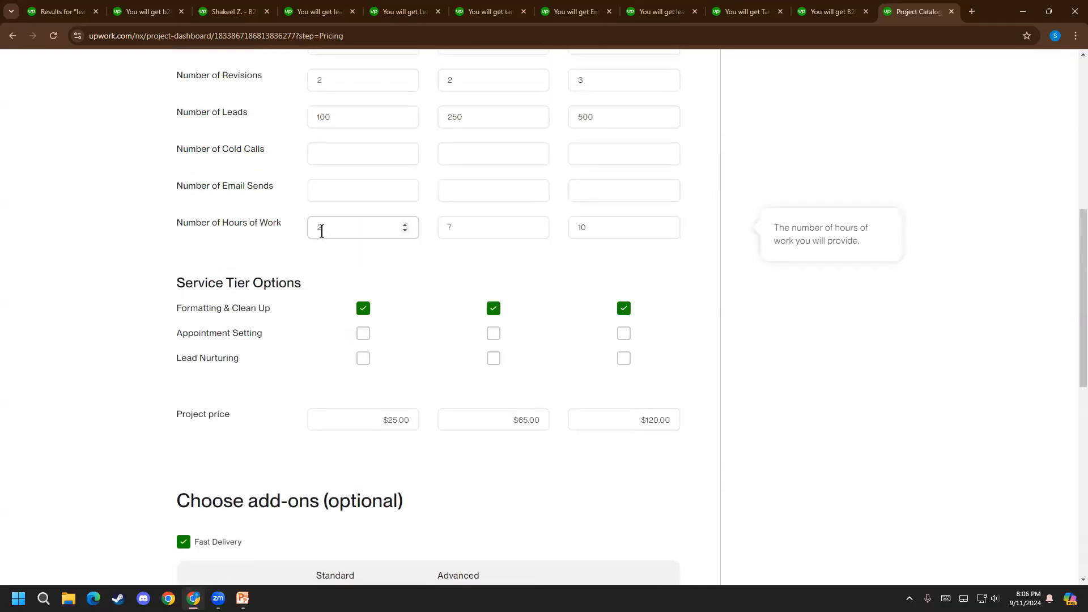
pyautogui.scroll(-5, 322, 227)
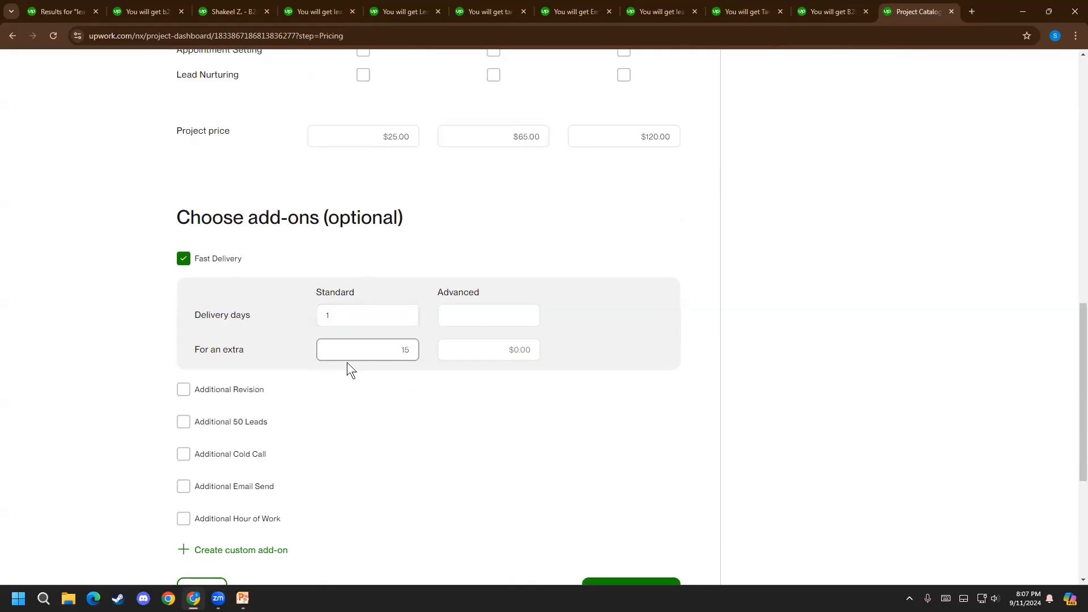
pyautogui.click(372, 347)
# Set the Advanced tier's Fast Delivery to 2 delivery days for an extra $30
pyautogui.click(486, 314)
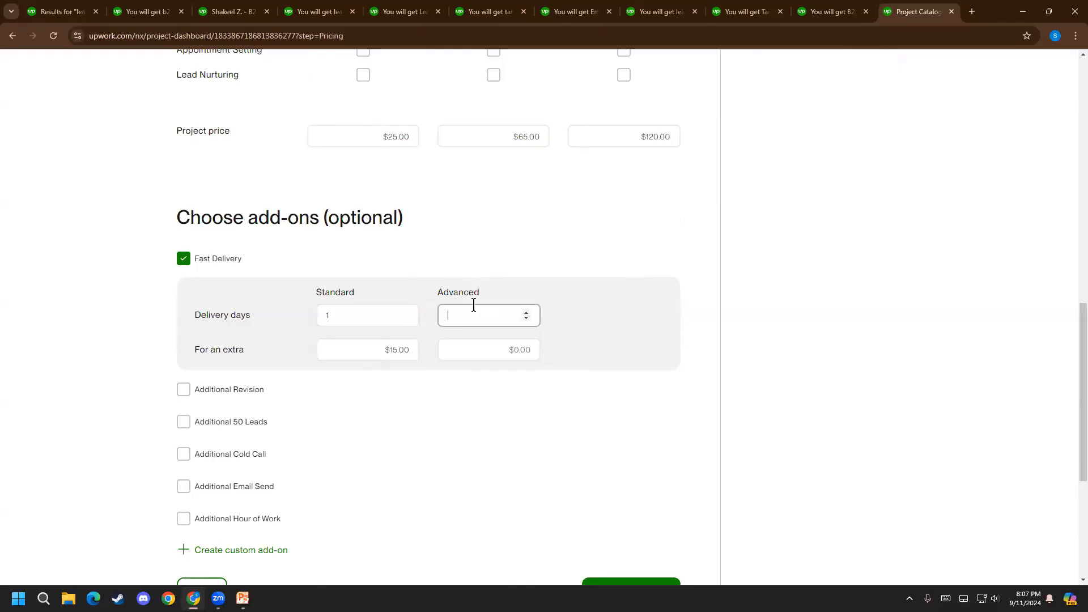
pyautogui.write('0')
pyautogui.click(499, 264)
pyautogui.click(240, 265)
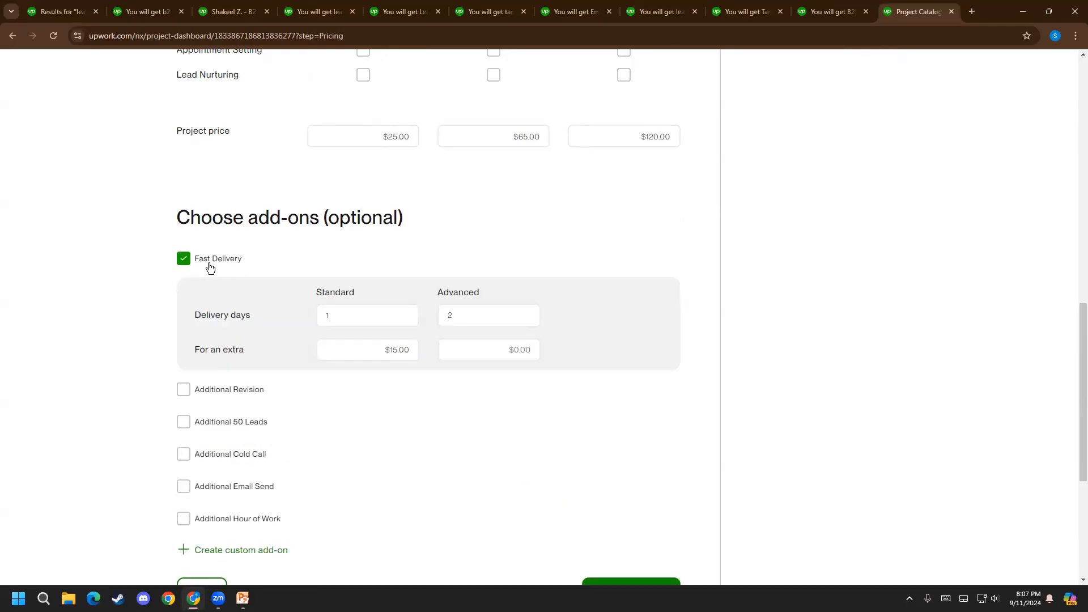
pyautogui.click(492, 357)
pyautogui.write('3.0')
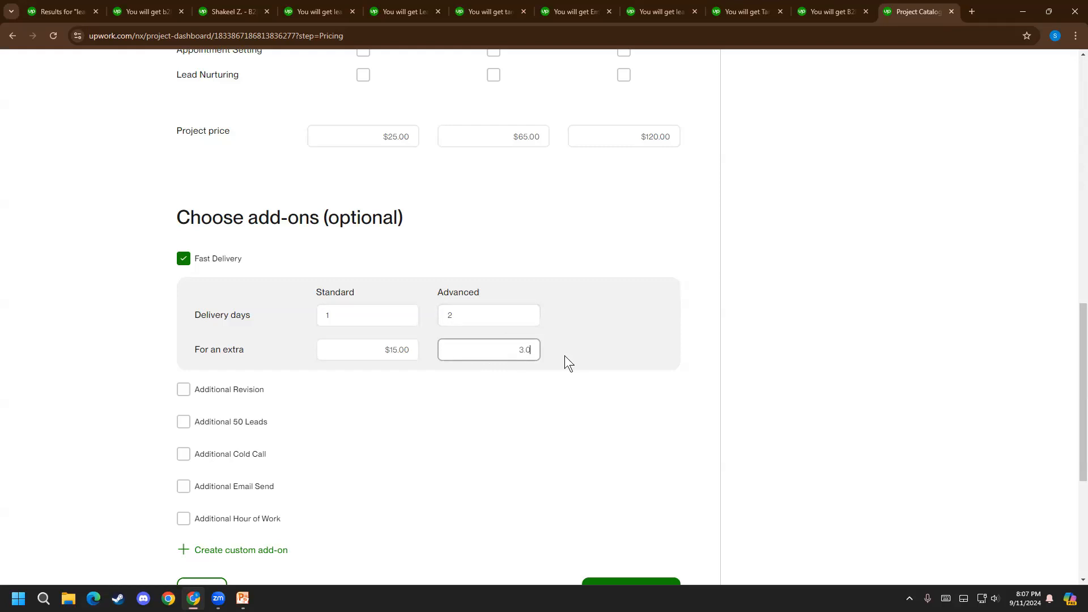
pyautogui.press('BackSpace')
pyautogui.press('BackSpace')
pyautogui.write('0')
pyautogui.click(452, 419)
# Compare the Fast Delivery days and extra charges with the tiers' regular delivery days, scope and project prices
pyautogui.scroll(4, 379, 352)
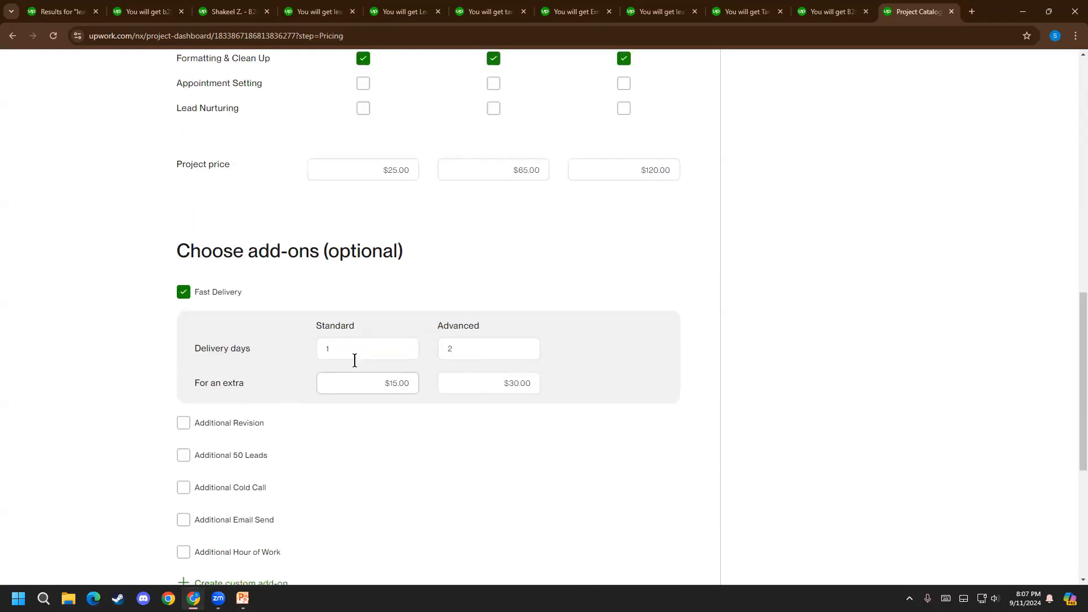
pyautogui.scroll(2, 376, 342)
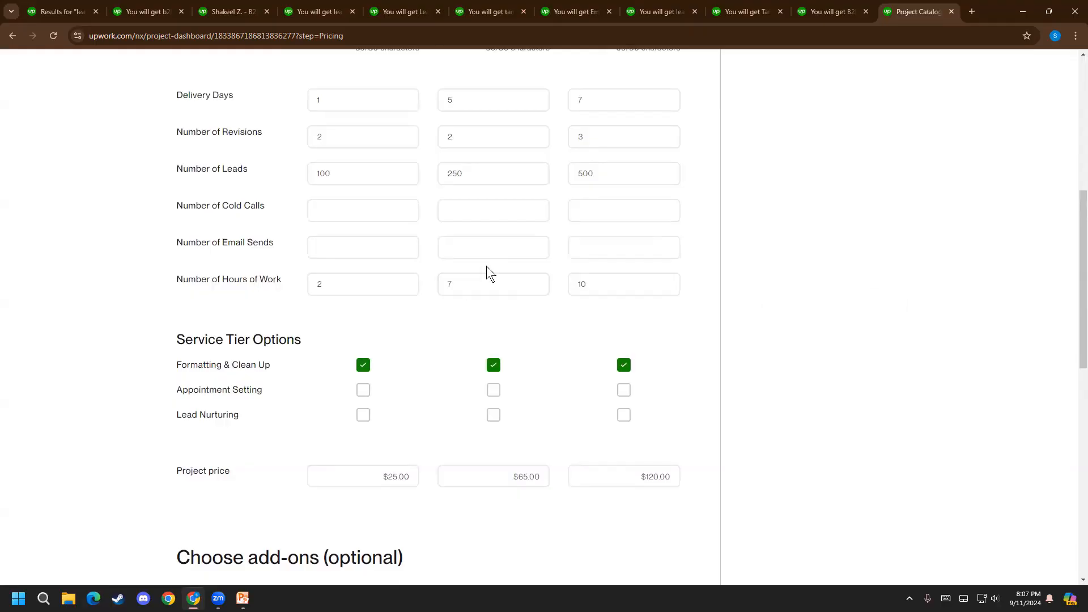
pyautogui.scroll(-5, 559, 452)
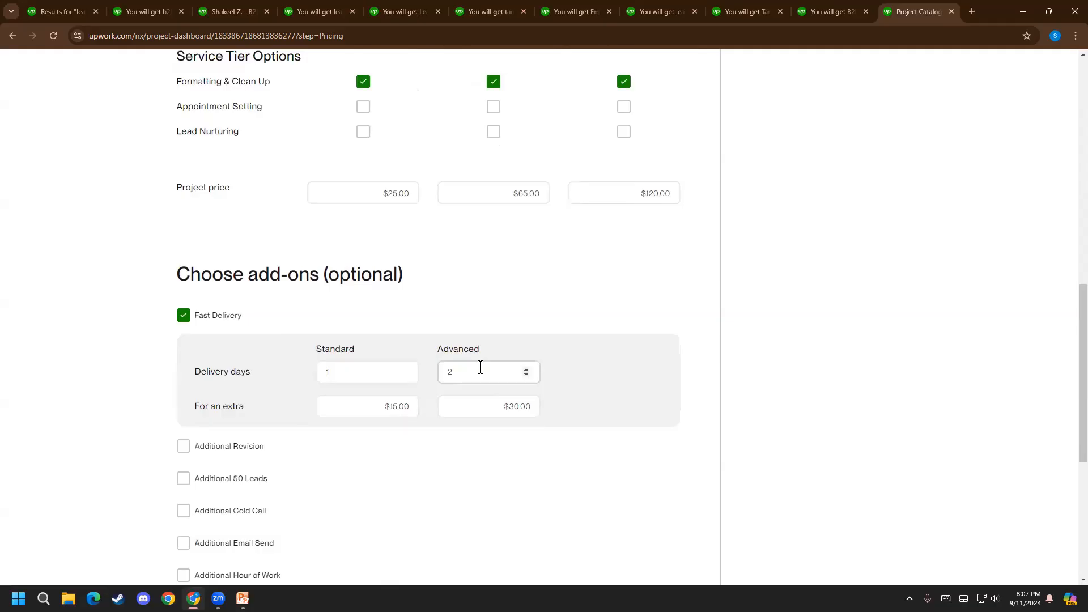
pyautogui.scroll(6, 484, 219)
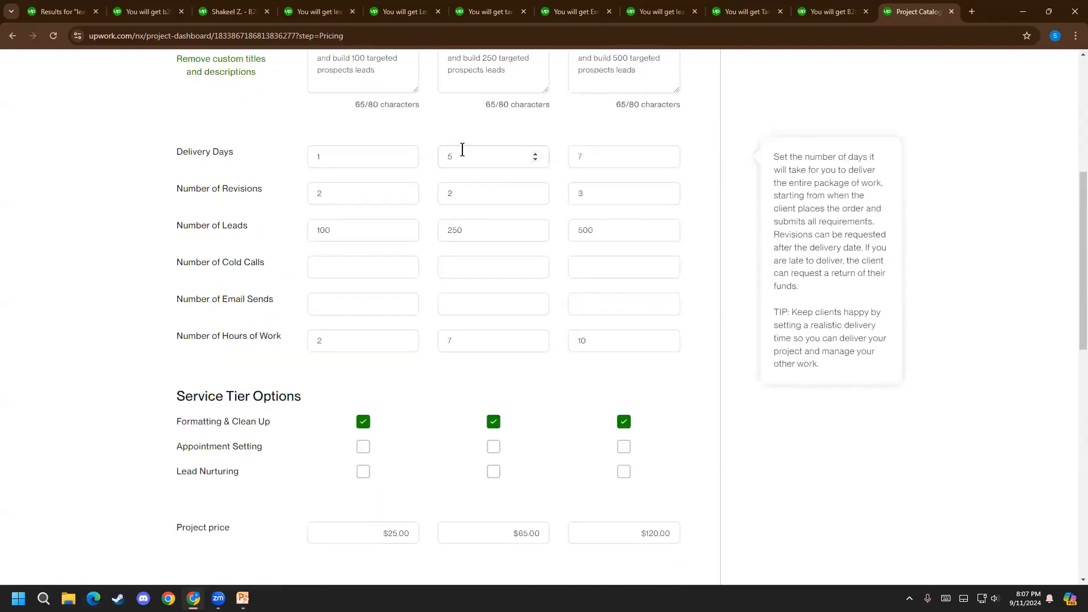
pyautogui.scroll(-7, 461, 447)
pyautogui.scroll(9, 490, 357)
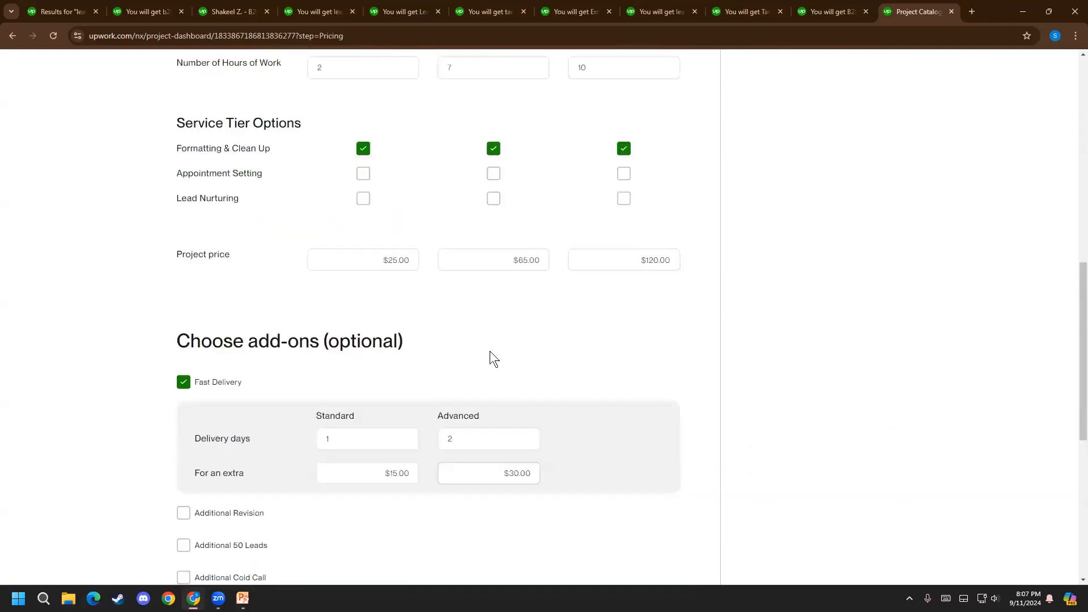
pyautogui.scroll(4, 468, 340)
pyautogui.scroll(-11, 488, 340)
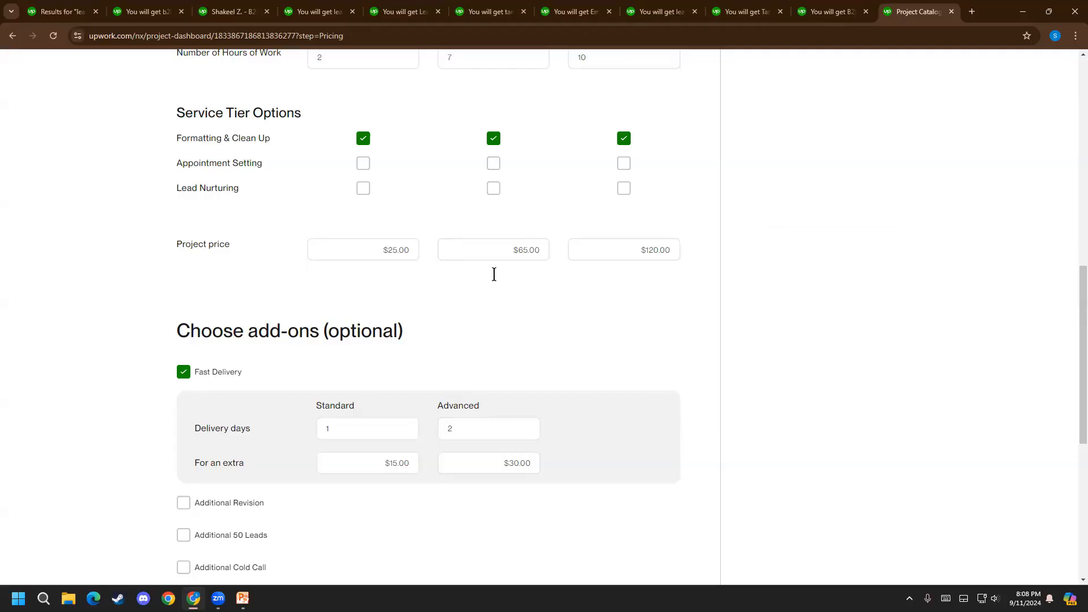
pyautogui.scroll(10, 508, 312)
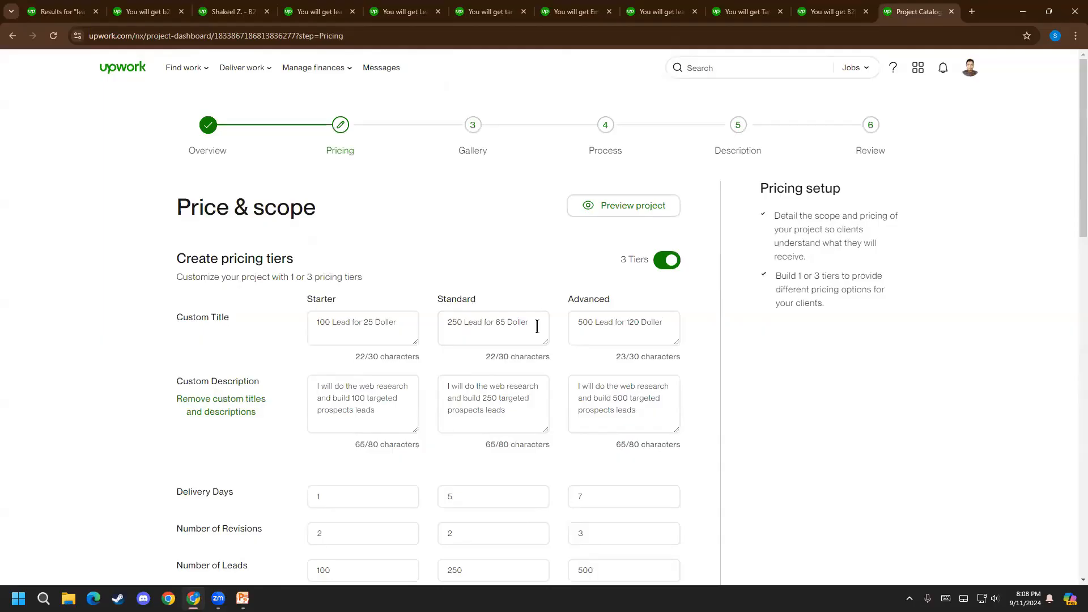
pyautogui.scroll(-5, 489, 378)
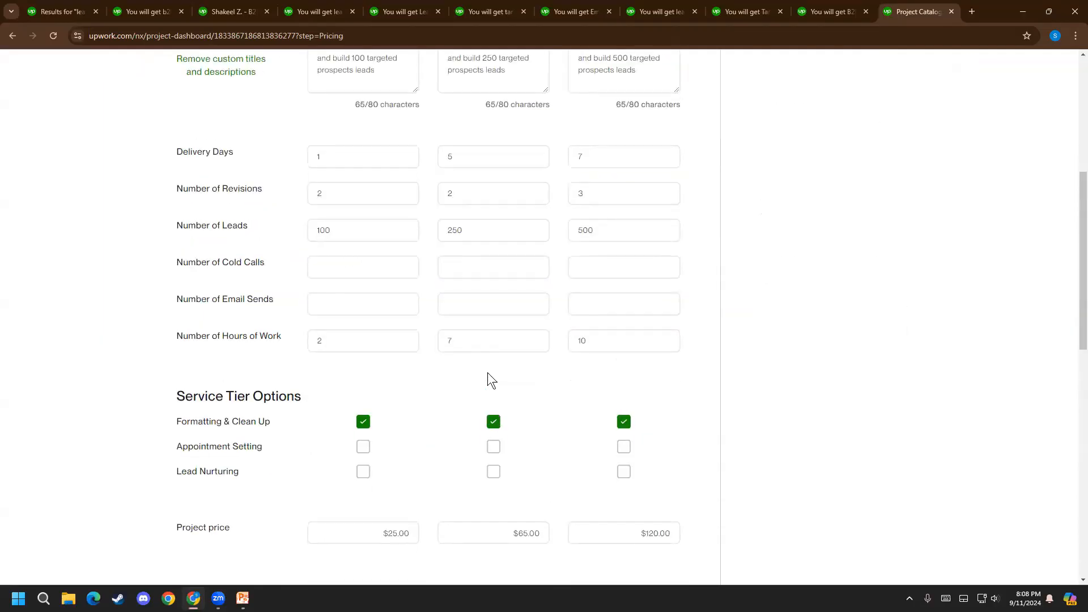
pyautogui.scroll(-4, 487, 372)
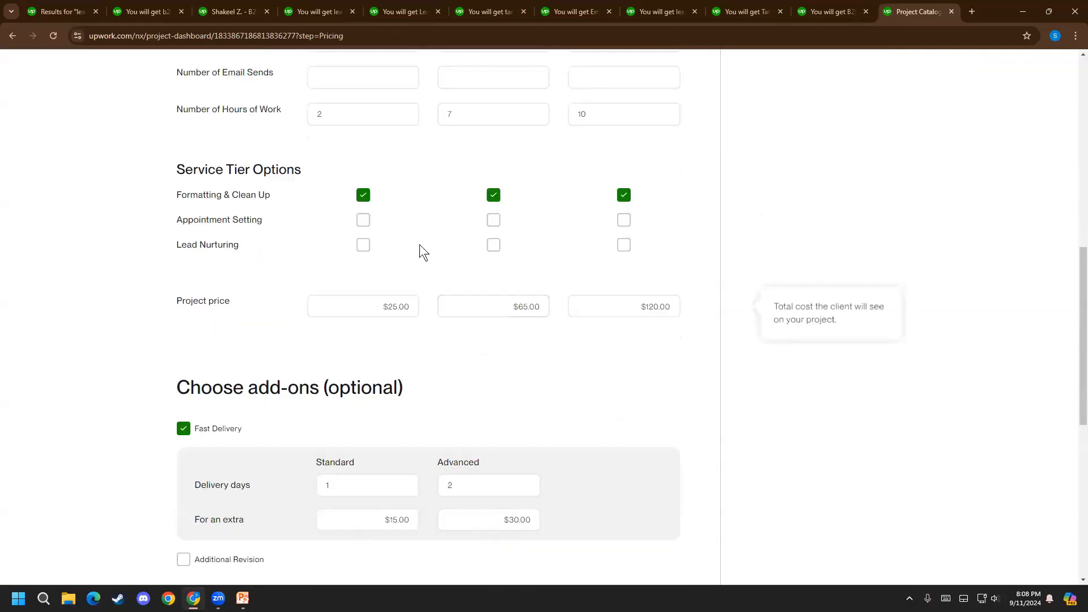
pyautogui.scroll(-1, 430, 345)
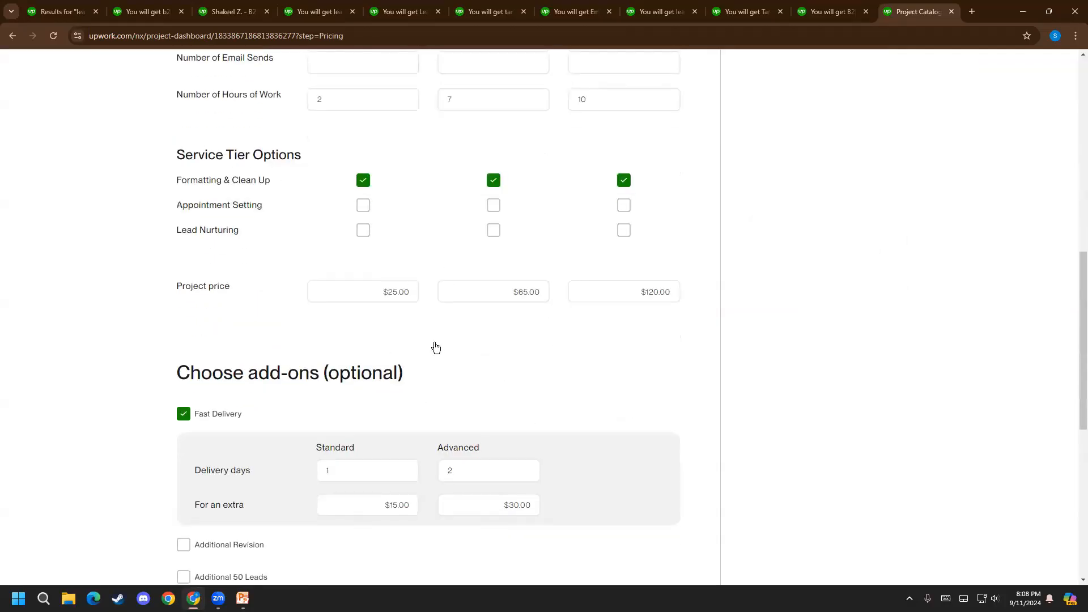
pyautogui.scroll(-5, 431, 345)
pyautogui.scroll(2, 170, 175)
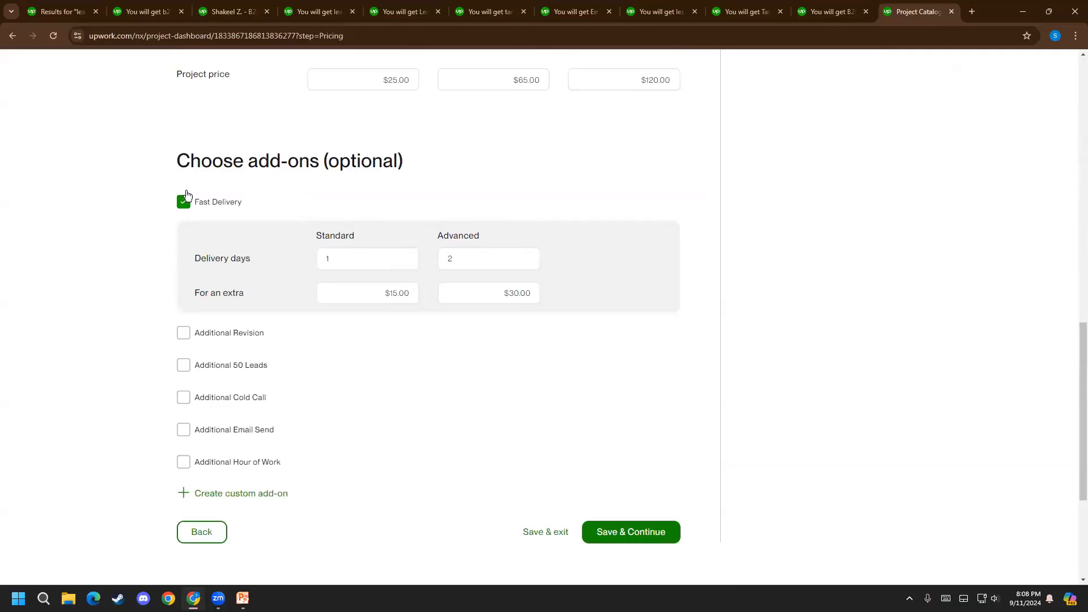
# Save the pricing details and continue to the listing's Gallery stage, starting from the project images section
pyautogui.scroll(-4, 363, 306)
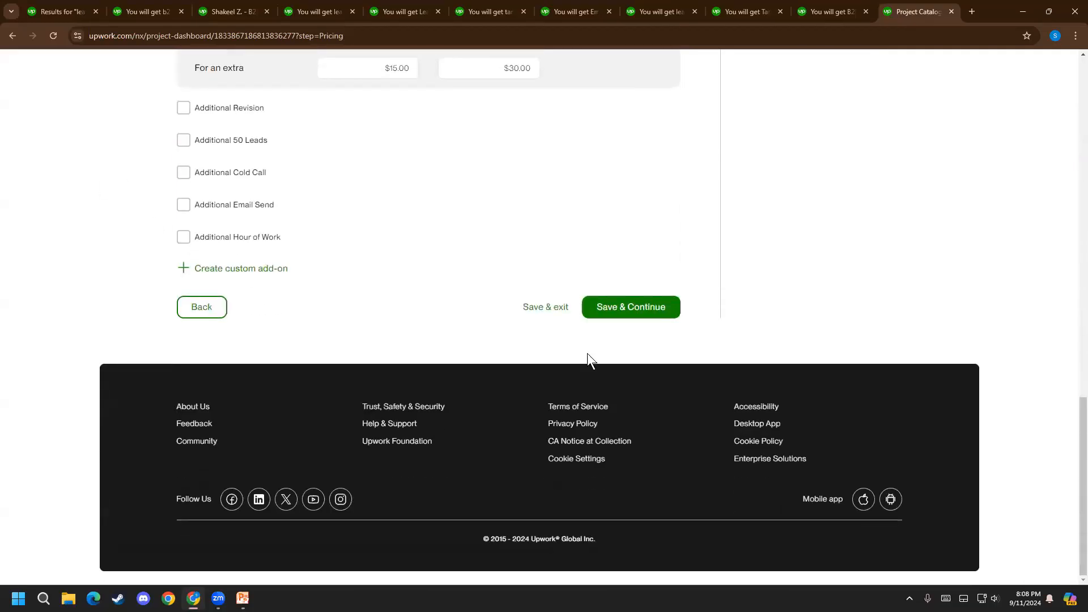
pyautogui.click(653, 318)
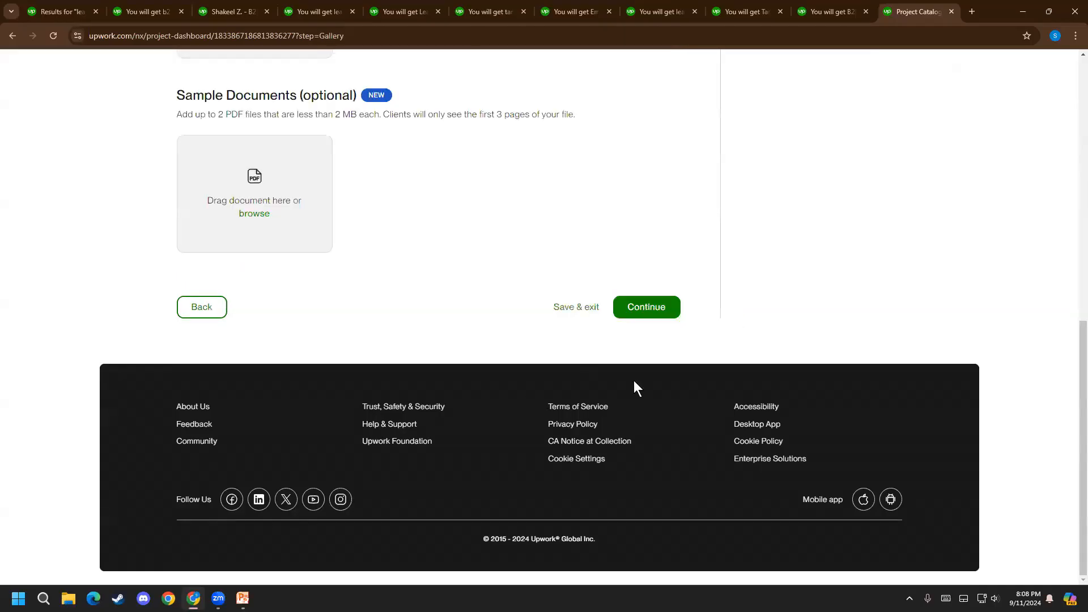
pyautogui.scroll(7, 254, 342)
pyautogui.scroll(2, 233, 323)
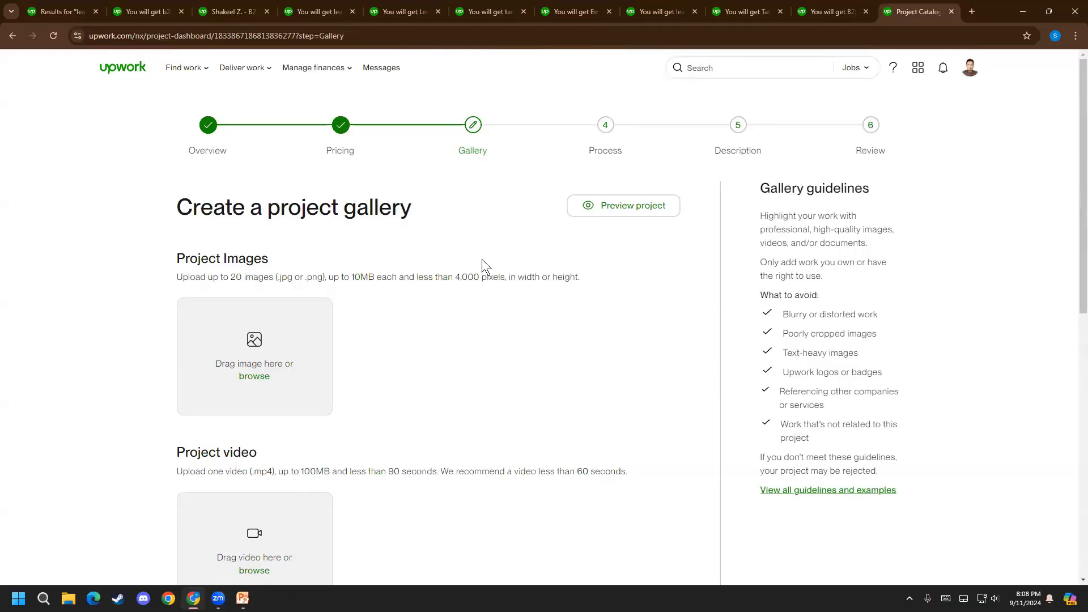
# Examine the cover images of competing lead generation projects in the search results, including the Targeted Fashion & Beauty Lead Generation listing's gallery
pyautogui.click(124, 10)
pyautogui.click(103, 8)
pyautogui.scroll(6, 132, 390)
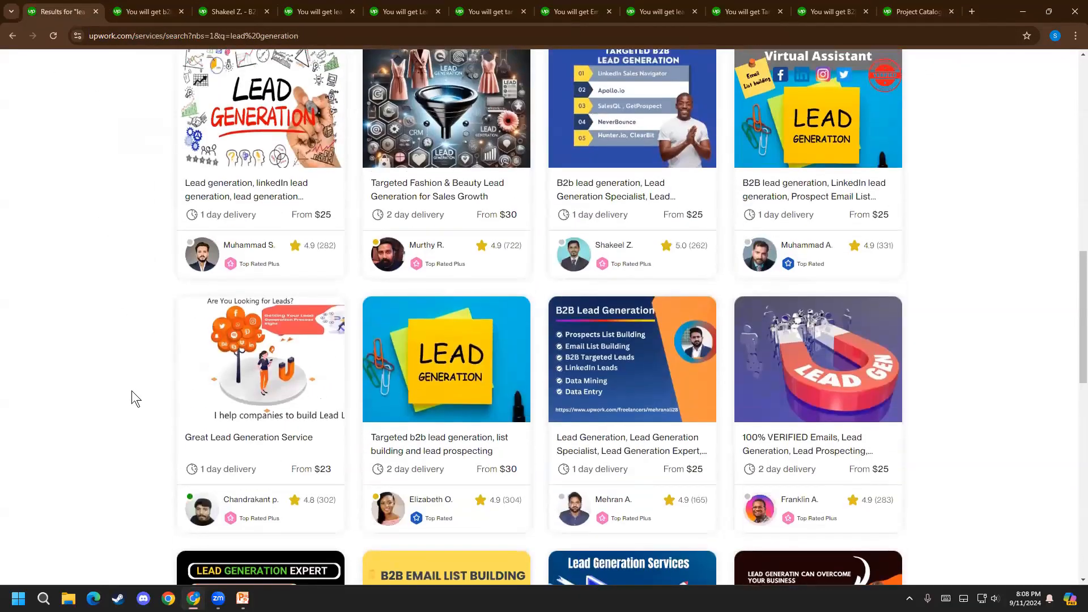
pyautogui.scroll(3, 113, 434)
pyautogui.scroll(-3, 113, 434)
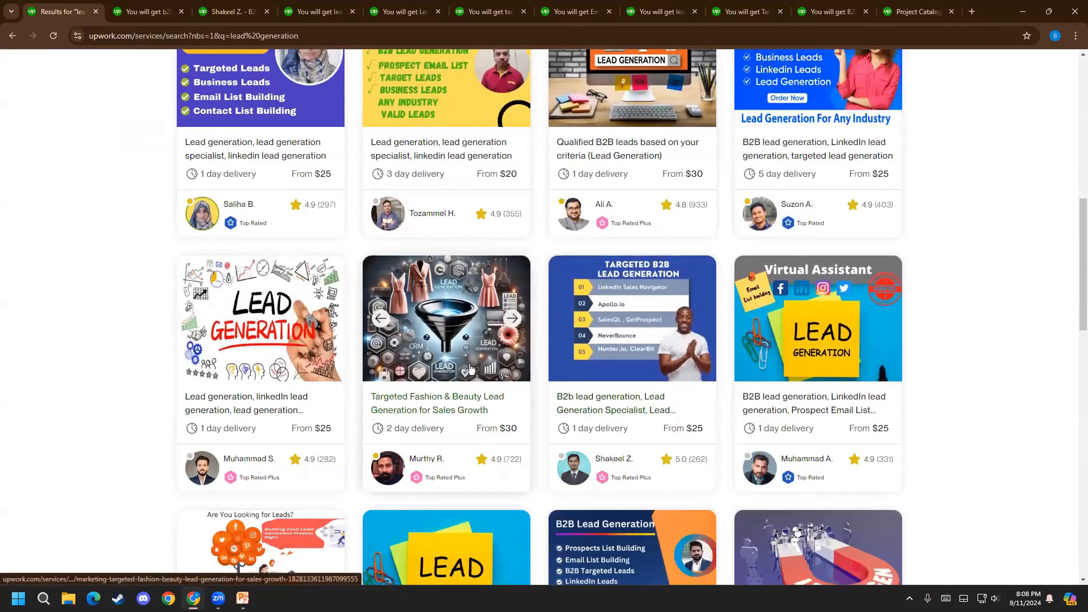
pyautogui.click(369, 357)
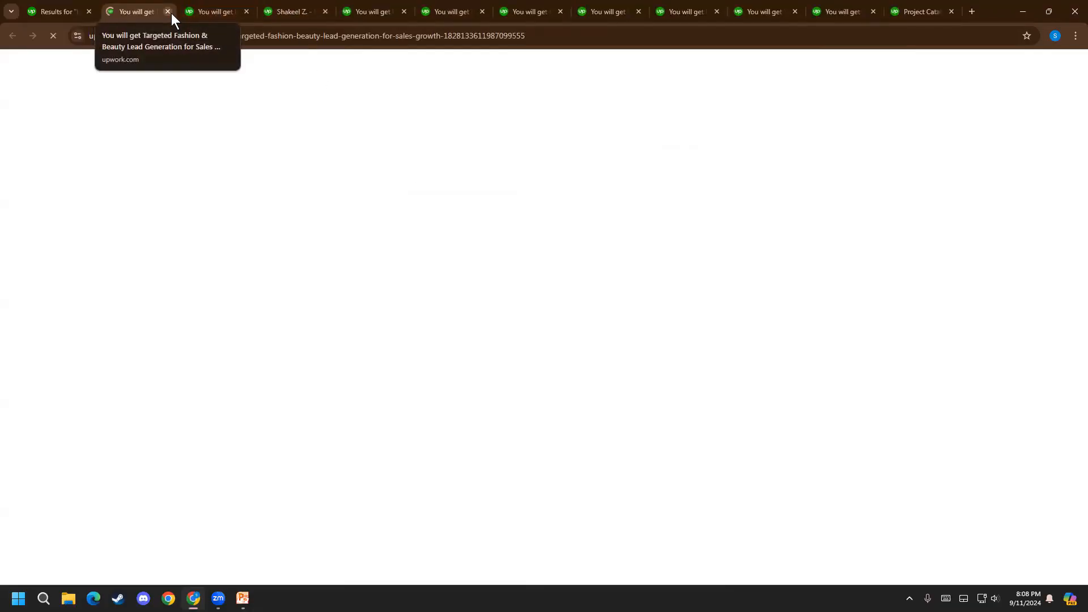
pyautogui.scroll(-3, 229, 365)
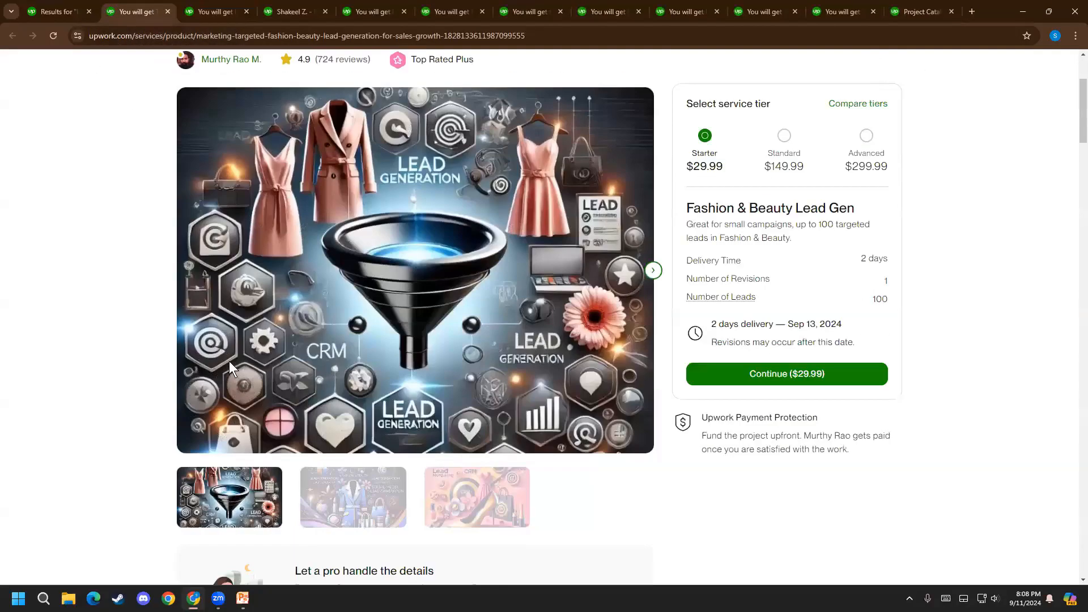
pyautogui.scroll(2, 588, 209)
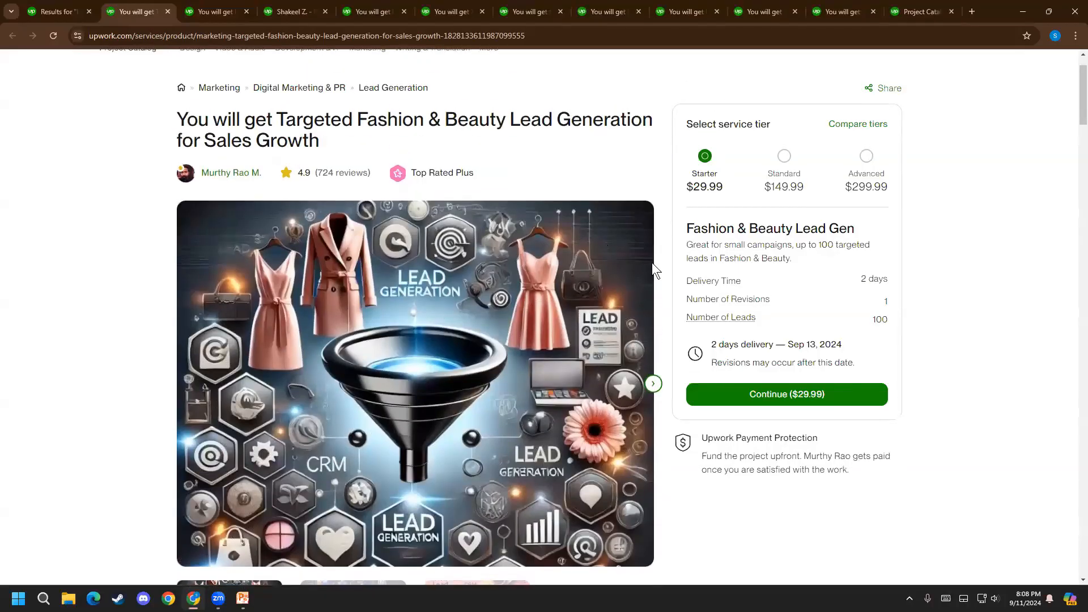
pyautogui.click(168, 10)
pyautogui.scroll(-5, 227, 386)
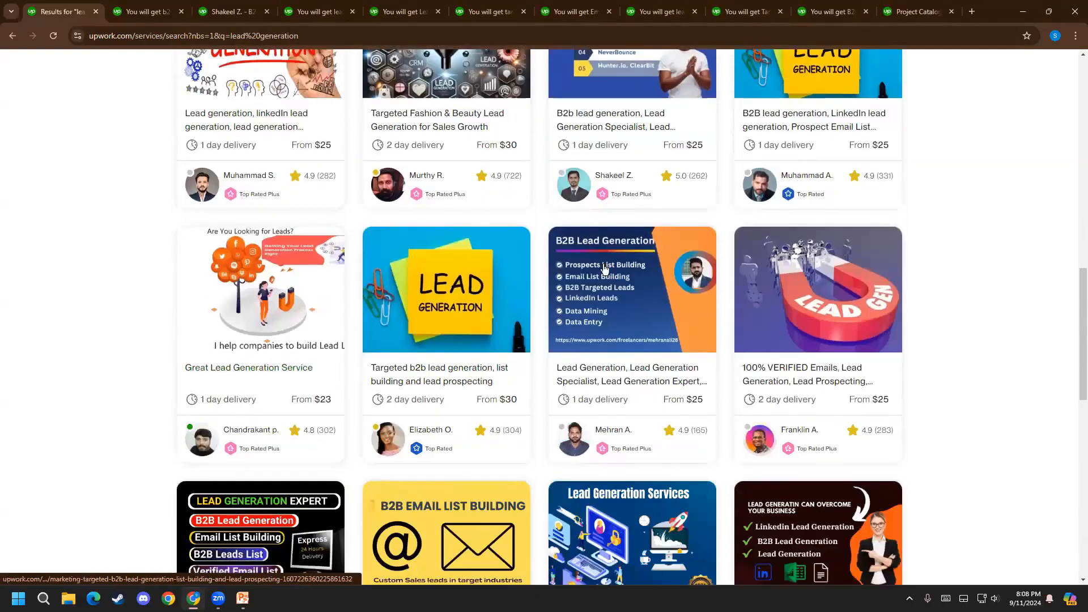
pyautogui.scroll(-5, 836, 380)
pyautogui.scroll(-1, 170, 404)
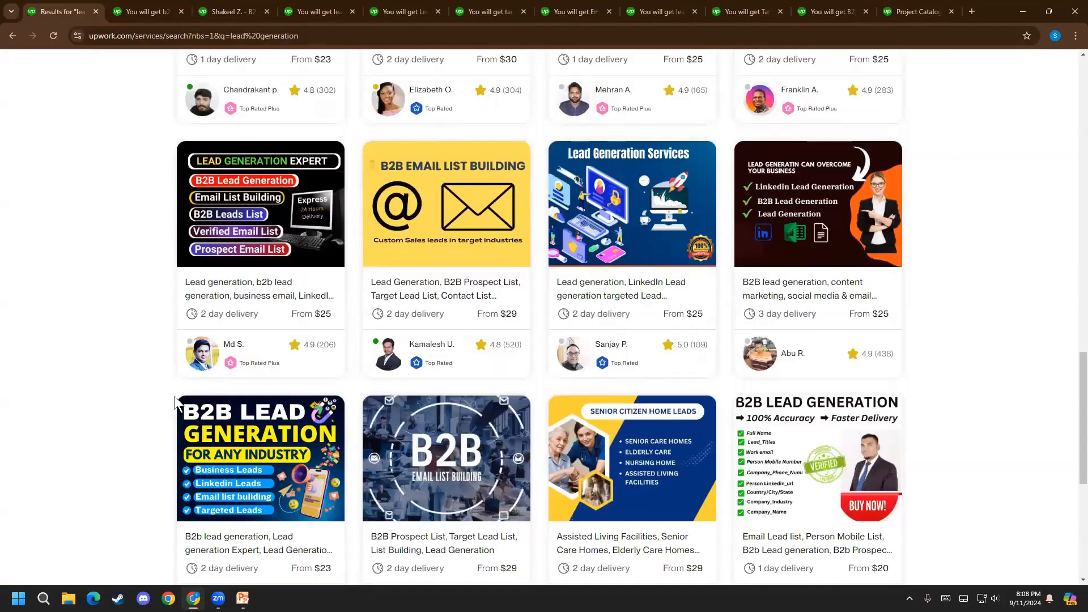
# Return to the listing draft and upload the Desktop image "upcoming" as a project image, keeping the full frame
pyautogui.click(898, 10)
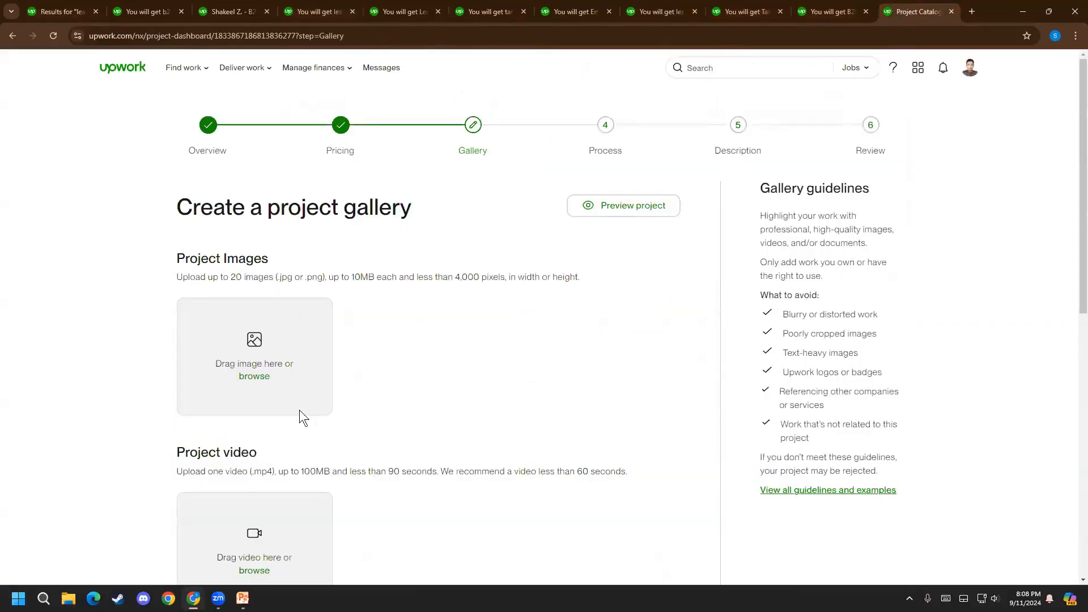
pyautogui.scroll(-1, 327, 302)
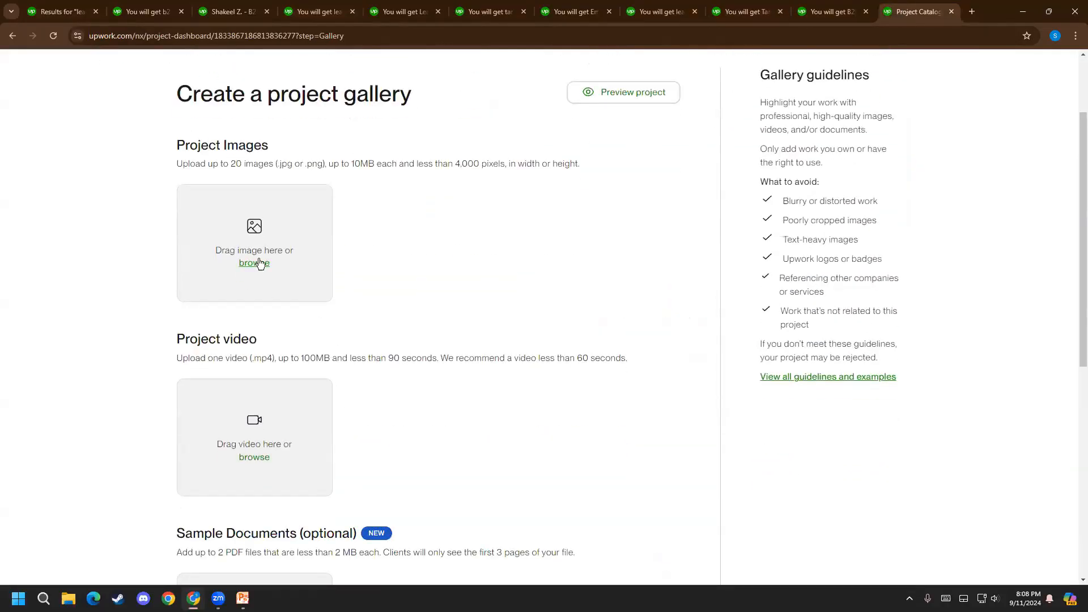
pyautogui.click(258, 262)
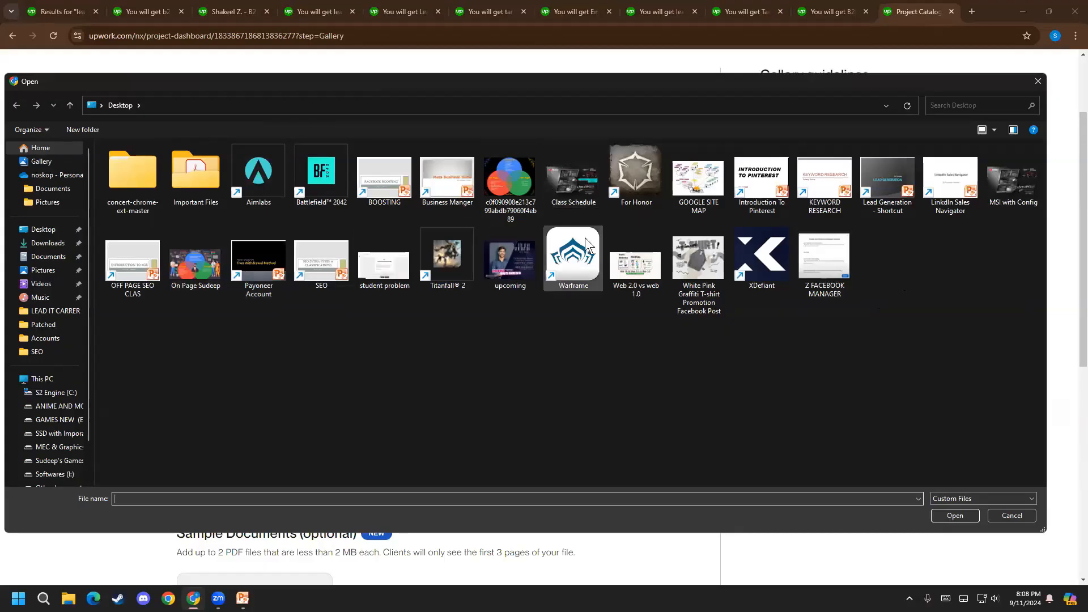
pyautogui.doubleClick(510, 259)
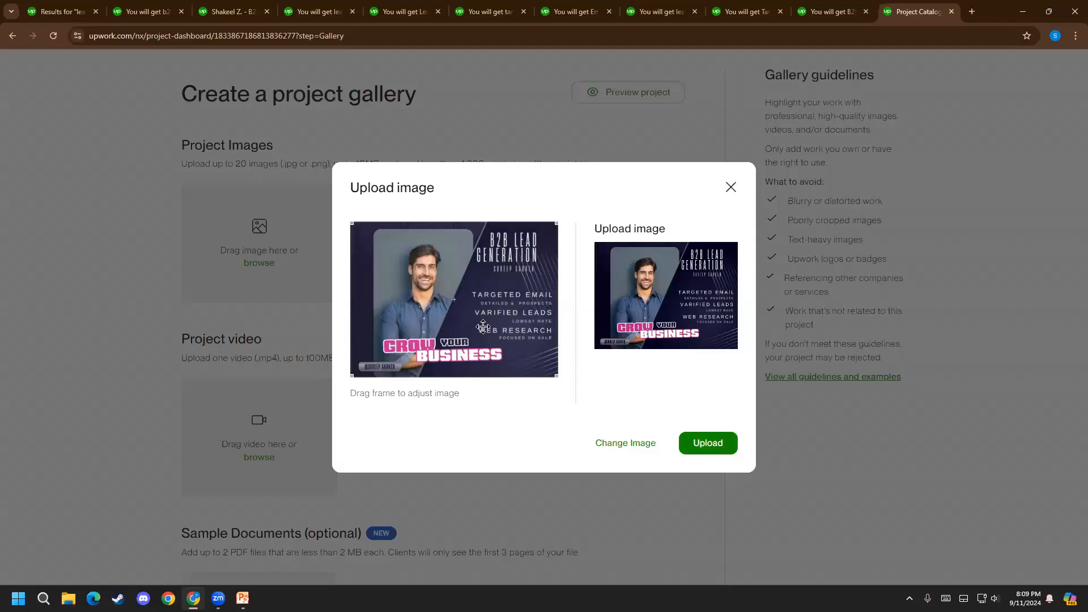
pyautogui.click(706, 443)
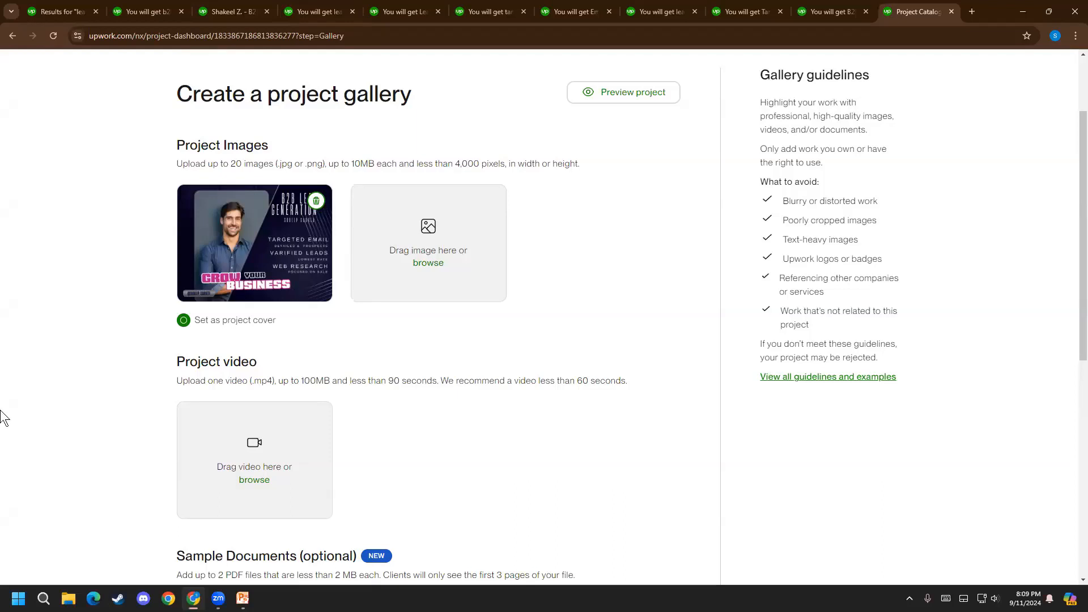
# Check the optional video and sample document sections, leave them empty, and continue to the Process stage
pyautogui.scroll(-5, 621, 336)
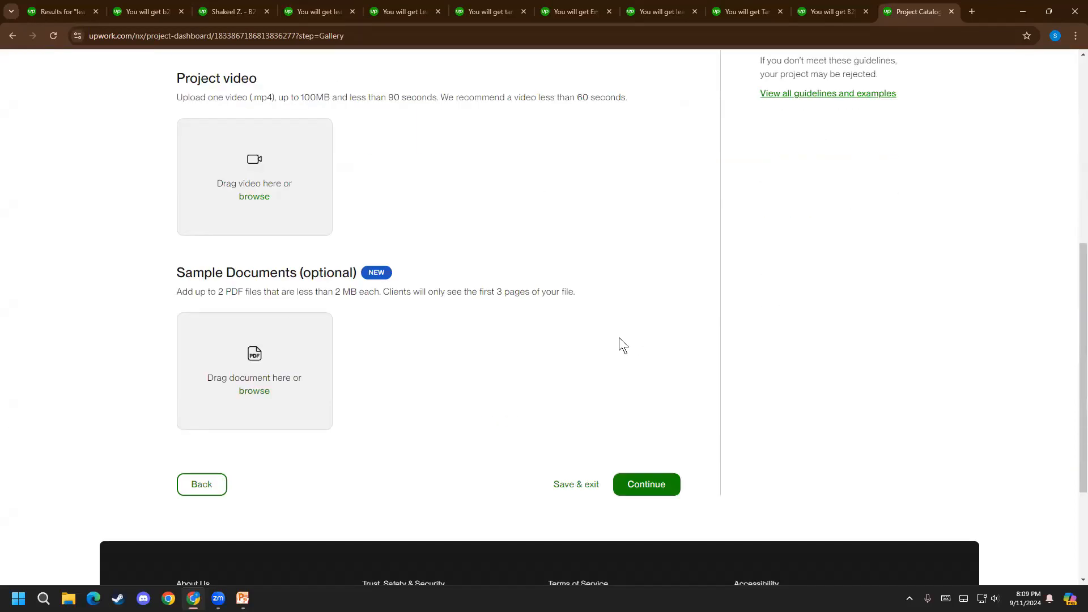
pyautogui.scroll(3, 185, 420)
pyautogui.scroll(-3, 134, 287)
pyautogui.moveTo(300, 273); pyautogui.dragTo(360, 271)
pyautogui.click(406, 320)
pyautogui.scroll(7, 652, 465)
pyautogui.scroll(-5, 656, 487)
pyautogui.scroll(5, 662, 501)
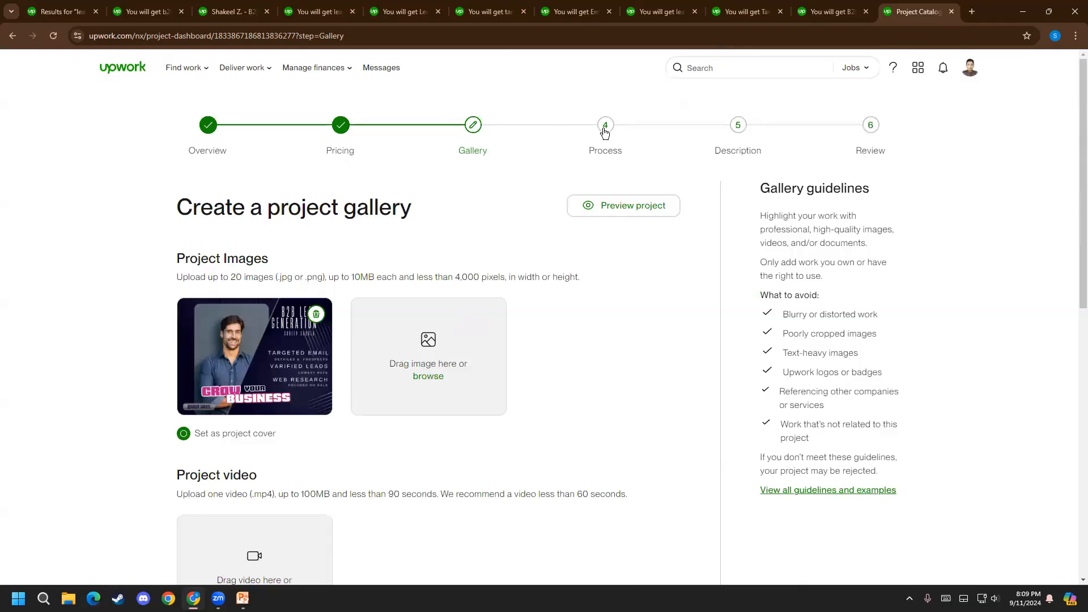
pyautogui.scroll(-10, 673, 283)
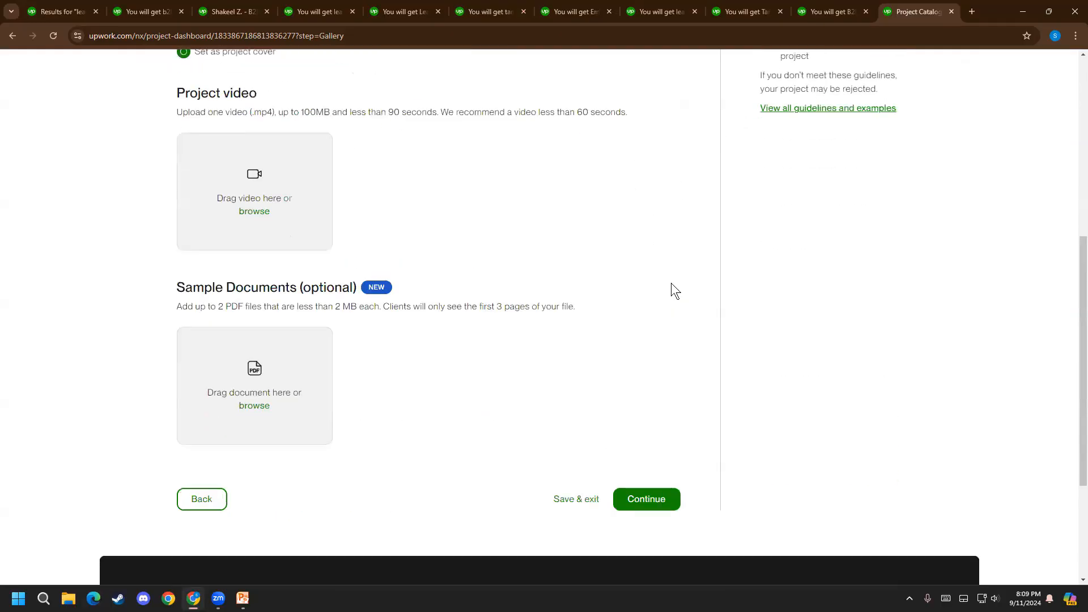
pyautogui.click(657, 315)
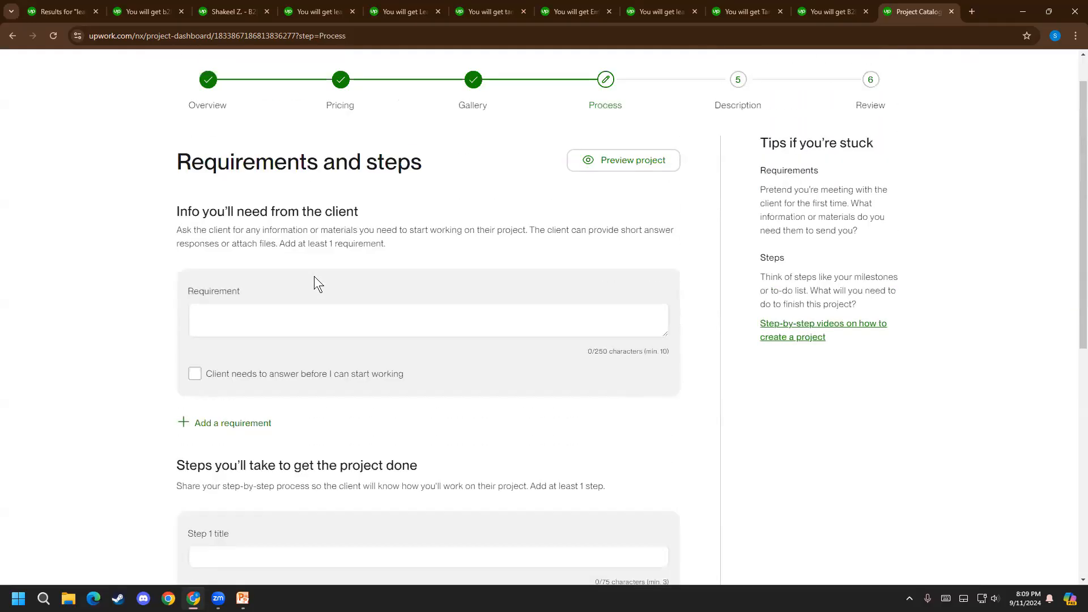
# Read the Process stage's client information instructions and review the requirement and project step fields
pyautogui.moveTo(247, 256); pyautogui.dragTo(334, 258)
pyautogui.click(333, 260)
pyautogui.click(332, 372)
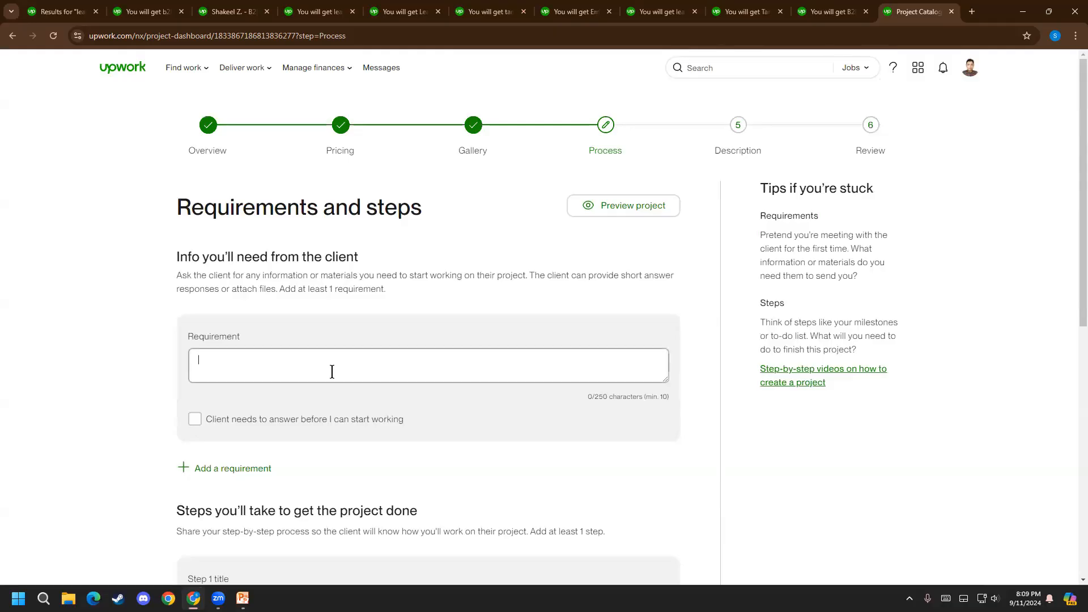
pyautogui.moveTo(216, 246); pyautogui.dragTo(313, 258)
pyautogui.click(309, 257)
pyautogui.moveTo(228, 256); pyautogui.dragTo(301, 261)
pyautogui.click(300, 261)
pyautogui.moveTo(202, 256); pyautogui.dragTo(293, 273)
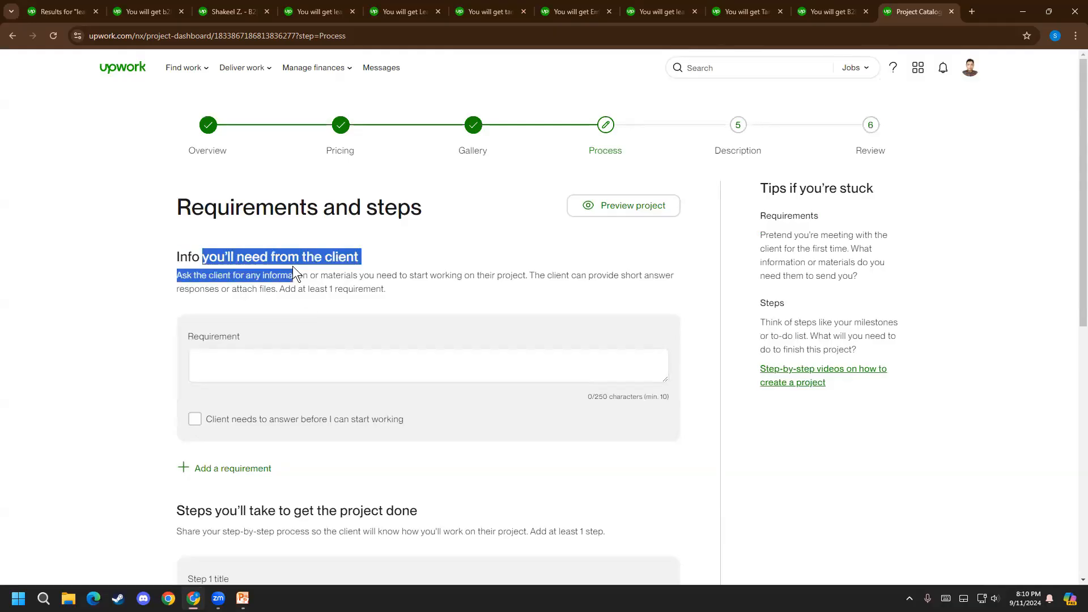
pyautogui.click(267, 354)
pyautogui.scroll(-3, 27, 406)
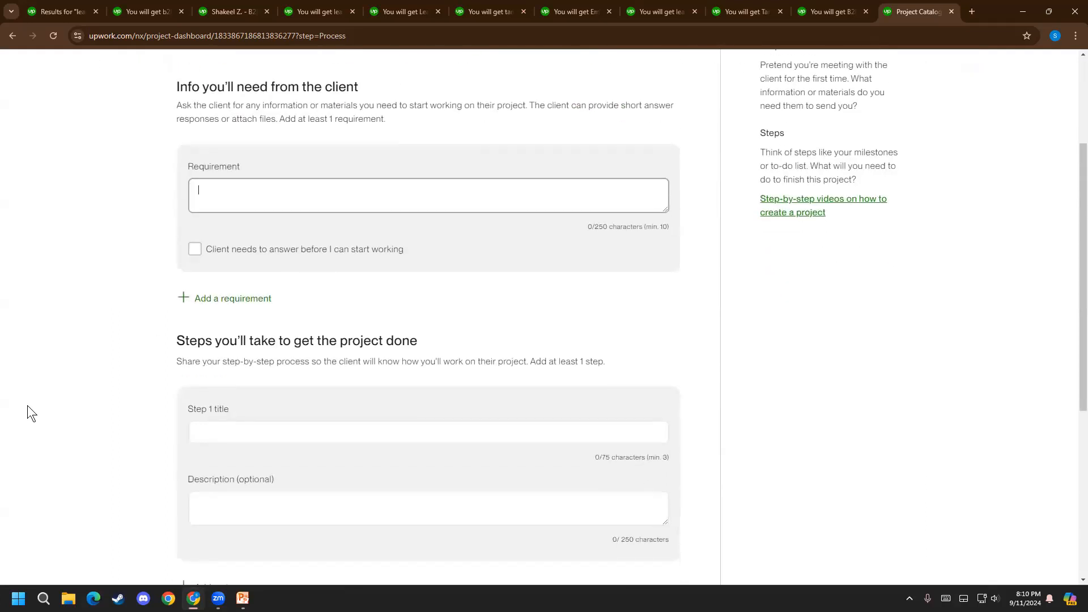
pyautogui.click(234, 421)
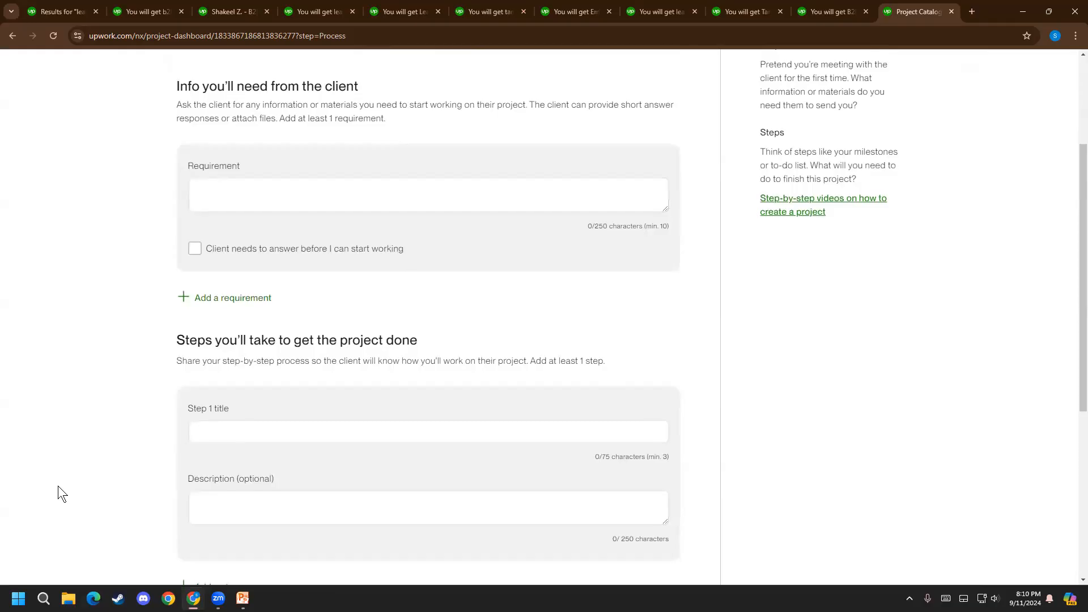
pyautogui.scroll(-5, 58, 485)
pyautogui.scroll(3, 61, 482)
pyautogui.scroll(2, 62, 479)
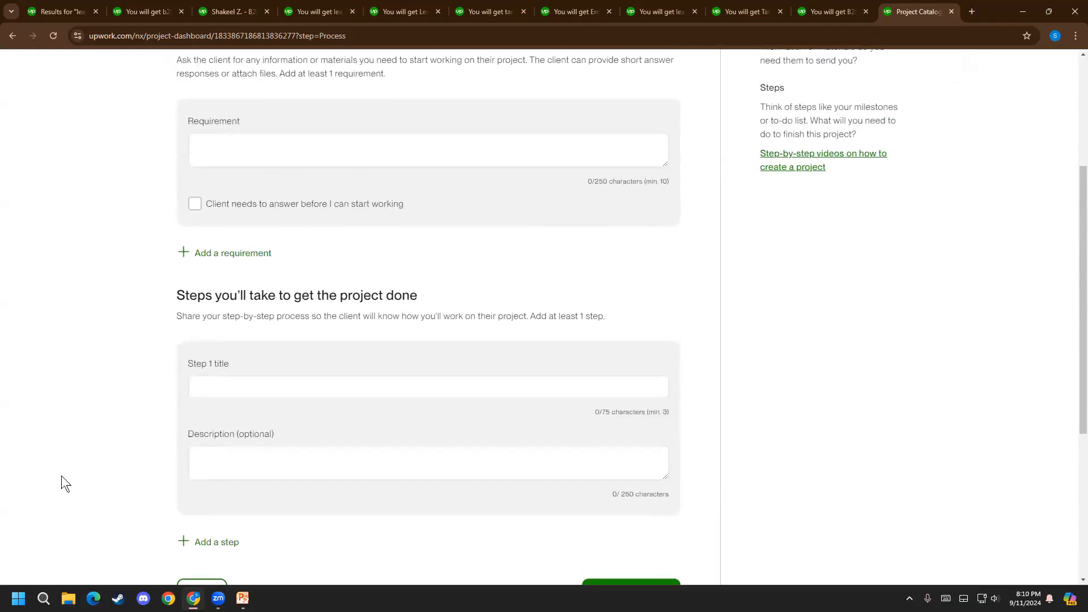
pyautogui.click(259, 386)
pyautogui.click(259, 385)
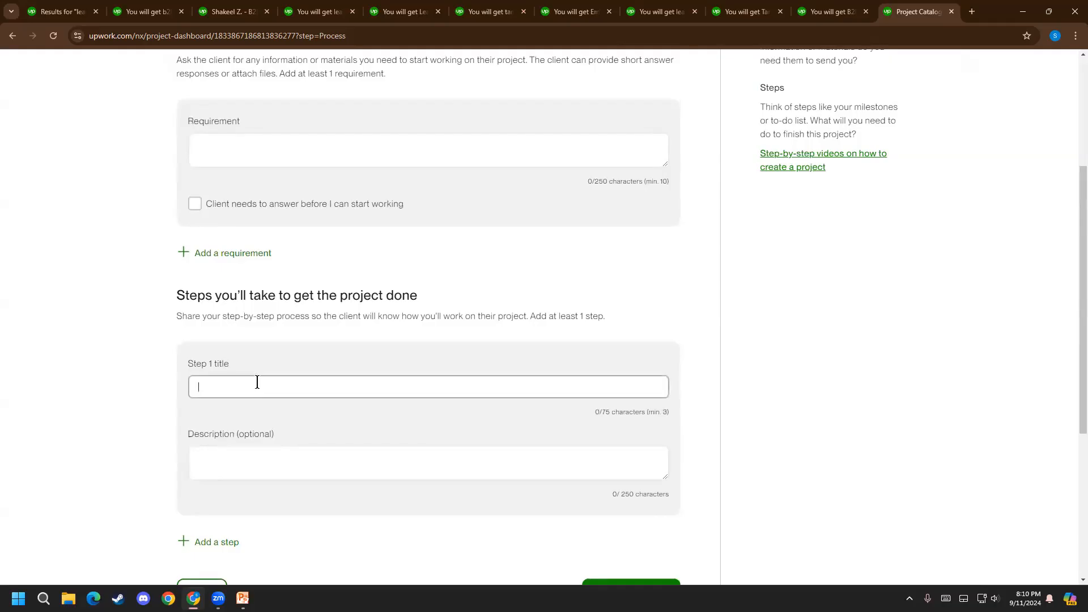
pyautogui.write('I wil')
pyautogui.write('l need the ')
pyautogui.write('Website fo')
pyautogui.write('rom your')
pyautogui.press('BackSpace')
pyautogui.press('BackSpace')
pyautogui.press('BackSpace')
pyautogui.press('BackSpace')
pyautogui.press('BackSpace')
pyautogui.press('BackSpace')
pyautogui.press('BackSpace')
pyautogui.press('BackSpace')
pyautogui.press('BackSpace')
pyautogui.press('BackSpace')
pyautogui.press('BackSpace')
pyautogui.press('BackSpace')
pyautogui.press('BackSpace')
pyautogui.press('BackSpace')
pyautogui.press('BackSpace')
pyautogui.press('BackSpace')
pyautogui.write('link From yu')
pyautogui.press('BackSpace')
pyautogui.write('our')
pyautogui.scroll(3, 257, 382)
pyautogui.moveTo(202, 212); pyautogui.dragTo(287, 208)
pyautogui.click(287, 208)
pyautogui.scroll(-3, 330, 401)
pyautogui.click(326, 387)
pyautogui.hotkey('ctrl', 'a')
pyautogui.hotkey('ctrl', 'x')
pyautogui.click(335, 158)
pyautogui.hotkey('ctrl', 'v')
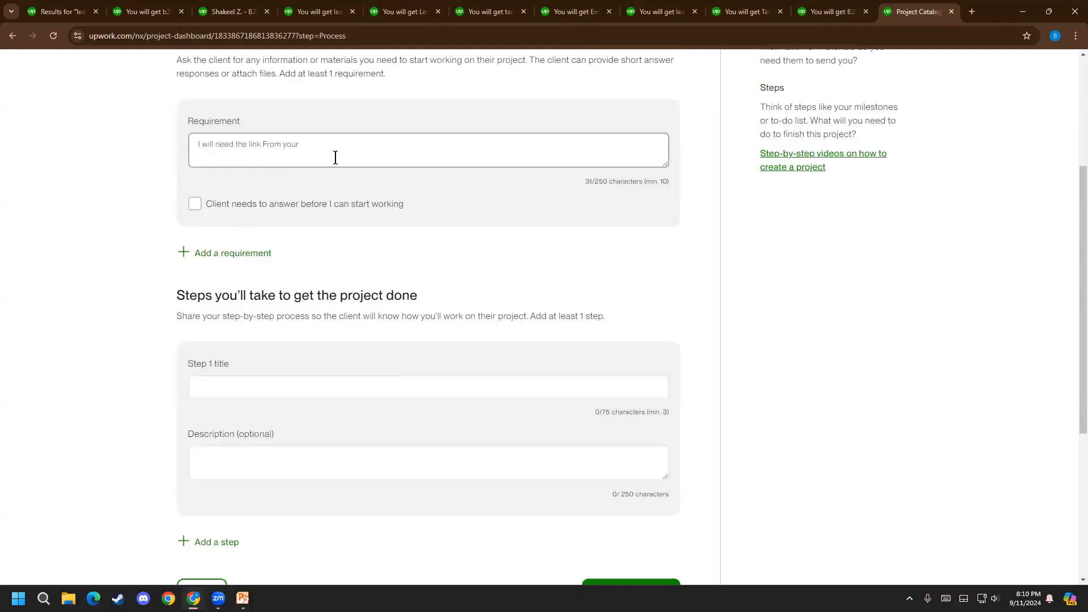
pyautogui.write('website')
pyautogui.press('BackSpace')
pyautogui.press('BackSpace')
pyautogui.press('BackSpace')
pyautogui.press('BackSpace')
pyautogui.press('BackSpace')
pyautogui.press('BackSpace')
pyautogui.press('BackSpace')
pyautogui.press('BackSpace')
pyautogui.press('BackSpace')
pyautogui.press('BackSpace')
pyautogui.press('BackSpace')
pyautogui.press('BackSpace')
pyautogui.press('BackSpace')
pyautogui.press('BackSpace')
pyautogui.press('BackSpace')
pyautogui.press('BackSpace')
pyautogui.press('BackSpace')
pyautogui.press('BackSpace')
pyautogui.press('BackSpace')
pyautogui.press('BackSpace')
pyautogui.scroll(4, 55, 148)
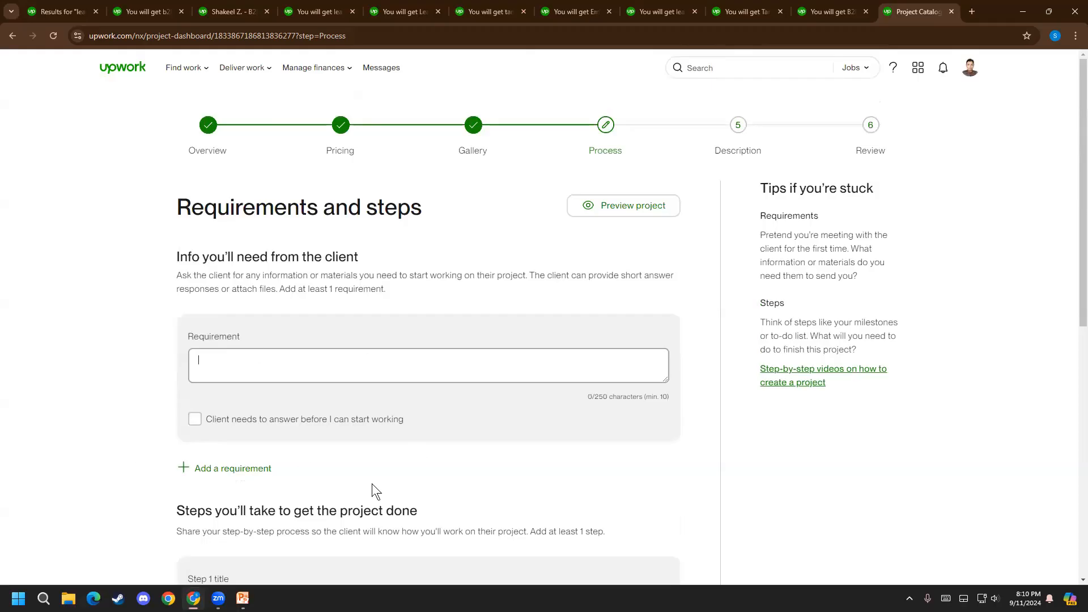
# Enter "What your goal and your website url" as the client requirement and try to save the process details
pyautogui.click(233, 366)
pyautogui.write('What your goal and your website url.')
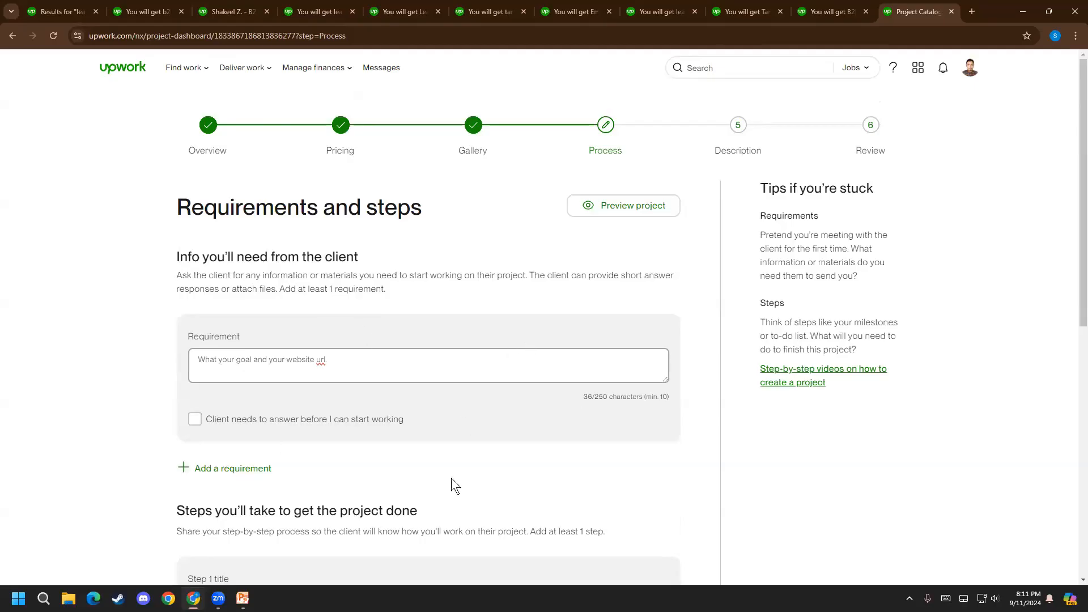
pyautogui.scroll(-7, 451, 499)
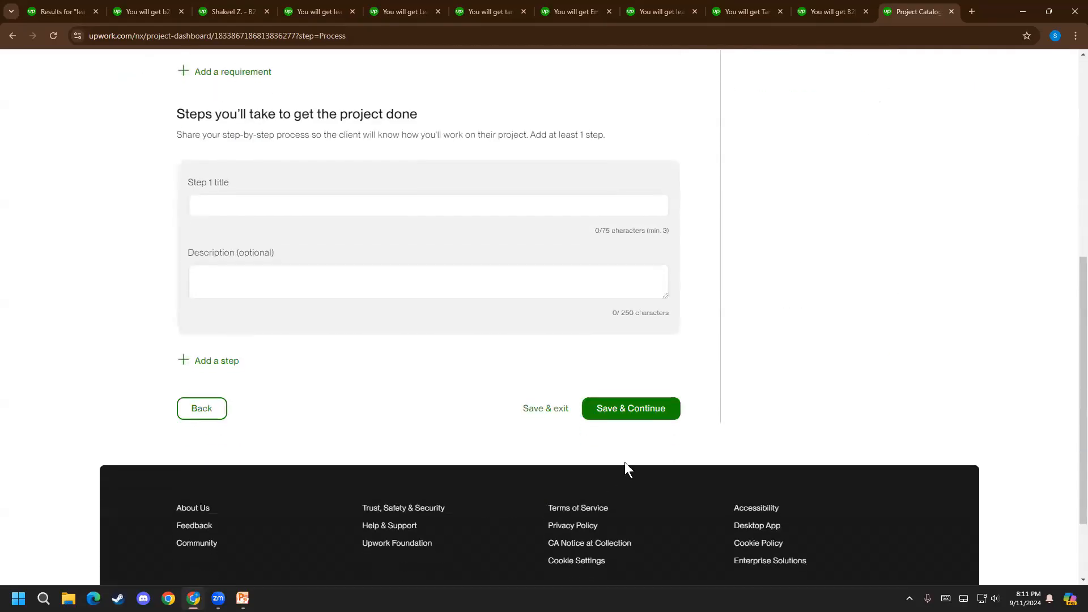
pyautogui.click(635, 411)
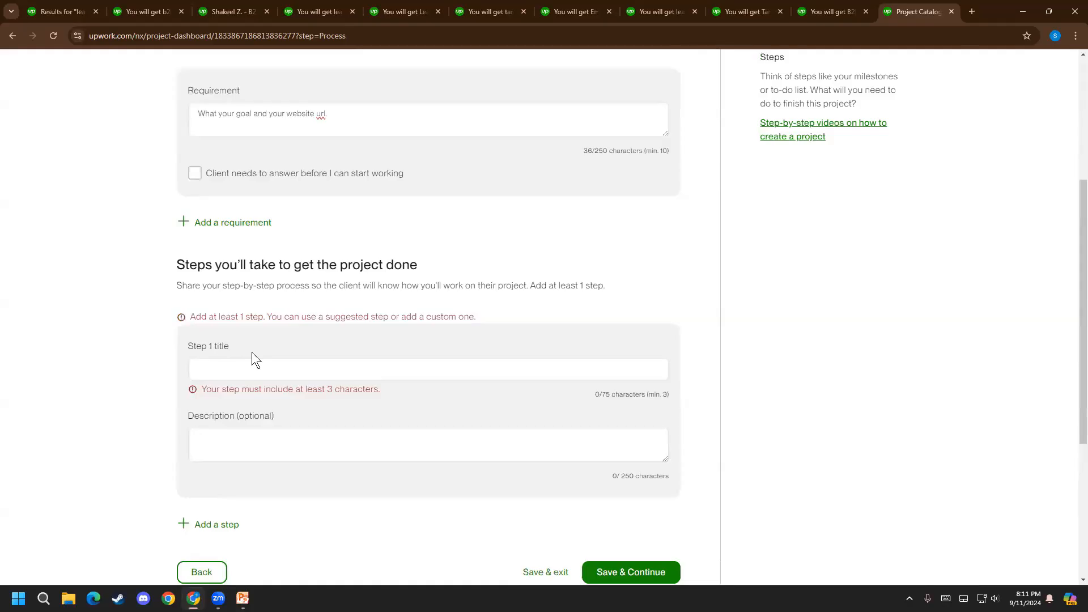
# Title step 1 "Give your Website url", leave its description empty, and save to continue to the Description stage
pyautogui.click(254, 369)
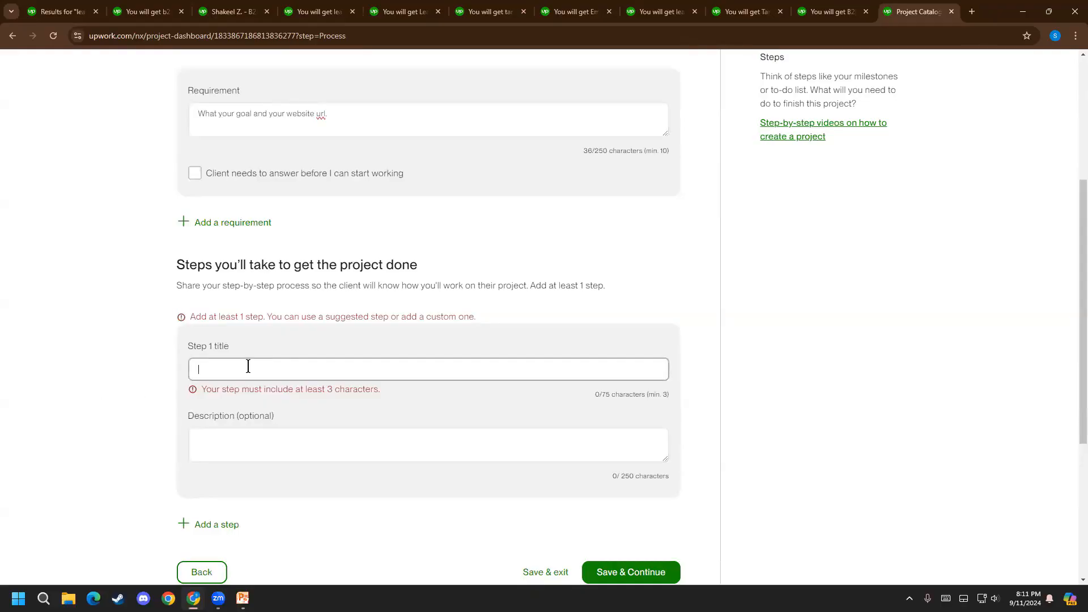
pyautogui.moveTo(195, 285); pyautogui.dragTo(536, 285)
pyautogui.click(488, 314)
pyautogui.click(342, 371)
pyautogui.write('Give yu')
pyautogui.press('BackSpace')
pyautogui.write('our Webste')
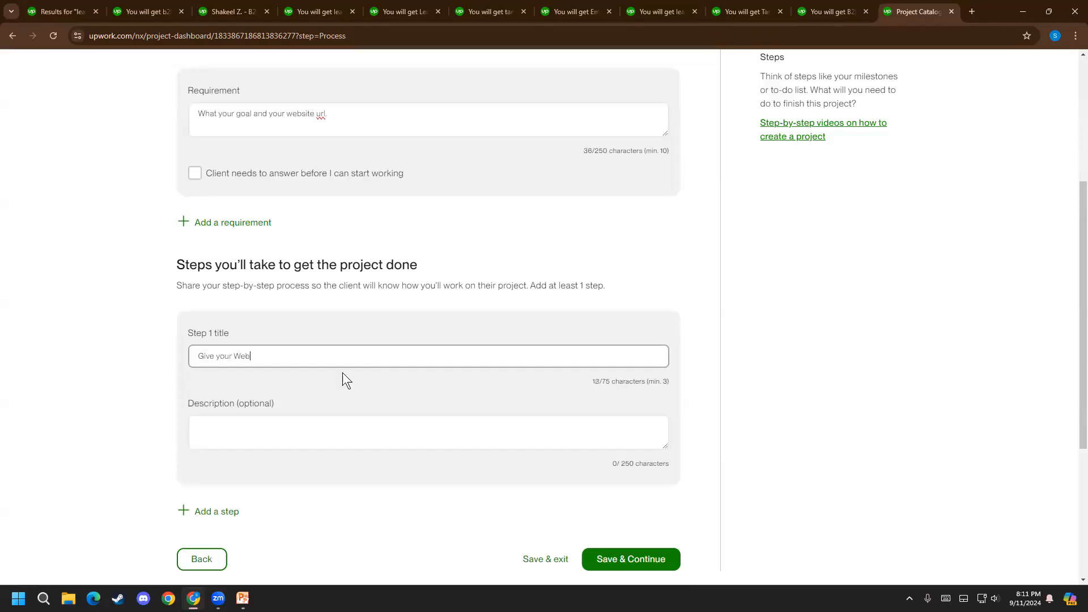
pyautogui.press('BackSpace')
pyautogui.press('BackSpace')
pyautogui.write('ite url')
pyautogui.click(267, 421)
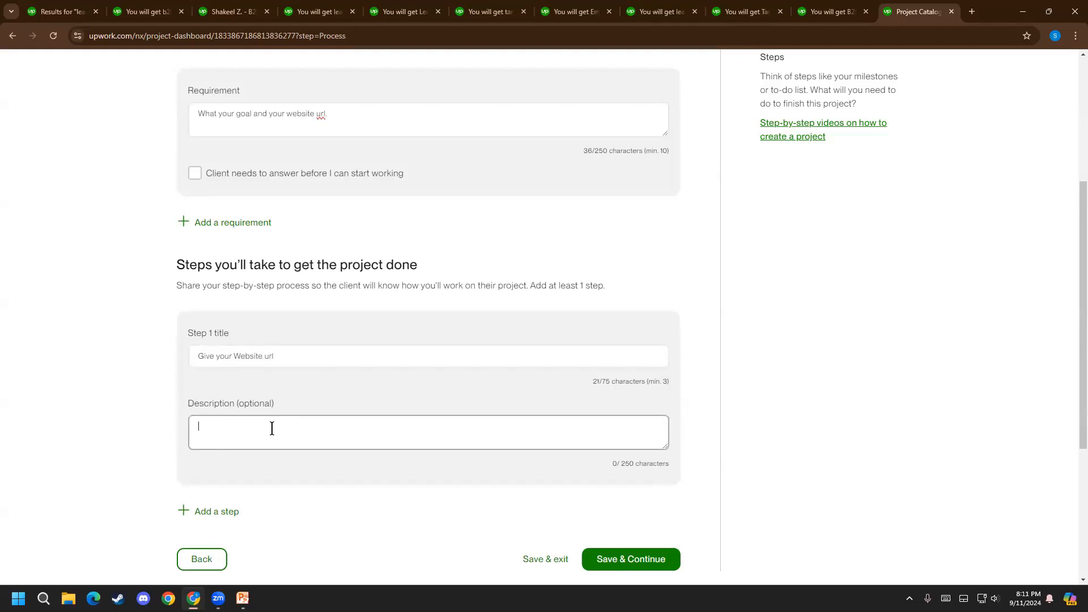
pyautogui.click(613, 560)
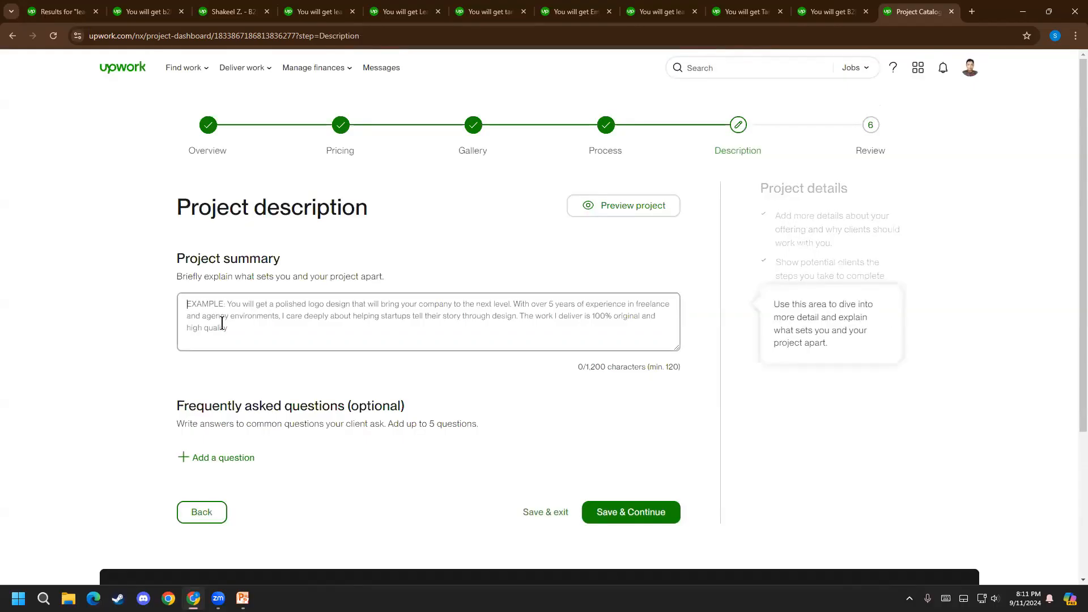
# Copy the "Hey, Are you looking for a B2B Lead Generation Expert" paragraph from the competing b2b lead generation listing into the project summary
pyautogui.click(103, 7)
pyautogui.click(147, 11)
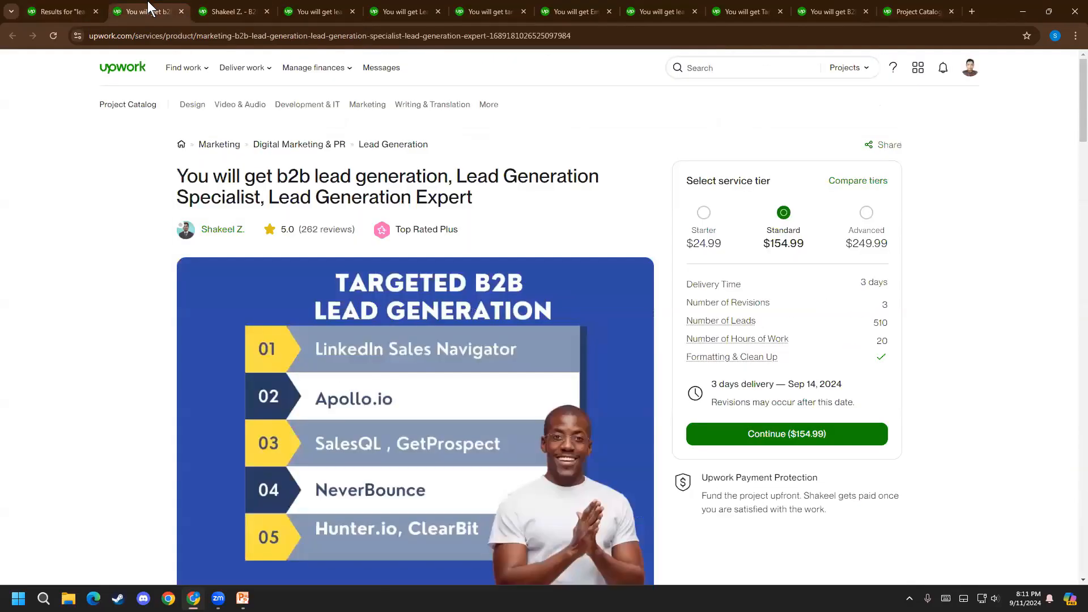
pyautogui.scroll(-12, 293, 385)
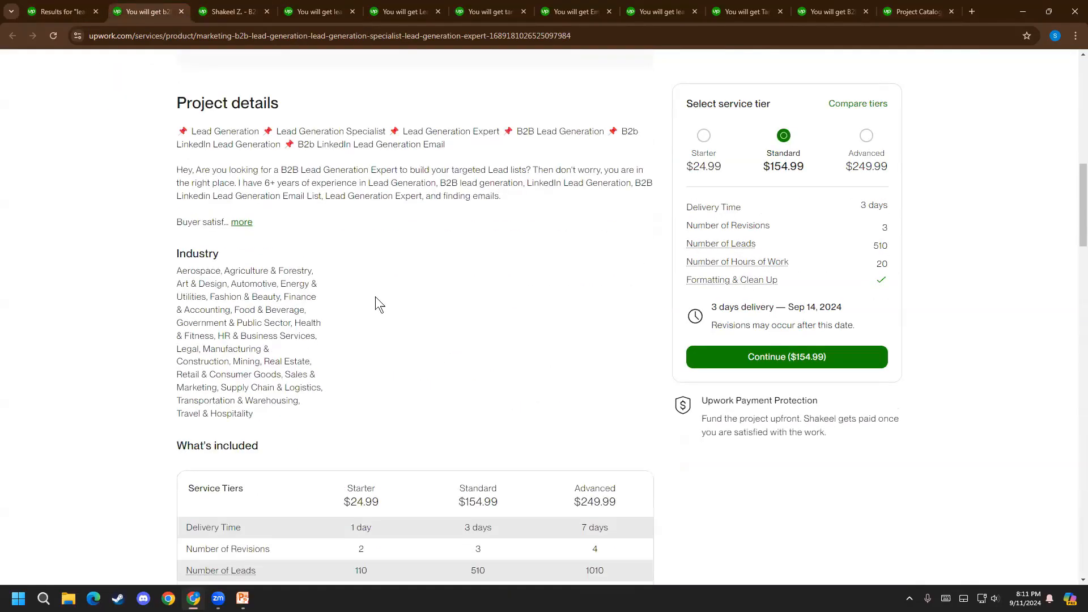
pyautogui.moveTo(422, 188); pyautogui.dragTo(179, 155)
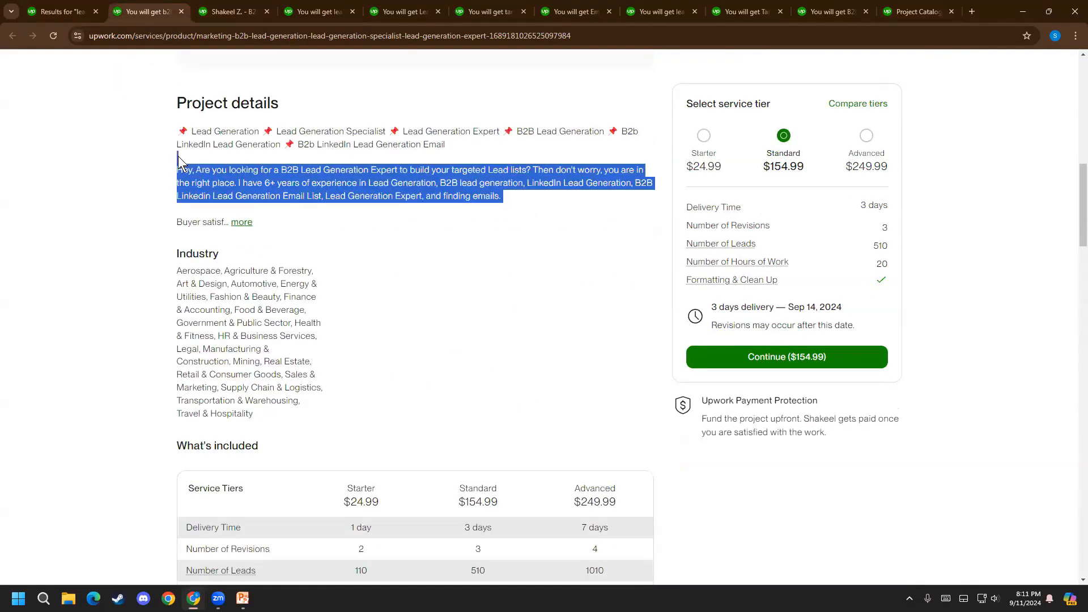
pyautogui.click(241, 224)
pyautogui.moveTo(508, 183); pyautogui.dragTo(659, 195)
pyautogui.rightClick(314, 164)
pyautogui.click(331, 173)
pyautogui.click(904, 9)
pyautogui.click(255, 299)
pyautogui.hotkey('ctrl', 'v')
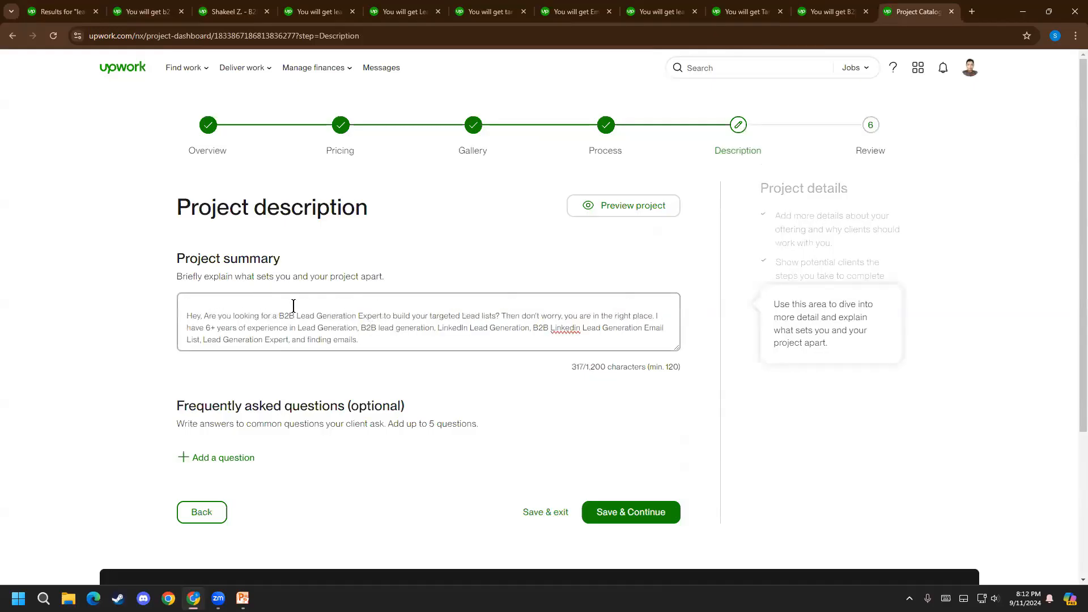
# Remove the blank line above the project summary text, start a new line at its end, and check a competing lead generation listing
pyautogui.click(188, 315)
pyautogui.press('BackSpace')
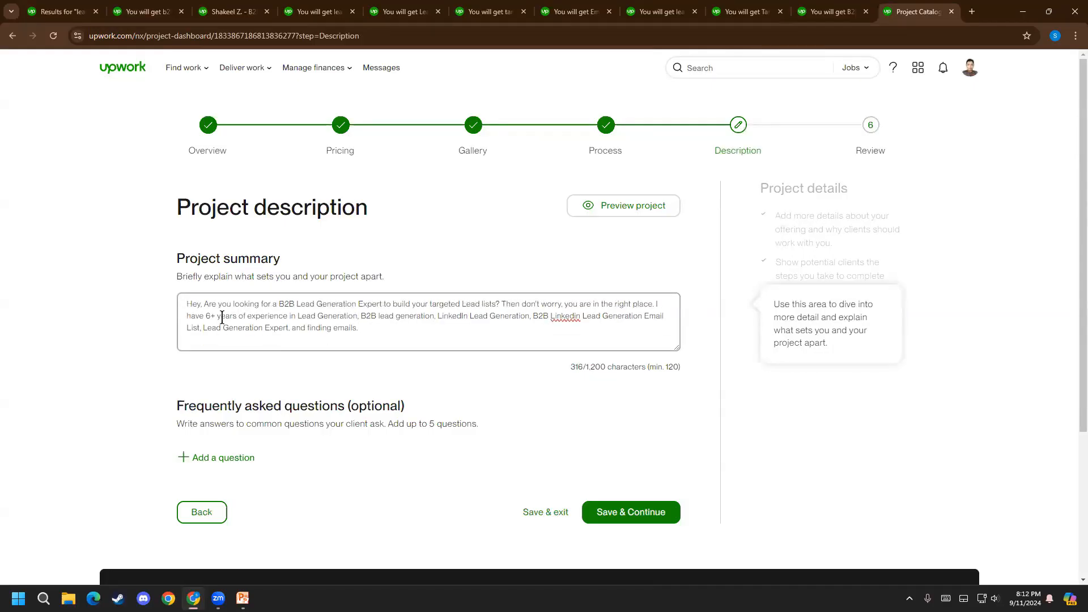
pyautogui.click(382, 339)
pyautogui.press('Return')
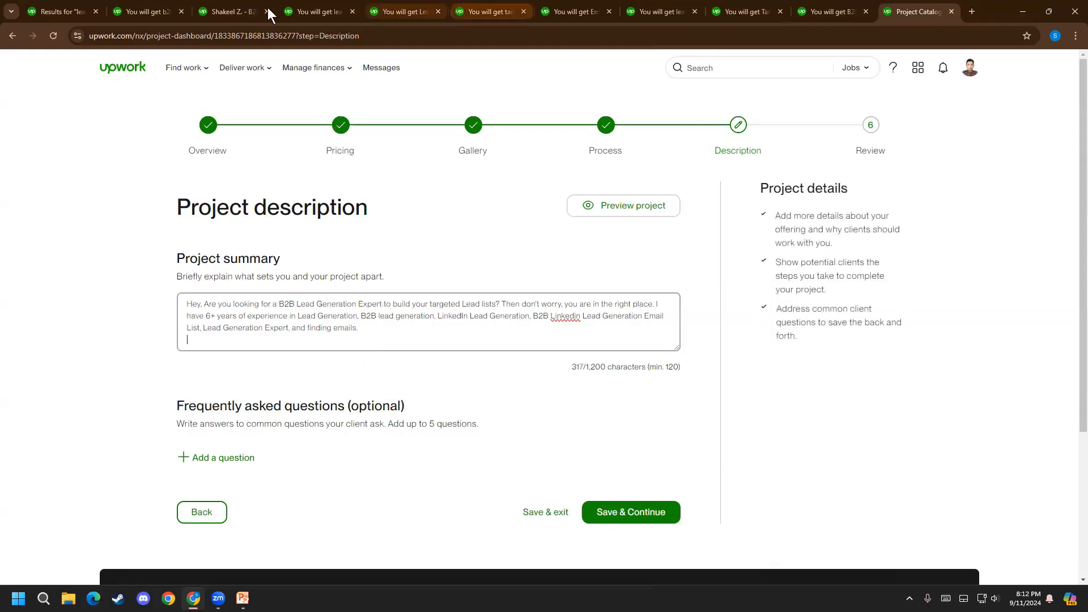
pyautogui.click(328, 12)
pyautogui.click(403, 12)
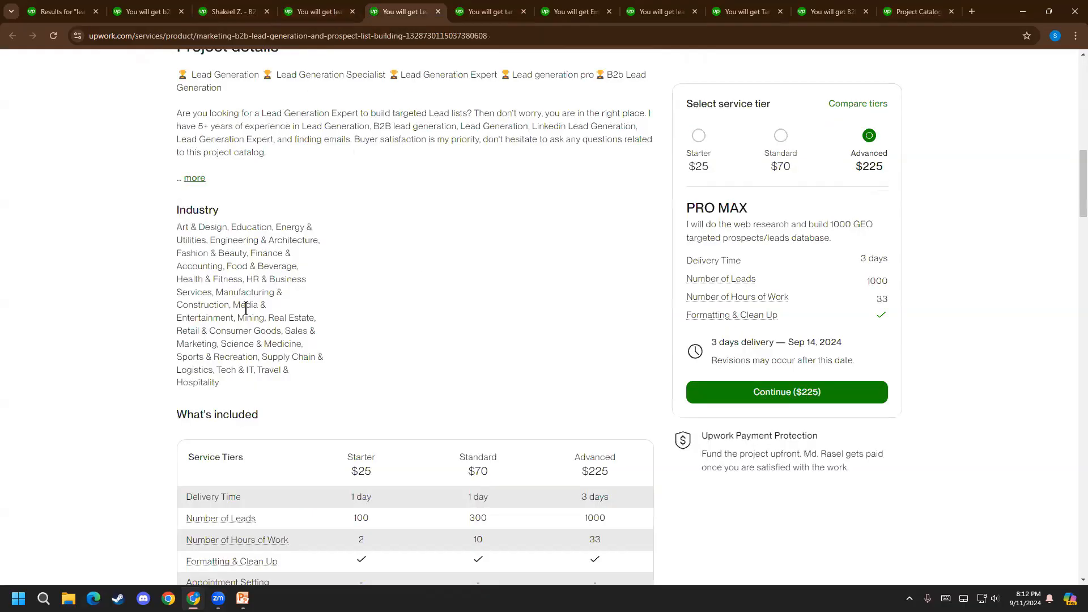
pyautogui.click(906, 1)
pyautogui.moveTo(219, 312)
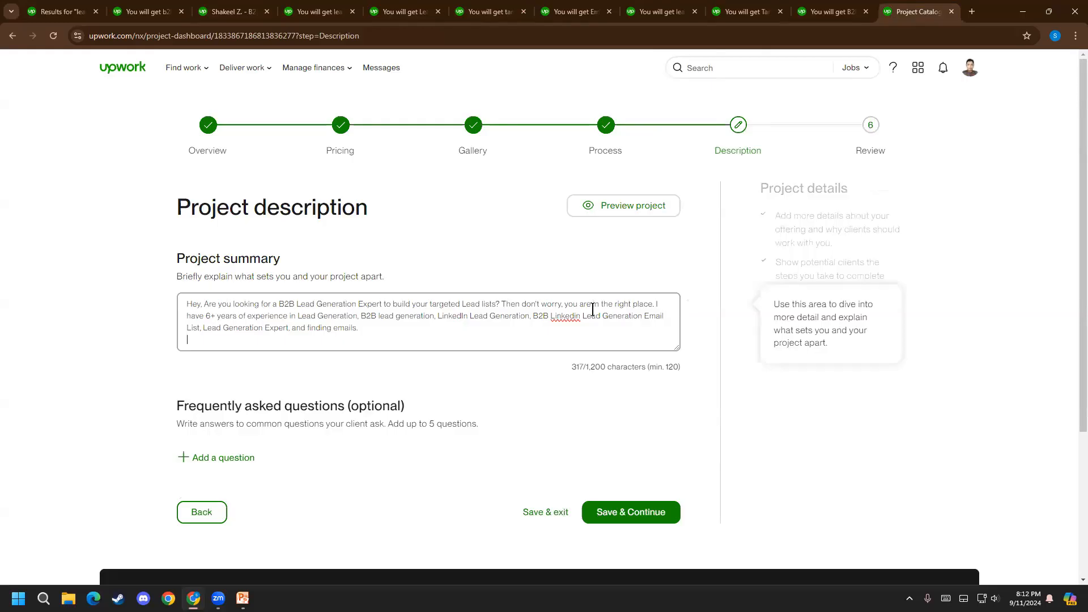
# Break the project summary into separate lines after "targeted Lead lists?" and after "B2B lead generation,"
pyautogui.click(502, 303)
pyautogui.press('Return')
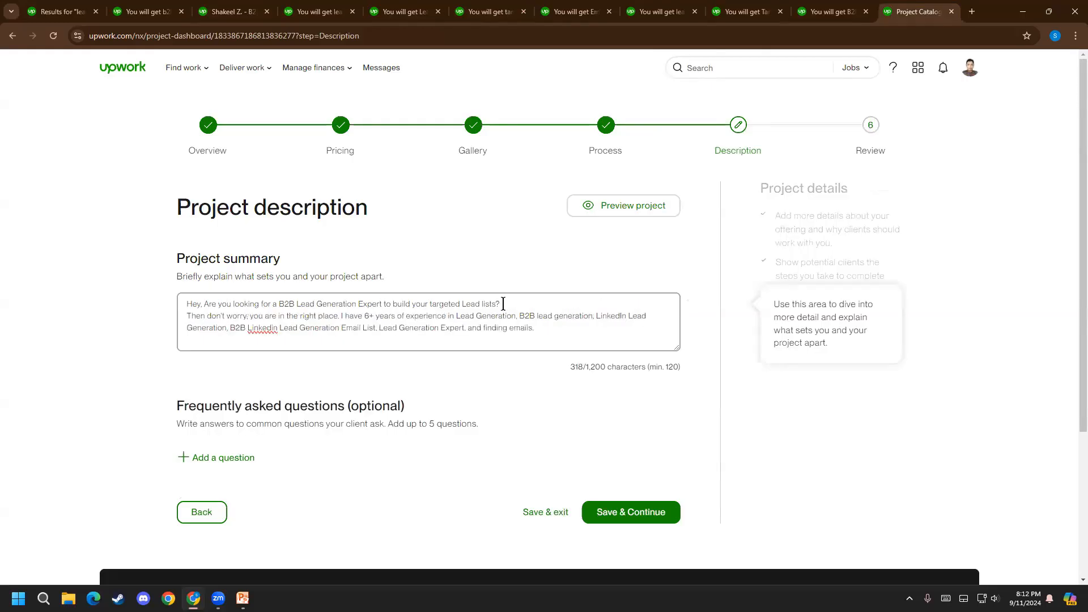
pyautogui.click(456, 317)
pyautogui.click(596, 318)
pyautogui.press('Return')
pyautogui.click(595, 330)
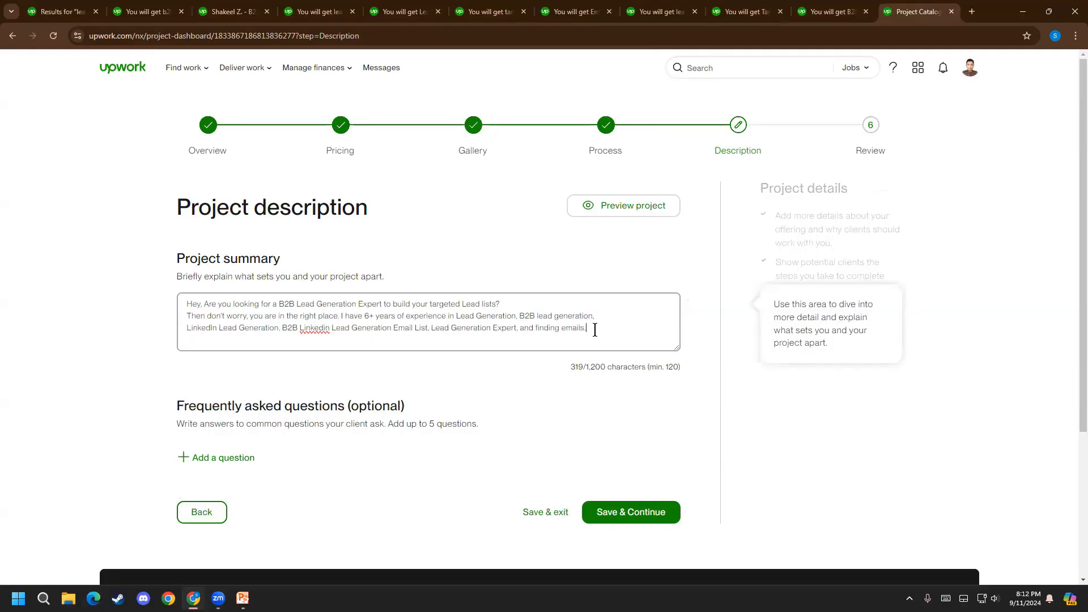
pyautogui.click(296, 369)
# Switch to Fiverr, preview the LinkedIn profile gig, and copy its description from the opening line through the LinkedIn Profile Package list
pyautogui.click(193, 598)
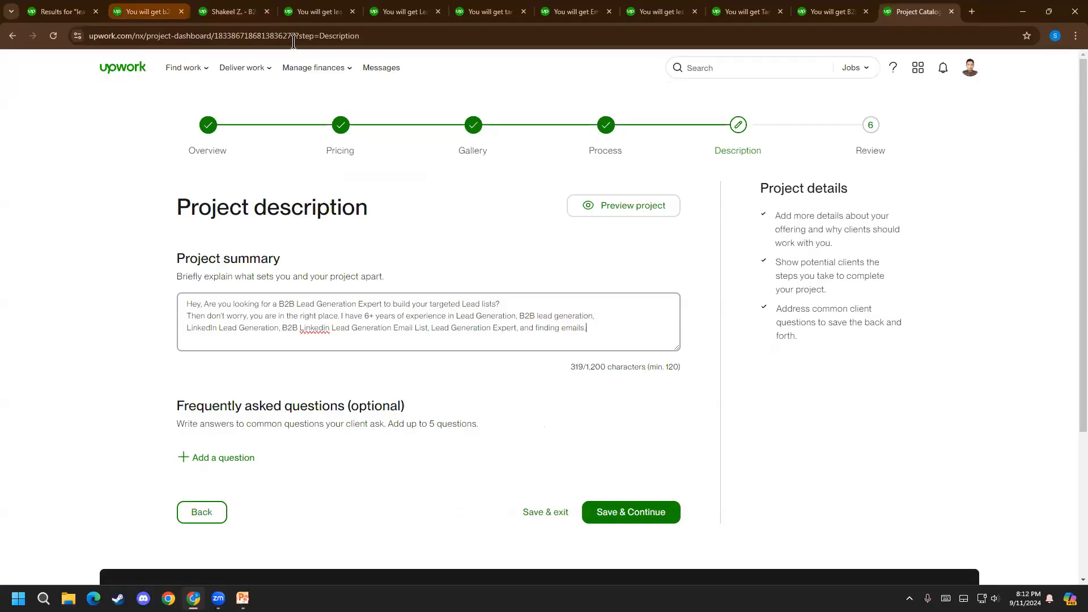
pyautogui.click(972, 12)
pyautogui.click(590, 279)
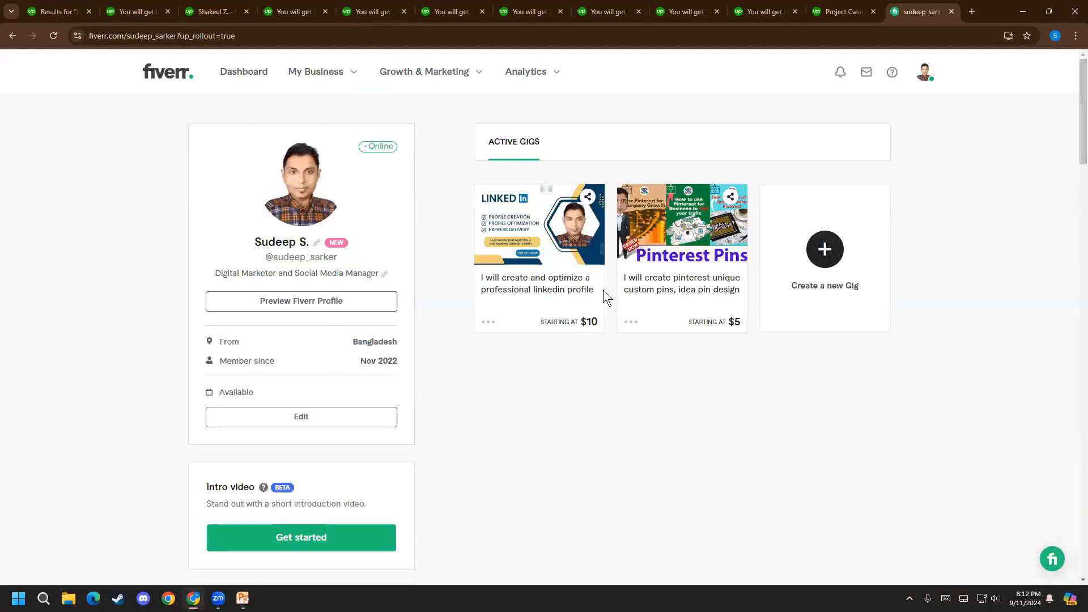
pyautogui.click(484, 325)
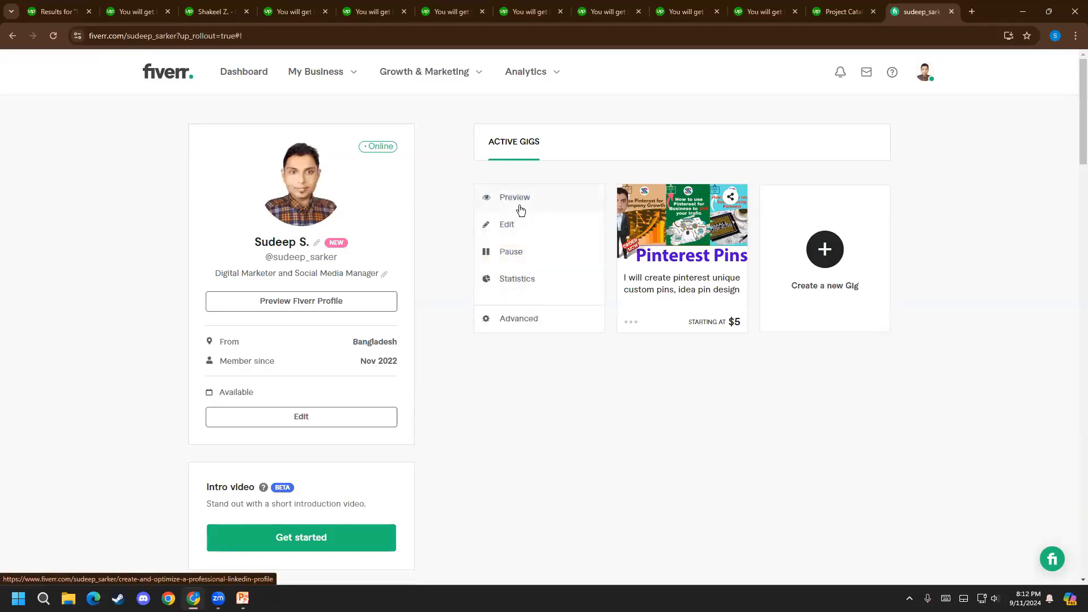
pyautogui.click(520, 209)
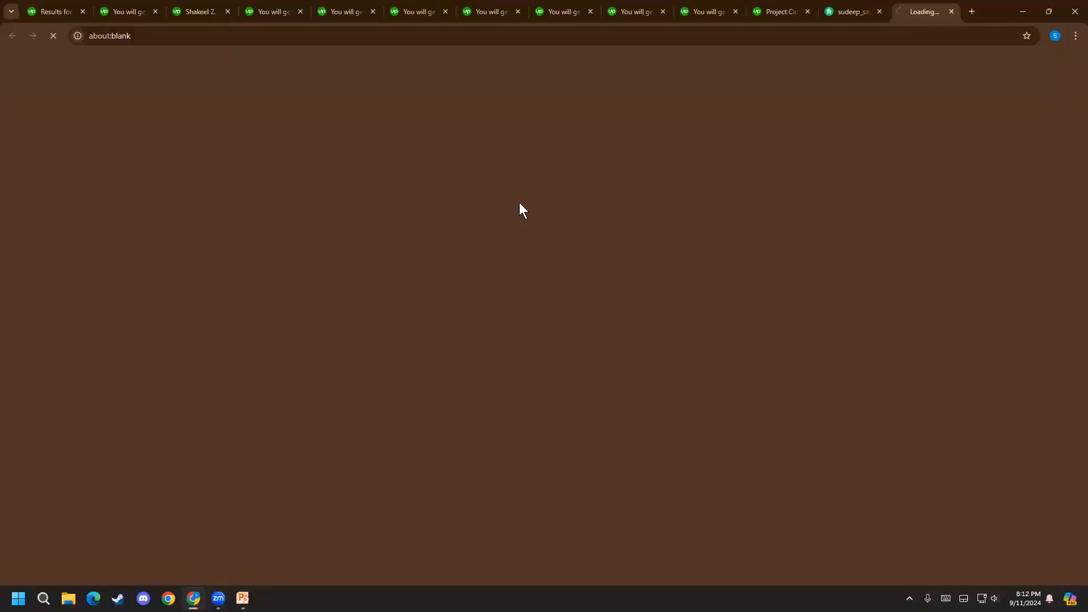
pyautogui.scroll(-9, 377, 362)
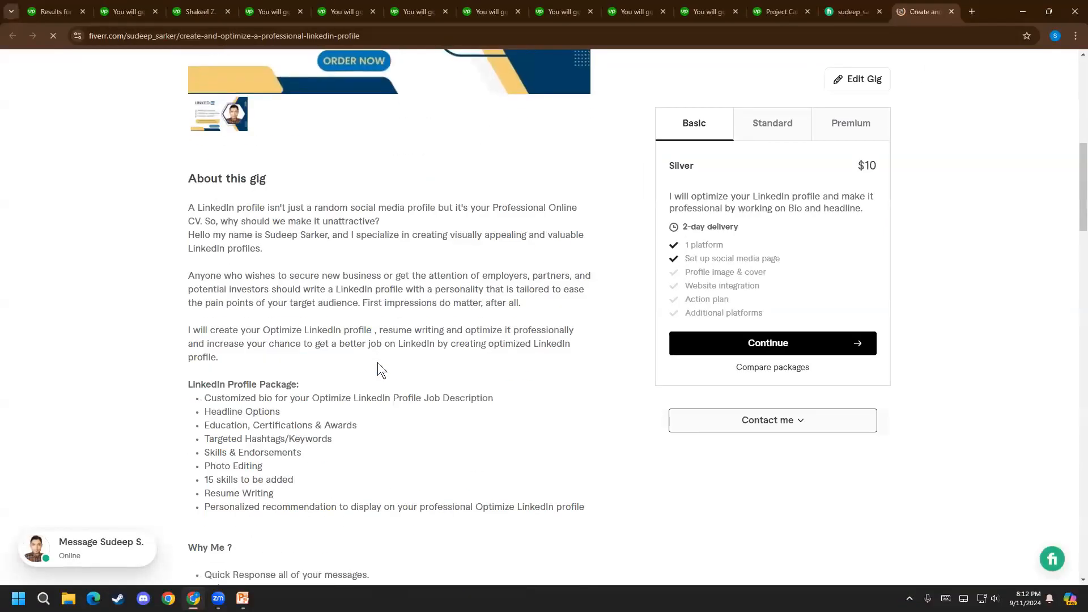
pyautogui.moveTo(167, 200); pyautogui.dragTo(562, 521)
pyautogui.rightClick(244, 270)
pyautogui.click(270, 283)
pyautogui.click(952, 11)
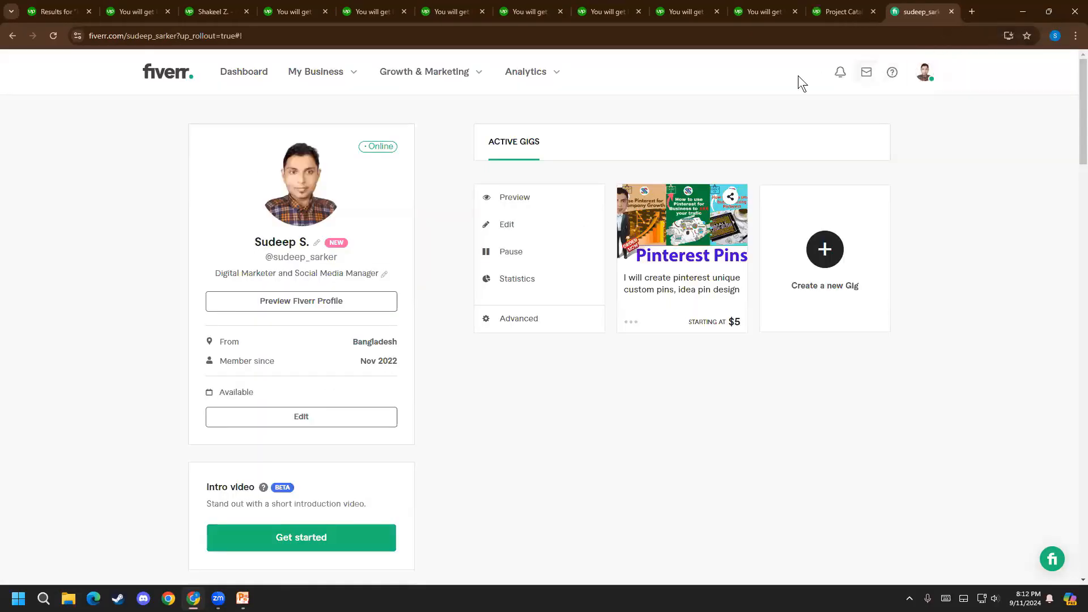
# Return to the Upwork project description and replace the whole project summary with the copied LinkedIn gig text
pyautogui.click(835, 4)
pyautogui.moveTo(627, 334); pyautogui.dragTo(3, 275)
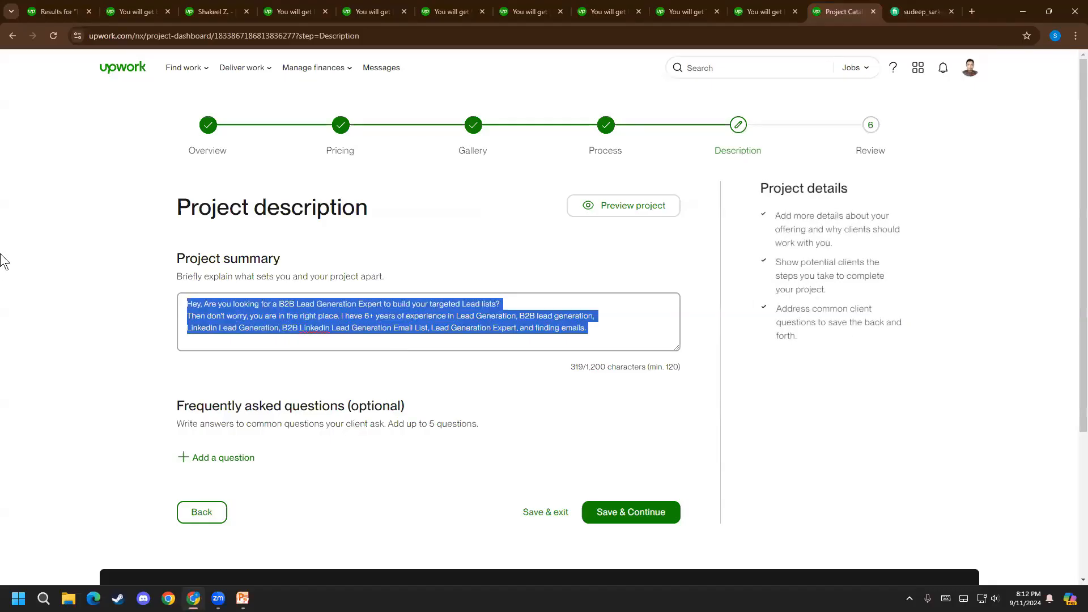
pyautogui.hotkey('ctrl', 'v')
pyautogui.scroll(3, 229, 326)
pyautogui.scroll(3, 237, 343)
pyautogui.scroll(-8, 250, 345)
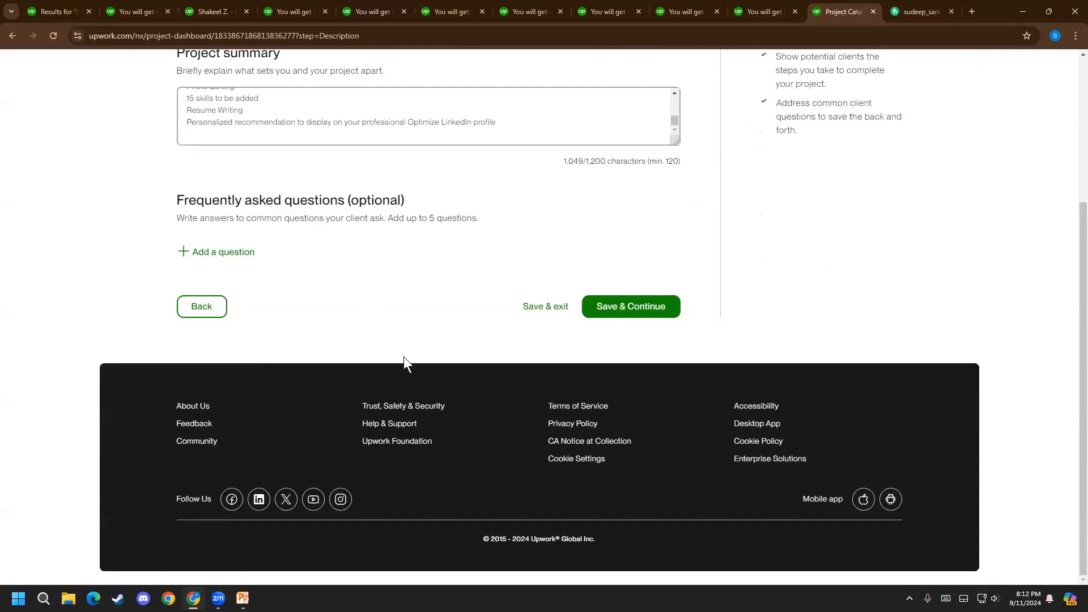
pyautogui.scroll(3, 404, 360)
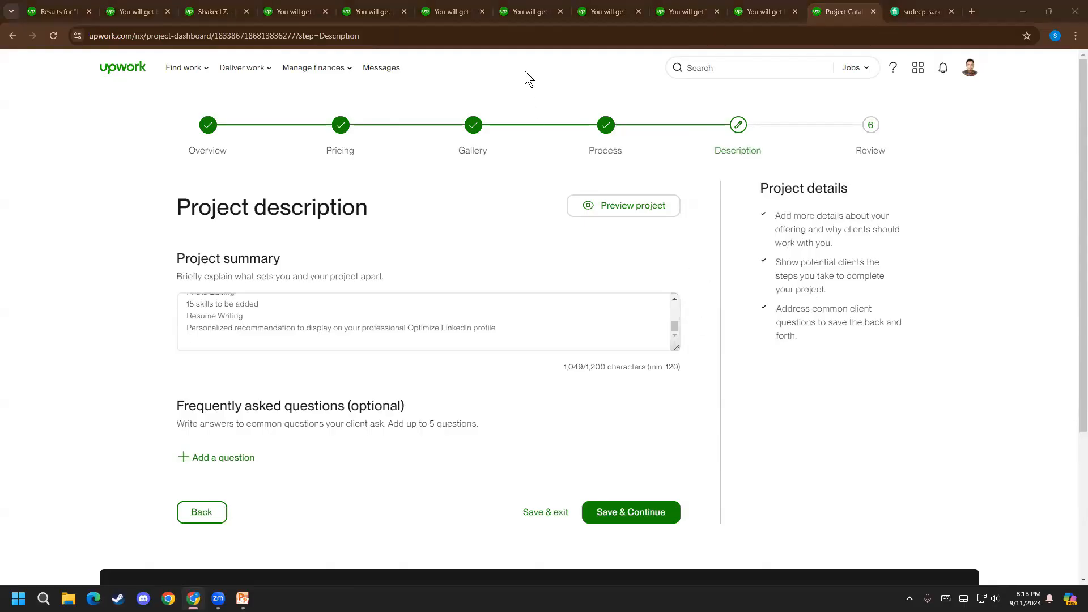
# Save the project as a draft, exit the editor, and check the draft in the projects list
pyautogui.click(534, 514)
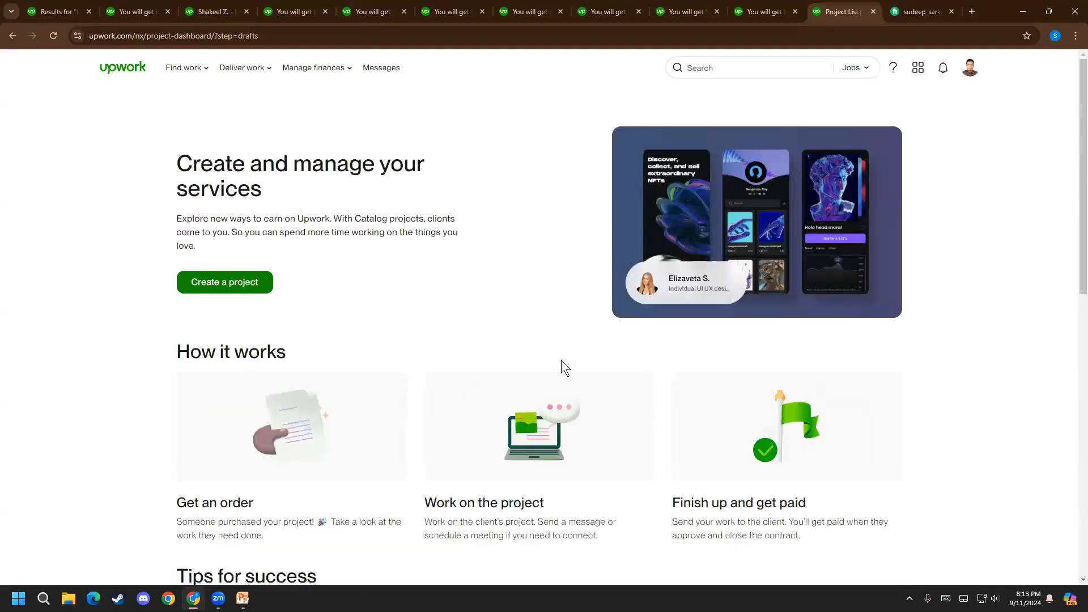
pyautogui.scroll(-2, 347, 316)
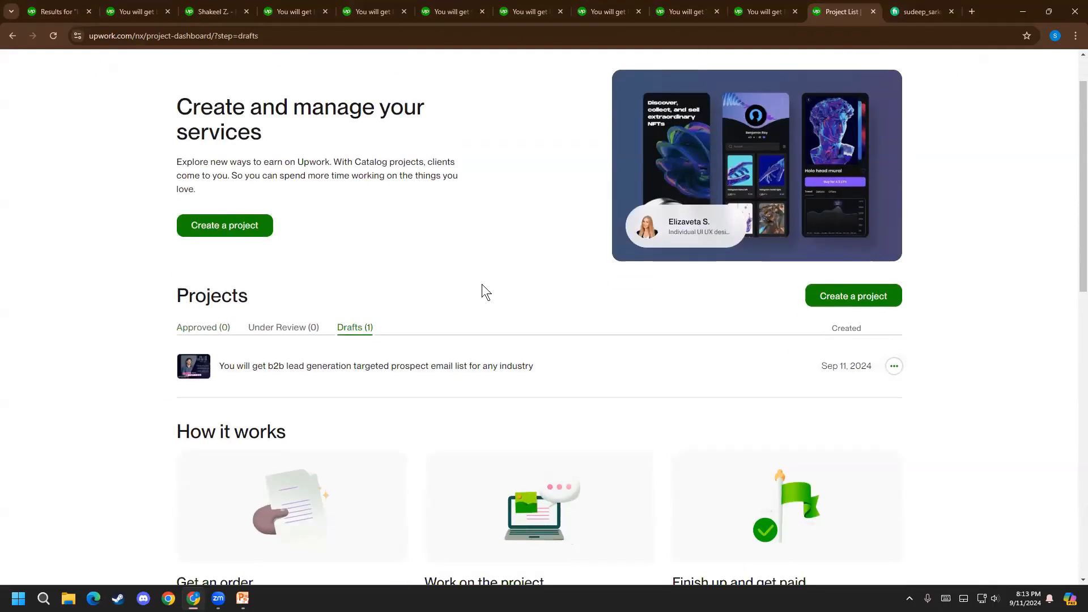
pyautogui.scroll(-1, 487, 285)
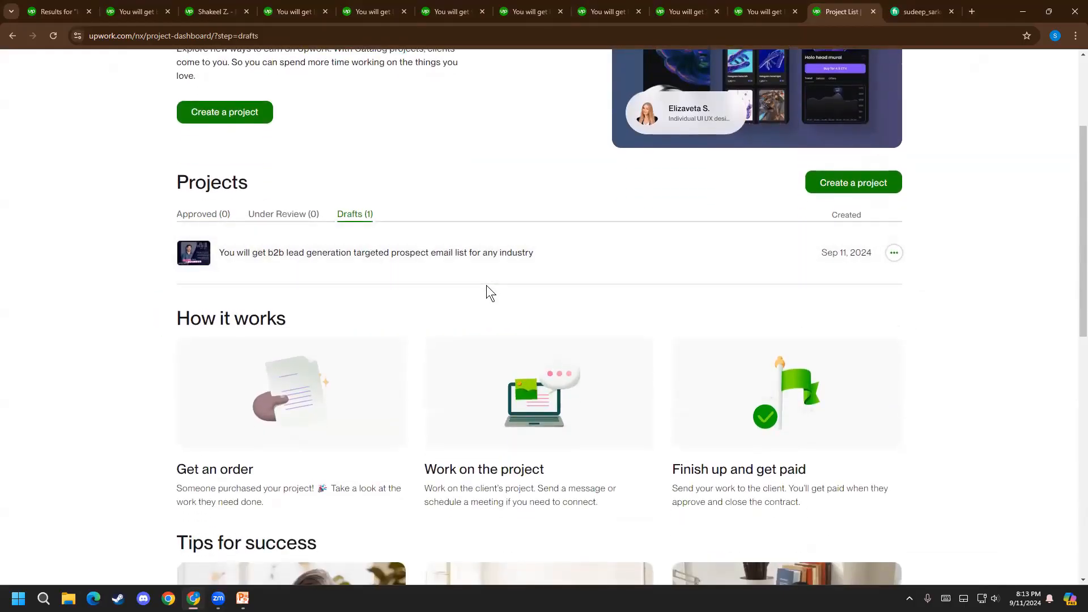
pyautogui.scroll(3, 484, 270)
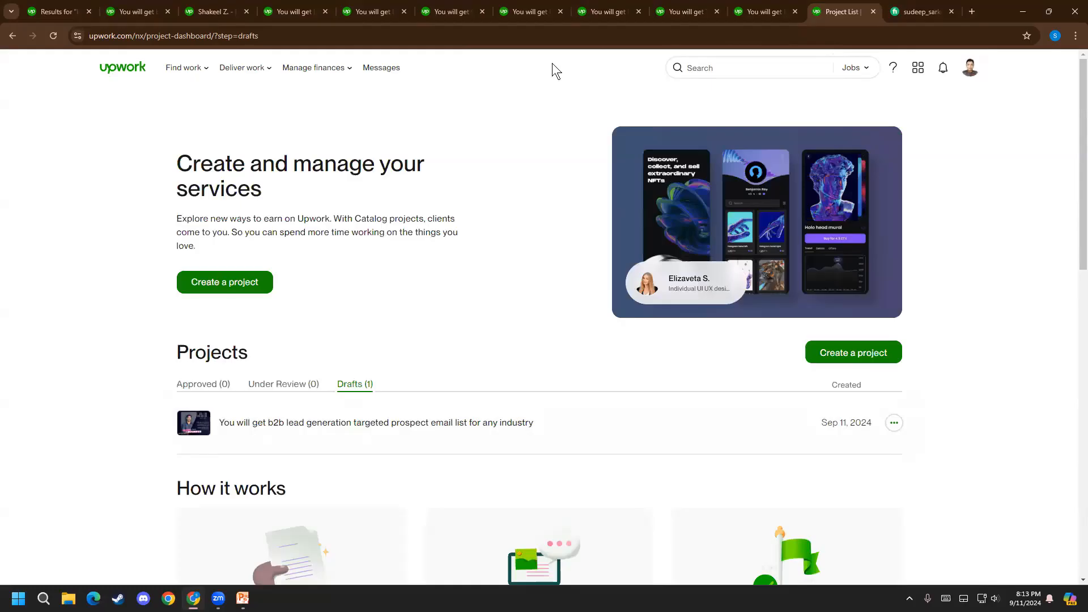
# Look over the competing b2b lead generation listing once more, and close all competitor pages and the project list page
pyautogui.click(140, 2)
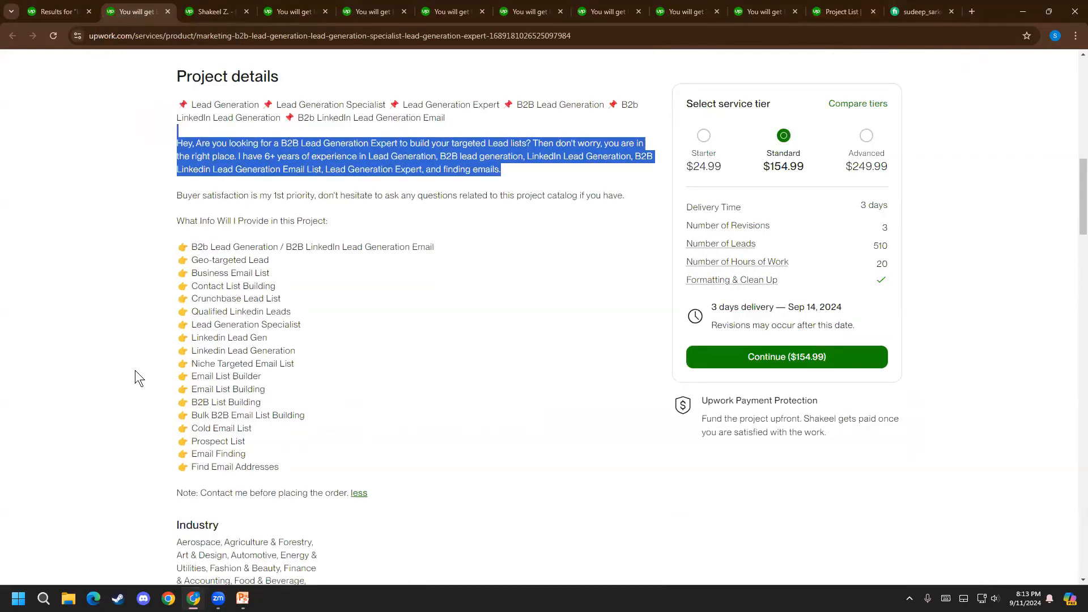
pyautogui.scroll(-15, 118, 378)
pyautogui.scroll(-5, 118, 378)
pyautogui.scroll(20, 117, 380)
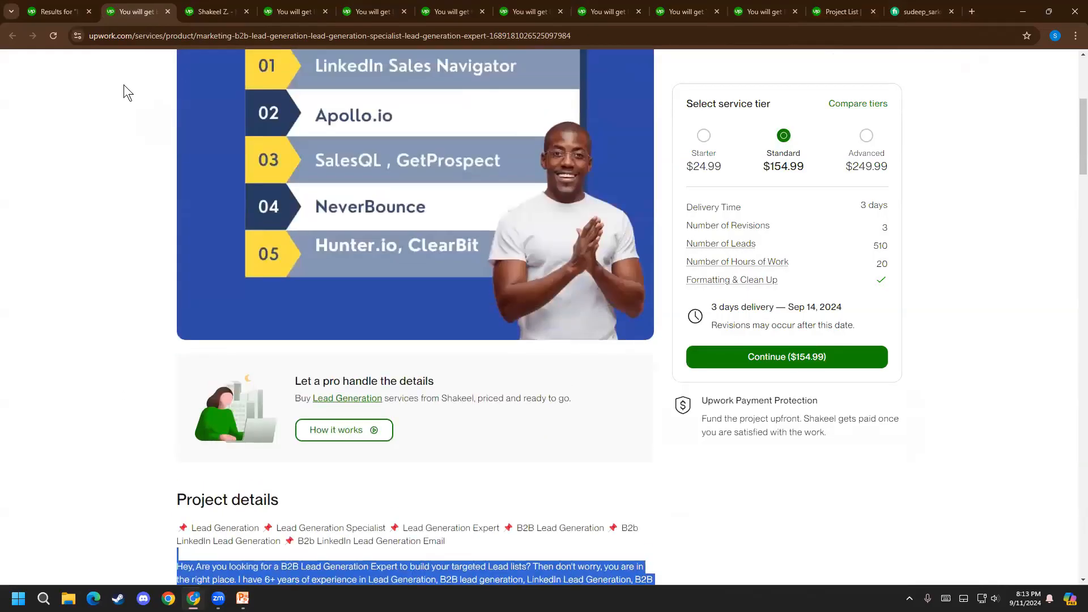
pyautogui.click(166, 11)
pyautogui.click(164, 9)
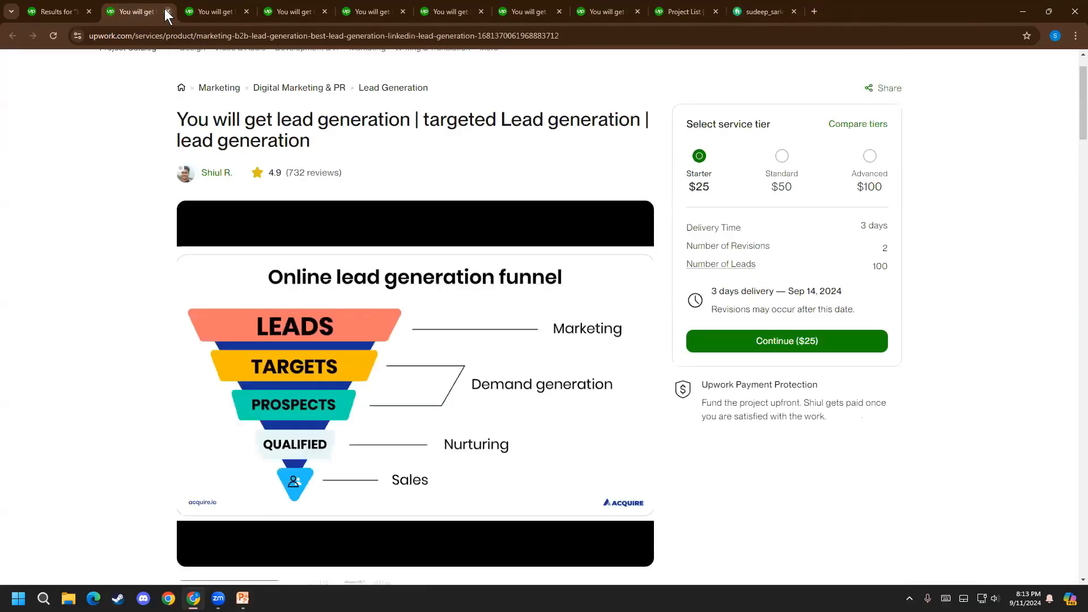
pyautogui.click(165, 10)
pyautogui.click(166, 10)
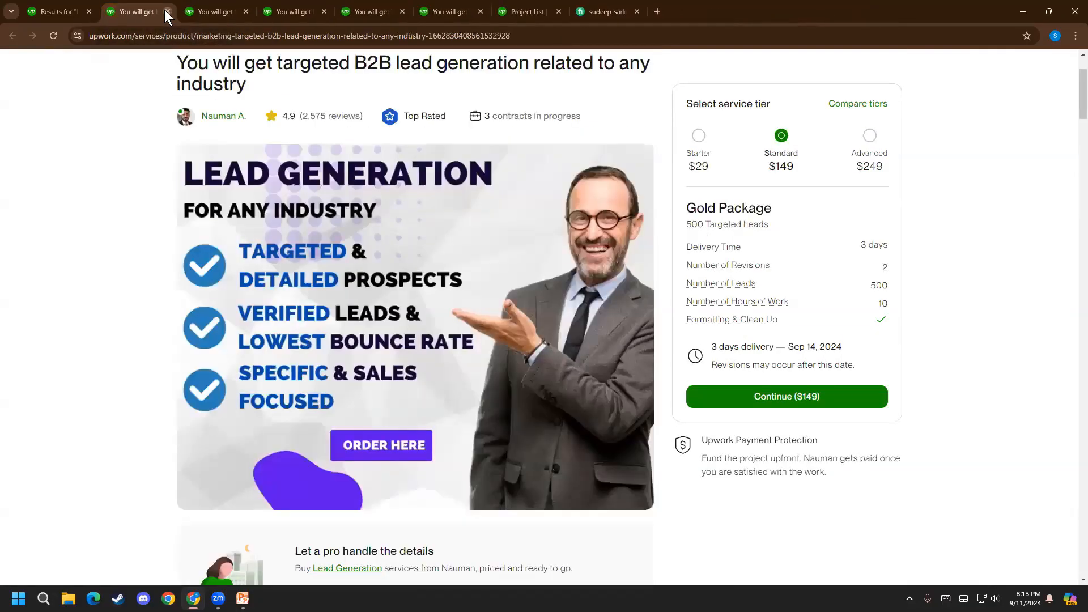
pyautogui.click(165, 10)
pyautogui.click(165, 11)
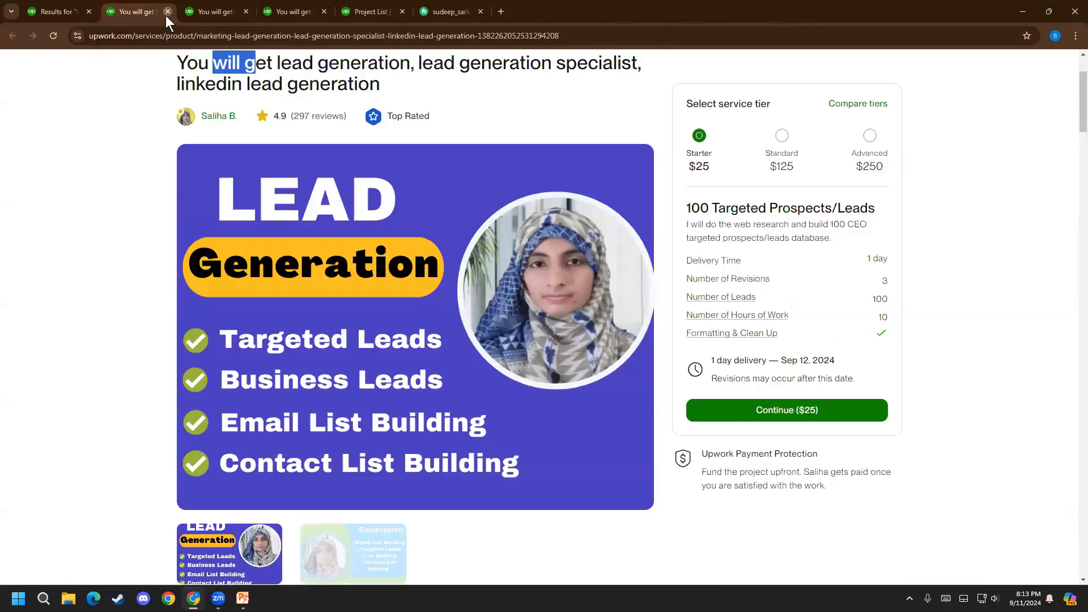
pyautogui.click(166, 16)
pyautogui.click(165, 16)
pyautogui.click(166, 16)
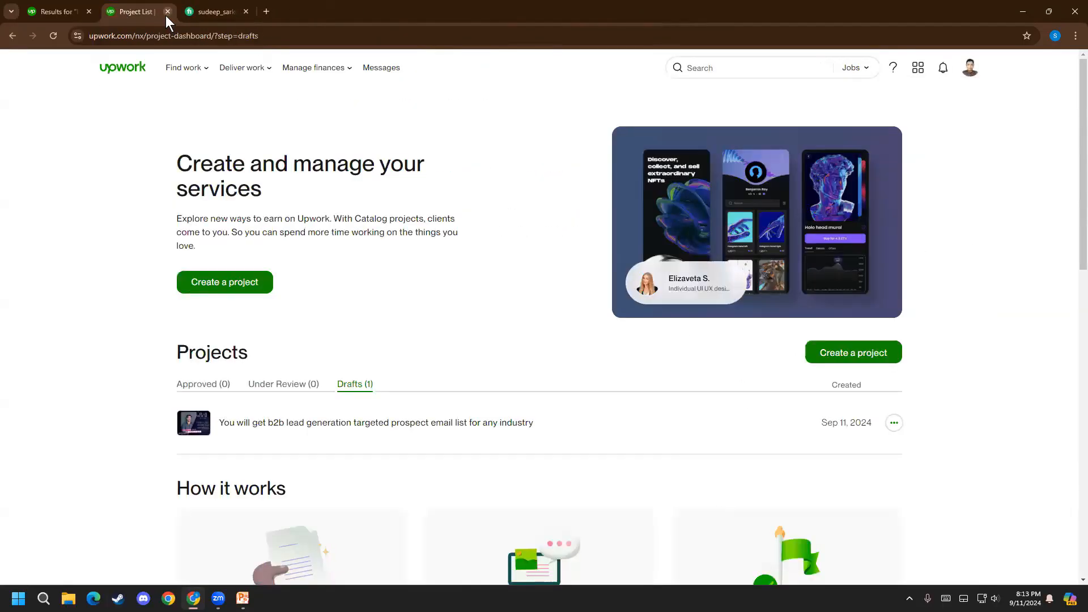
pyautogui.click(165, 15)
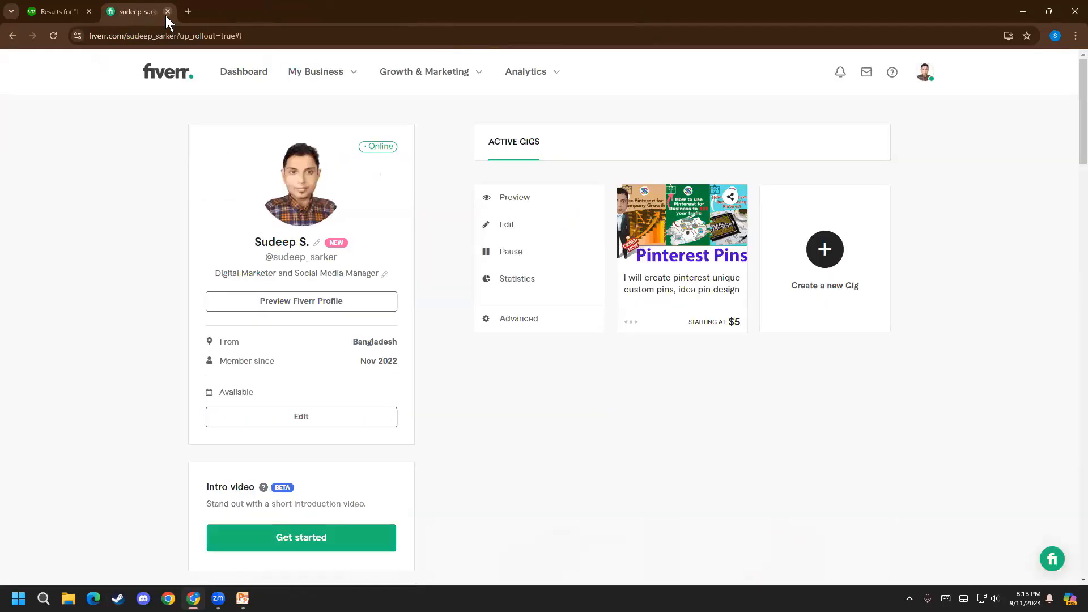
# Open Upwork in a new browser tab, search its jobs for "facebook ads", and dismiss the save-search tip to browse the postings
pyautogui.click(187, 12)
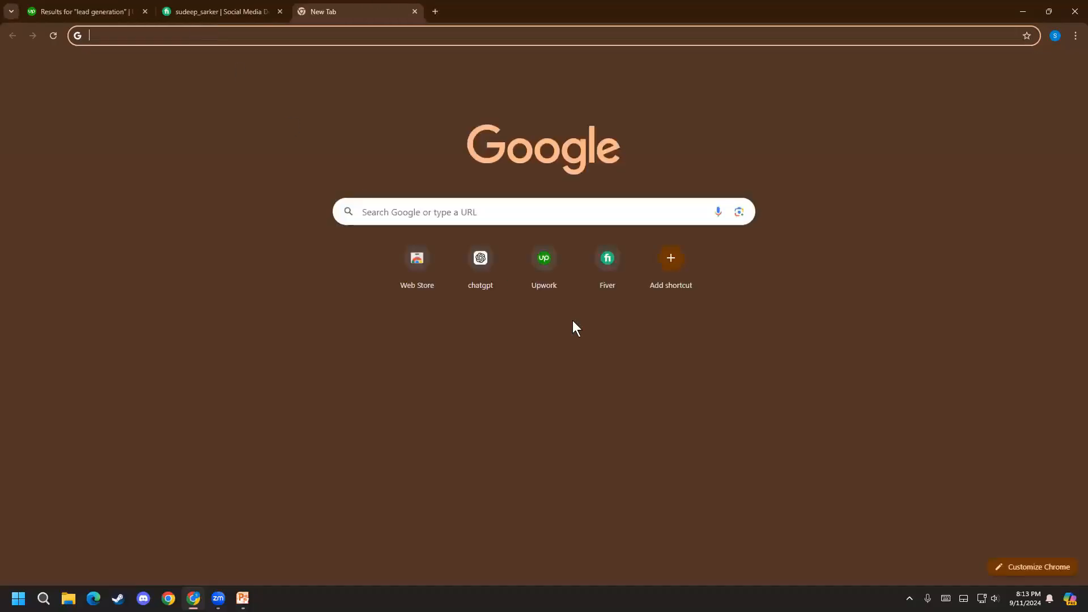
pyautogui.click(565, 274)
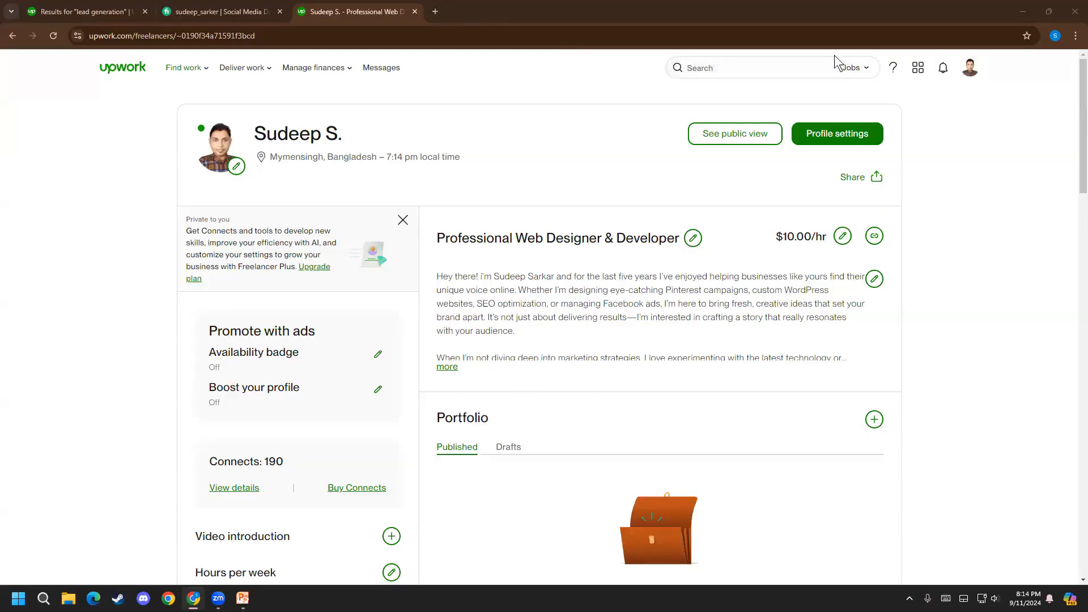
pyautogui.click(866, 69)
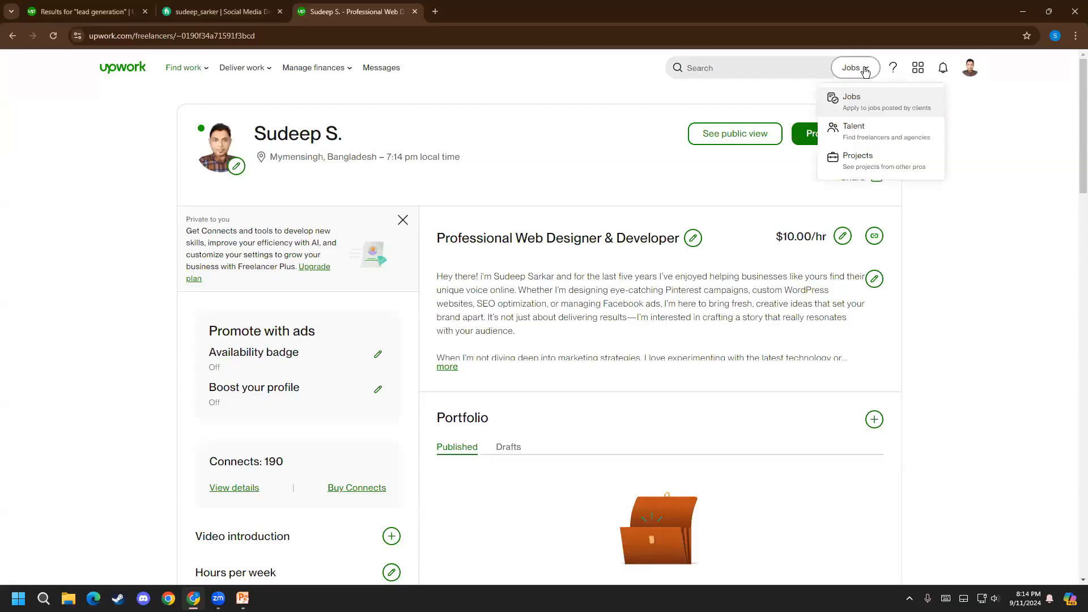
pyautogui.click(863, 69)
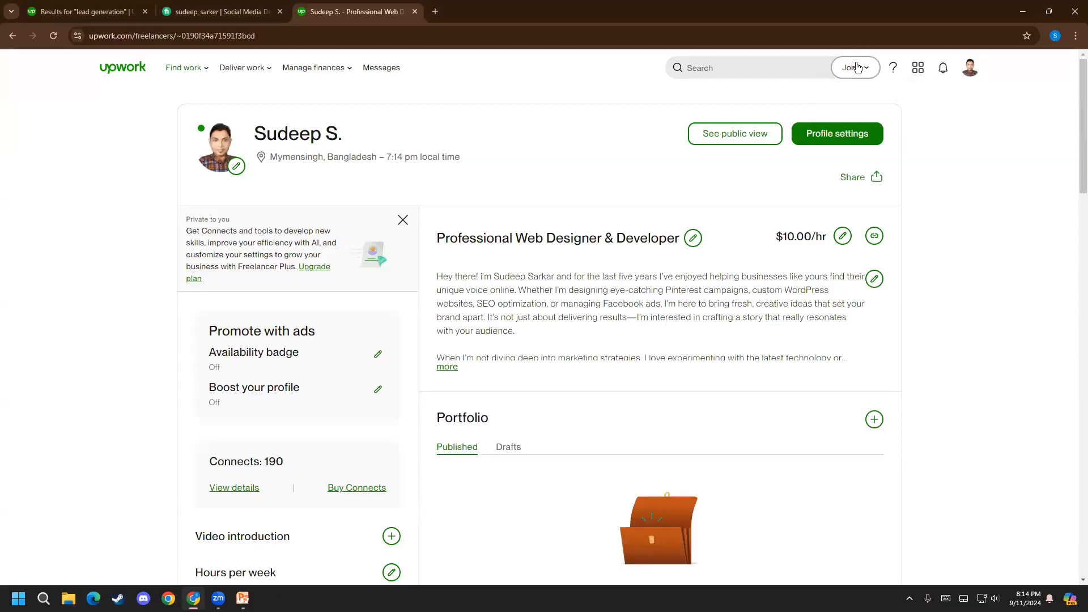
pyautogui.click(791, 68)
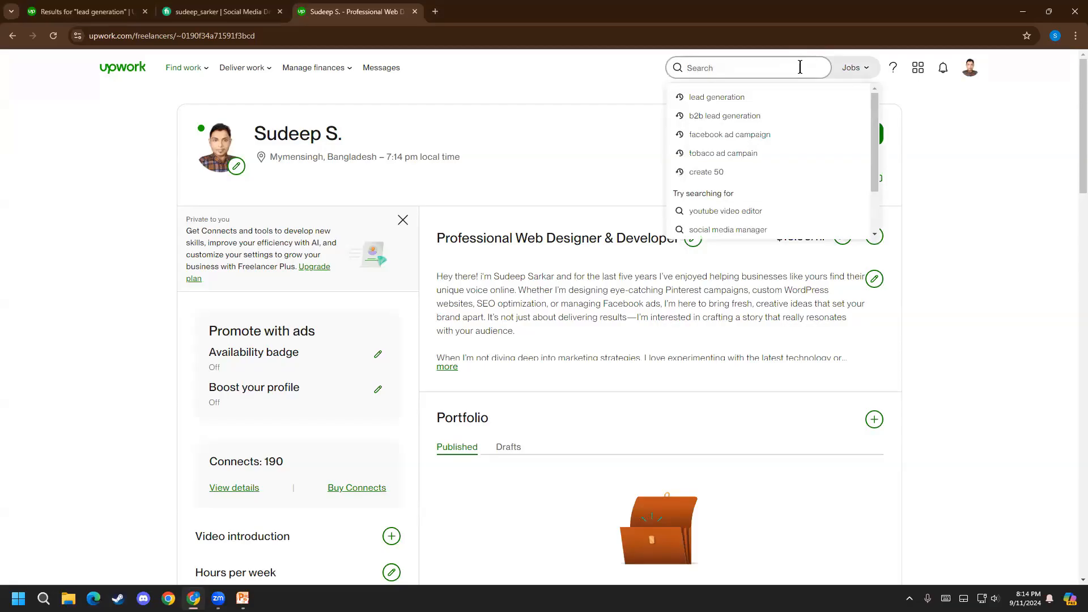
pyautogui.write('facebo')
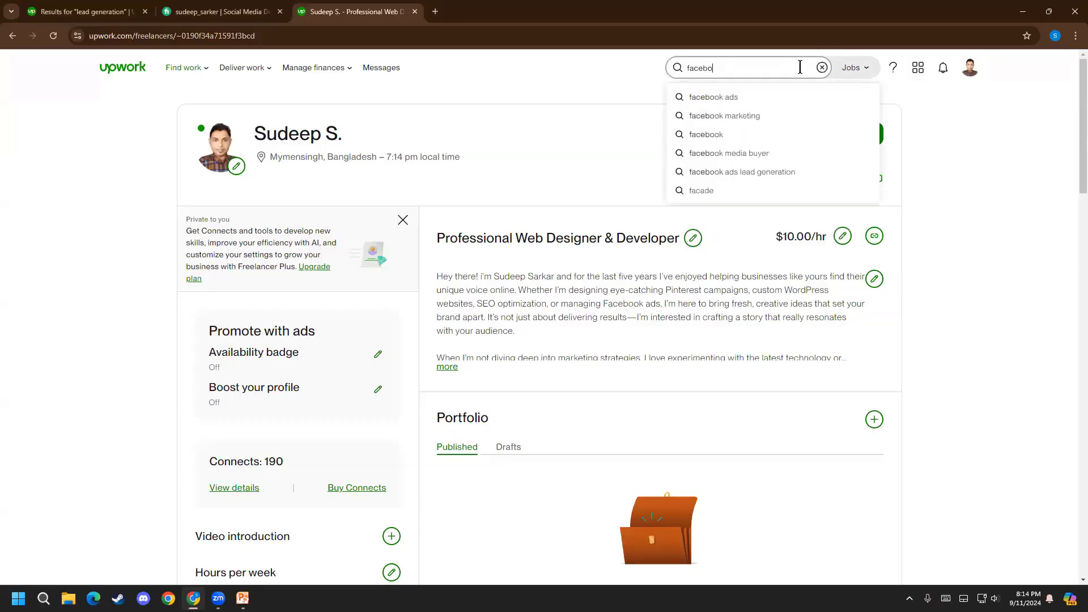
pyautogui.click(724, 99)
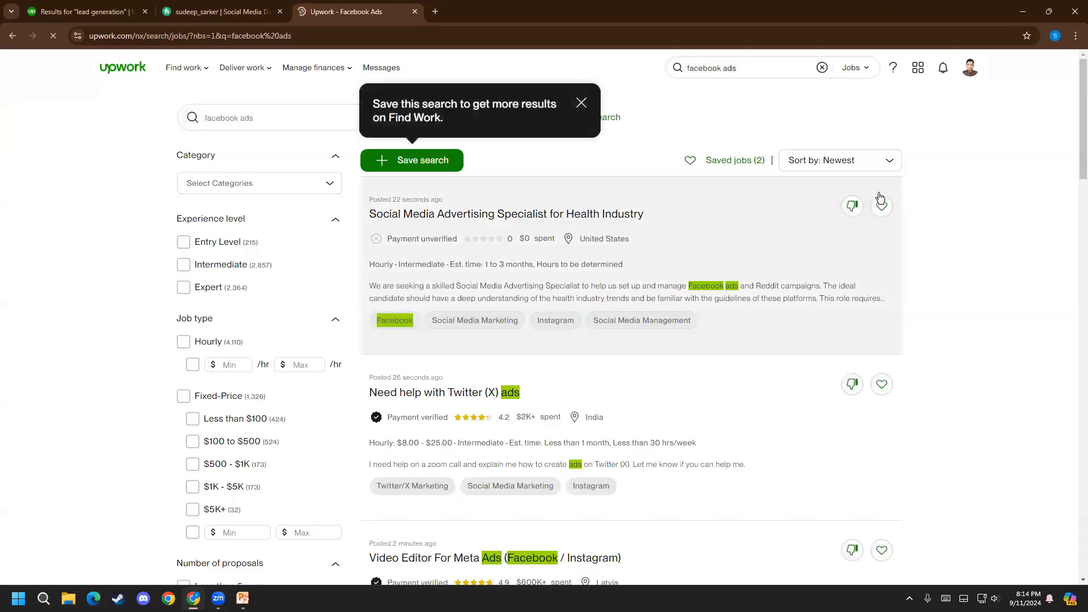
pyautogui.click(645, 94)
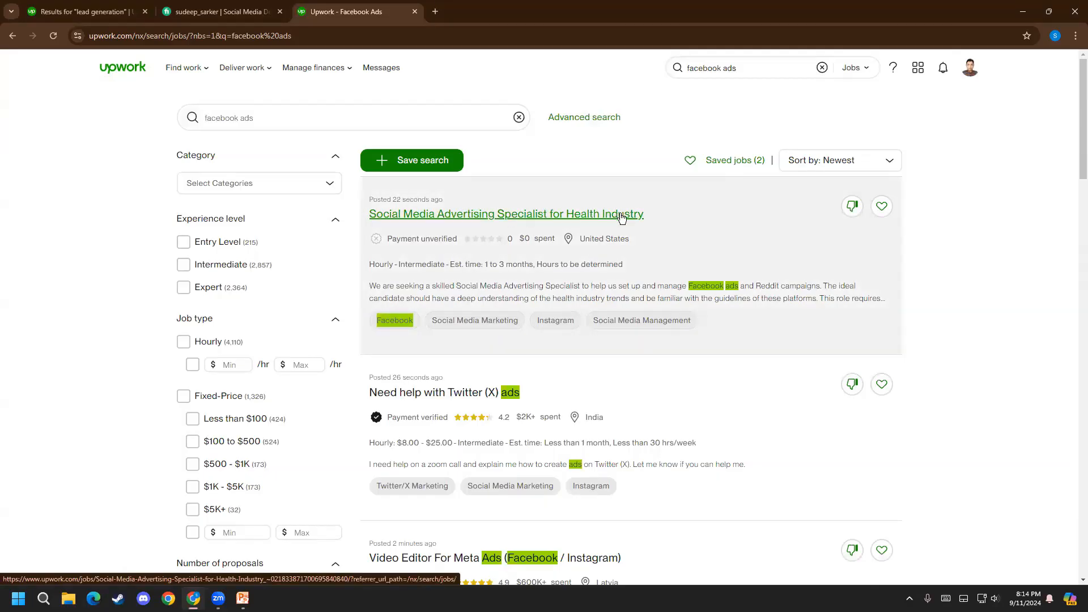
pyautogui.scroll(-2, 447, 285)
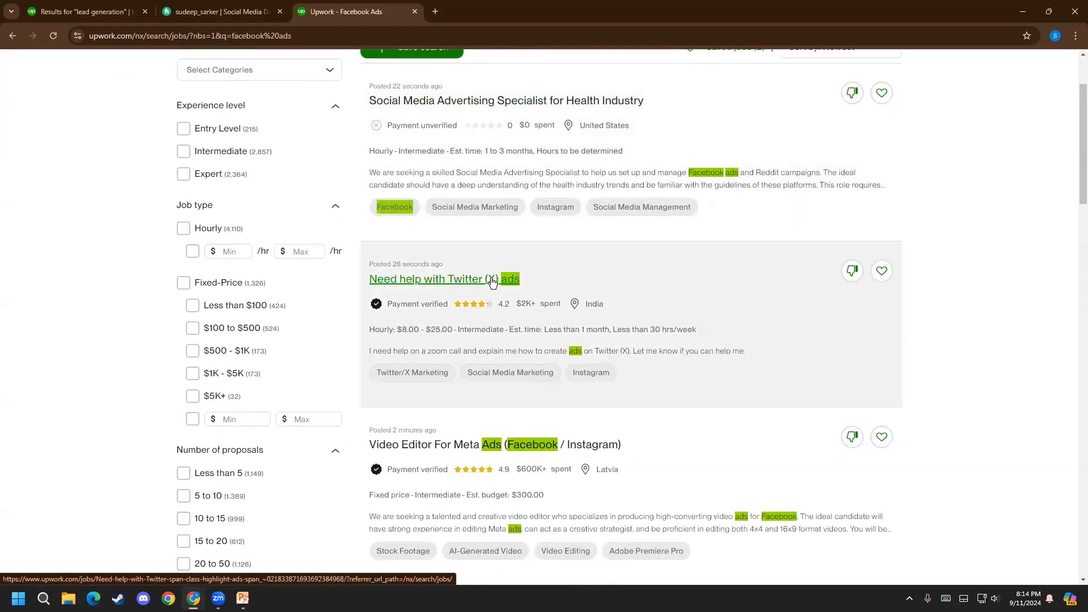
# Browse the "facebook ads" job postings, comparing their titles, client ratings, spending and budgets to find a suitable job
pyautogui.scroll(-1, 495, 286)
pyautogui.scroll(-4, 456, 210)
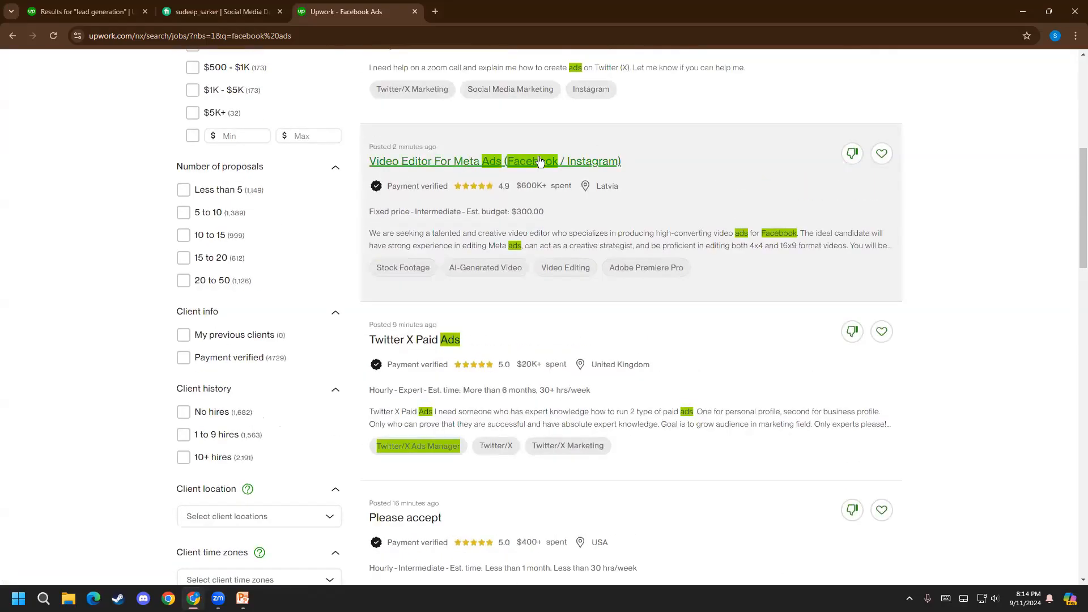
pyautogui.scroll(-1, 567, 215)
pyautogui.scroll(6, 483, 253)
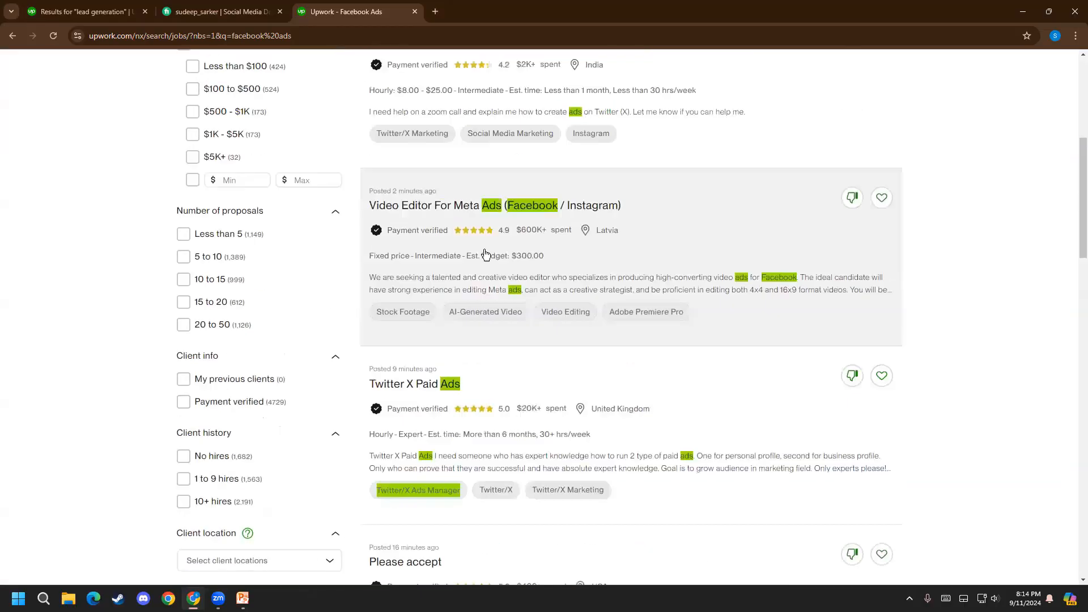
pyautogui.scroll(2, 498, 187)
pyautogui.scroll(-3, 444, 170)
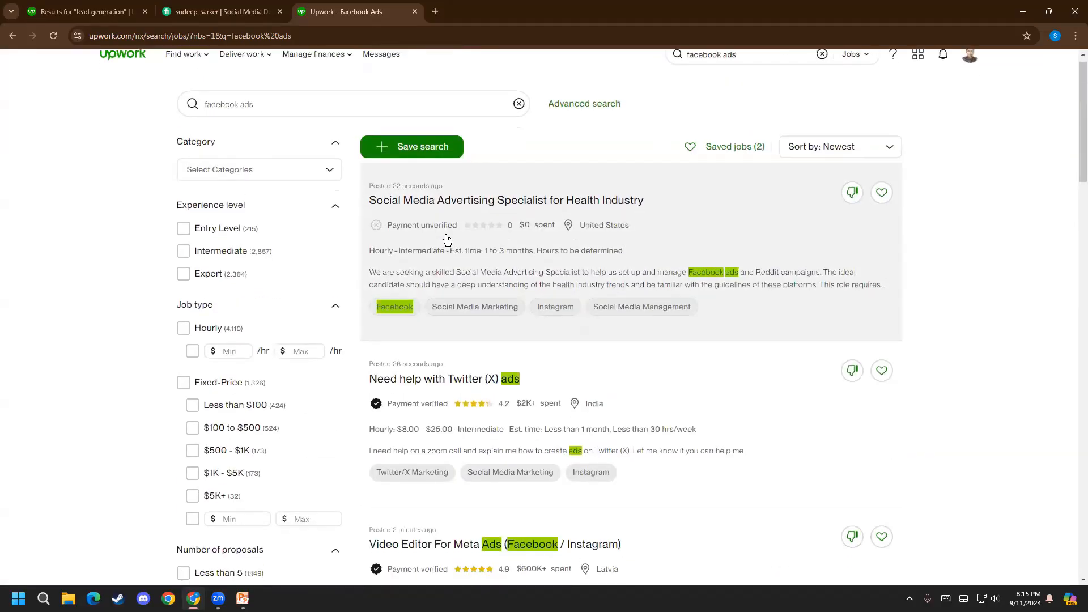
pyautogui.scroll(2, 430, 238)
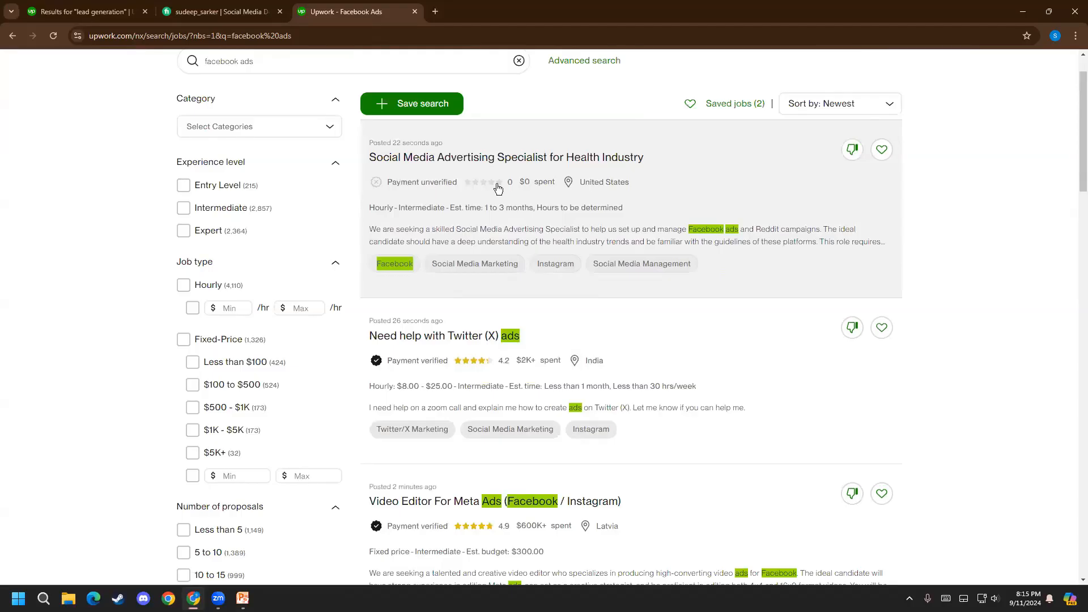
pyautogui.scroll(-1, 428, 306)
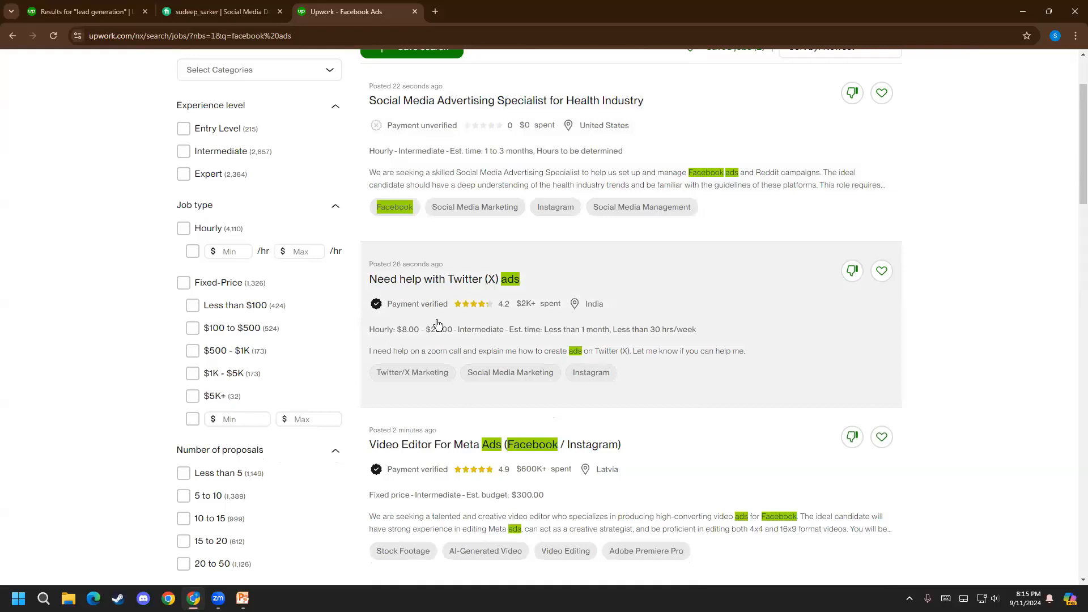
pyautogui.scroll(-1, 423, 327)
pyautogui.scroll(-3, 423, 327)
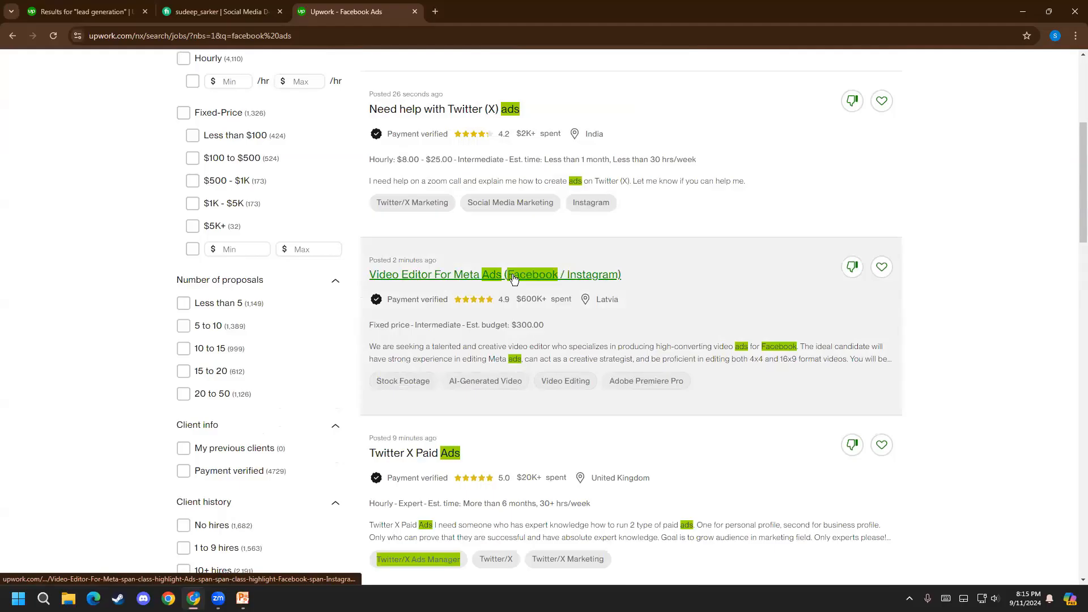
pyautogui.scroll(-3, 538, 352)
pyautogui.scroll(-2, 541, 359)
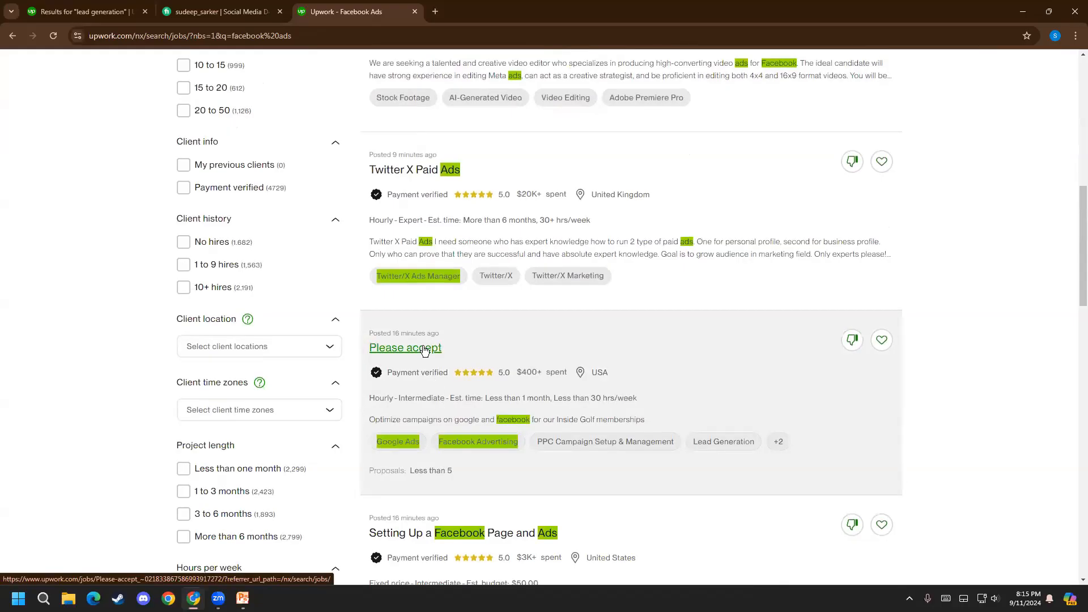
pyautogui.scroll(-3, 424, 351)
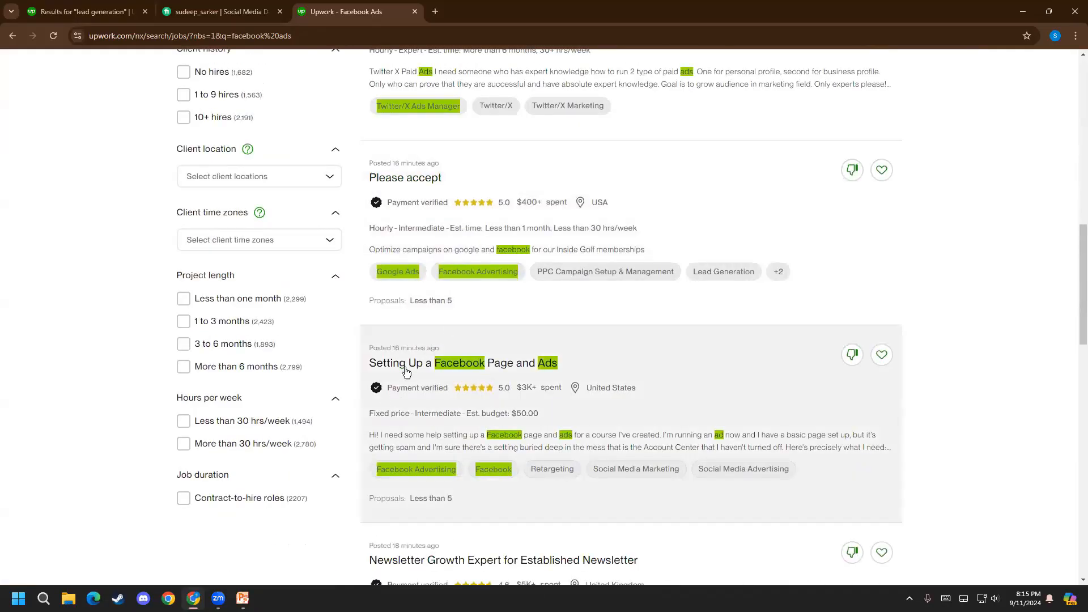
# Open the "Setting Up a Facebook Page and Ads" posting and read the opening paragraph of the client's description
pyautogui.click(406, 369)
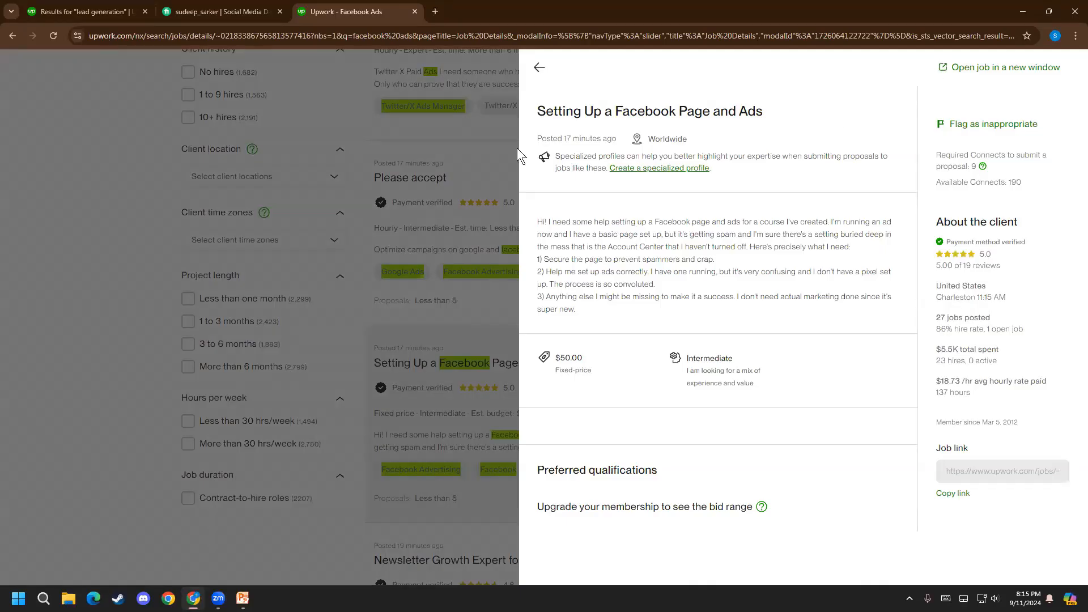
pyautogui.tripleClick(552, 227)
pyautogui.click(601, 216)
pyautogui.moveTo(601, 216); pyautogui.dragTo(870, 228)
pyautogui.click(758, 224)
pyautogui.click(875, 234)
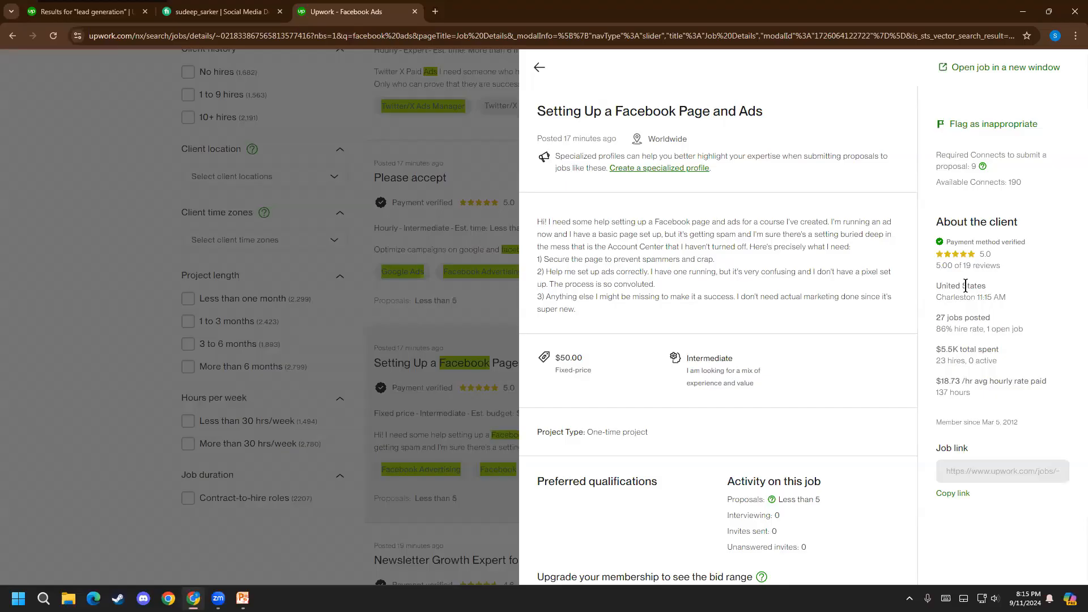
pyautogui.moveTo(558, 235); pyautogui.dragTo(895, 236)
pyautogui.click(683, 245)
pyautogui.click(606, 244)
pyautogui.moveTo(570, 247); pyautogui.dragTo(849, 247)
pyautogui.click(748, 247)
pyautogui.click(619, 284)
# Read the client's three numbered requirements in the job description and look over the rest of the posting
pyautogui.moveTo(568, 247); pyautogui.dragTo(736, 266)
pyautogui.click(656, 259)
pyautogui.click(737, 266)
pyautogui.moveTo(546, 272); pyautogui.dragTo(899, 287)
pyautogui.click(668, 296)
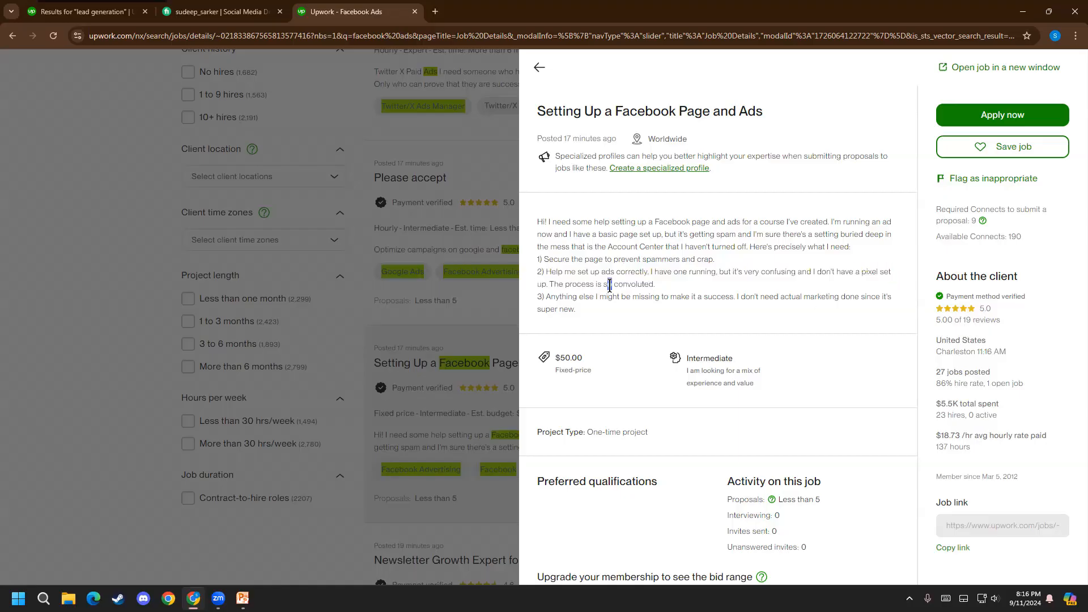
pyautogui.moveTo(607, 285); pyautogui.dragTo(666, 297)
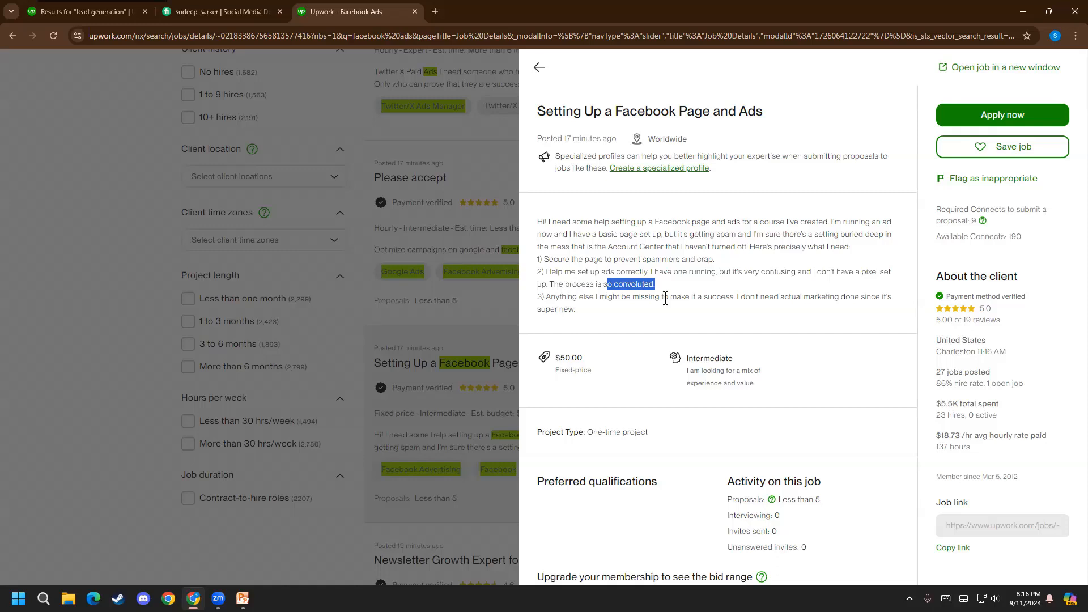
pyautogui.click(582, 299)
pyautogui.moveTo(615, 284); pyautogui.dragTo(895, 312)
pyautogui.click(748, 299)
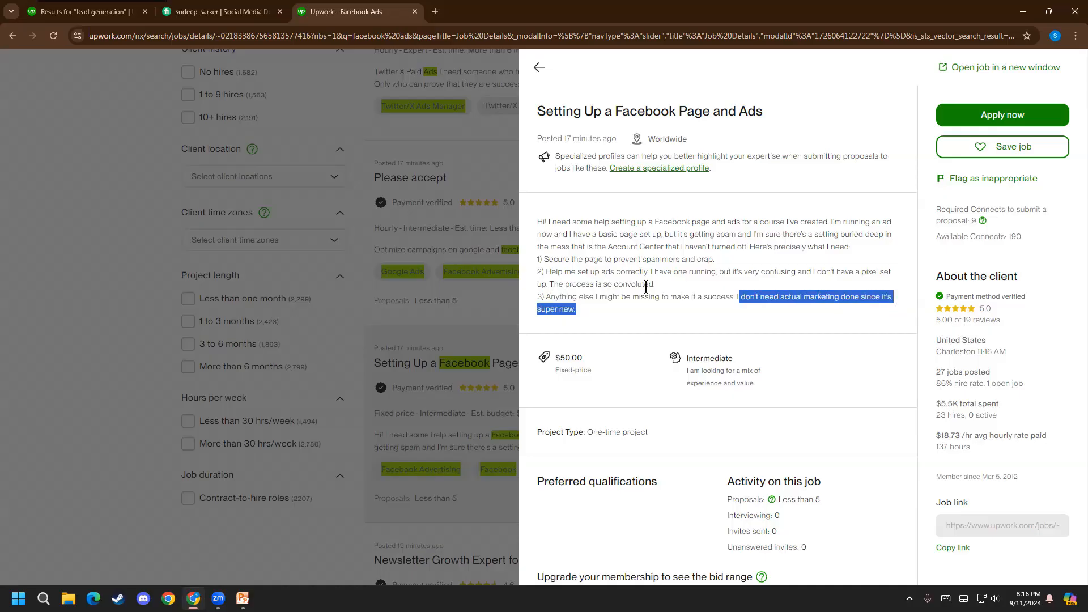
pyautogui.click(625, 293)
pyautogui.scroll(-1, 627, 294)
pyautogui.scroll(1, 646, 275)
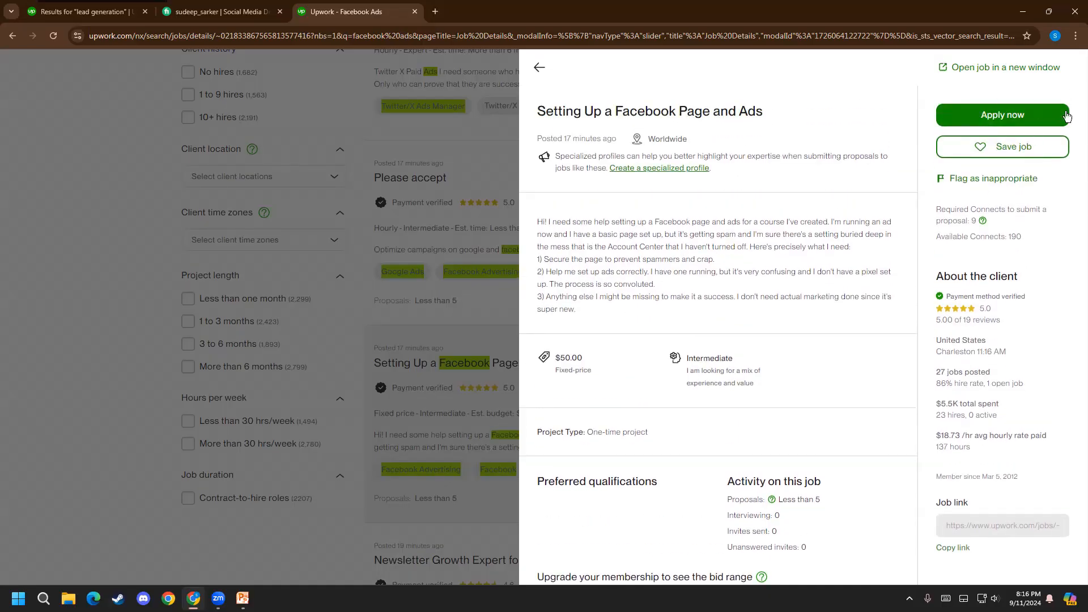
# Start a proposal for the "Setting Up a Facebook Page and Ads" job and expand its full description in the job details
pyautogui.click(991, 117)
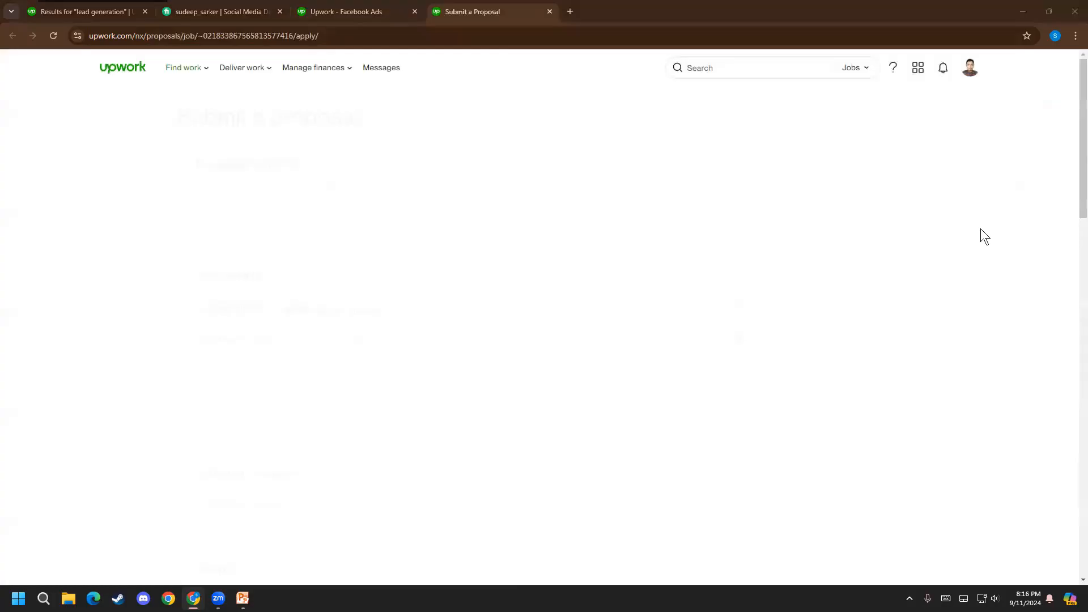
pyautogui.scroll(-3, 382, 255)
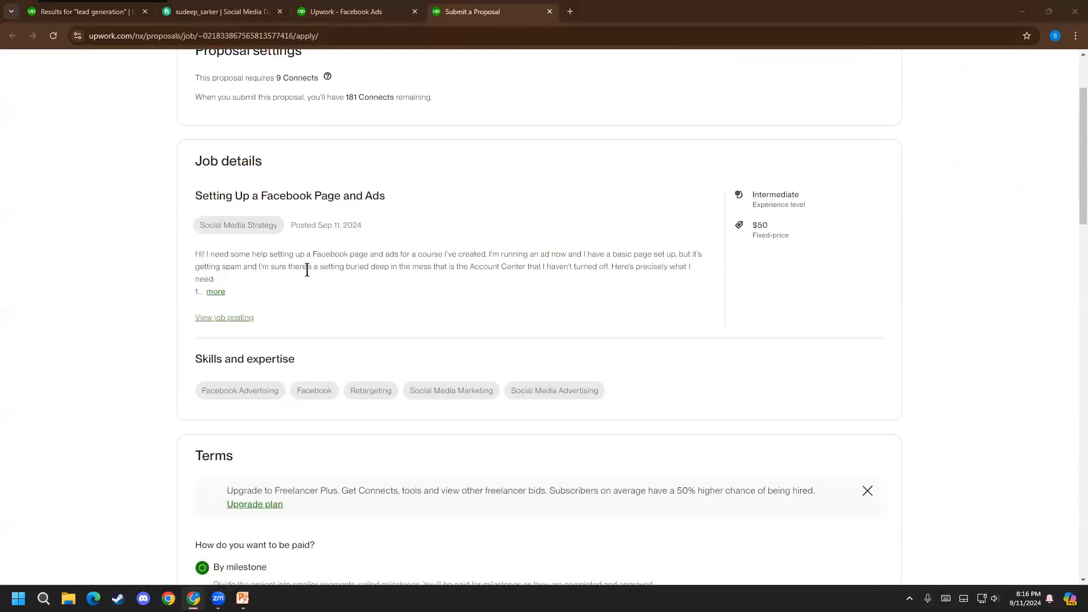
pyautogui.click(216, 291)
pyautogui.scroll(-5, 218, 292)
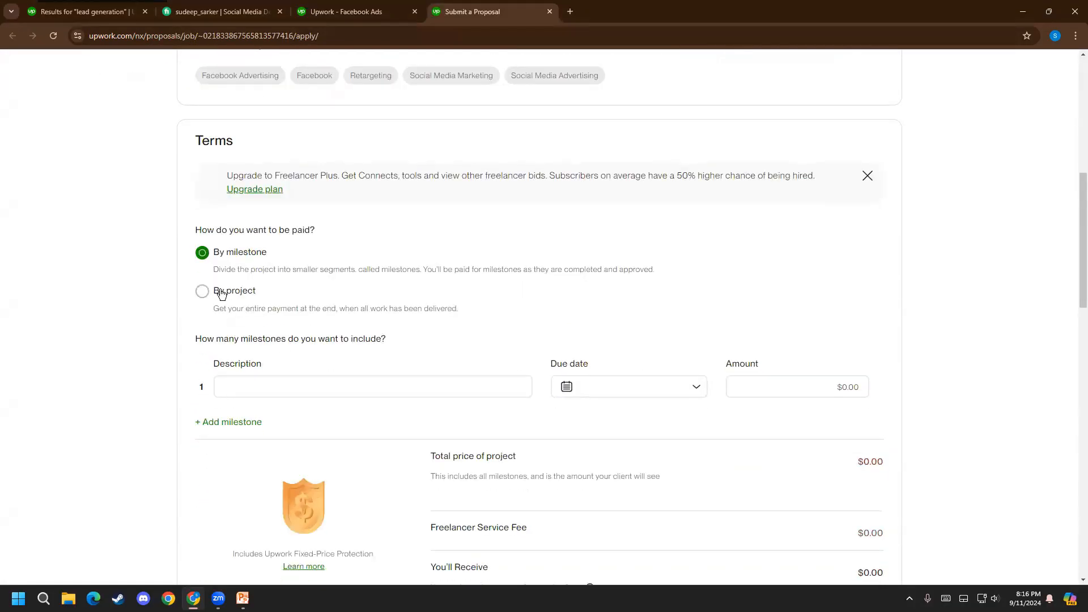
# Compare the by-project and by-milestone payment options and examine the milestone description, due date and amount fields
pyautogui.click(221, 294)
pyautogui.click(232, 255)
pyautogui.click(328, 382)
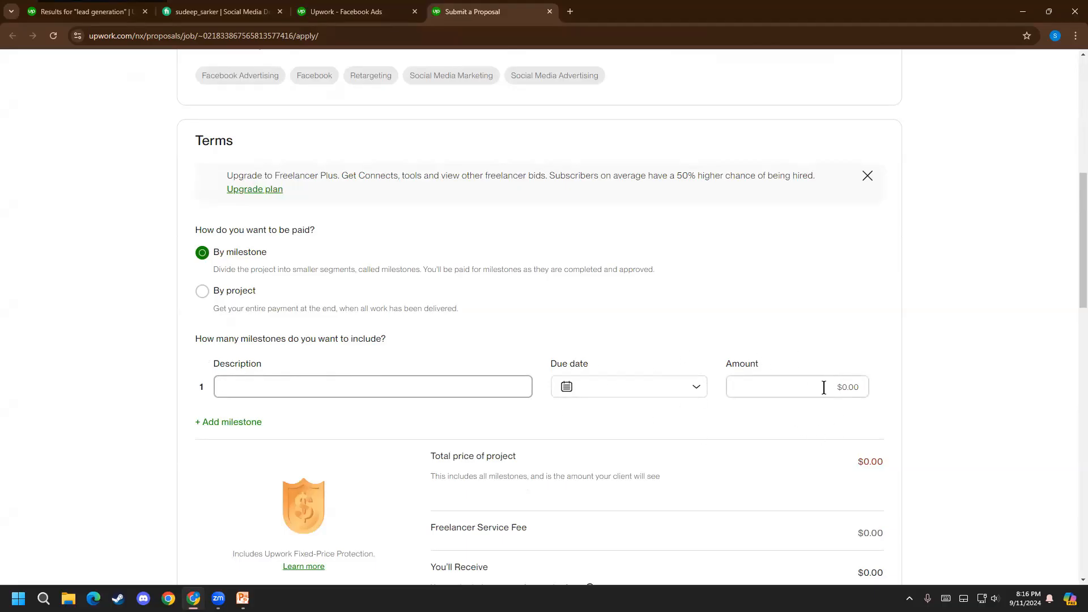
pyautogui.click(615, 386)
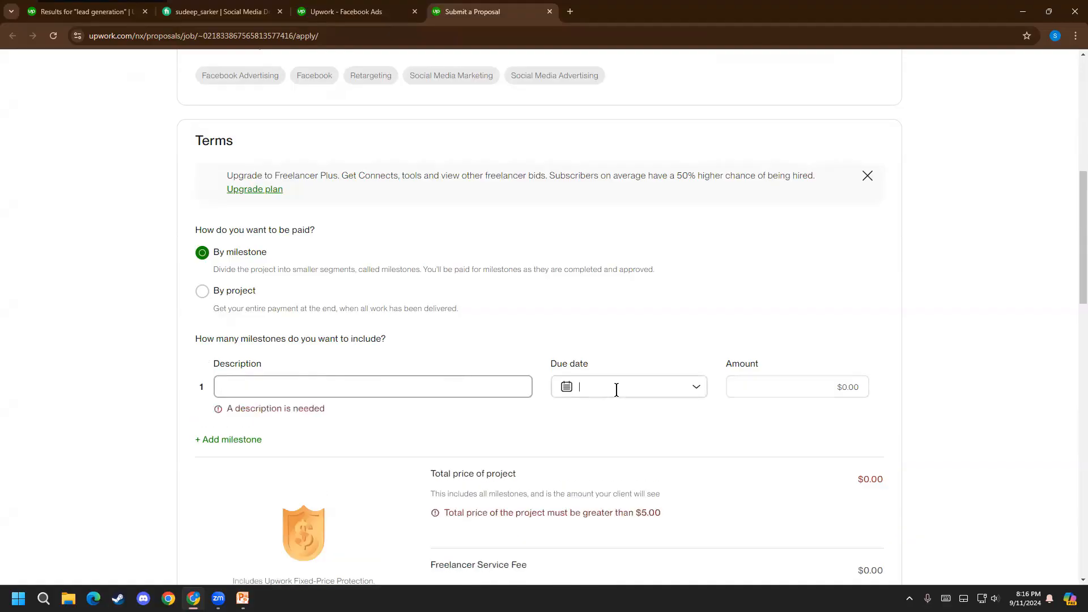
pyautogui.click(607, 335)
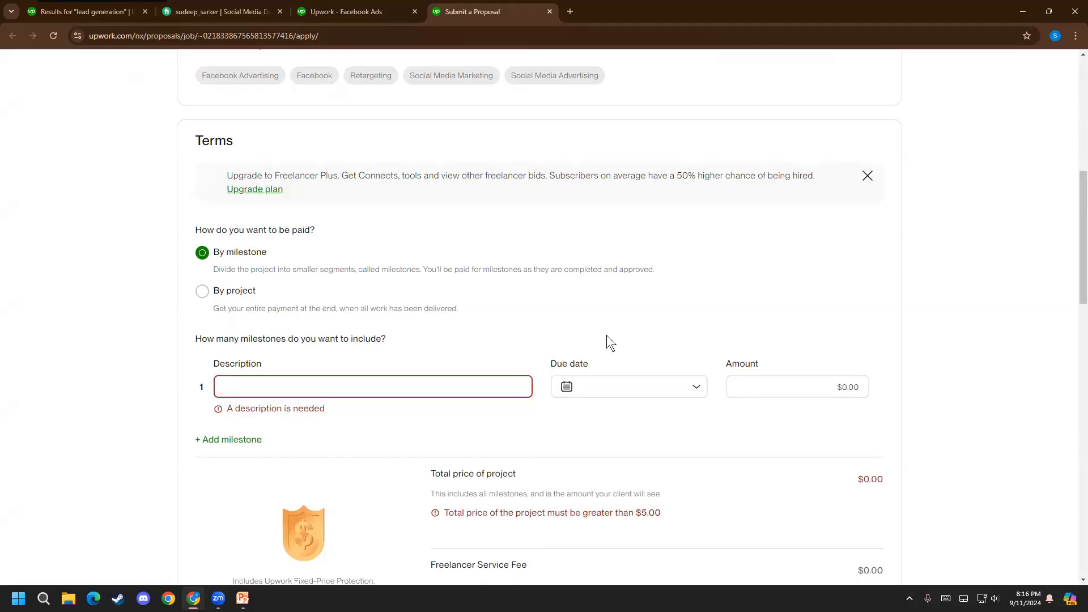
# Set the proposal to be paid by project and review the bid, the service fee and the amount received
pyautogui.click(223, 292)
pyautogui.click(584, 380)
pyautogui.click(693, 379)
pyautogui.scroll(-2, 595, 369)
pyautogui.moveTo(609, 324); pyautogui.dragTo(623, 323)
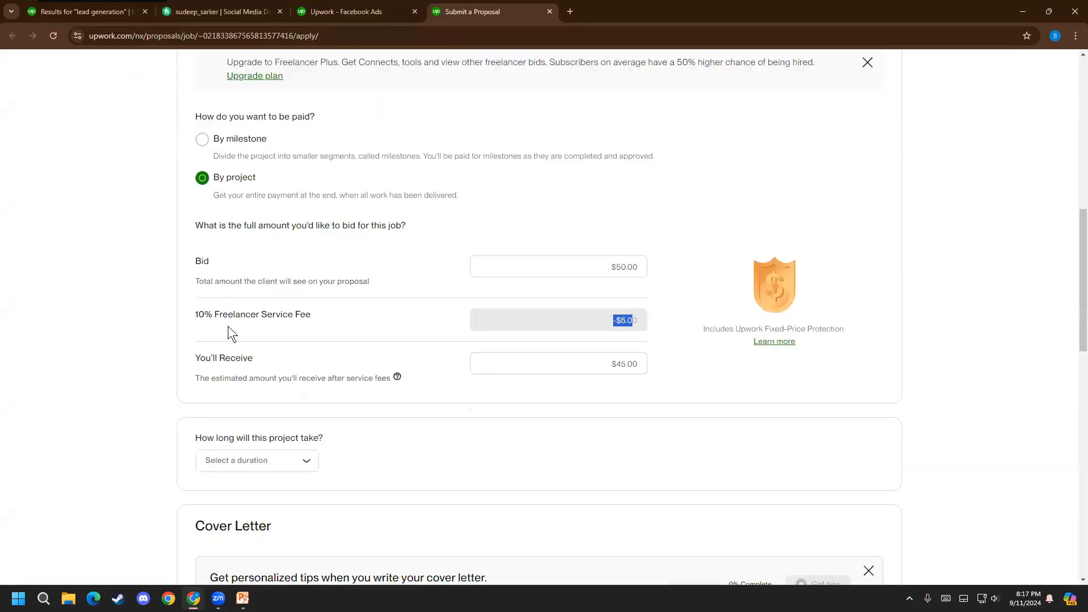
pyautogui.click(568, 363)
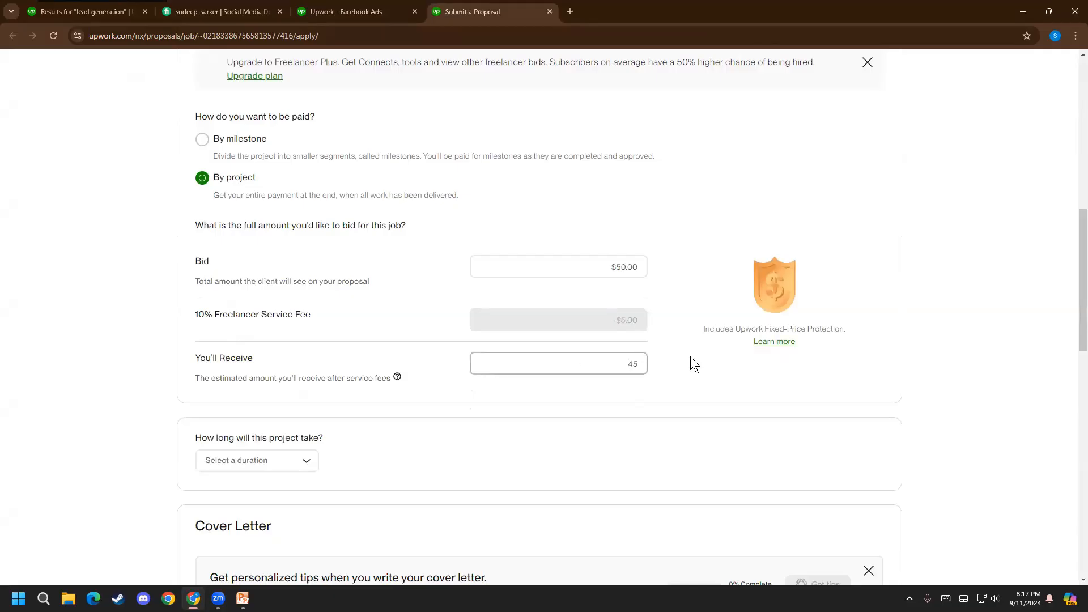
# Set the project duration to 3 to 6 months
pyautogui.scroll(-3, 172, 343)
pyautogui.click(263, 291)
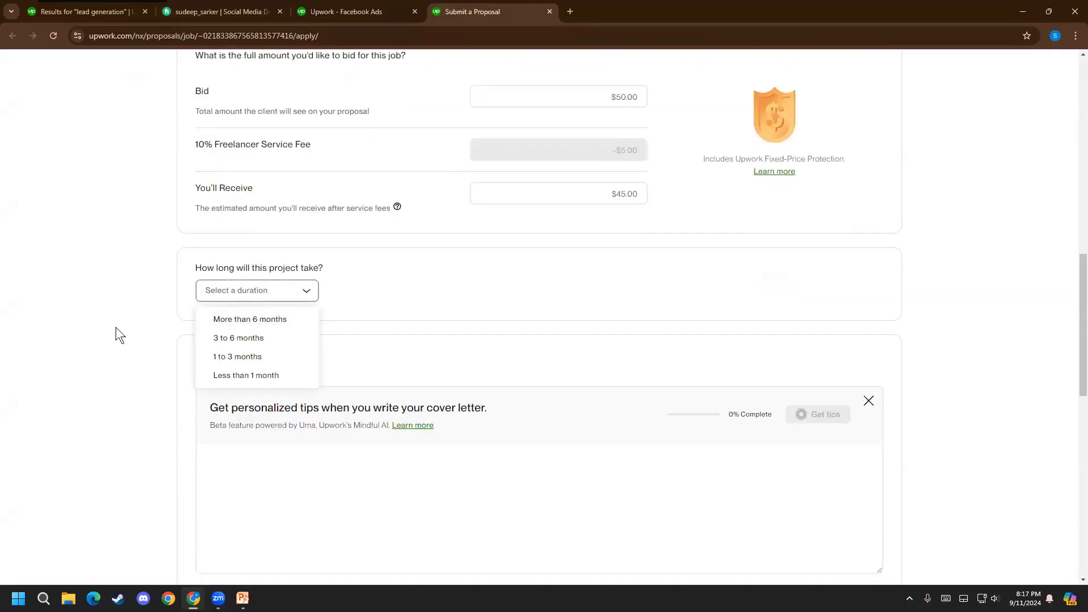
pyautogui.click(237, 342)
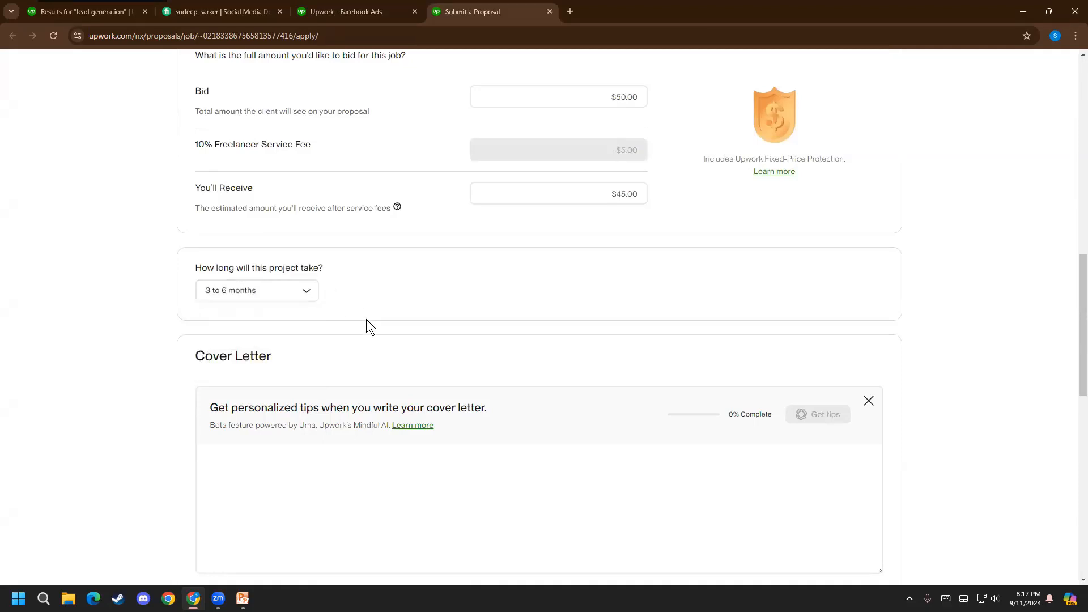
# Examine the proposal's cover letter, attachments and profile highlights sections, down to the submission option
pyautogui.scroll(-3, 363, 323)
pyautogui.click(272, 314)
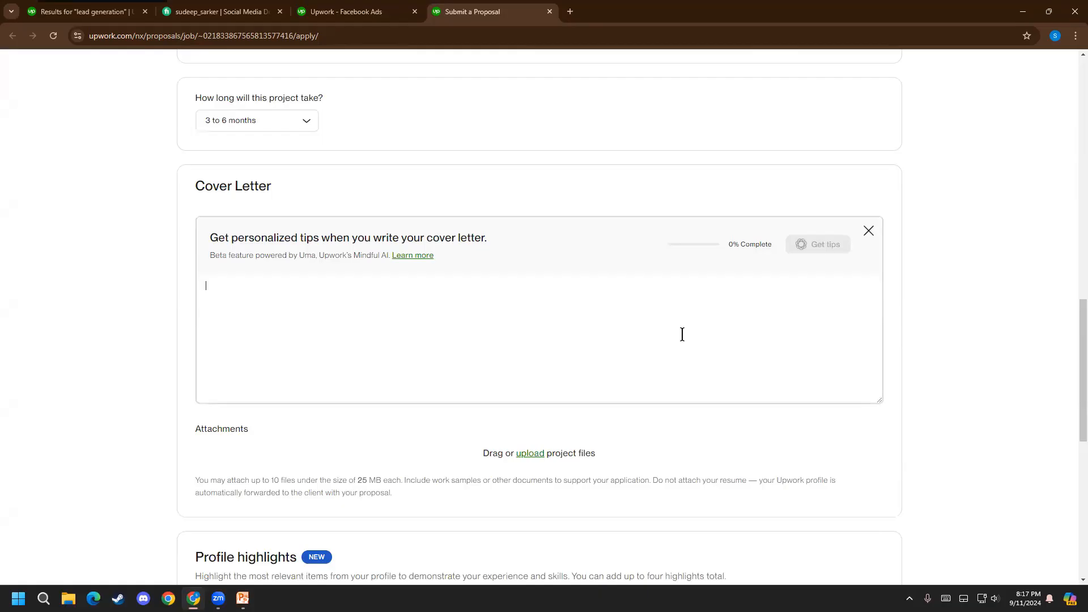
pyautogui.scroll(-1, 440, 281)
pyautogui.scroll(-2, 454, 286)
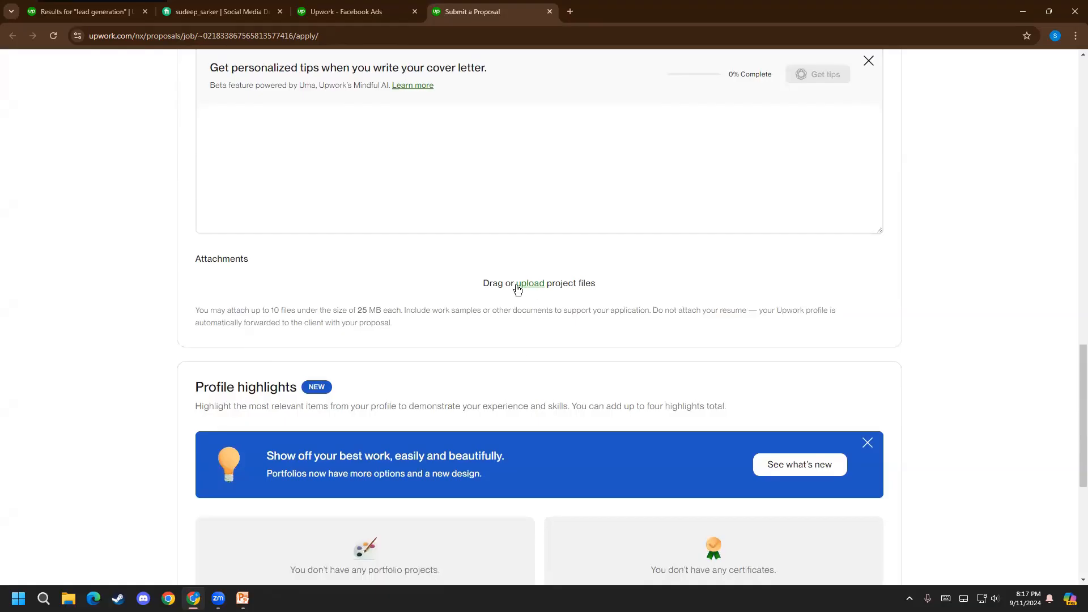
pyautogui.scroll(-3, 326, 300)
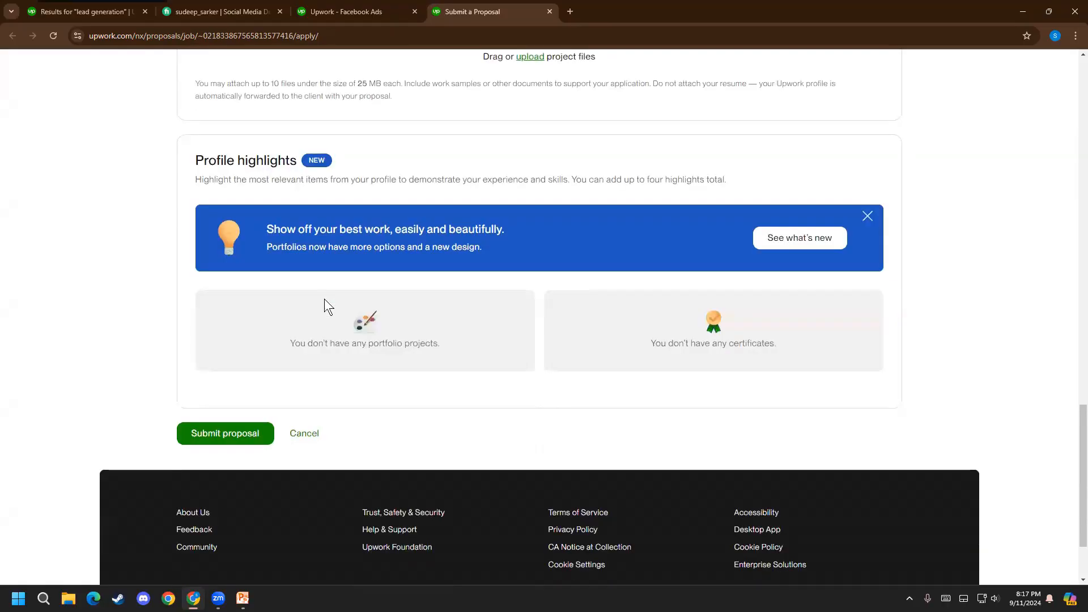
# Recheck the proposal's bid amount and review the form's job details, terms and cover letter without submitting it
pyautogui.scroll(10, 230, 328)
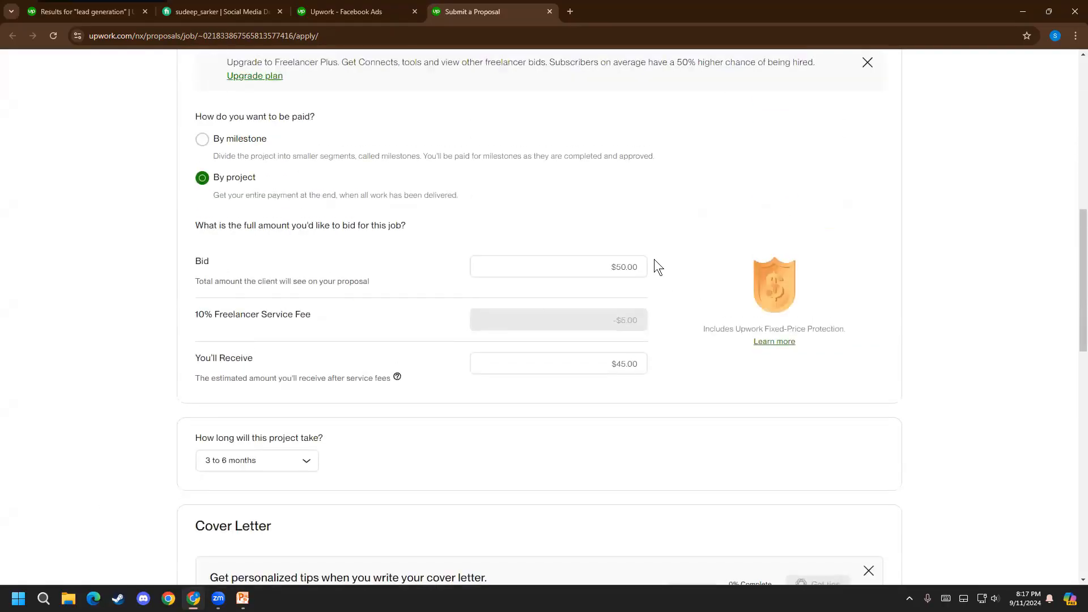
pyautogui.doubleClick(609, 268)
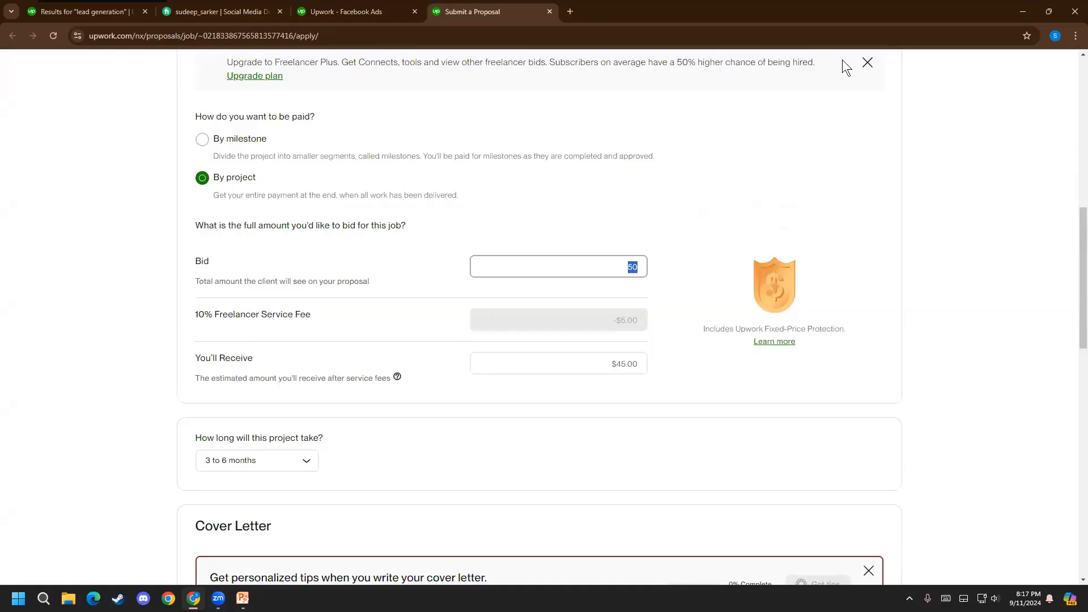
pyautogui.click(693, 73)
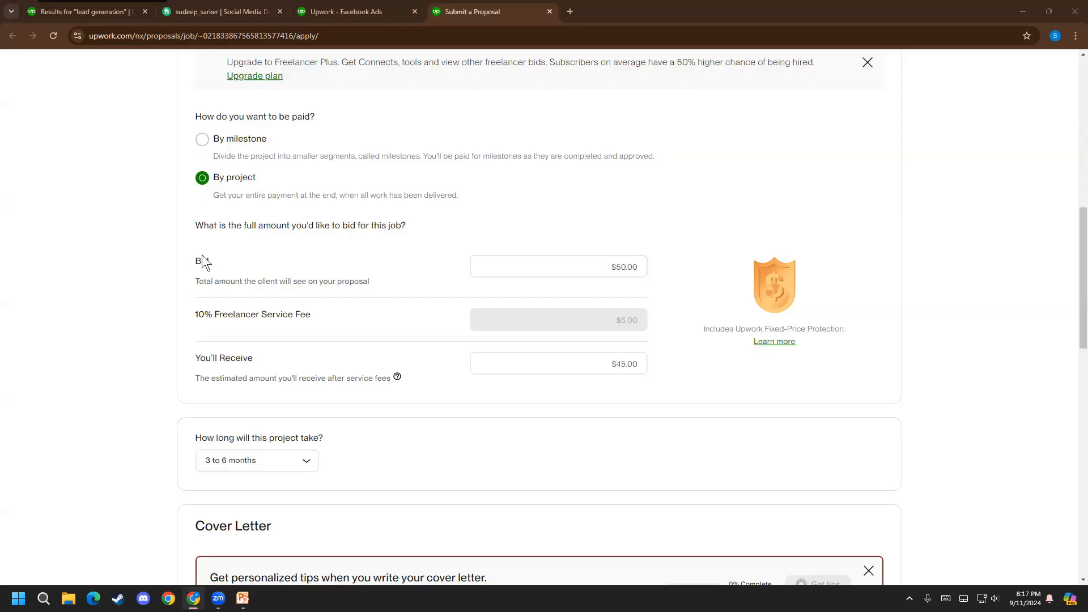
pyautogui.scroll(-15, 525, 321)
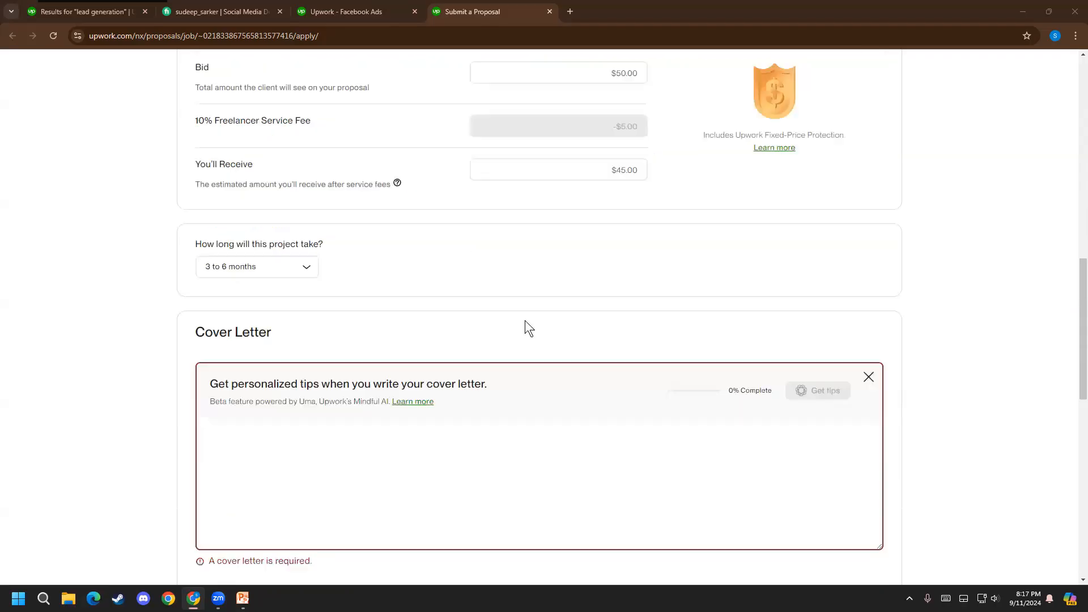
pyautogui.scroll(12, 524, 321)
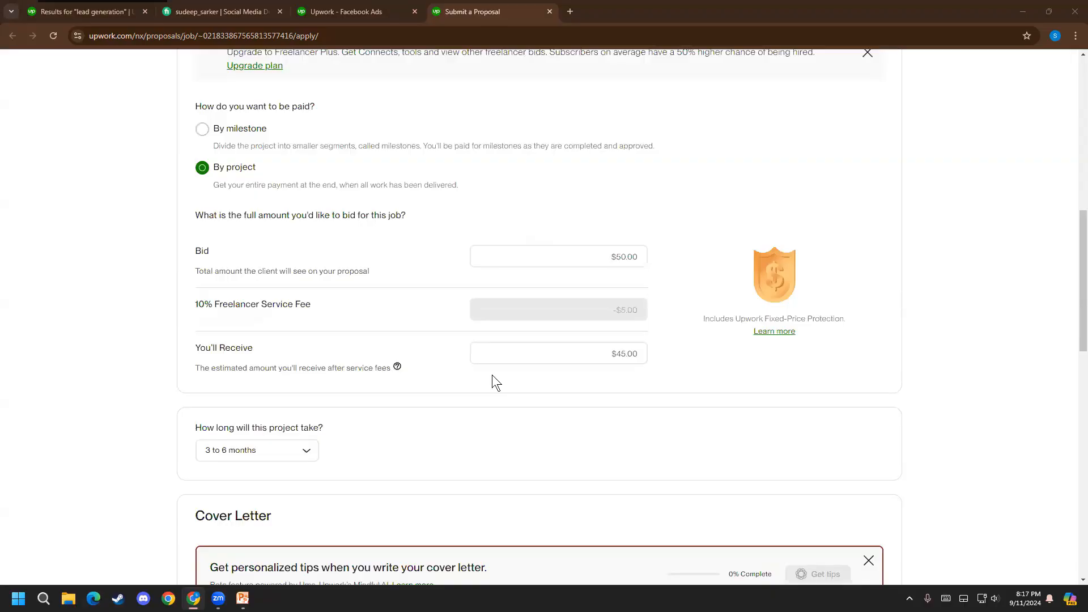
pyautogui.scroll(5, 492, 376)
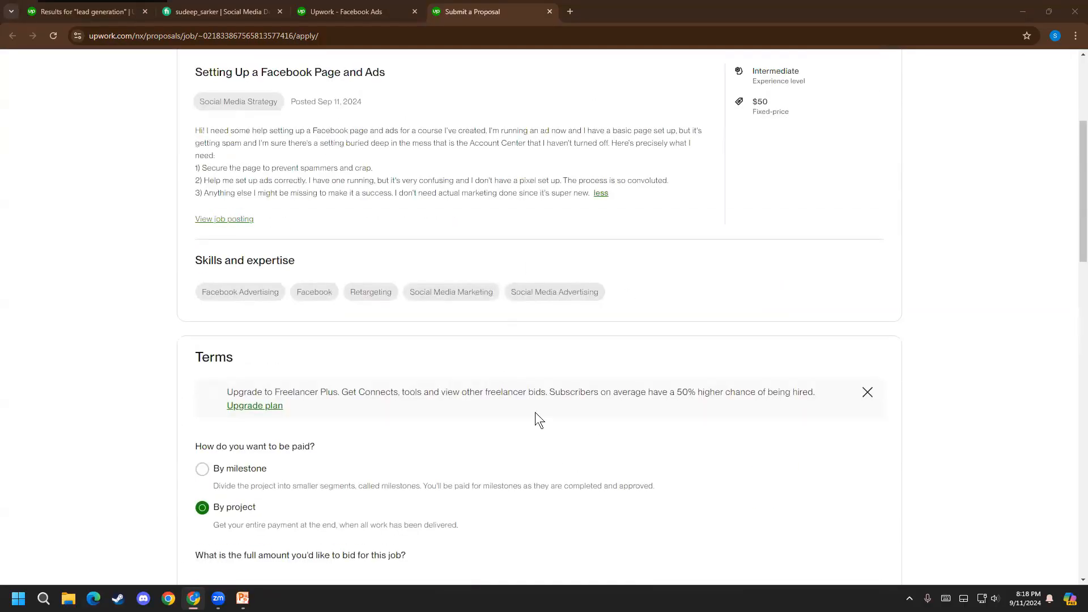
pyautogui.scroll(-14, 538, 419)
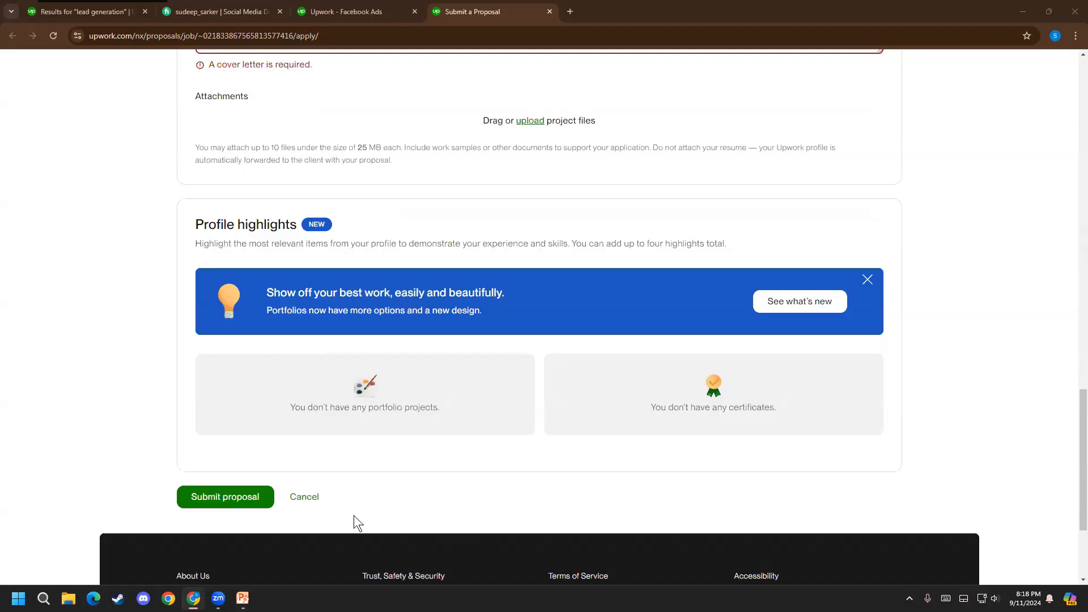
pyautogui.scroll(12, 501, 495)
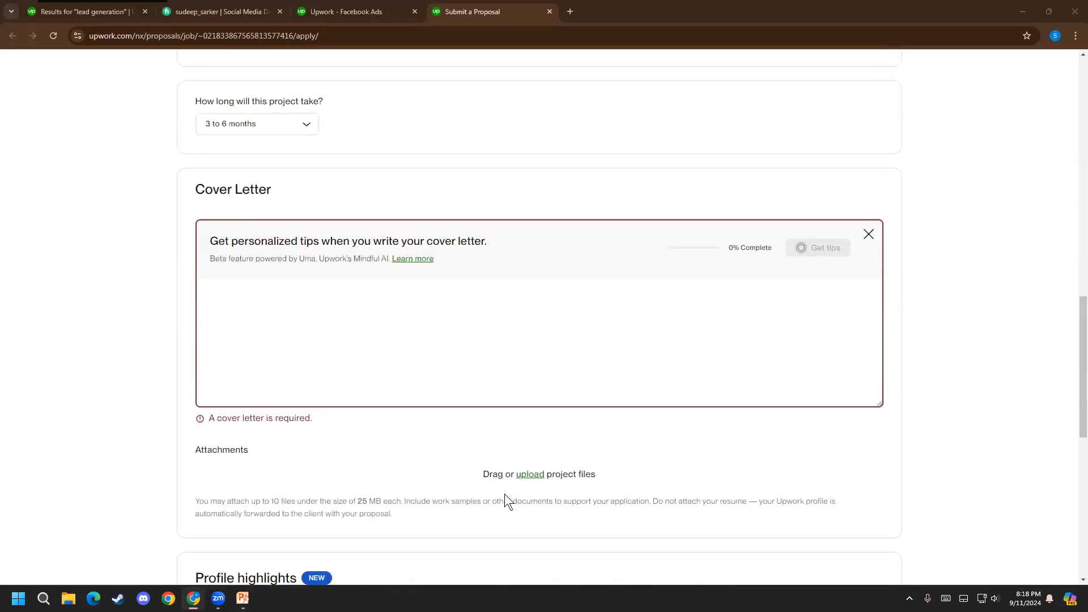
# Look over the proposal's job details once more and close the proposal form without submitting it
pyautogui.scroll(7, 507, 499)
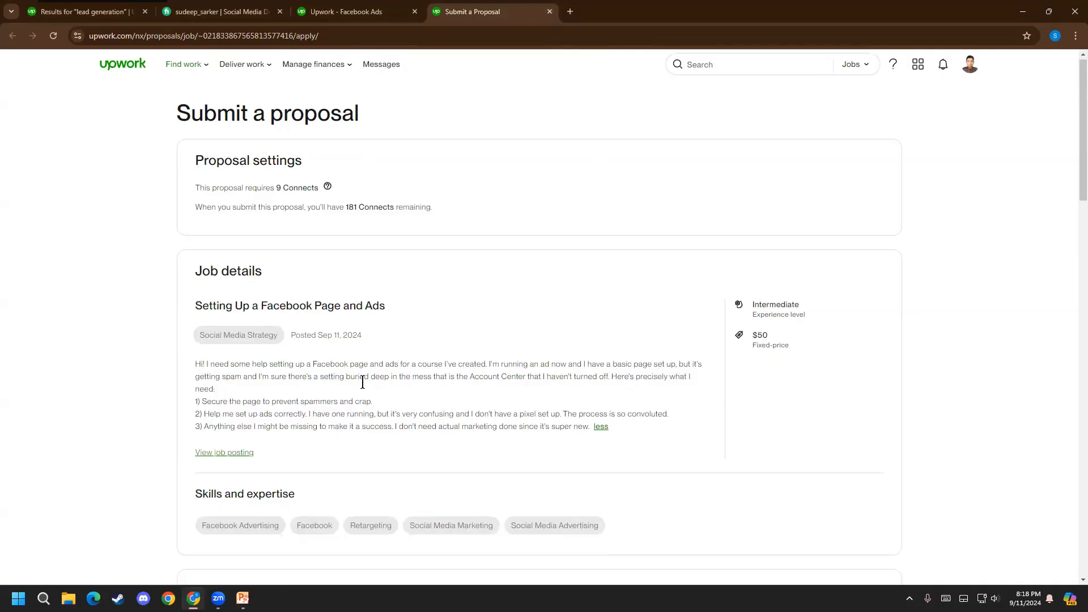
pyautogui.scroll(-2, 414, 154)
pyautogui.click(549, 11)
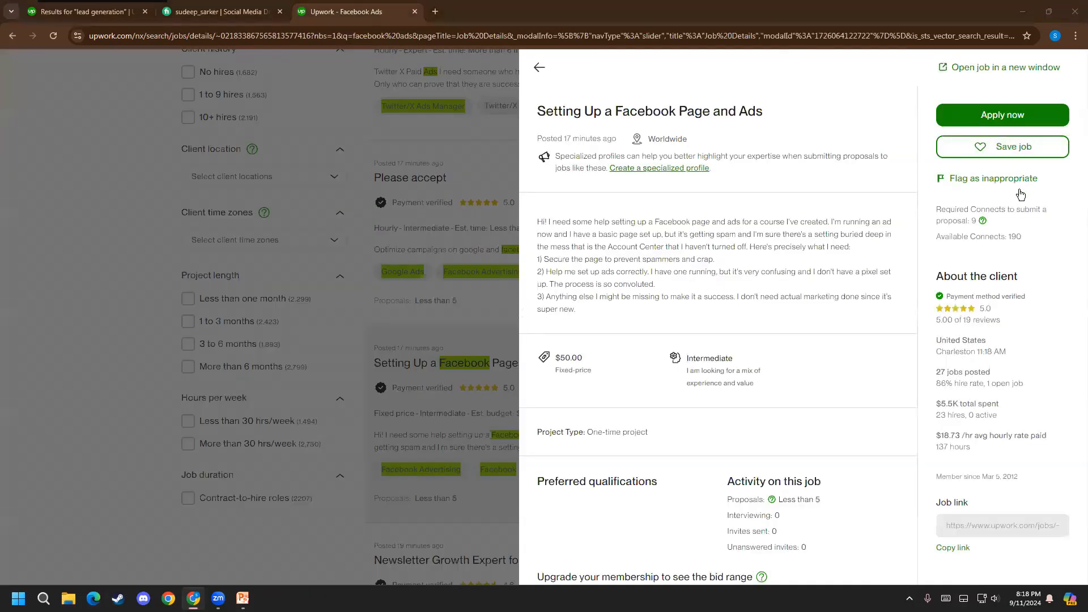
# Check the Connects required to apply for the Facebook page and ads job, along with the client information
pyautogui.moveTo(934, 207); pyautogui.dragTo(1046, 225)
pyautogui.click(973, 207)
pyautogui.click(972, 219)
pyautogui.moveTo(977, 221)
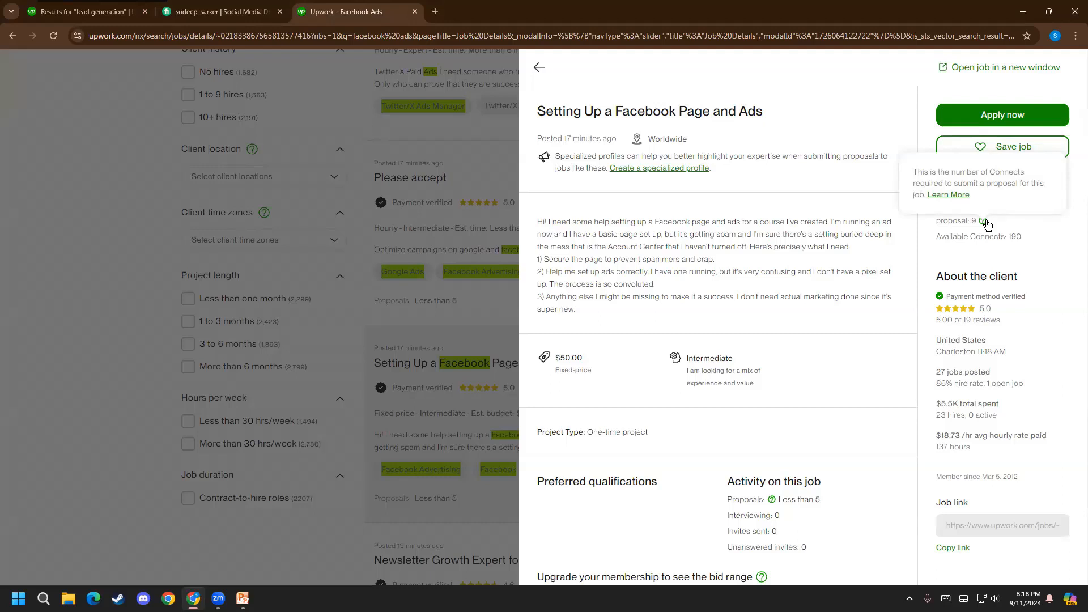
pyautogui.scroll(-1, 962, 442)
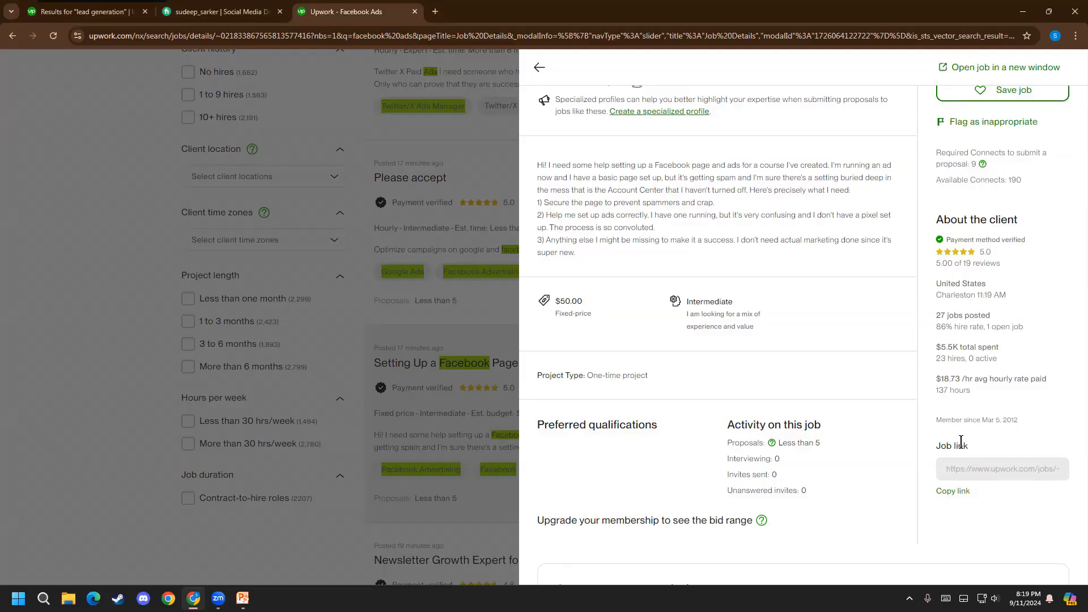
pyautogui.scroll(1, 961, 443)
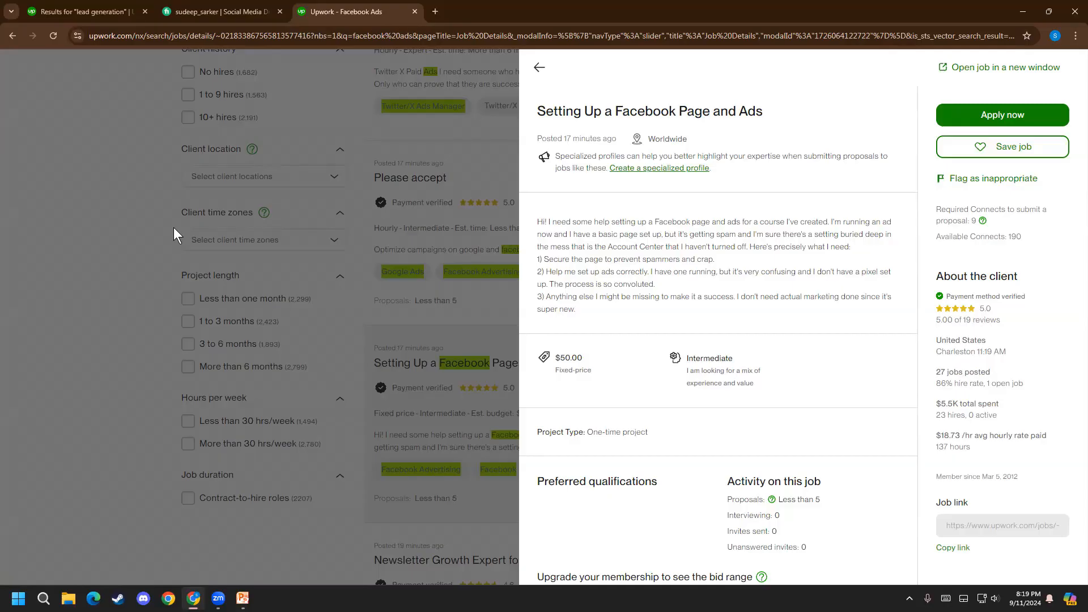
# Leave the job details and open the plan change page from the account's membership settings
pyautogui.click(539, 67)
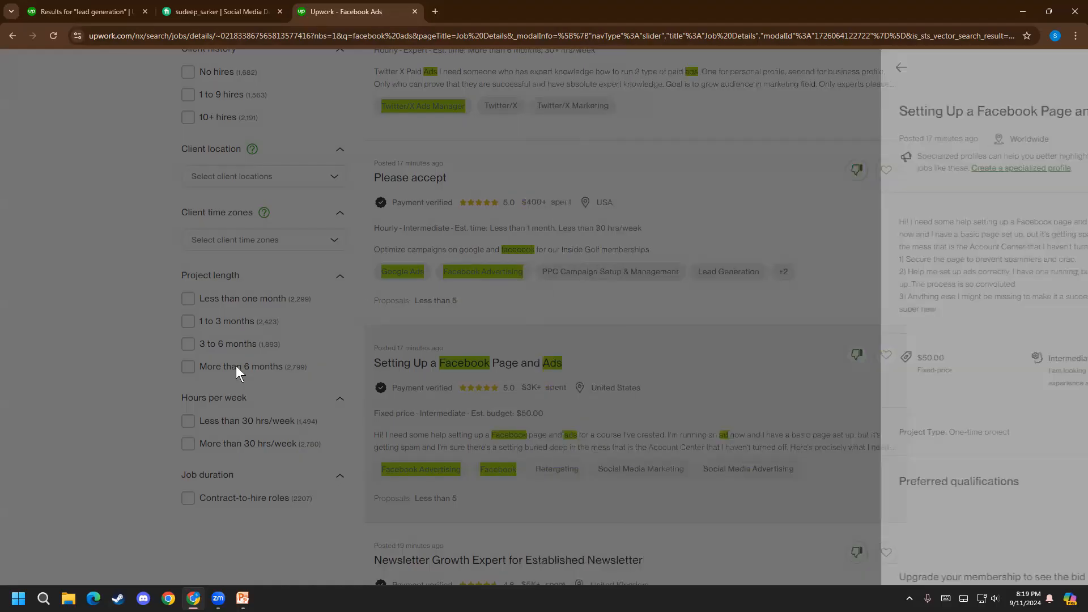
pyautogui.scroll(12, 603, 389)
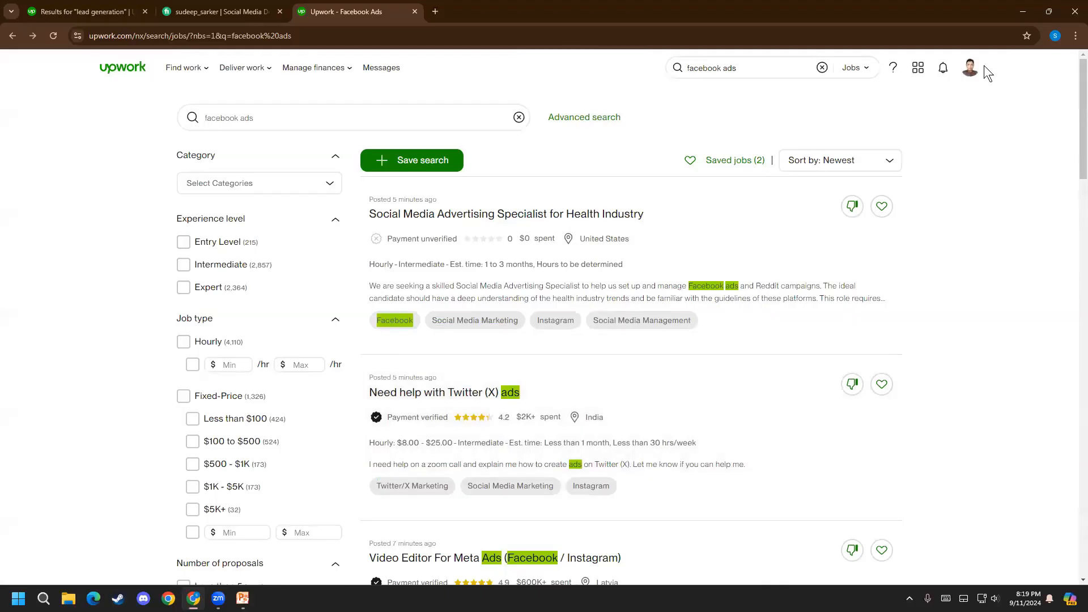
pyautogui.click(970, 67)
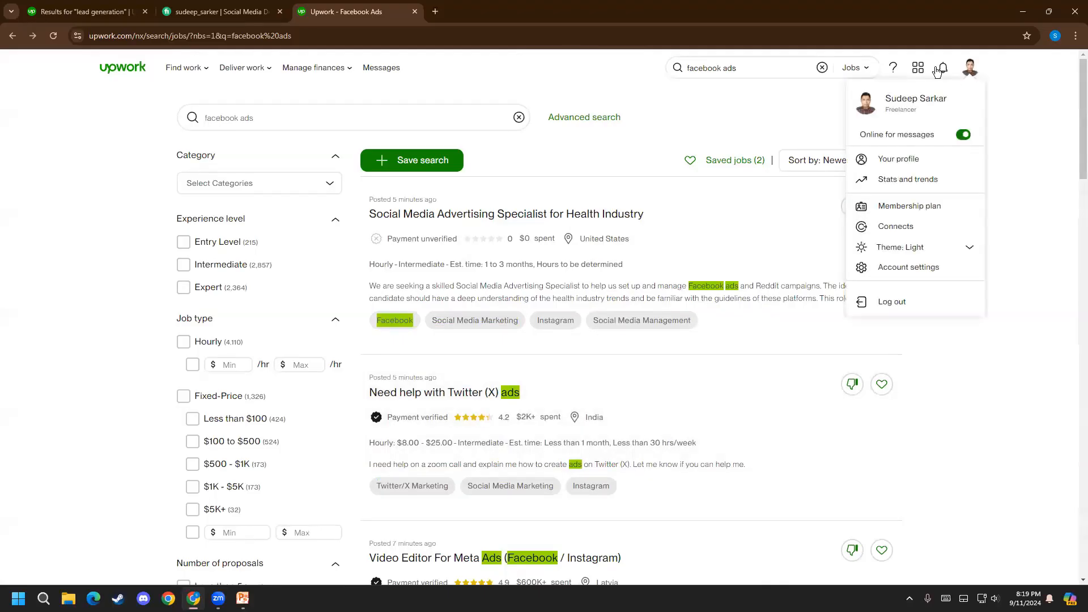
pyautogui.click(918, 203)
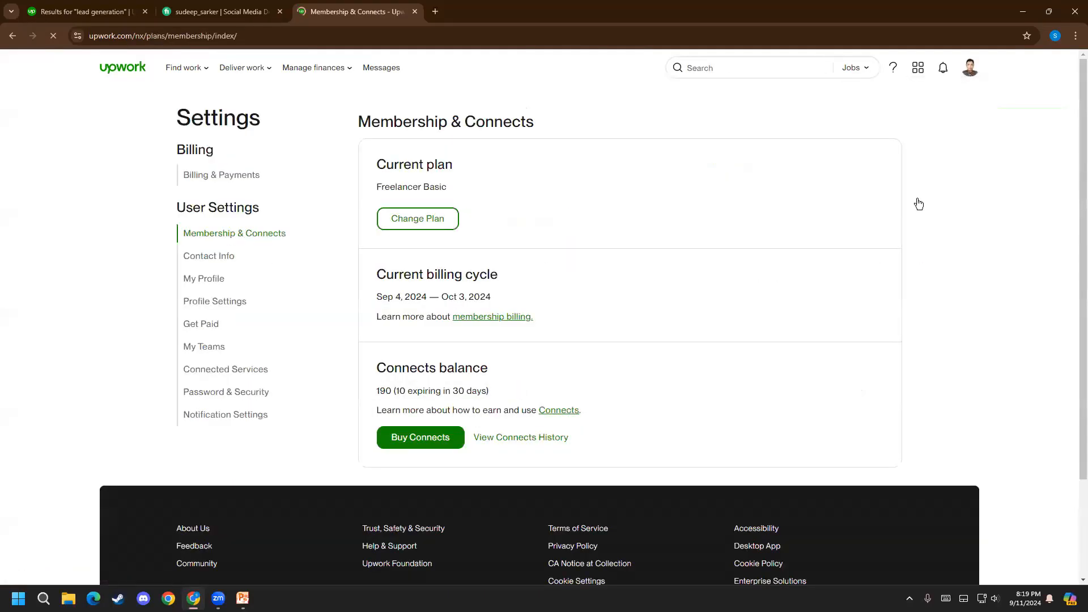
pyautogui.click(416, 217)
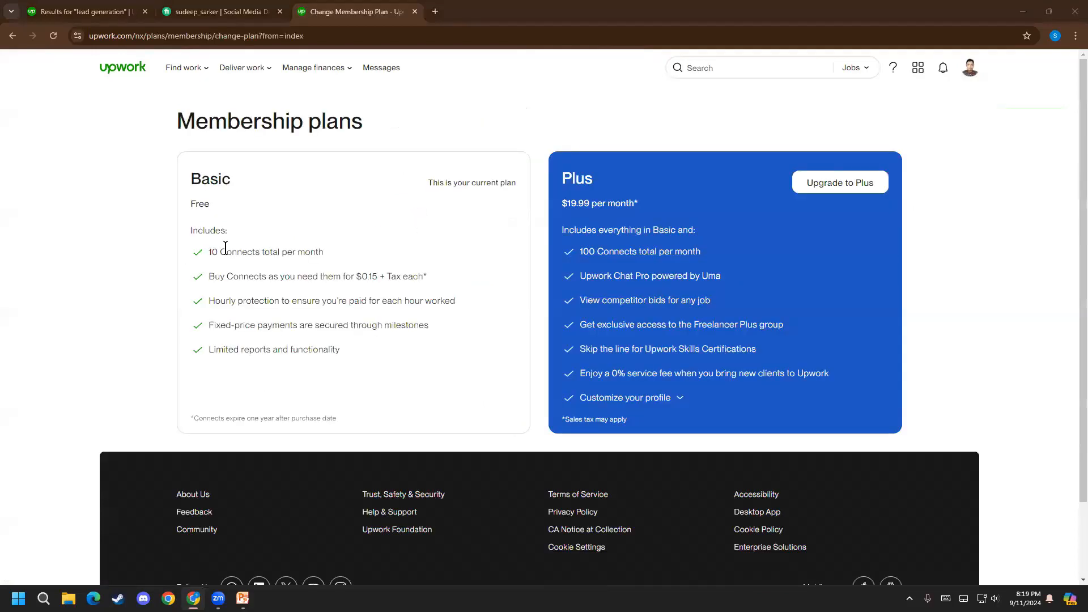
# Examine the monthly Connects allowance included in the Basic membership plan
pyautogui.moveTo(326, 251); pyautogui.dragTo(213, 253)
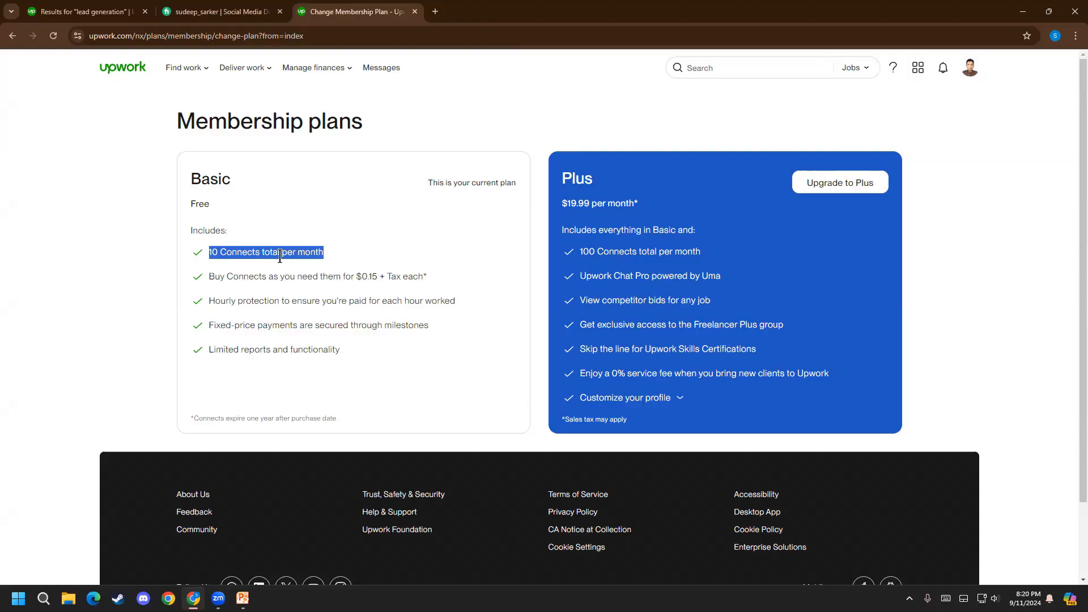
pyautogui.click(288, 266)
pyautogui.moveTo(326, 252); pyautogui.dragTo(198, 260)
pyautogui.click(197, 260)
pyautogui.moveTo(334, 250); pyautogui.dragTo(199, 241)
pyautogui.moveTo(430, 182); pyautogui.dragTo(517, 182)
pyautogui.click(513, 183)
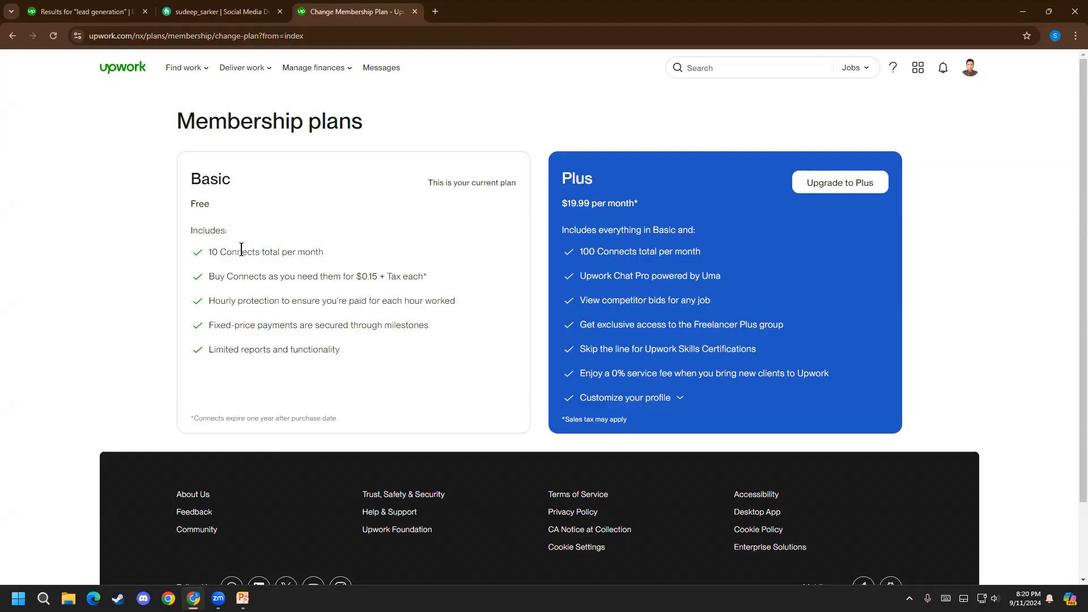
pyautogui.moveTo(208, 251); pyautogui.dragTo(346, 249)
pyautogui.click(345, 249)
pyautogui.click(944, 68)
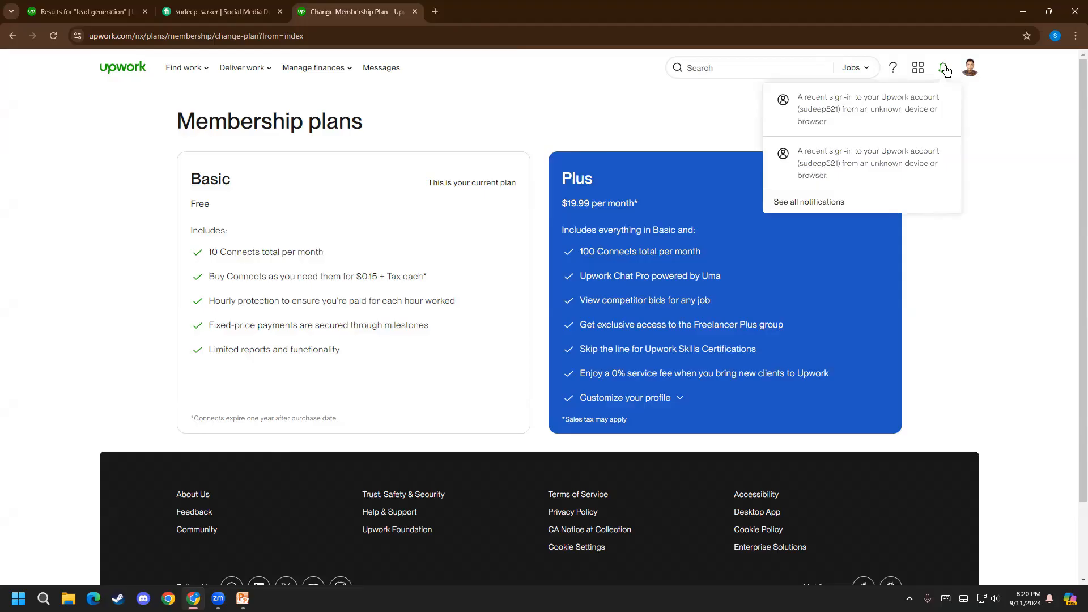
pyautogui.moveTo(203, 247); pyautogui.dragTo(288, 248)
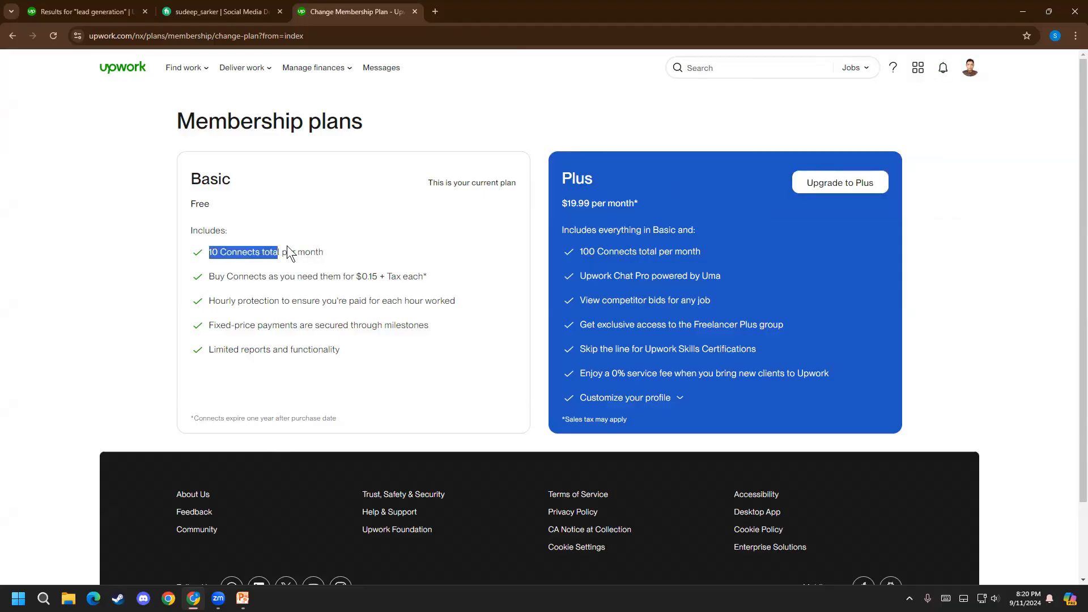
pyautogui.click(333, 250)
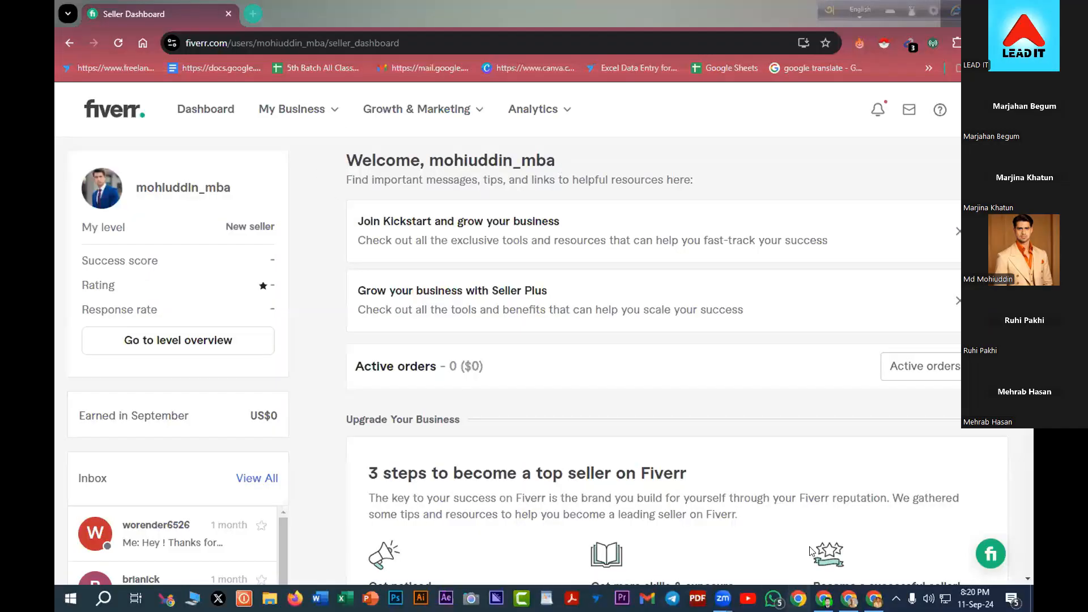
# Switch to the browser window showing the Upwork membership plans and read through the Basic and Plus plan features
pyautogui.click(849, 598)
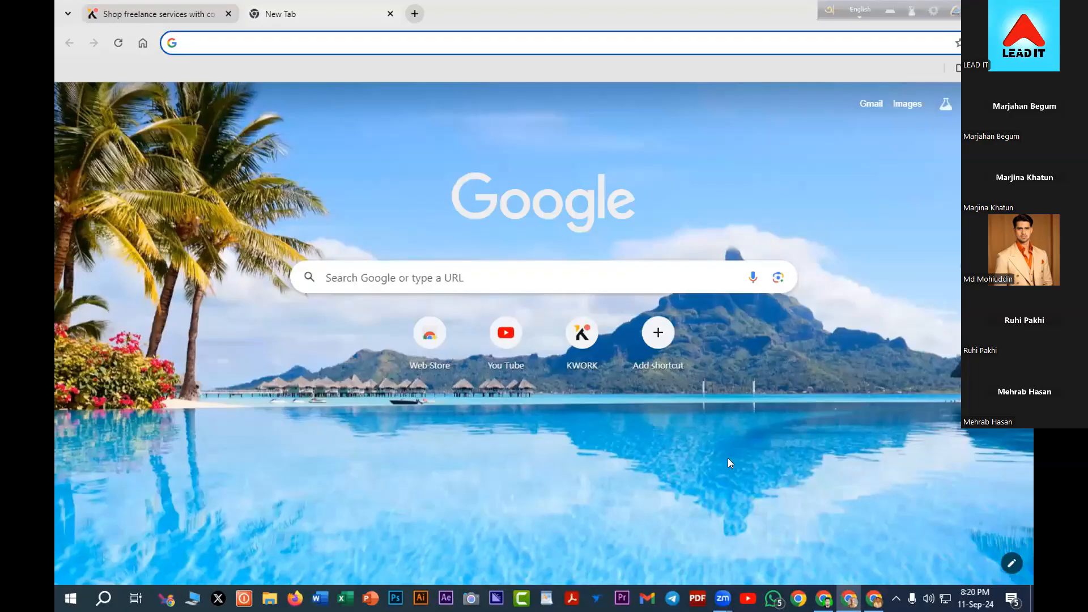
pyautogui.click(824, 599)
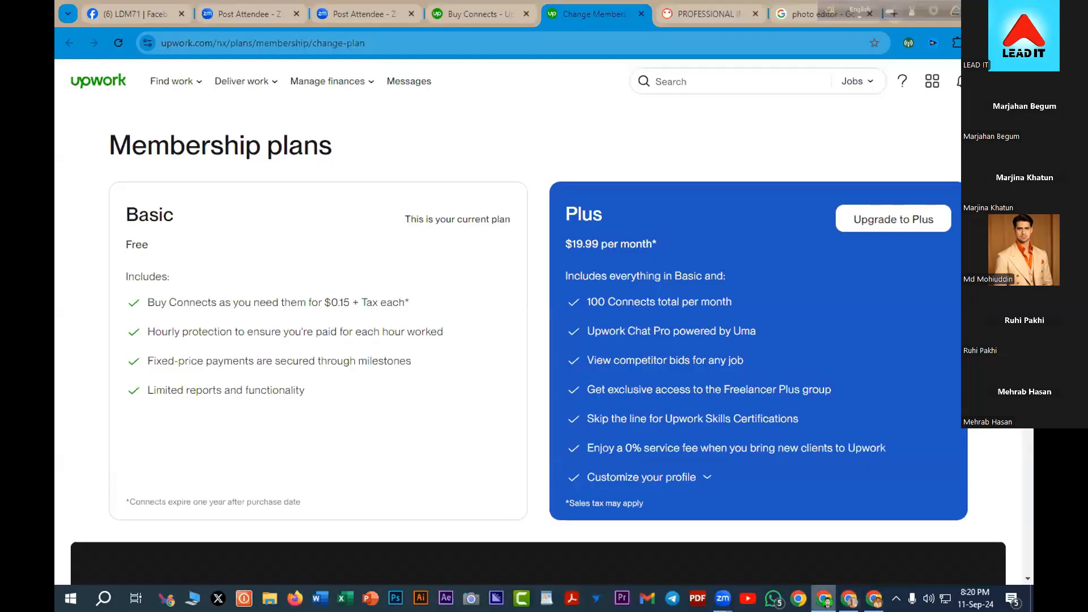
pyautogui.click(874, 599)
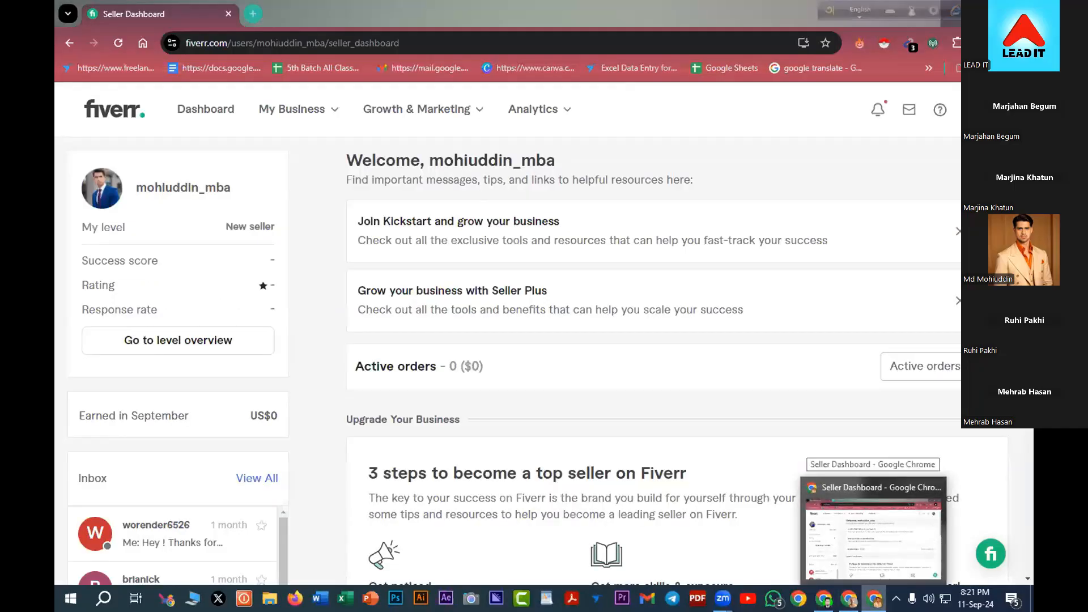
pyautogui.click(823, 599)
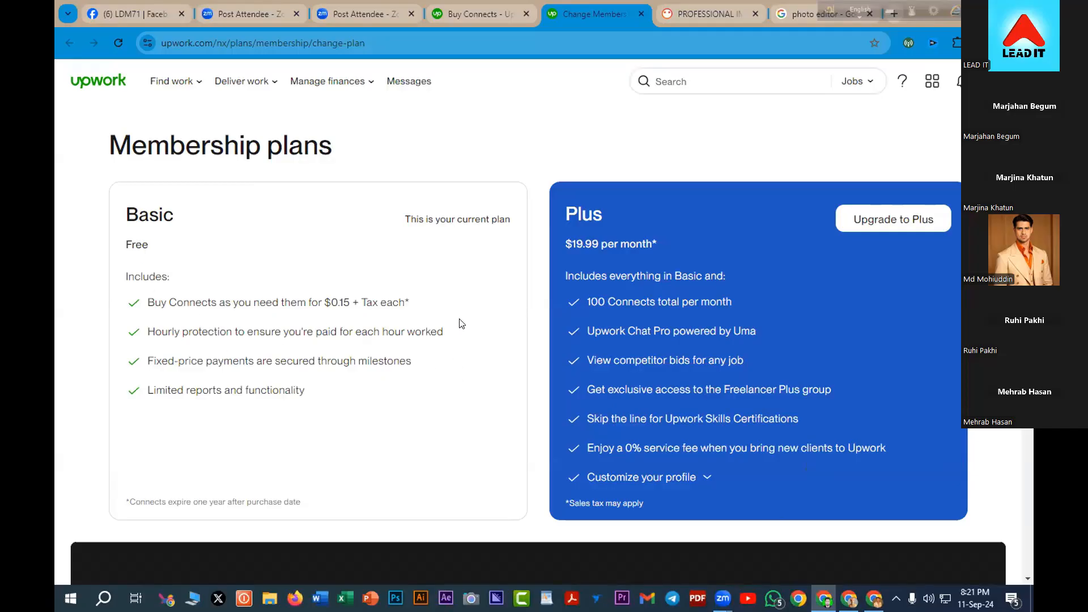
pyautogui.scroll(-2, 331, 375)
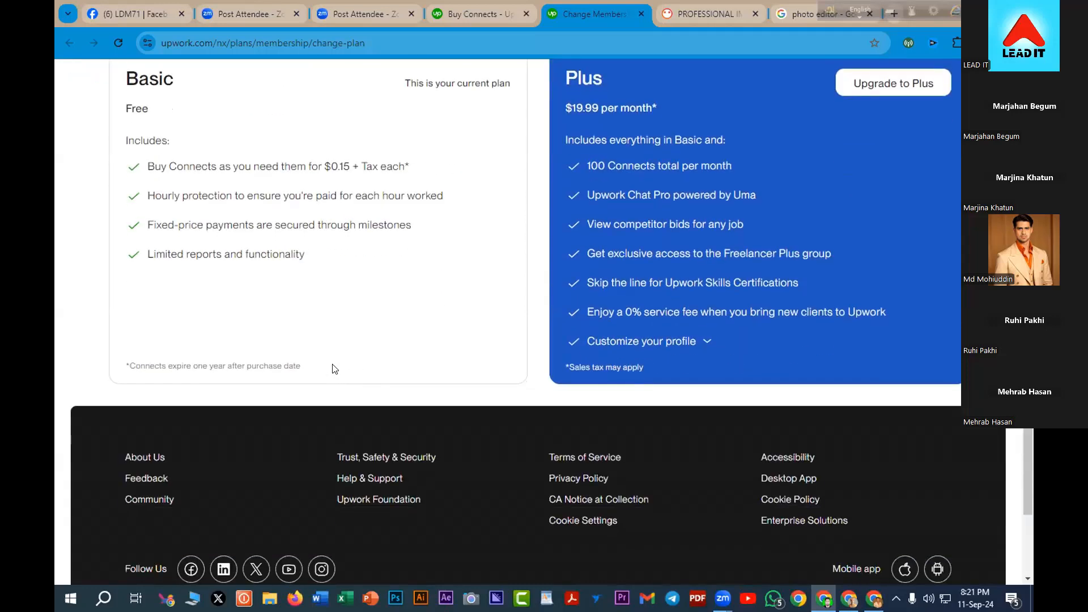
pyautogui.scroll(2, 334, 369)
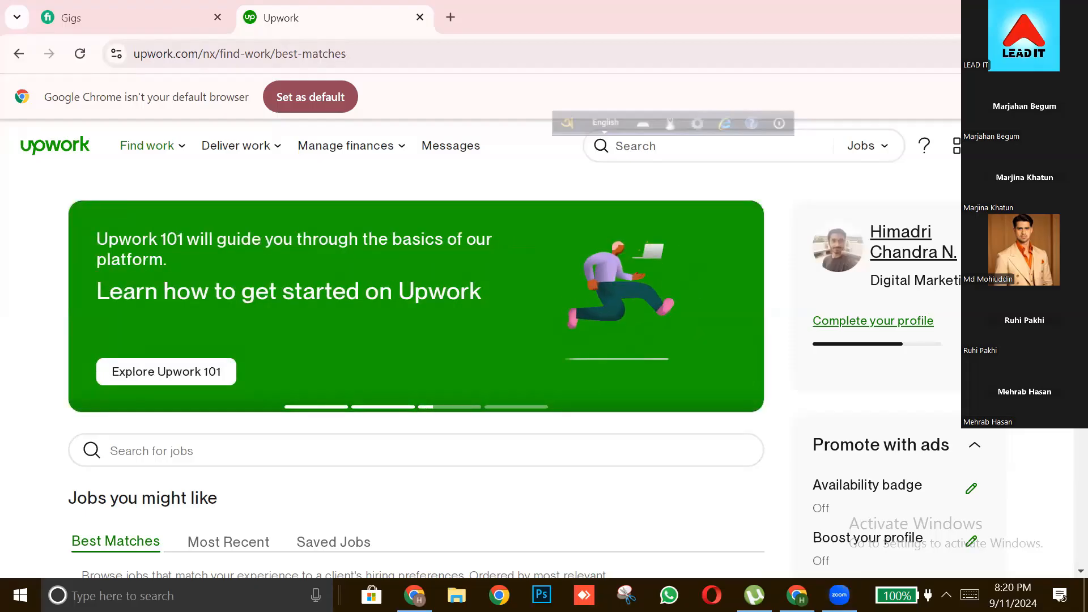
# Open the membership plans page from the Upwork home page and bring both plans' features into view
pyautogui.click(1043, 146)
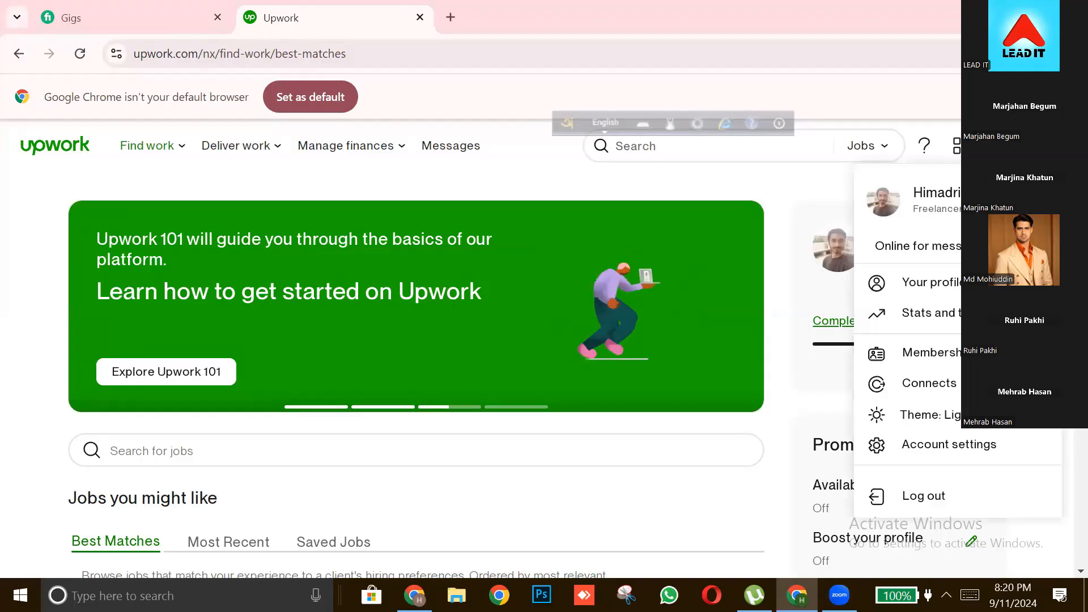
pyautogui.click(950, 351)
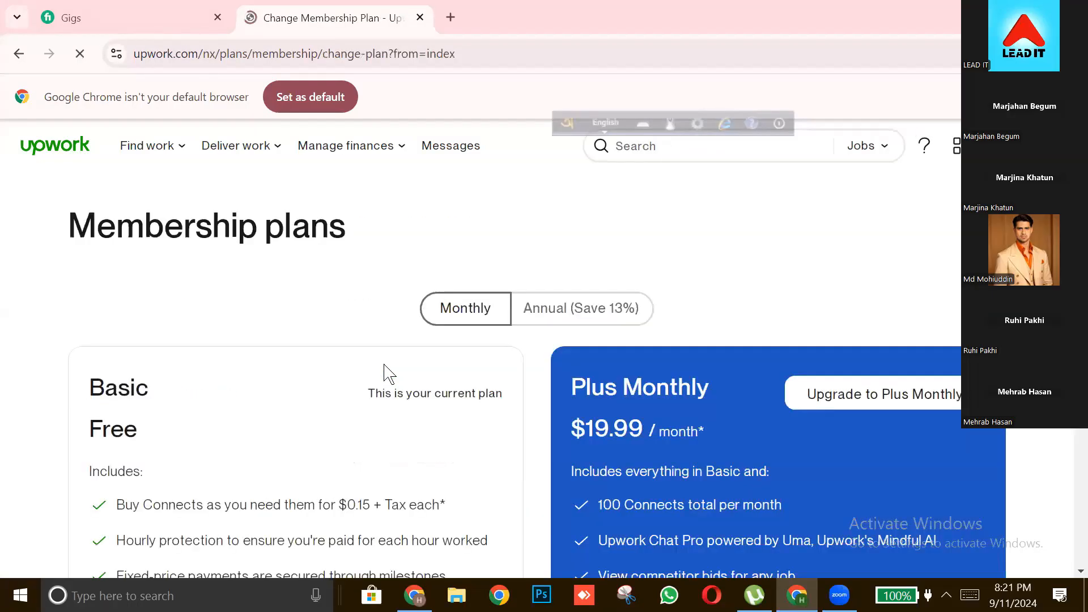
pyautogui.scroll(-2, 287, 426)
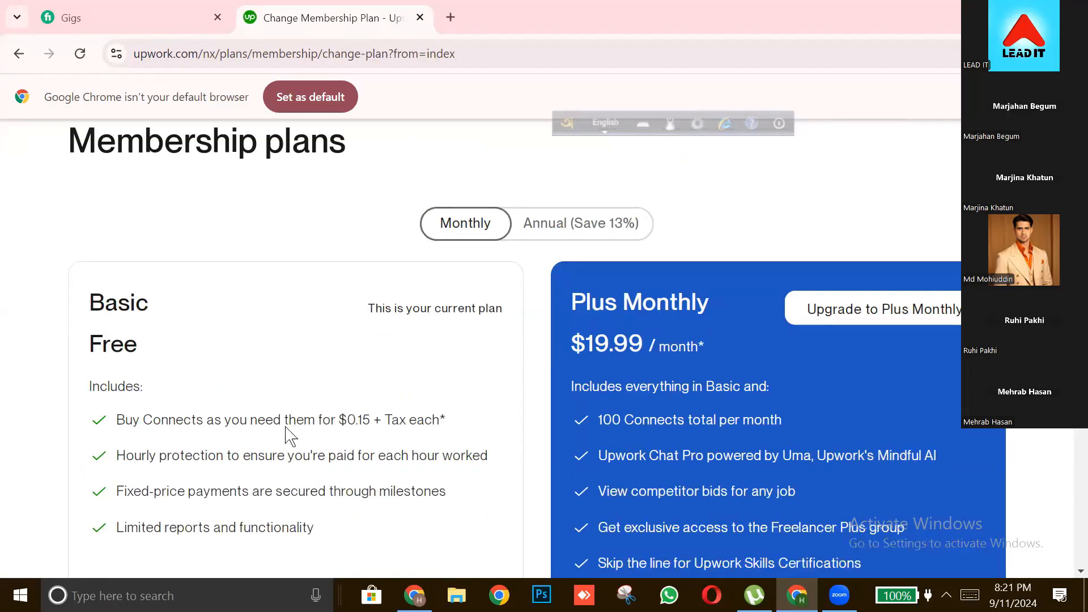
pyautogui.scroll(-2, 287, 427)
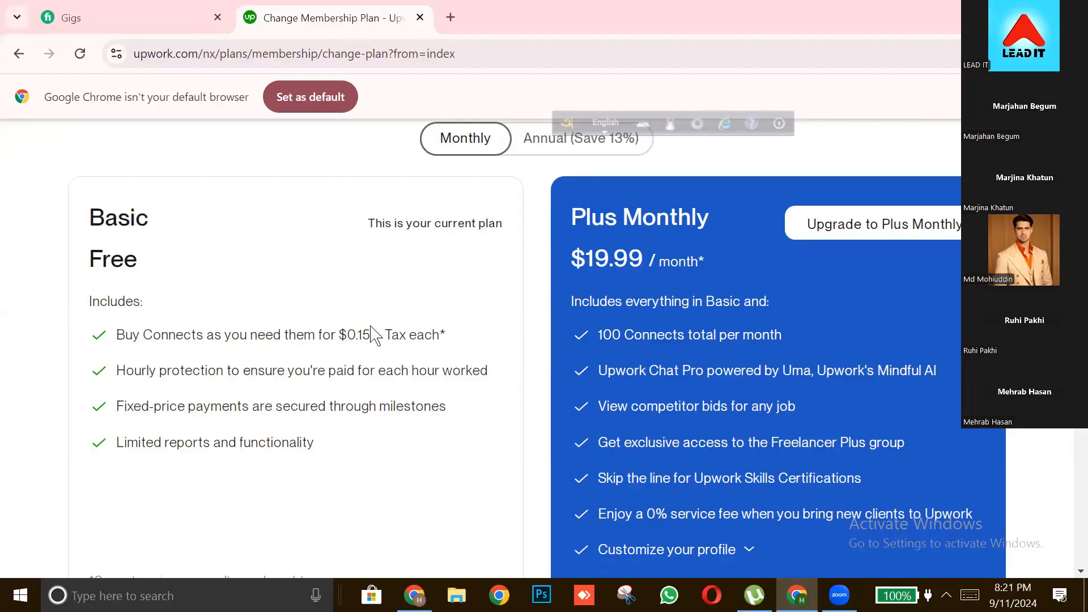
# Examine the price per purchased Connect in the Basic plan
pyautogui.moveTo(363, 331); pyautogui.dragTo(340, 331)
pyautogui.click(339, 331)
pyautogui.moveTo(362, 327); pyautogui.dragTo(340, 327)
pyautogui.click(343, 327)
# Examine the monthly price of the Plus membership plan
pyautogui.moveTo(641, 254); pyautogui.dragTo(546, 266)
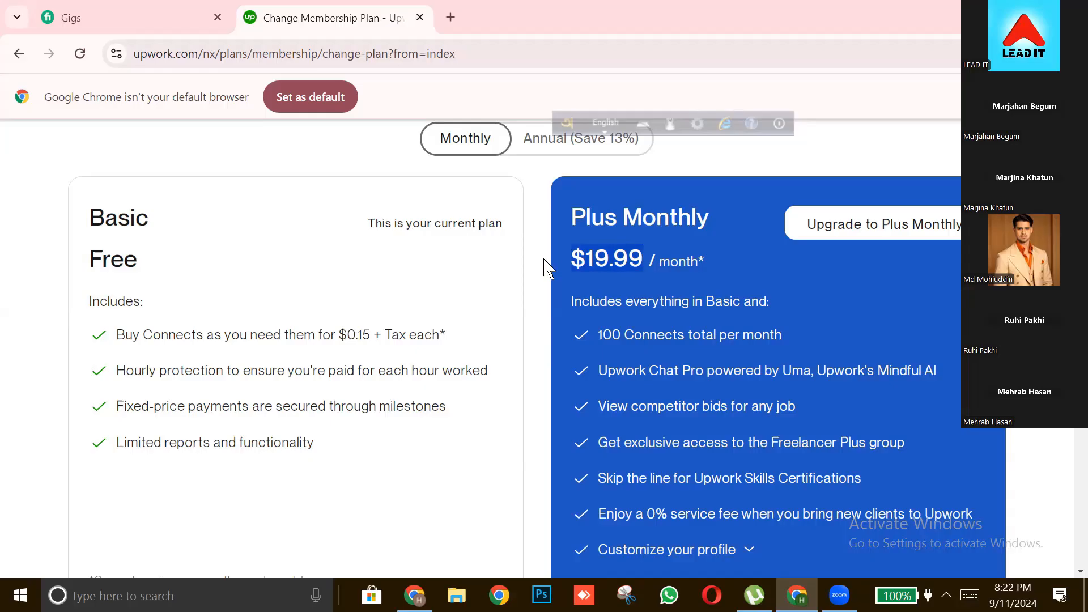
pyautogui.click(601, 246)
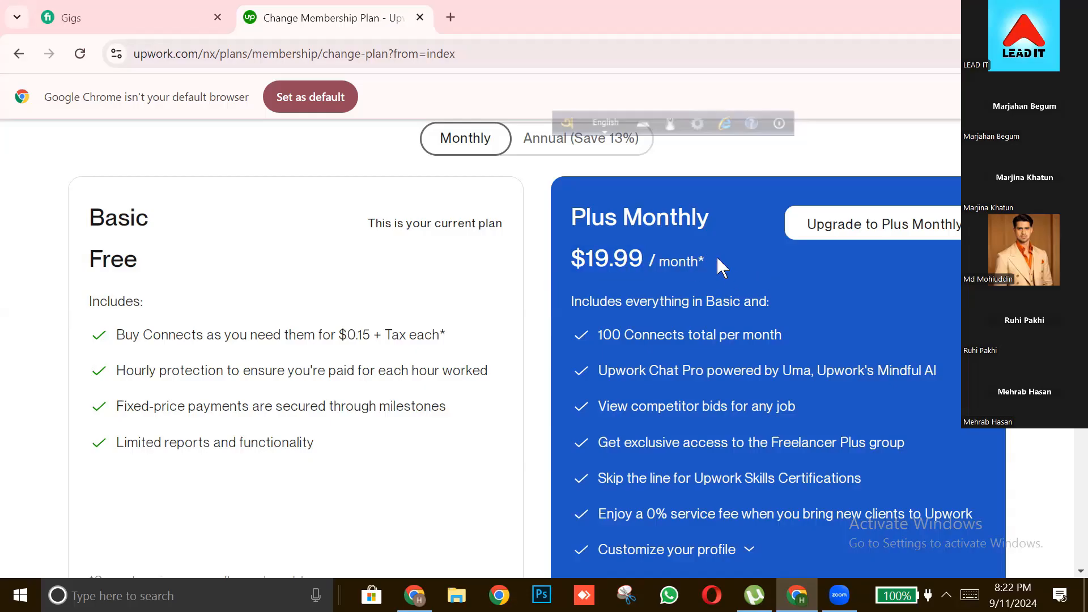
pyautogui.moveTo(593, 274); pyautogui.dragTo(560, 262)
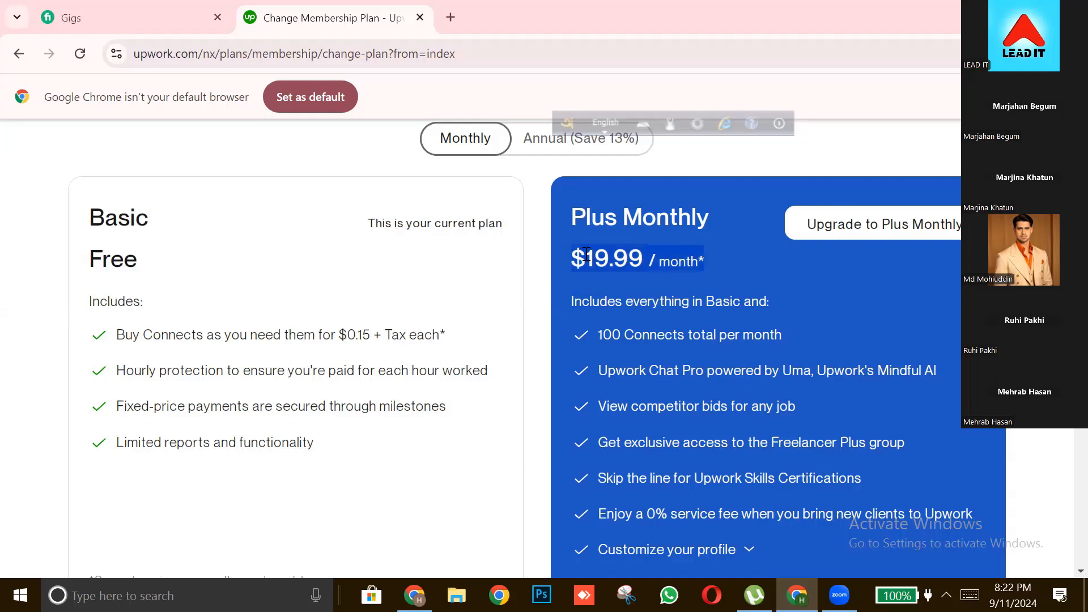
pyautogui.click(586, 253)
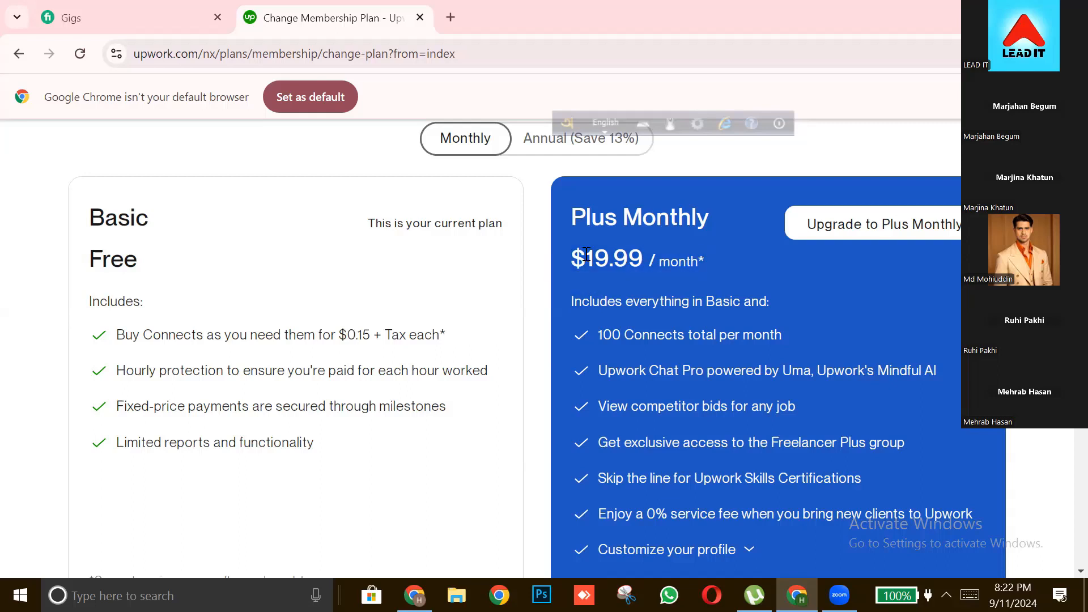
pyautogui.doubleClick(620, 256)
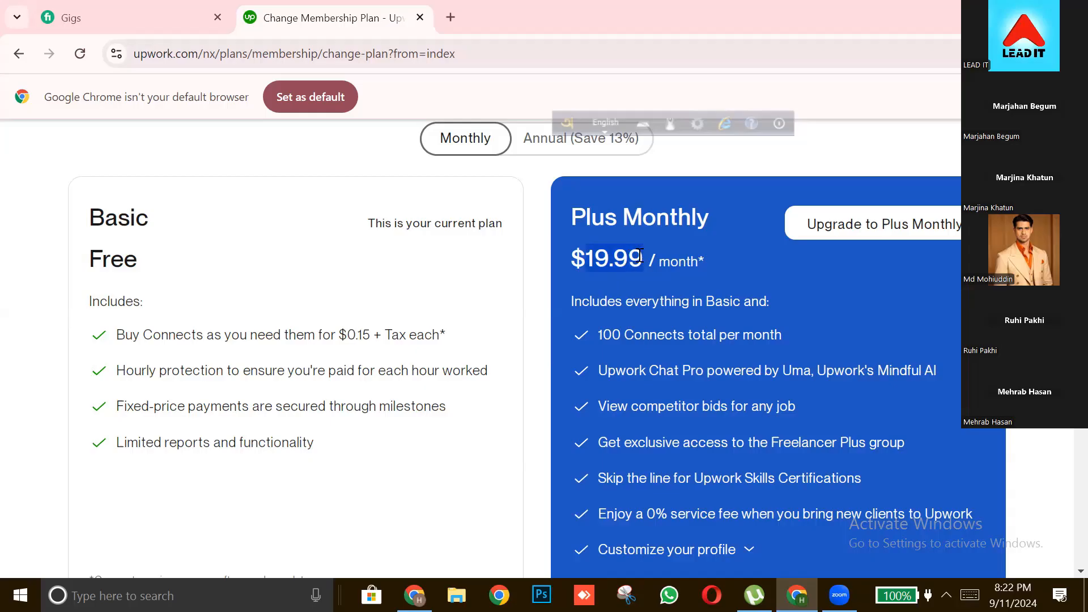
pyautogui.click(639, 255)
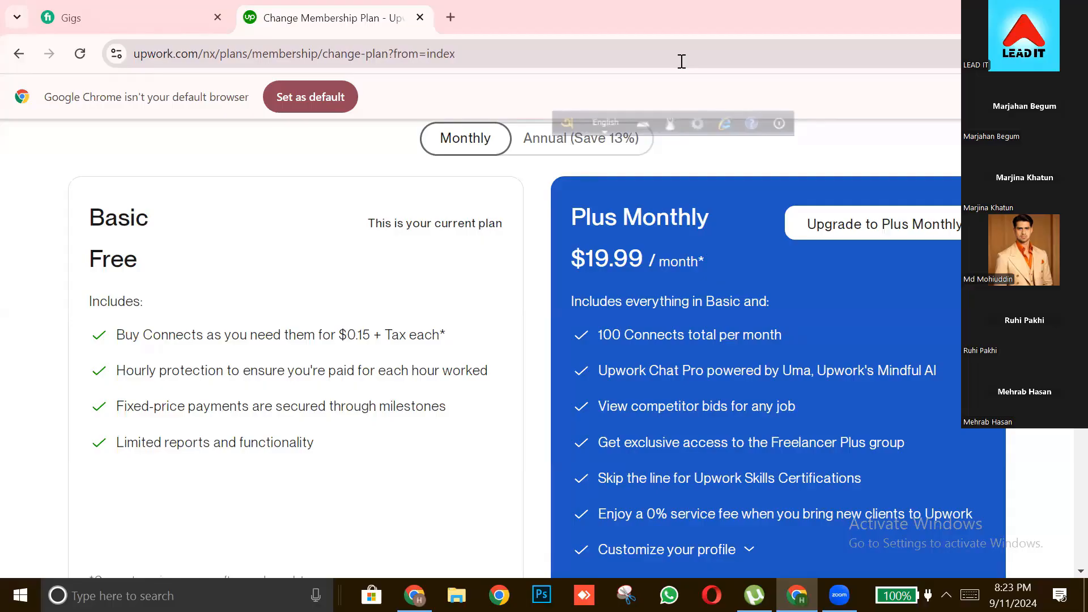
pyautogui.moveTo(703, 269); pyautogui.dragTo(594, 245)
pyautogui.click(598, 244)
pyautogui.moveTo(690, 265); pyautogui.dragTo(599, 266)
pyautogui.click(571, 258)
pyautogui.click(716, 292)
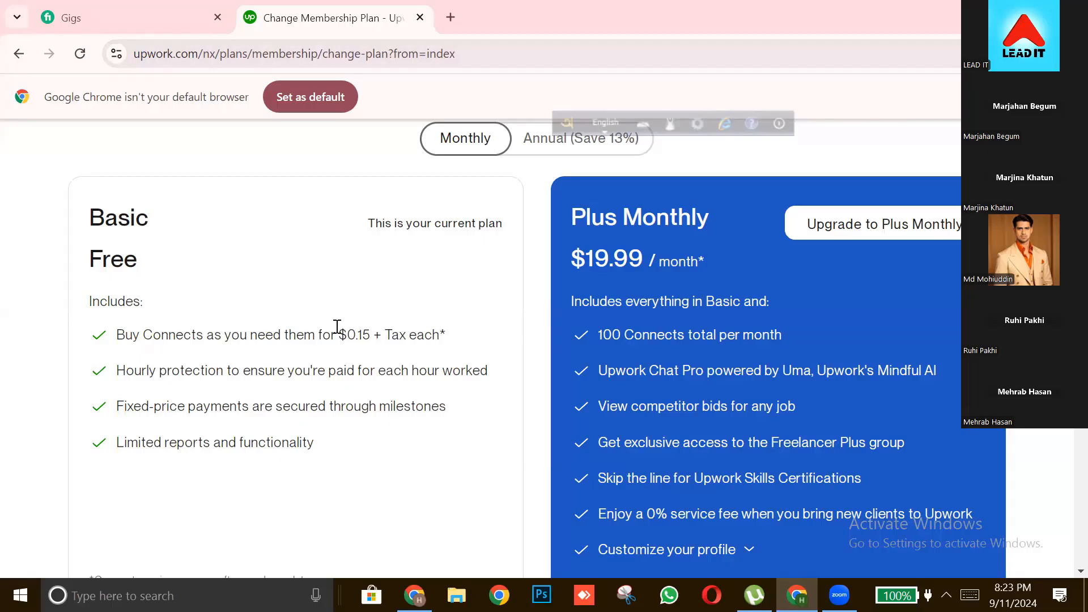
# Compare the Basic plan's price per Connect with the Plus plan's monthly price
pyautogui.moveTo(337, 333); pyautogui.dragTo(369, 332)
pyautogui.click(369, 331)
pyautogui.moveTo(572, 258); pyautogui.dragTo(631, 260)
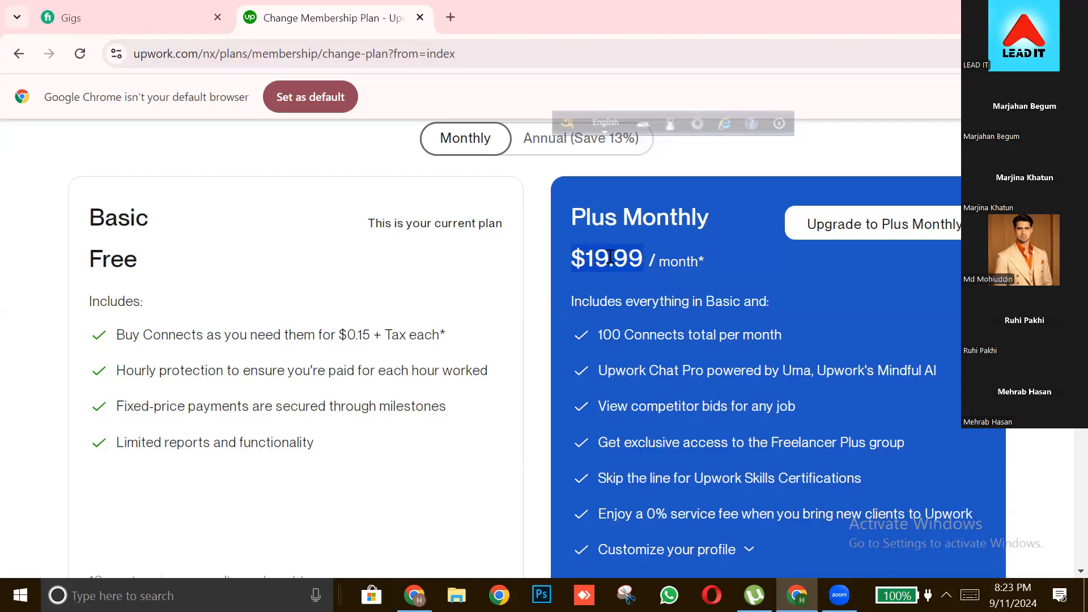
pyautogui.click(610, 258)
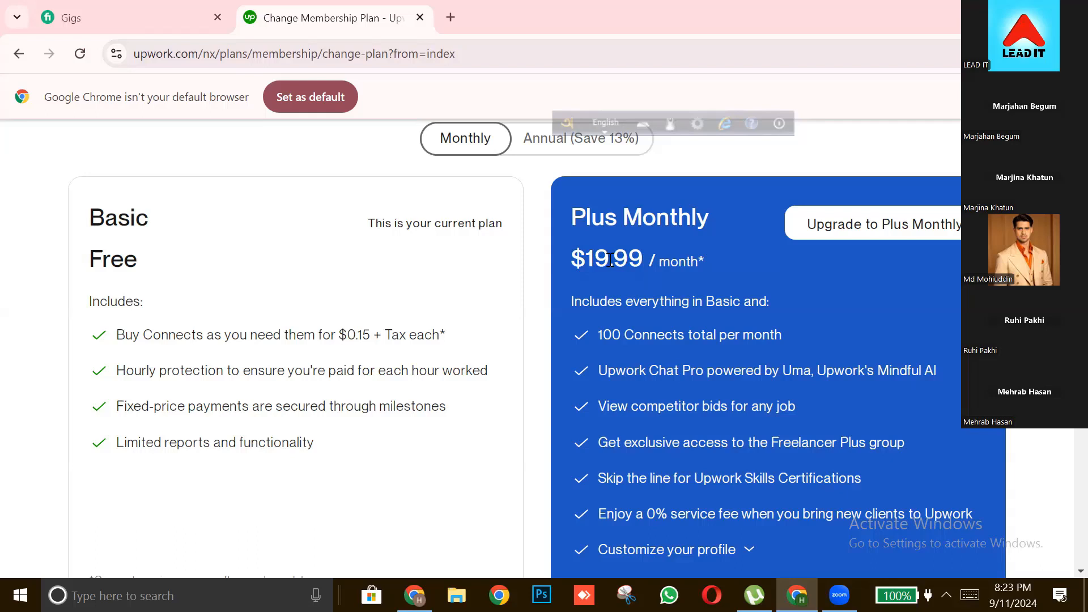
pyautogui.moveTo(339, 333)
pyautogui.mouseDown()
pyautogui.moveTo(355, 322)
pyautogui.moveTo(396, 328)
pyautogui.moveTo(344, 335)
pyautogui.mouseUp()
pyautogui.click(396, 329)
pyautogui.click(345, 335)
pyautogui.moveTo(339, 334); pyautogui.dragTo(371, 328)
pyautogui.click(390, 337)
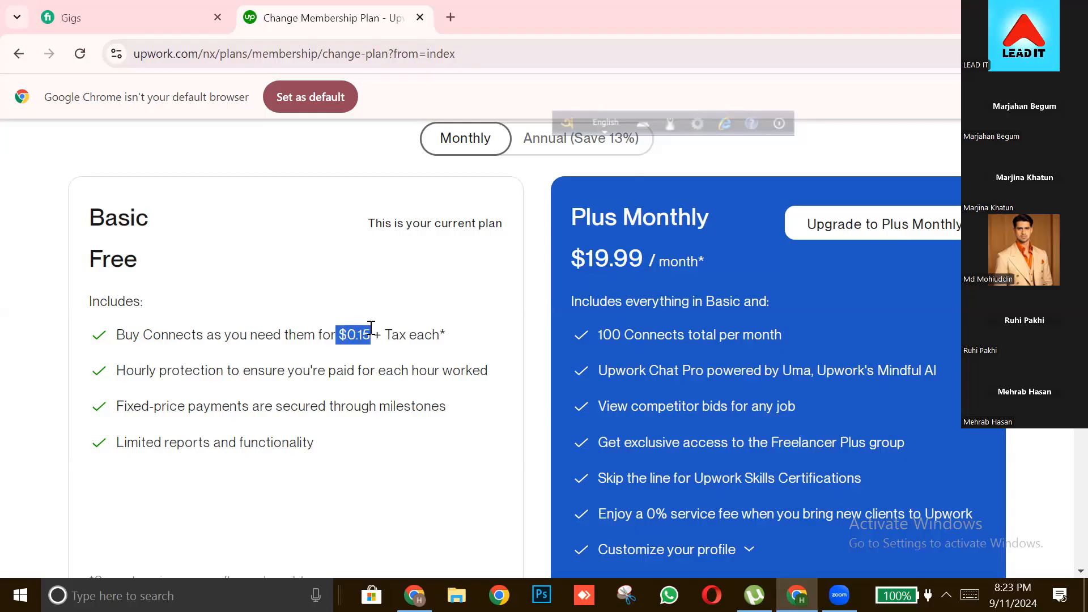
# Examine the Plus plan's monthly price and the line stating that it includes everything in Basic
pyautogui.click(338, 331)
pyautogui.moveTo(582, 257); pyautogui.dragTo(659, 301)
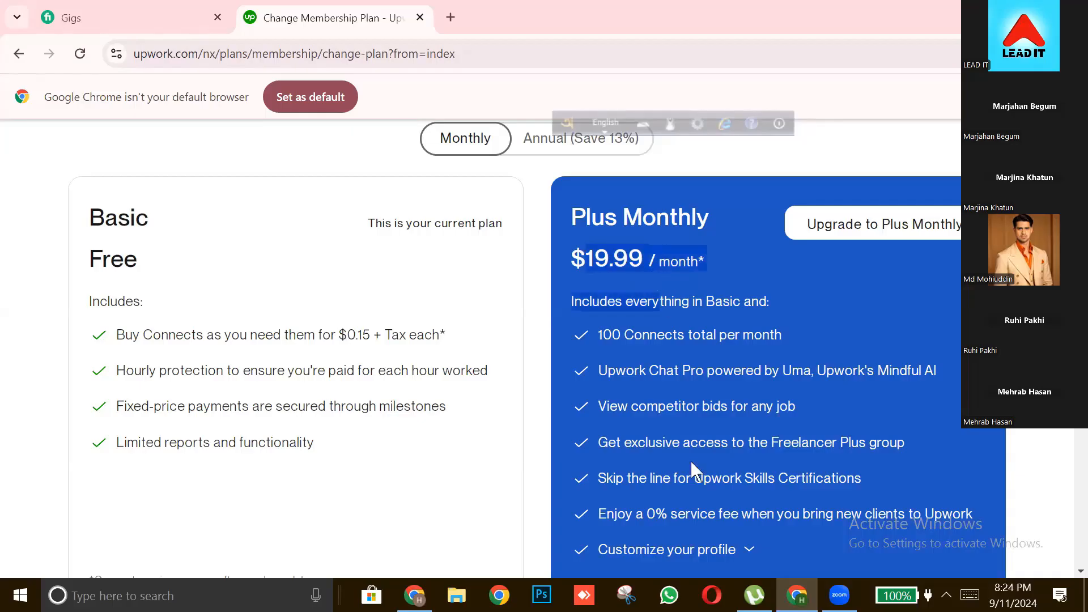
pyautogui.click(702, 433)
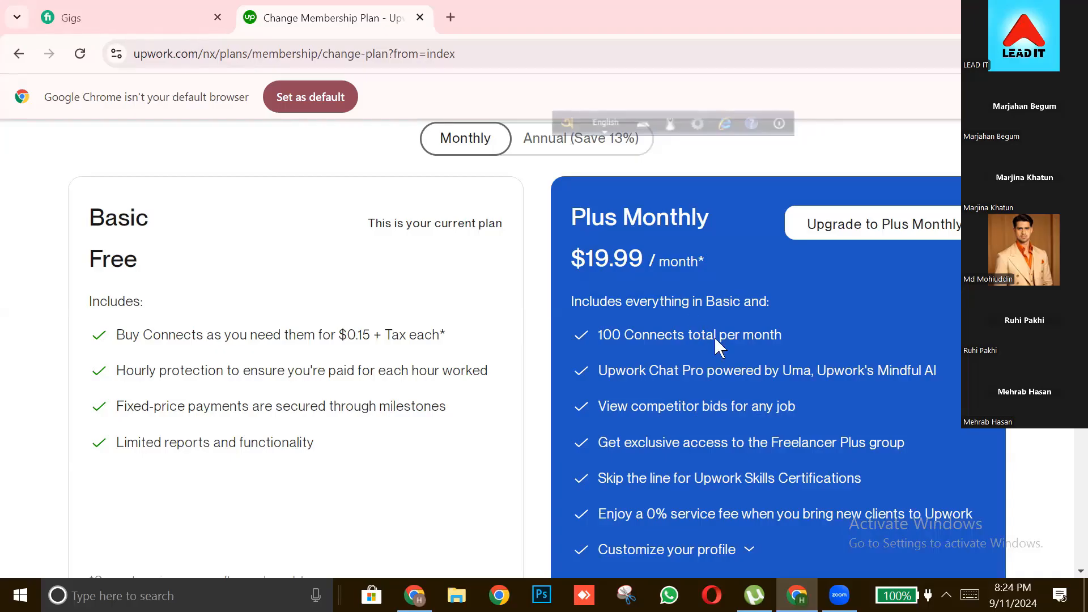
# Examine the Plus plan's Upwork Chat Pro and competitor bid viewing benefits
pyautogui.moveTo(617, 369); pyautogui.dragTo(713, 366)
pyautogui.click(714, 365)
pyautogui.moveTo(612, 410); pyautogui.dragTo(728, 412)
pyautogui.click(728, 411)
pyautogui.moveTo(660, 404); pyautogui.dragTo(687, 406)
pyautogui.click(734, 405)
# Examine the Plus plan's Freelancer Plus group access and Upwork Skills Certifications benefits
pyautogui.moveTo(655, 441); pyautogui.dragTo(880, 441)
pyautogui.click(880, 442)
pyautogui.moveTo(773, 441); pyautogui.dragTo(876, 441)
pyautogui.click(876, 442)
pyautogui.moveTo(639, 478); pyautogui.dragTo(807, 475)
pyautogui.click(857, 493)
pyautogui.moveTo(605, 477); pyautogui.dragTo(721, 479)
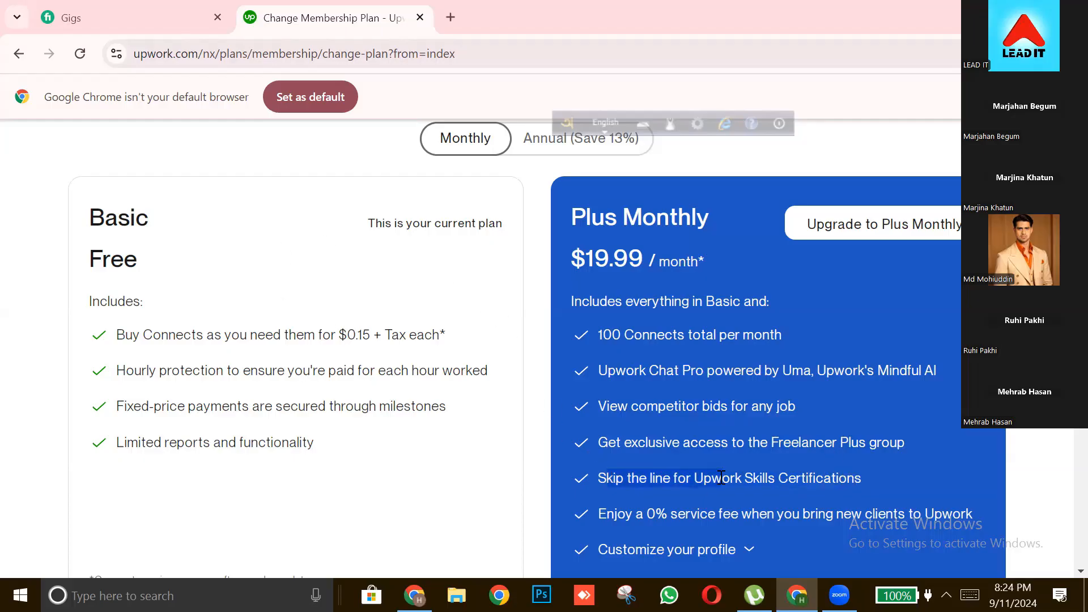
# Examine the Plus plan's service fee benefit for bringing new clients to Upwork
pyautogui.scroll(-1, 686, 484)
pyautogui.click(634, 430)
pyautogui.moveTo(634, 431); pyautogui.dragTo(711, 429)
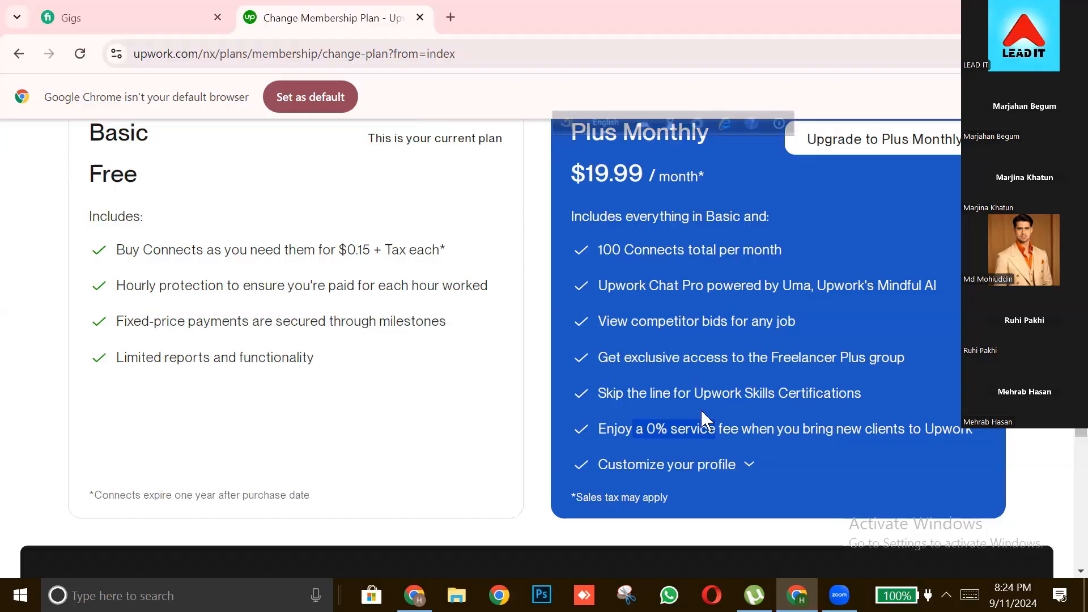
pyautogui.click(743, 426)
pyautogui.moveTo(744, 427); pyautogui.dragTo(864, 425)
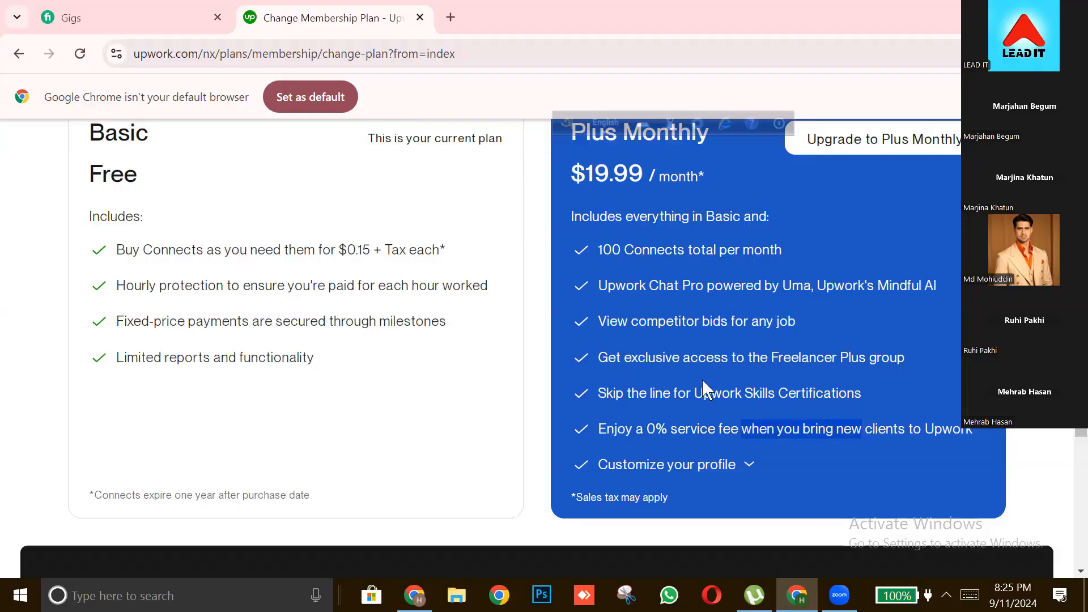
# Expand the Plus plan's Customize your profile details and examine the custom profile URL and private earnings options
pyautogui.click(749, 466)
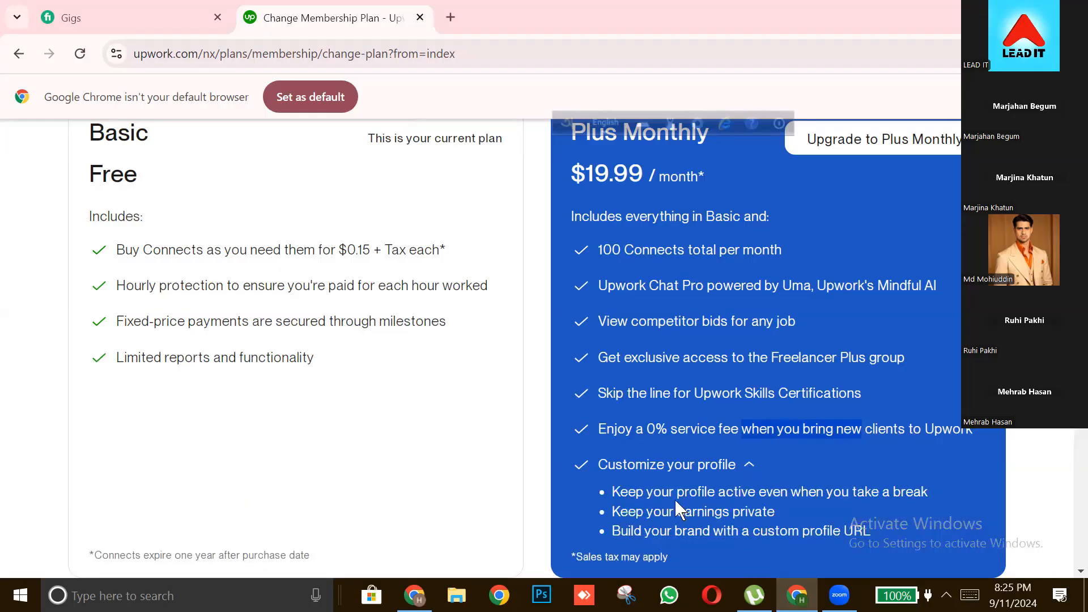
pyautogui.moveTo(645, 533); pyautogui.dragTo(873, 528)
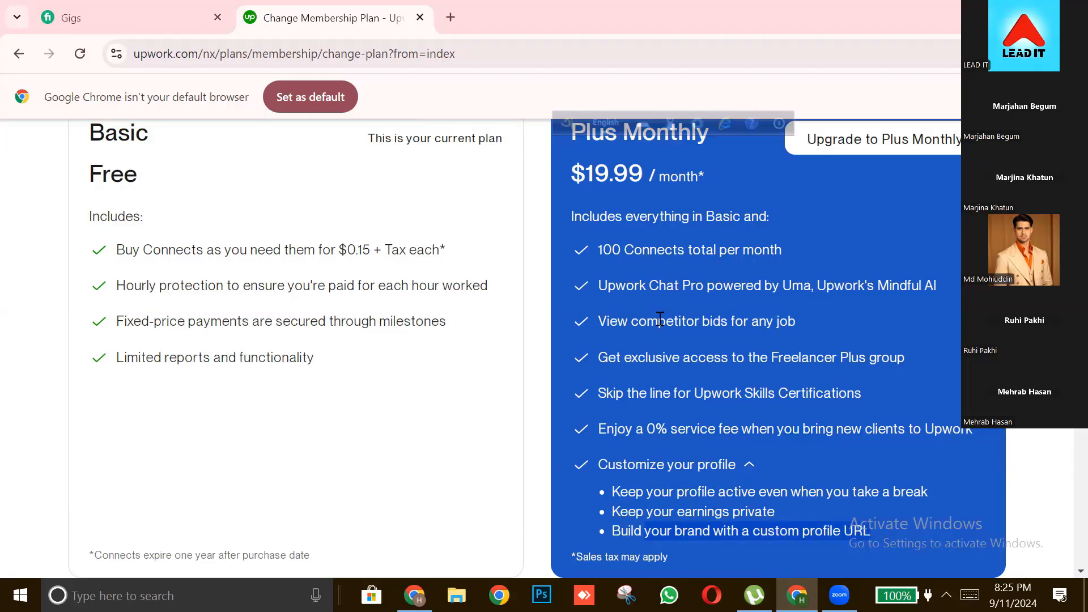
pyautogui.click(723, 565)
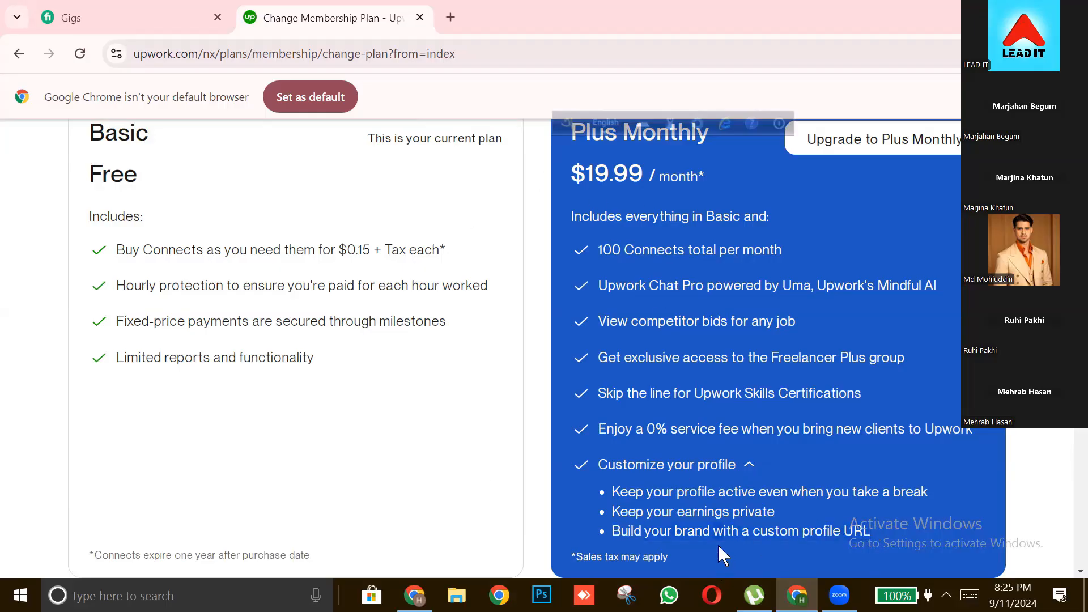
pyautogui.moveTo(709, 534); pyautogui.dragTo(872, 530)
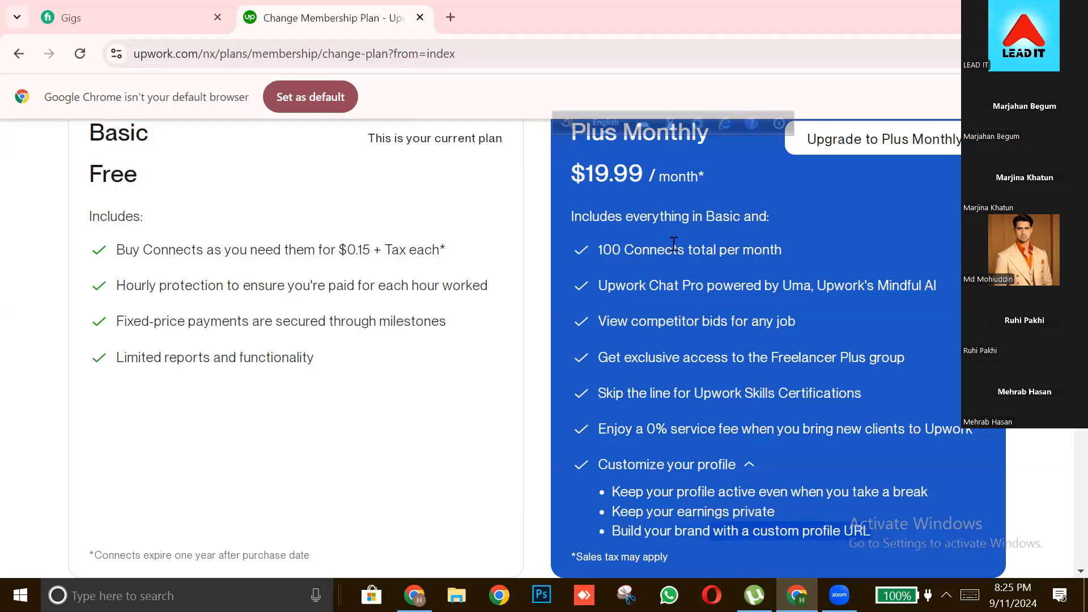
pyautogui.click(756, 520)
pyautogui.moveTo(756, 520); pyautogui.dragTo(878, 533)
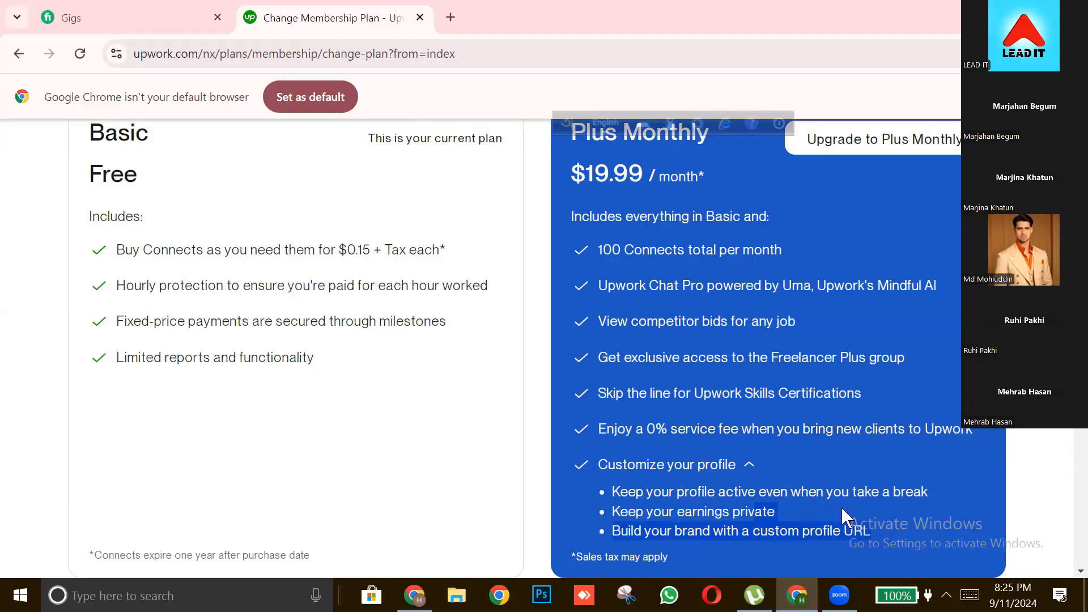
pyautogui.moveTo(647, 512); pyautogui.dragTo(797, 531)
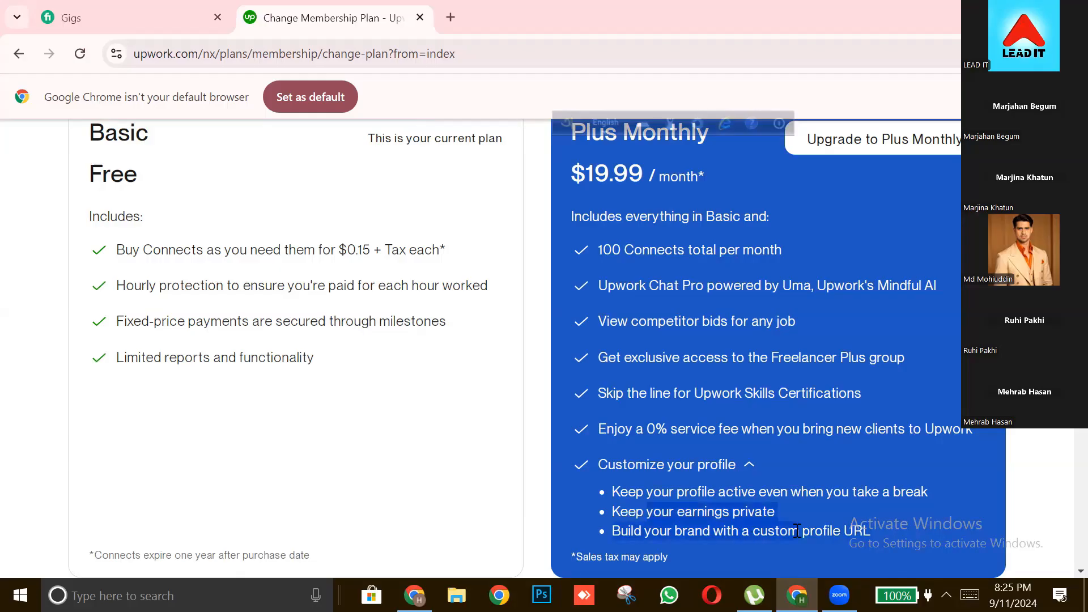
pyautogui.click(797, 530)
# Collapse and re-expand the Customize your profile details, and examine the option to keep the profile active during a break
pyautogui.click(706, 470)
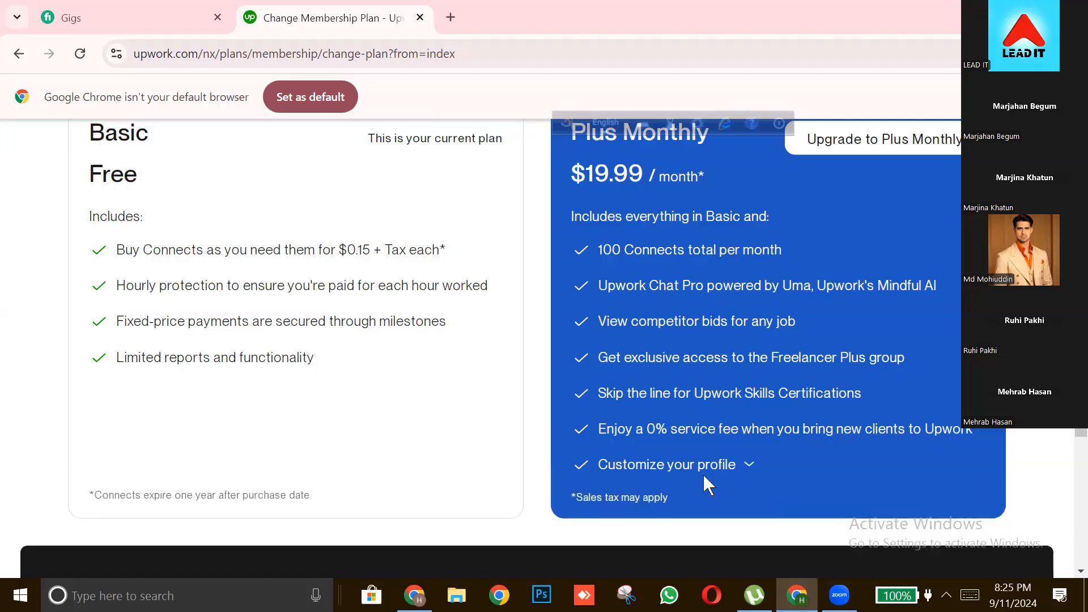
pyautogui.click(730, 465)
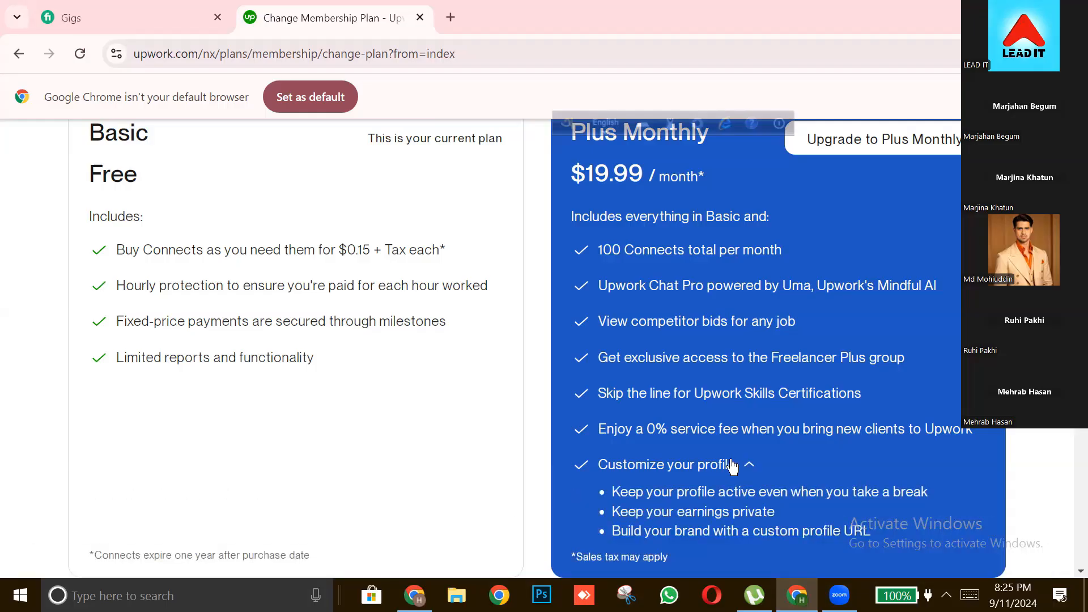
pyautogui.moveTo(698, 491)
pyautogui.mouseDown()
pyautogui.moveTo(906, 492)
pyautogui.moveTo(710, 490)
pyautogui.mouseUp()
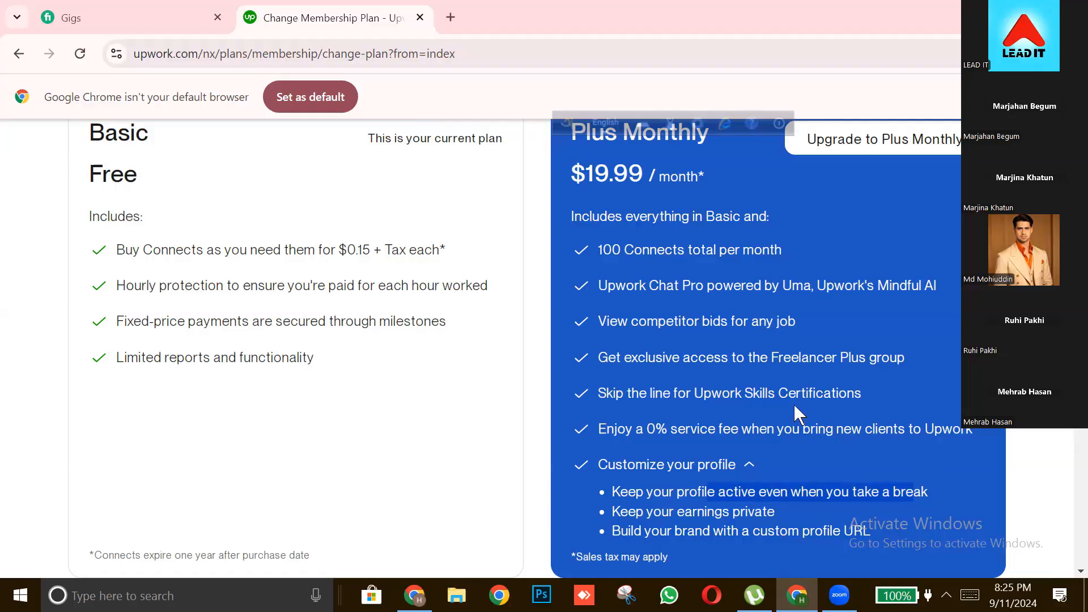
pyautogui.scroll(1, 793, 403)
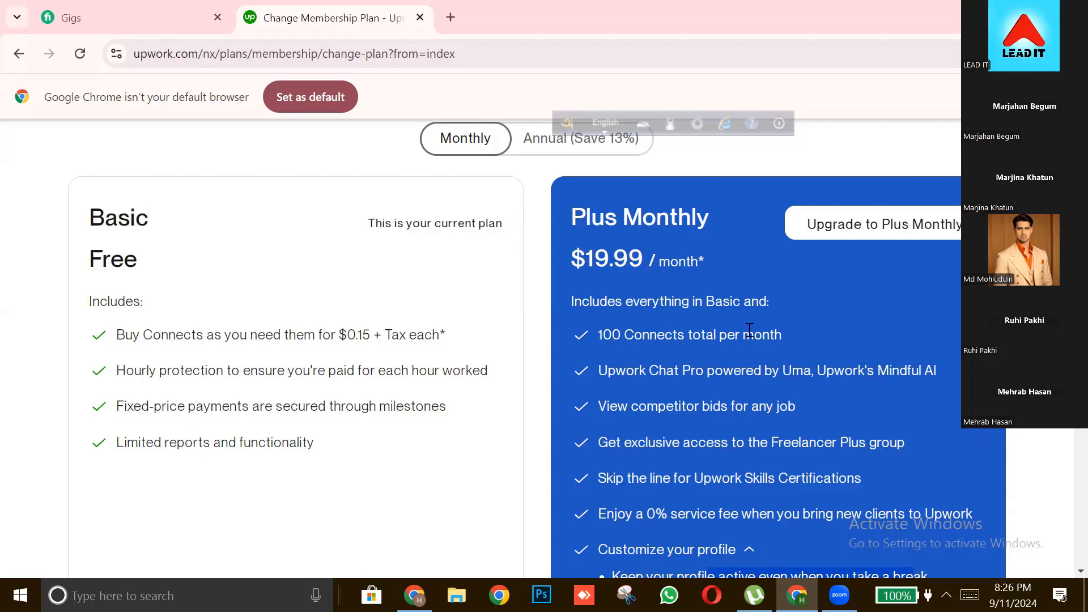
pyautogui.scroll(-1, 790, 347)
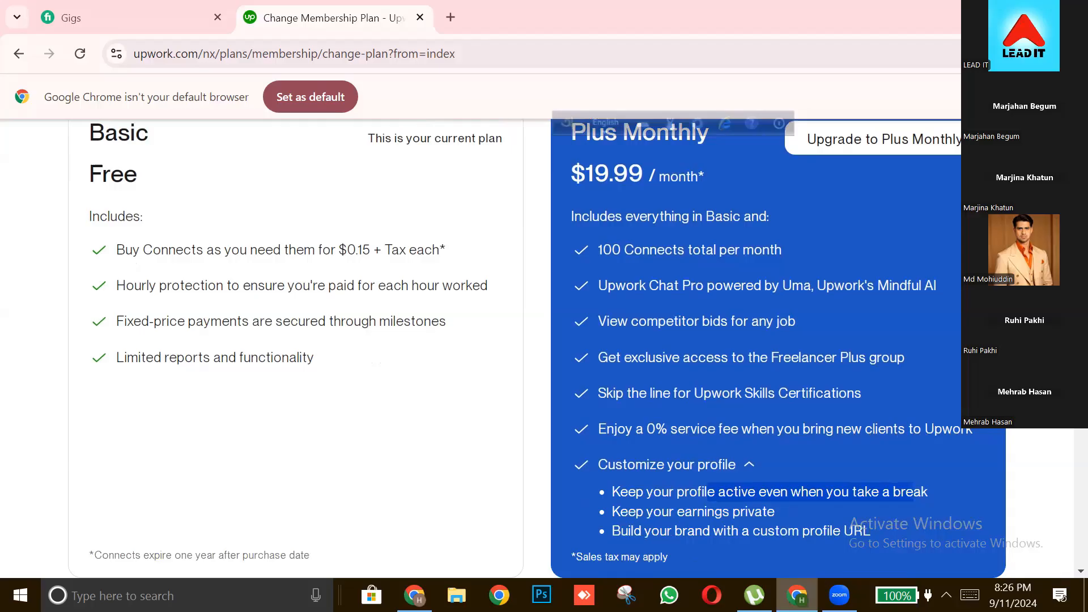
pyautogui.scroll(1, 891, 213)
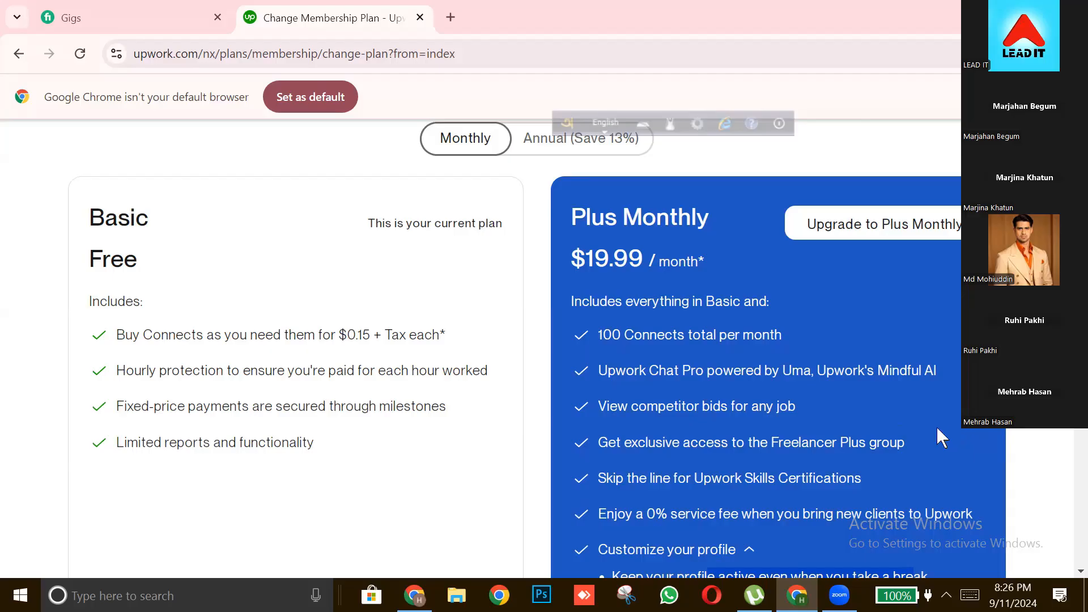
# Switch to the other open Chrome window
pyautogui.click(414, 595)
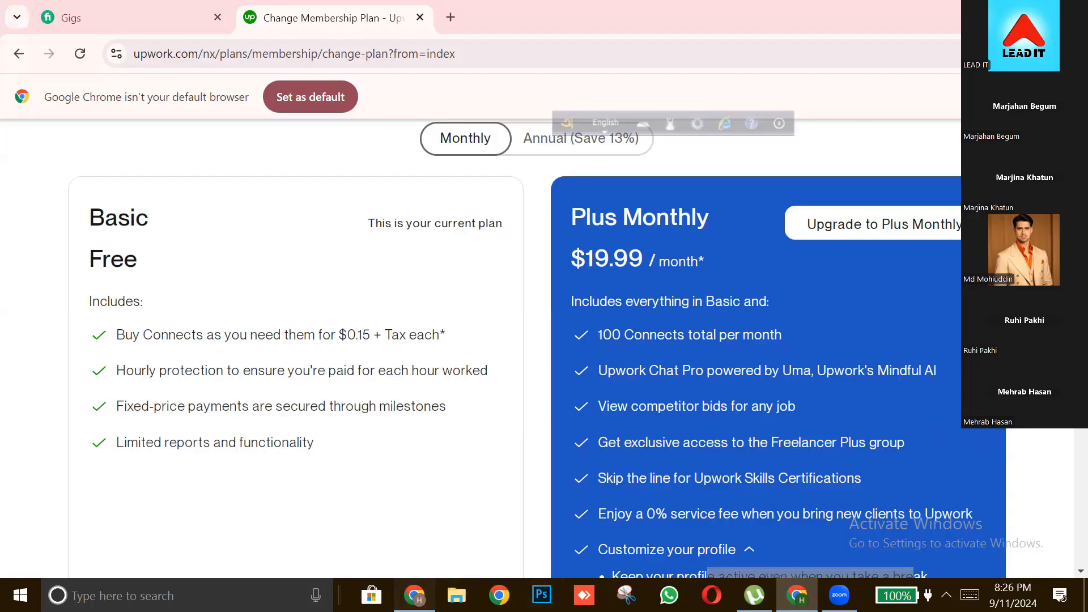
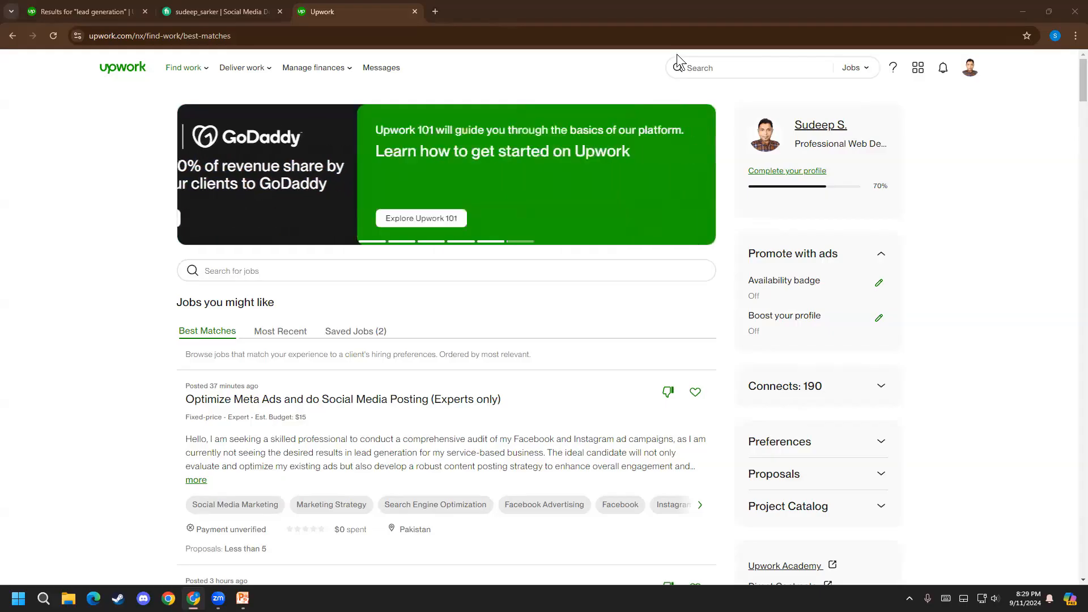
# Search jobs using the recent search "facebook ad campaign" and start a proposal for the Facebook Ads Manager job
pyautogui.click(799, 75)
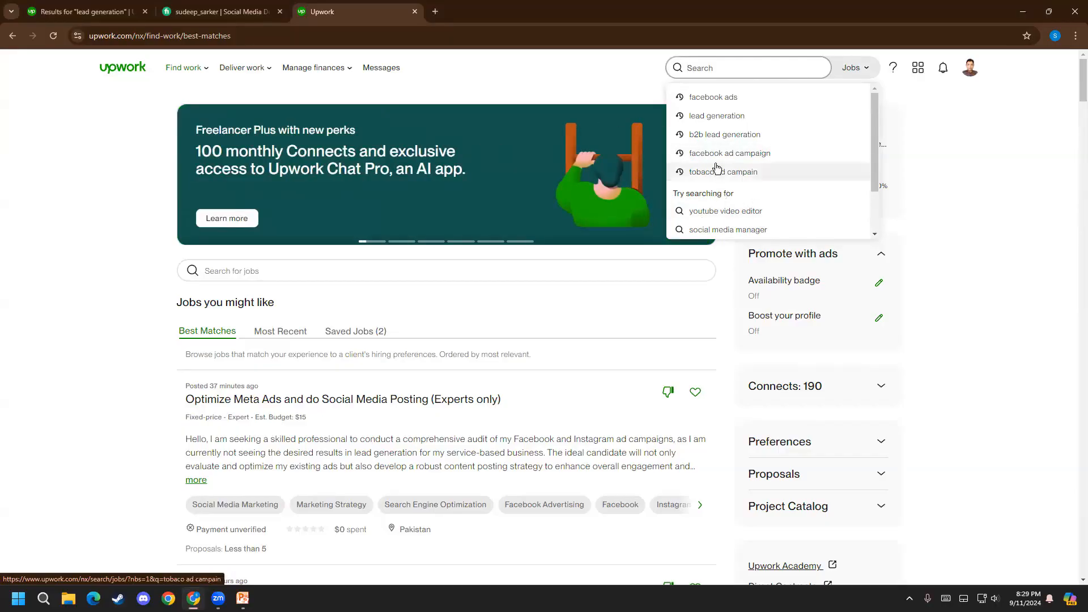
pyautogui.click(717, 164)
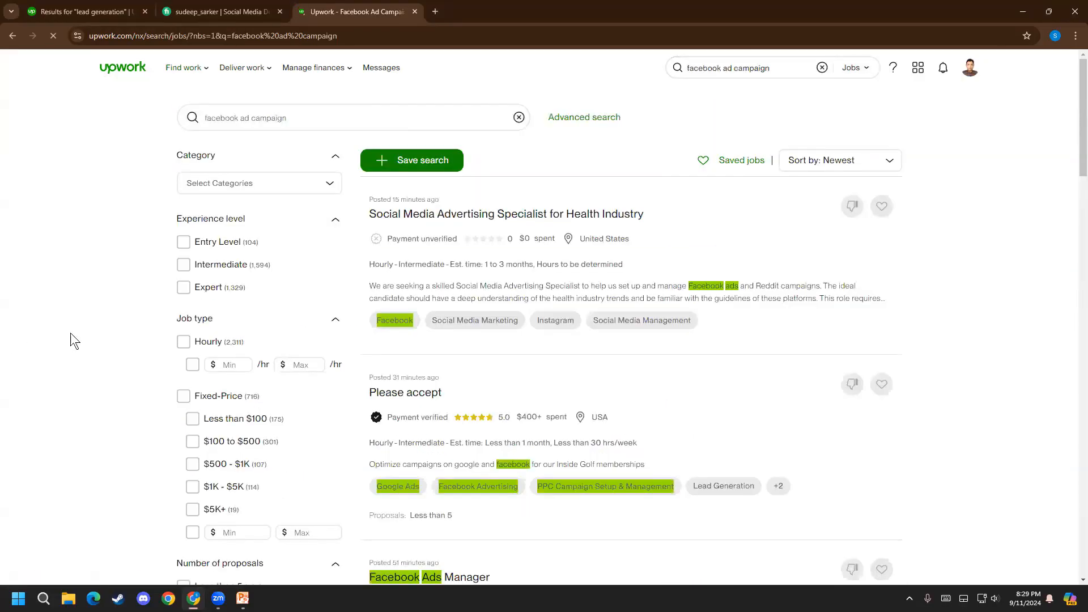
pyautogui.scroll(-3, 113, 325)
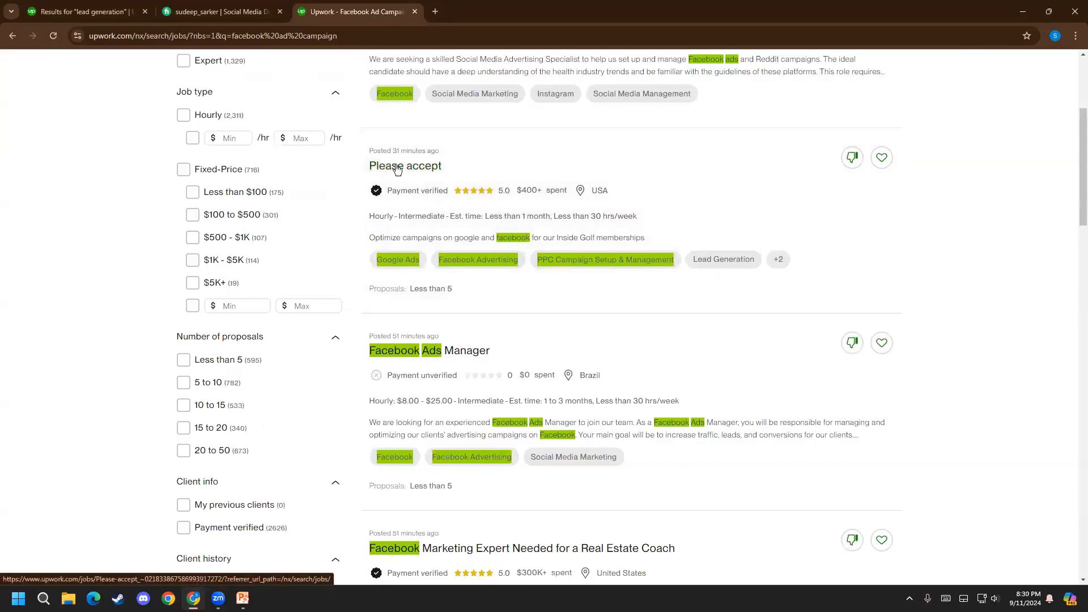
pyautogui.scroll(-3, 372, 165)
pyautogui.click(439, 181)
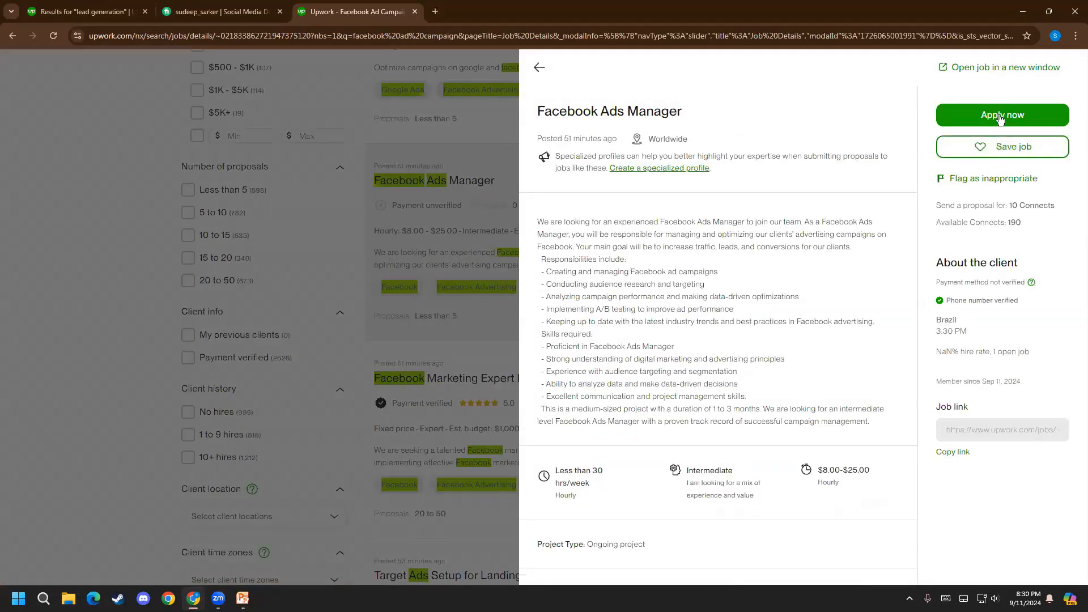
pyautogui.click(1001, 116)
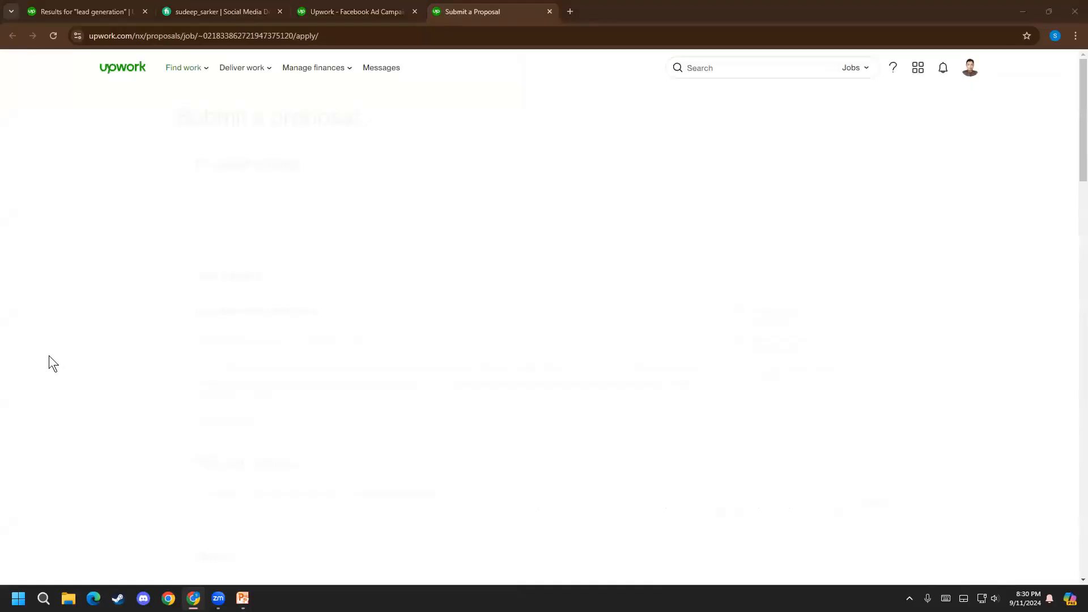
# Examine the job's experience level, hourly range and weekly hours in the proposal's job details
pyautogui.scroll(-1, 128, 369)
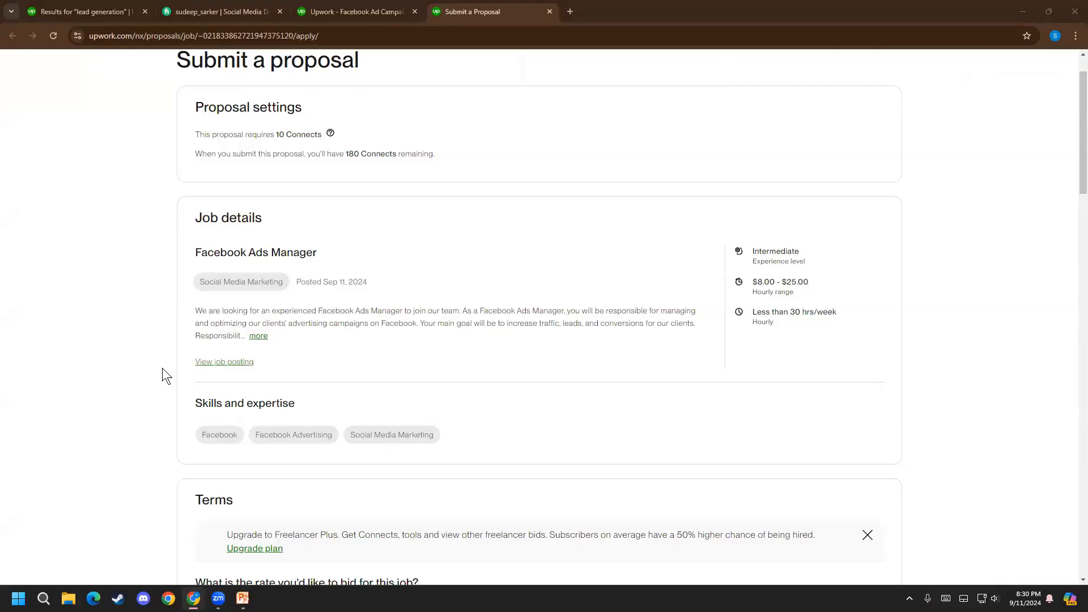
pyautogui.moveTo(803, 289); pyautogui.dragTo(759, 276)
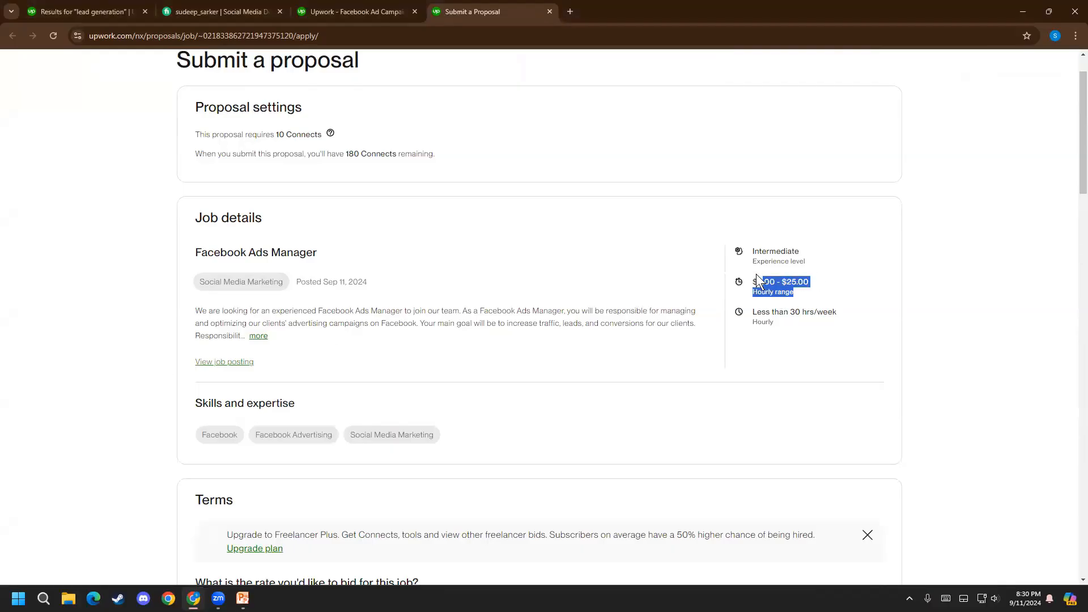
pyautogui.click(786, 288)
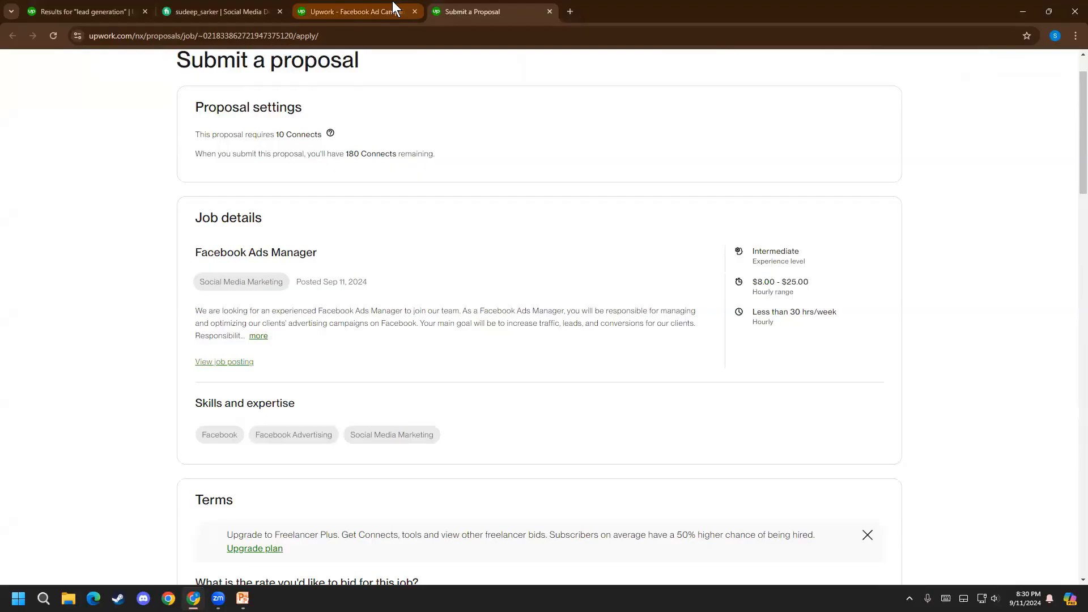
pyautogui.scroll(1, 288, 389)
pyautogui.scroll(-1, 755, 343)
pyautogui.moveTo(795, 293)
pyautogui.mouseDown()
pyautogui.moveTo(757, 279)
pyautogui.moveTo(810, 287)
pyautogui.mouseUp()
pyautogui.click(811, 287)
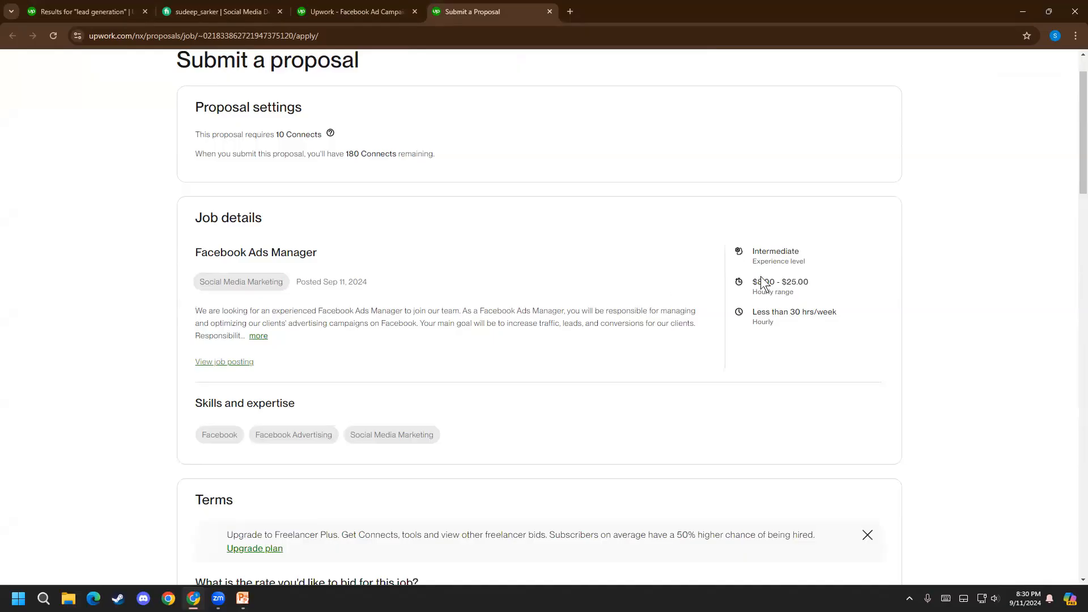
pyautogui.click(812, 283)
pyautogui.moveTo(762, 251); pyautogui.dragTo(814, 260)
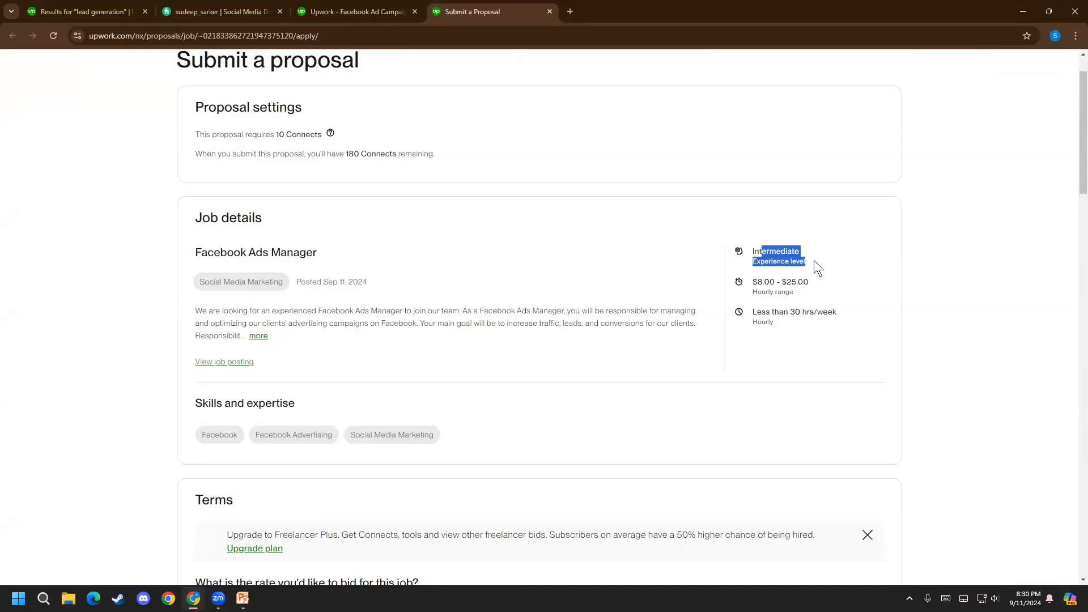
pyautogui.click(813, 261)
pyautogui.moveTo(753, 312); pyautogui.dragTo(787, 319)
pyautogui.click(788, 318)
# Expand the full Facebook Ads Manager job description and examine the weekly hours requirement again
pyautogui.scroll(-1, 317, 270)
pyautogui.click(258, 279)
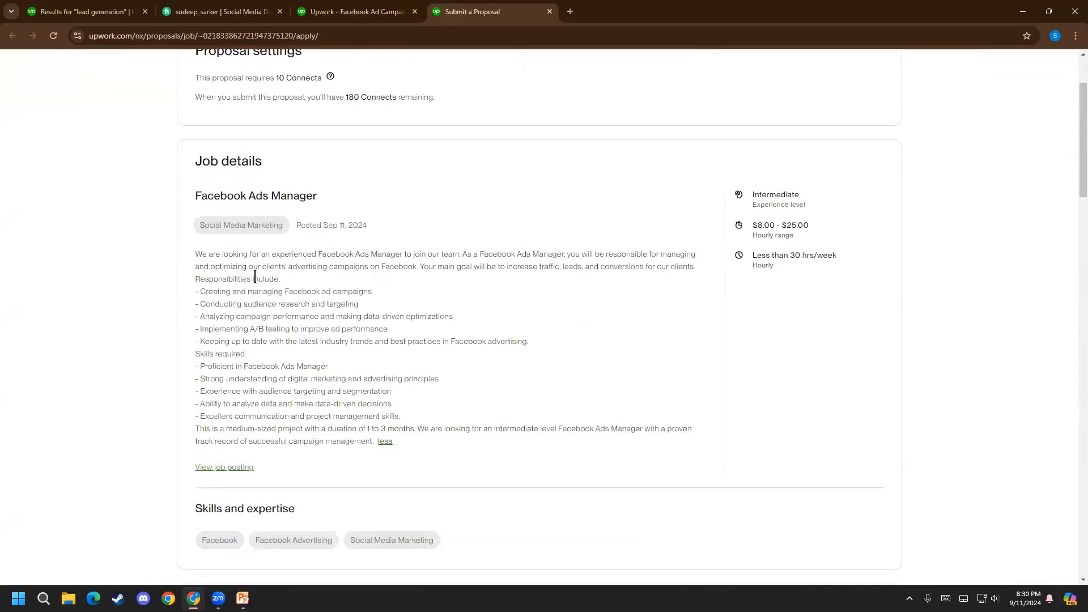
pyautogui.moveTo(775, 270); pyautogui.dragTo(759, 258)
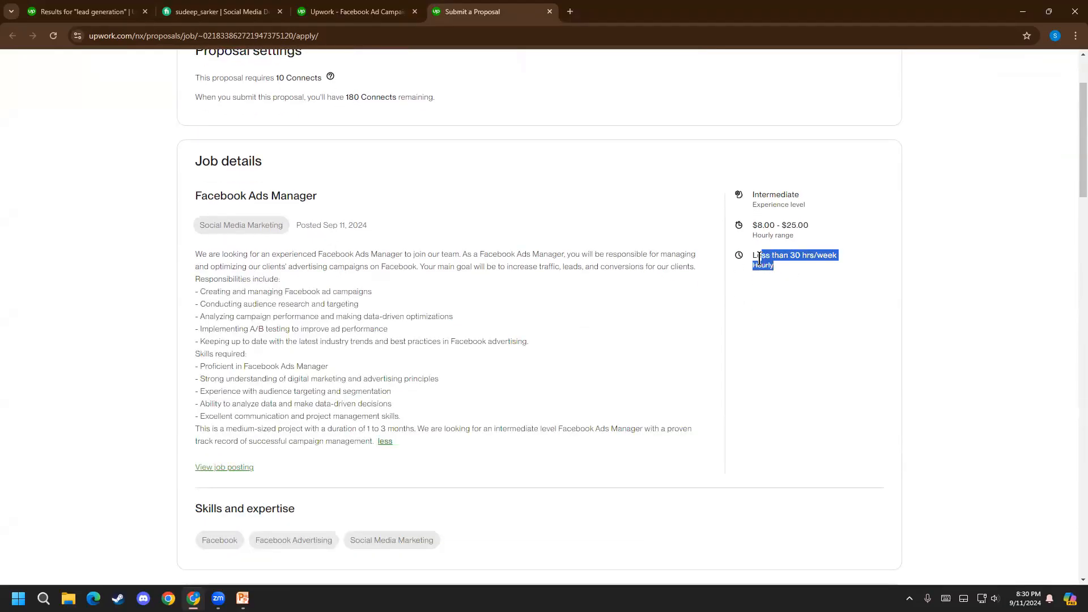
pyautogui.click(760, 257)
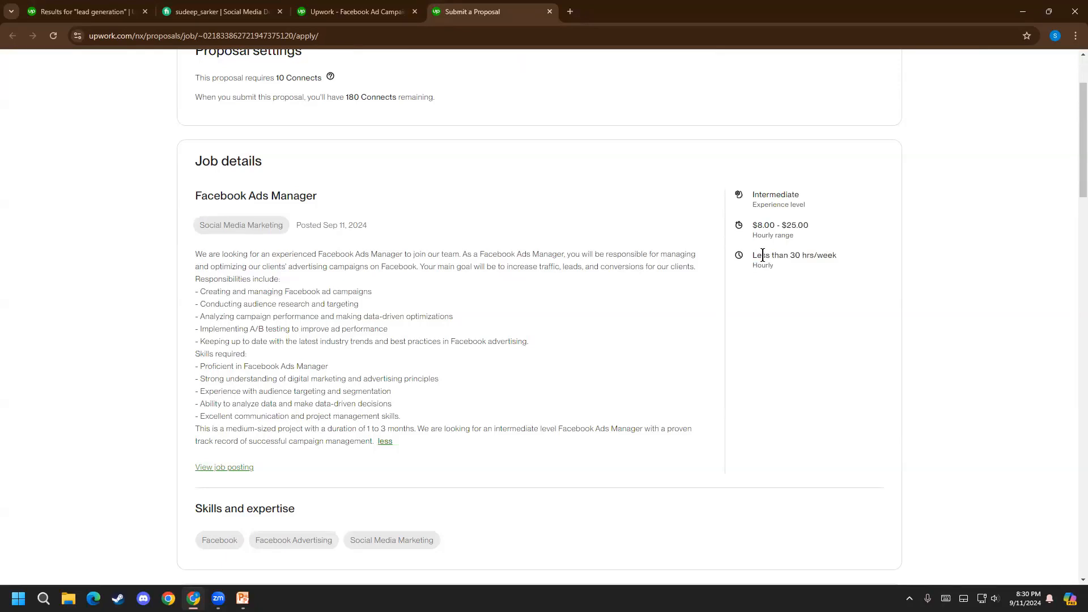
pyautogui.moveTo(763, 255); pyautogui.dragTo(820, 272)
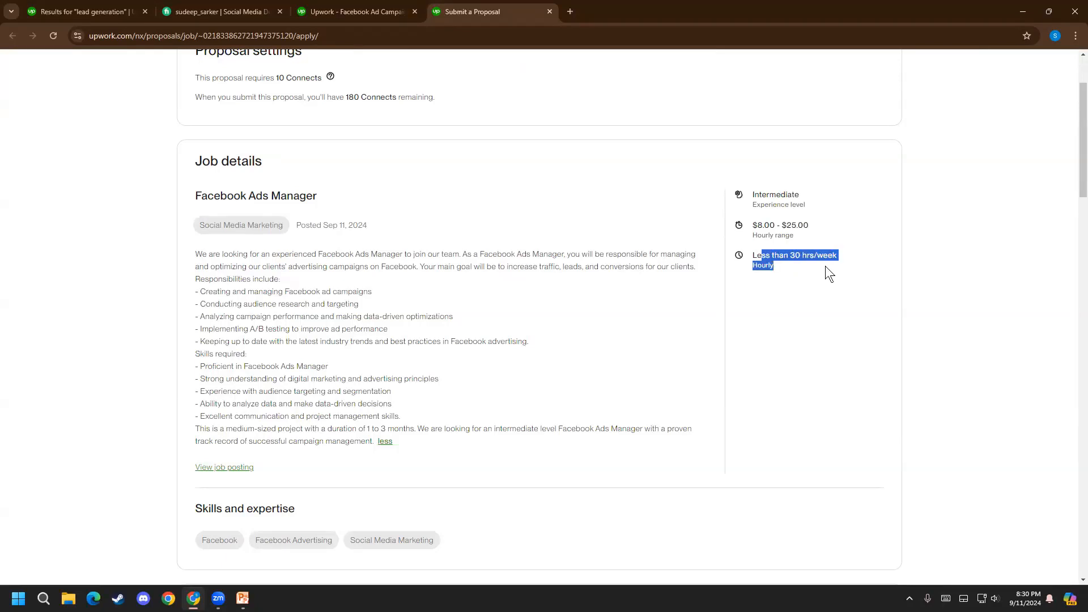
pyautogui.click(822, 270)
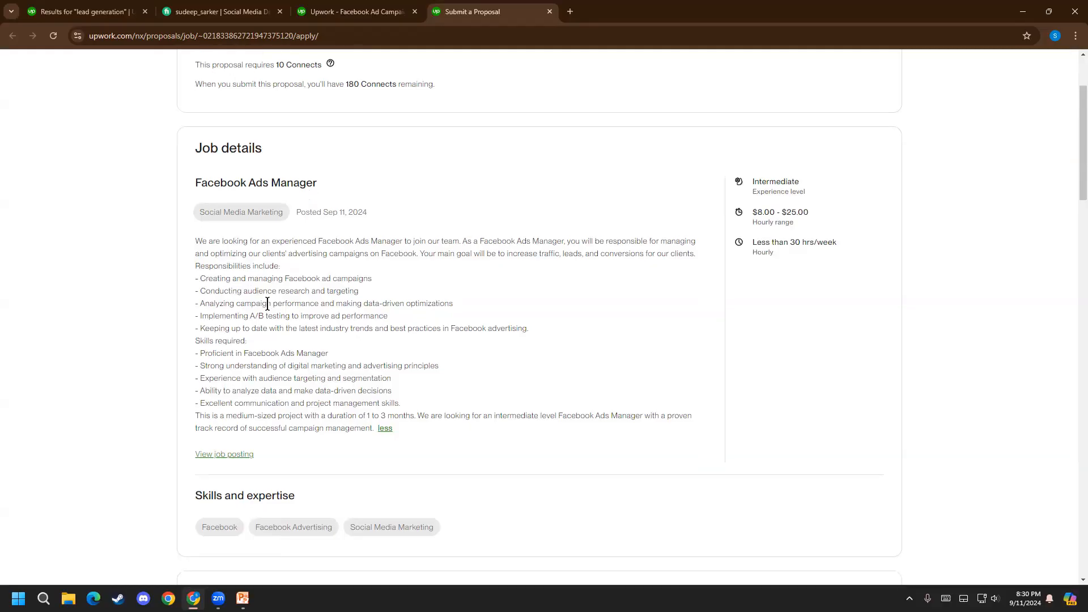
# Read the job description's responsibilities, required skills, project duration and requested experience
pyautogui.scroll(-1, 238, 219)
pyautogui.moveTo(213, 198); pyautogui.dragTo(555, 198)
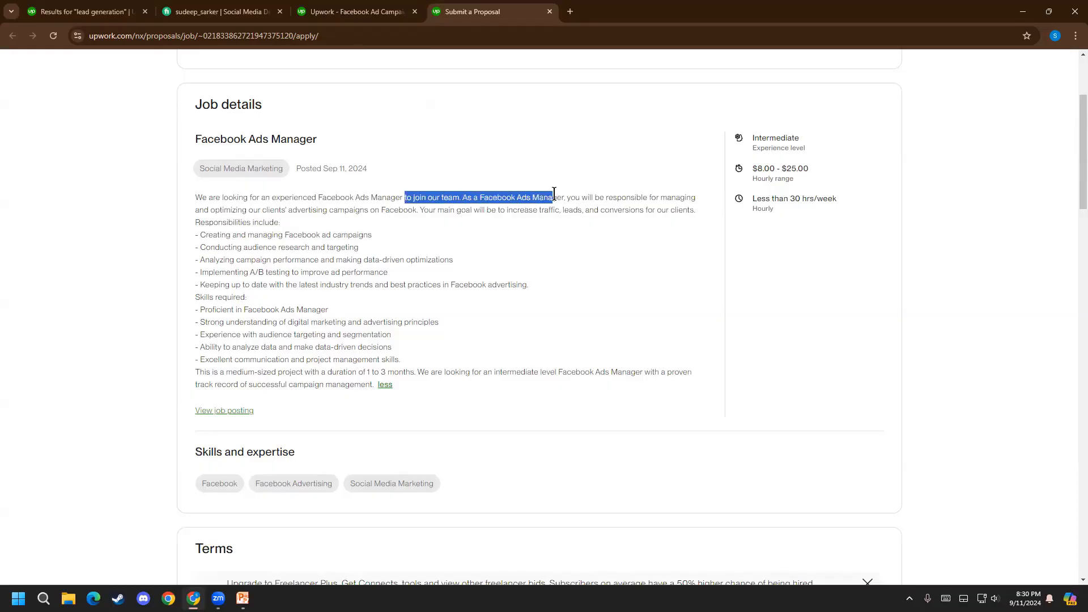
pyautogui.click(436, 203)
pyautogui.moveTo(263, 234); pyautogui.dragTo(334, 238)
pyautogui.click(299, 244)
pyautogui.moveTo(256, 248); pyautogui.dragTo(282, 304)
pyautogui.moveTo(231, 332); pyautogui.dragTo(370, 360)
pyautogui.moveTo(341, 385); pyautogui.dragTo(404, 373)
# Set the proposal's hourly rate to $9.00 in the Terms section
pyautogui.scroll(-5, 245, 347)
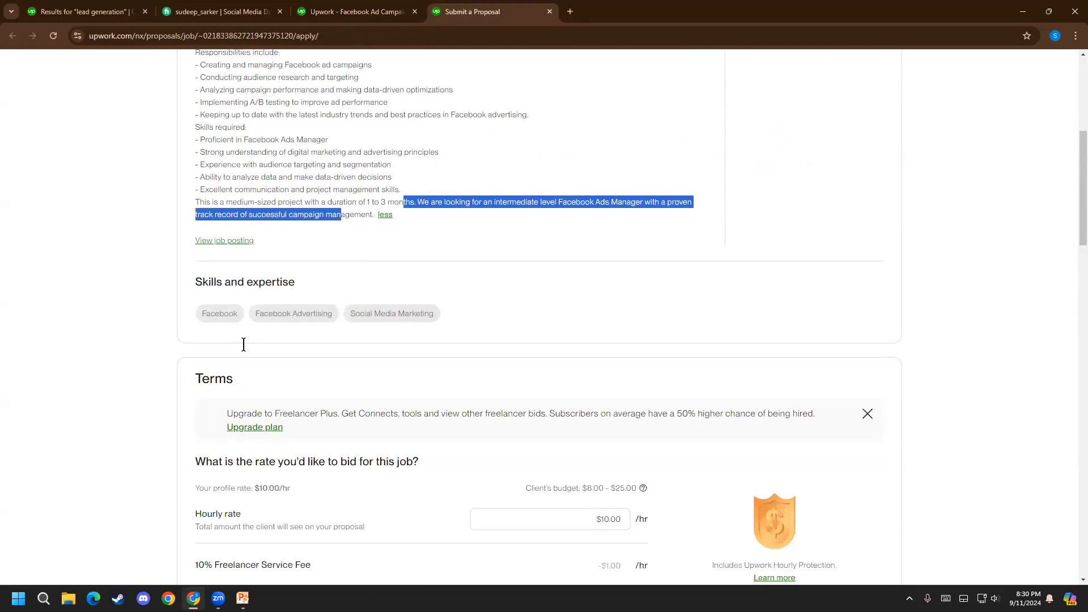
pyautogui.scroll(-2, 115, 270)
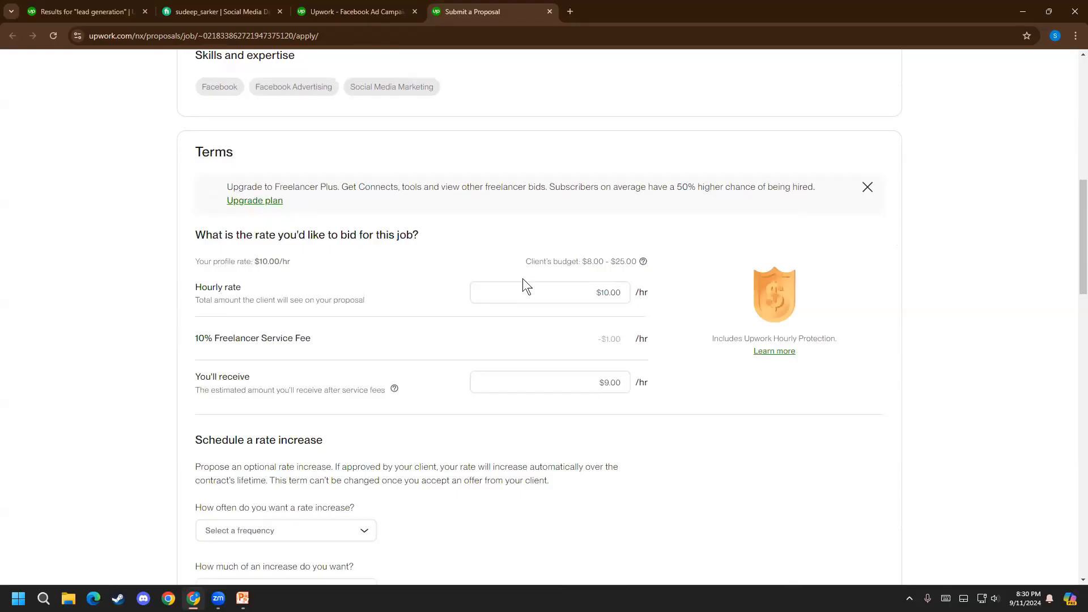
pyautogui.click(584, 286)
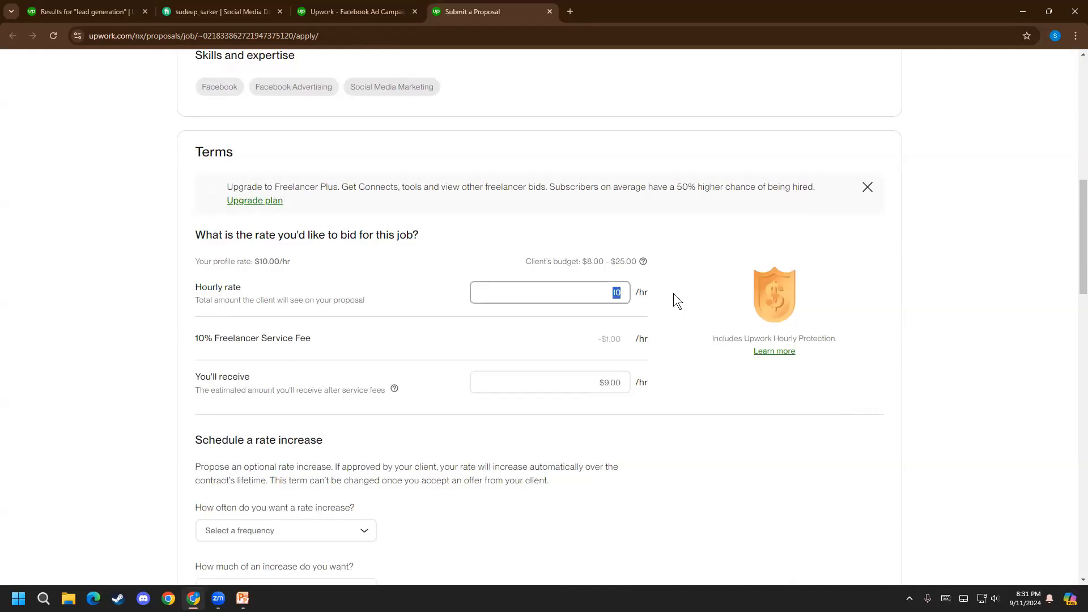
pyautogui.write('9')
pyautogui.click(655, 430)
# Review the proposal's rate increase, cover letter, profile highlights and boost sections
pyautogui.scroll(-9, 345, 355)
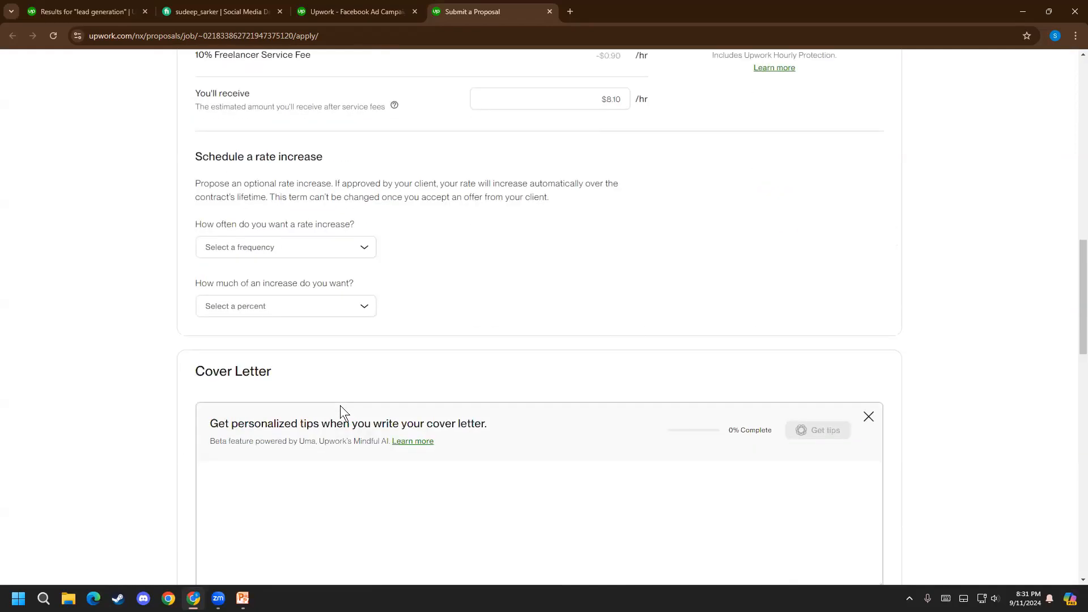
pyautogui.click(304, 287)
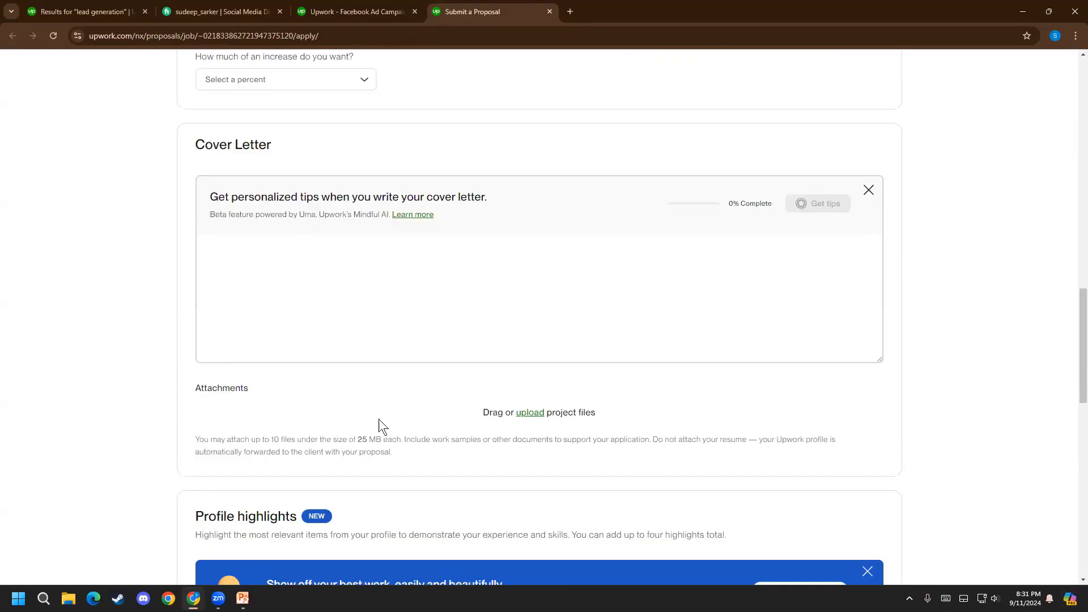
pyautogui.scroll(-3, 602, 369)
pyautogui.scroll(-4, 489, 317)
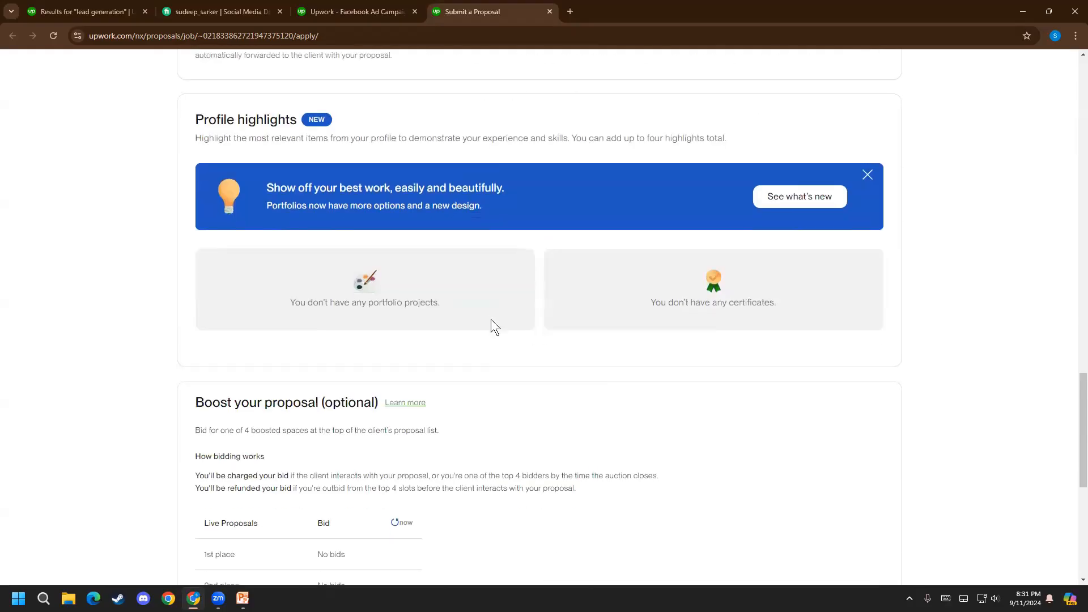
pyautogui.scroll(-5, 436, 474)
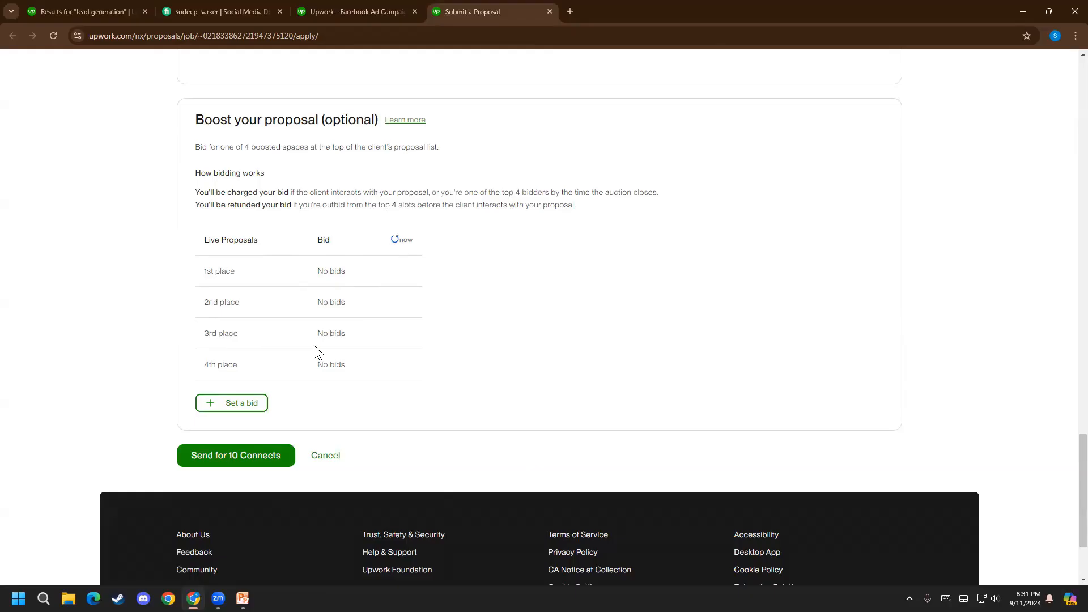
# Examine the current bids for the four boosted places and refresh the live proposals table
pyautogui.scroll(1, 331, 321)
pyautogui.moveTo(340, 321); pyautogui.dragTo(333, 404)
pyautogui.click(351, 380)
pyautogui.click(399, 294)
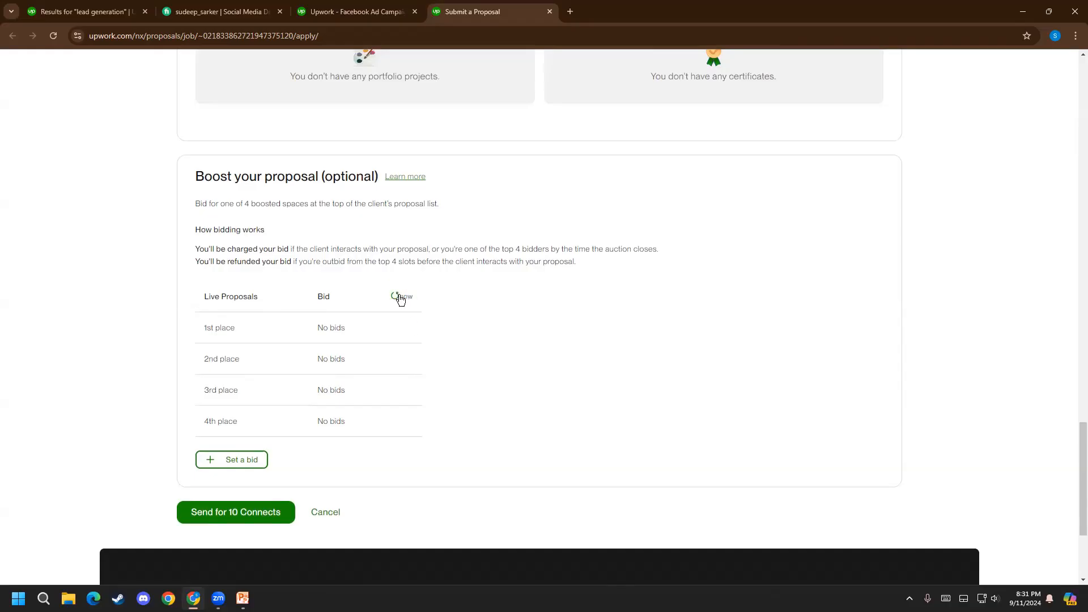
pyautogui.doubleClick(405, 297)
# Begin a boost bid for the proposal and clear the prefilled Connects amount
pyautogui.click(228, 470)
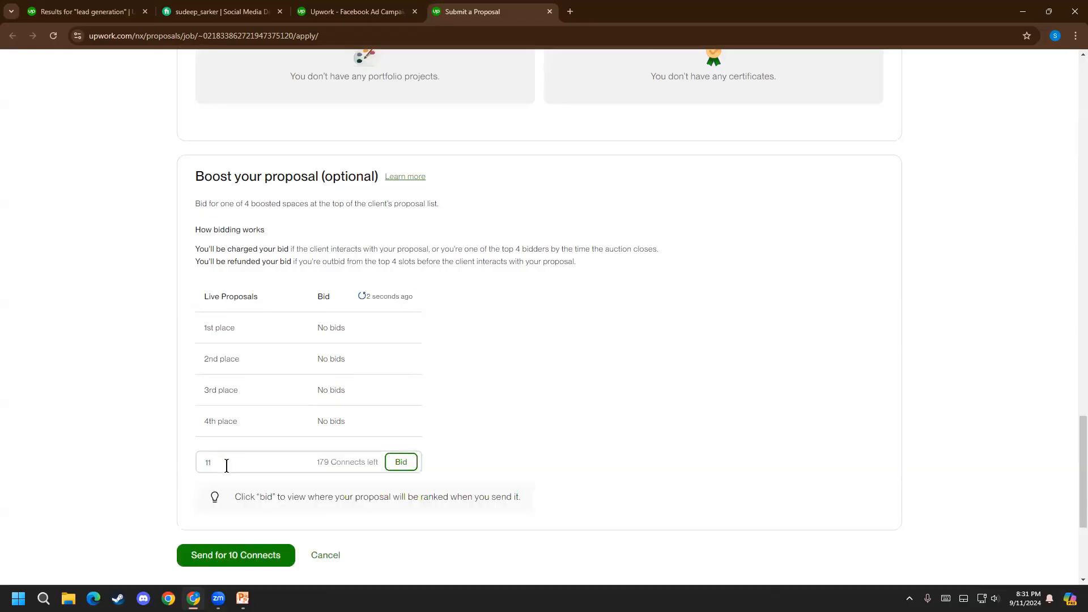
pyautogui.click(341, 461)
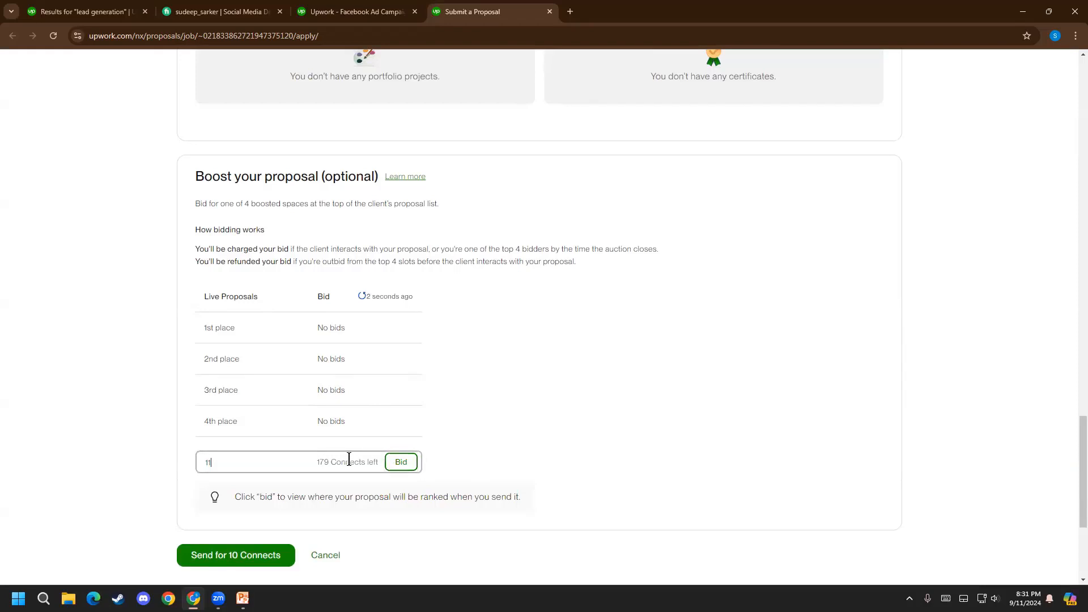
pyautogui.hotkey('ctrl', 'a')
pyautogui.press('BackSpace')
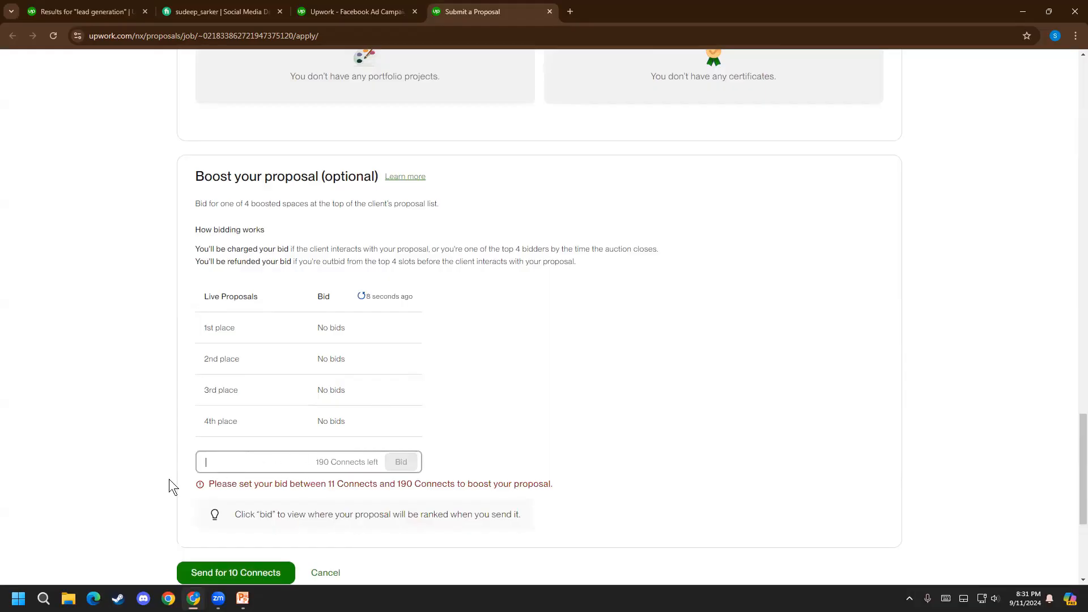
# Examine the allowed Connects range for a boost bid and the bids on the boosted places
pyautogui.moveTo(319, 330); pyautogui.dragTo(337, 330)
pyautogui.click(336, 330)
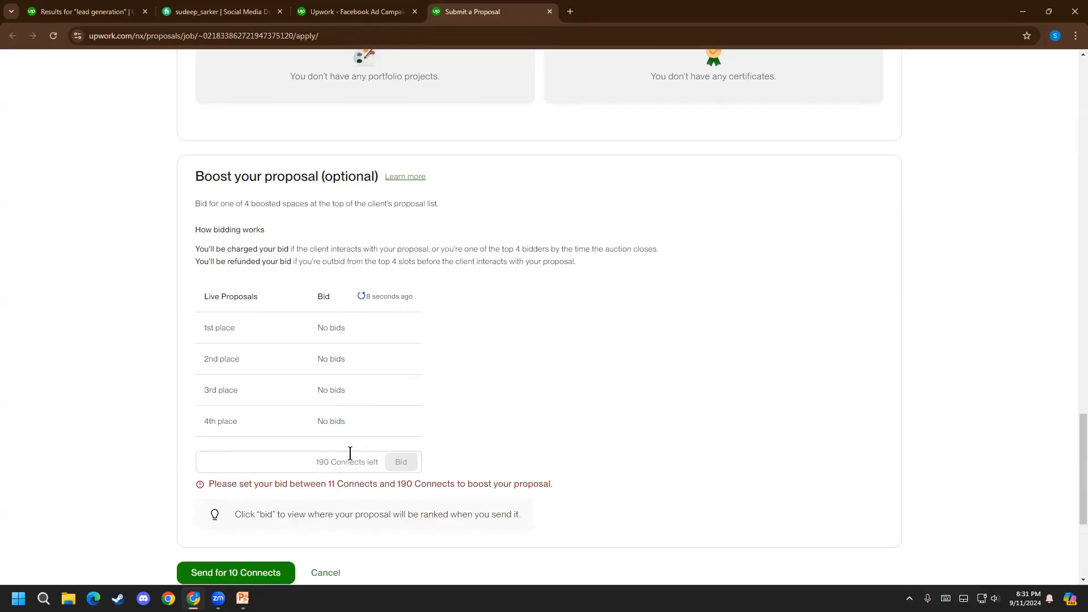
pyautogui.moveTo(321, 484); pyautogui.dragTo(482, 489)
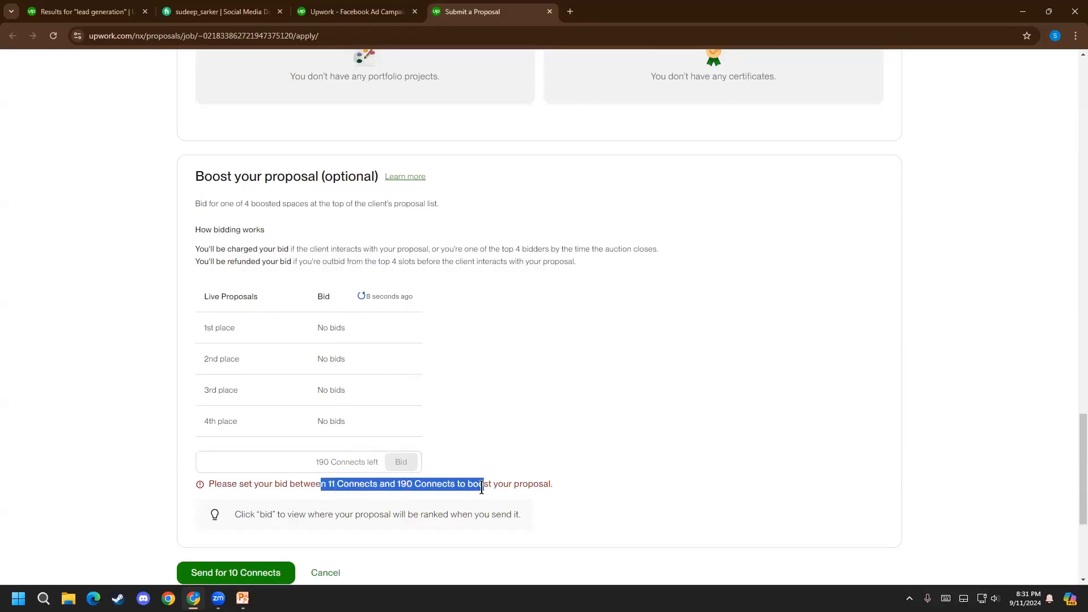
pyautogui.click(551, 475)
pyautogui.click(237, 461)
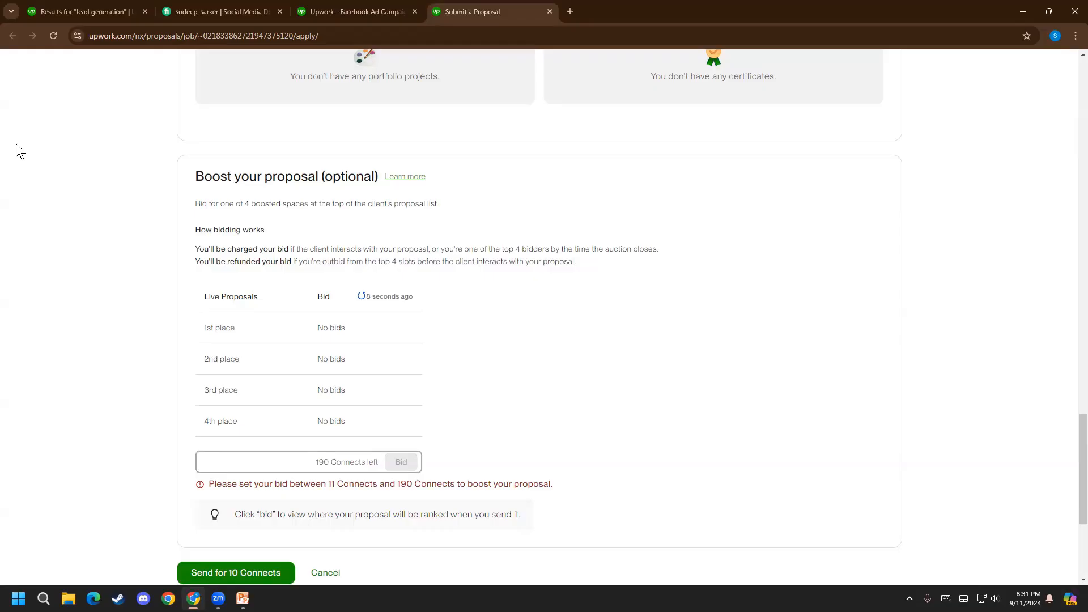
pyautogui.scroll(5, 137, 549)
pyautogui.scroll(-5, 132, 546)
pyautogui.moveTo(264, 340); pyautogui.dragTo(348, 369)
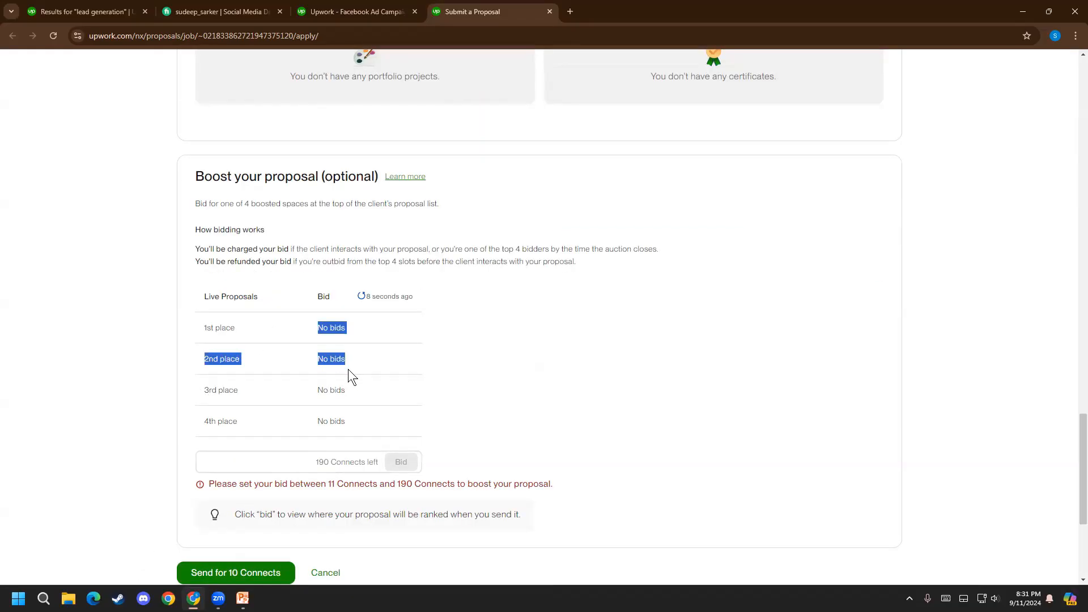
pyautogui.click(348, 369)
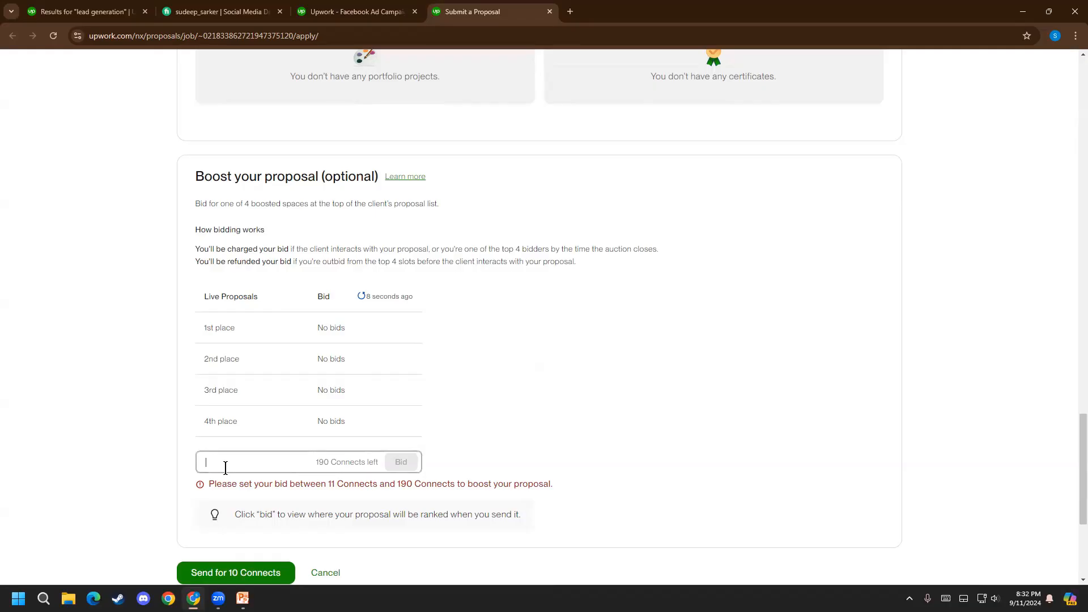
# Review the proposal form from the hourly rate down to the boost bid and send options
pyautogui.scroll(15, 614, 479)
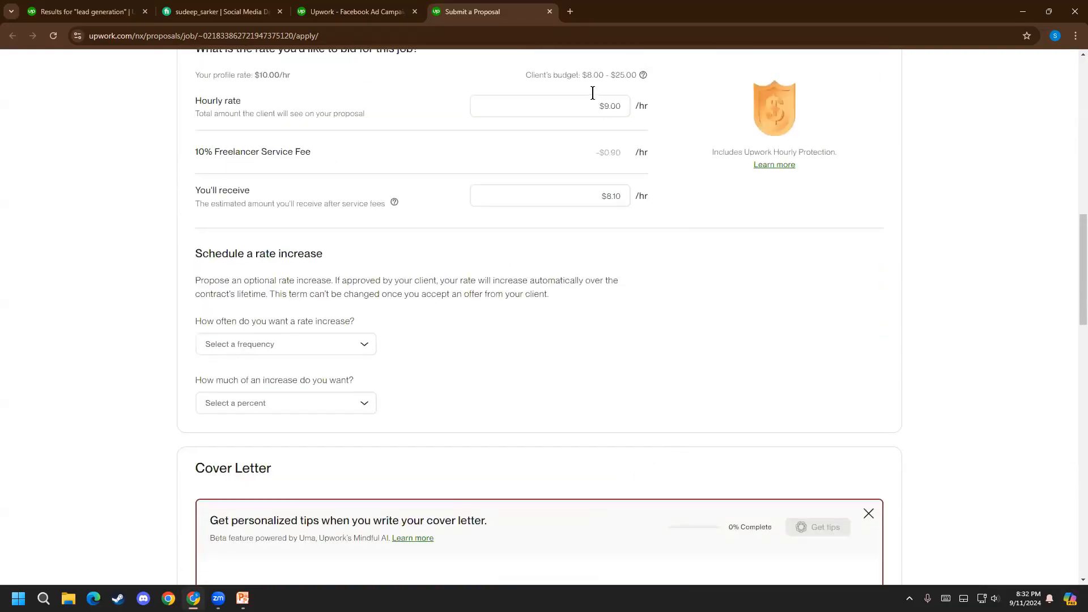
pyautogui.scroll(2, 594, 87)
pyautogui.scroll(-16, 369, 436)
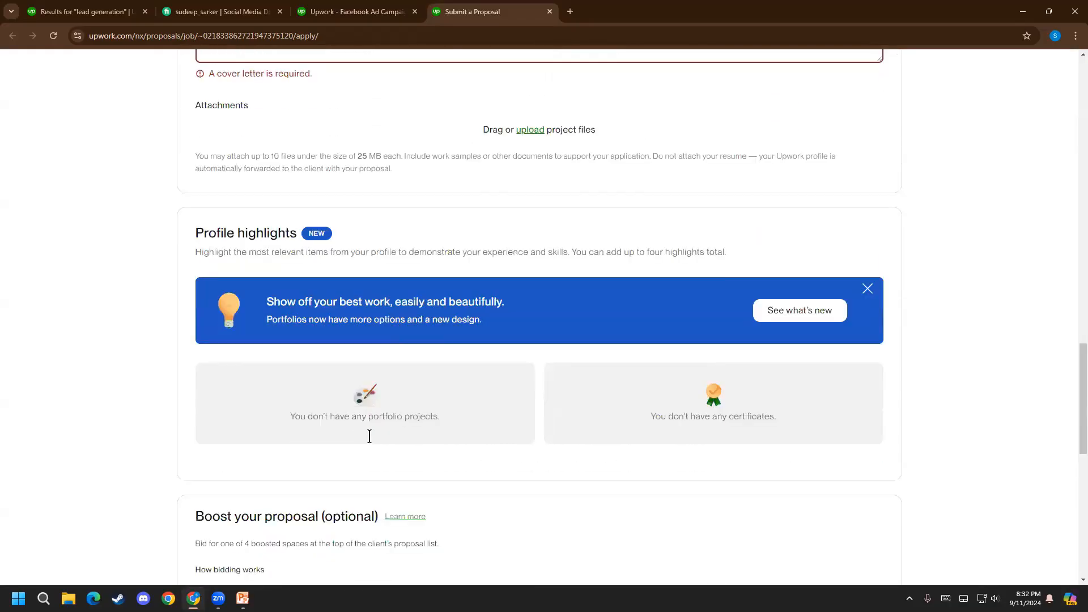
pyautogui.scroll(-2, 317, 436)
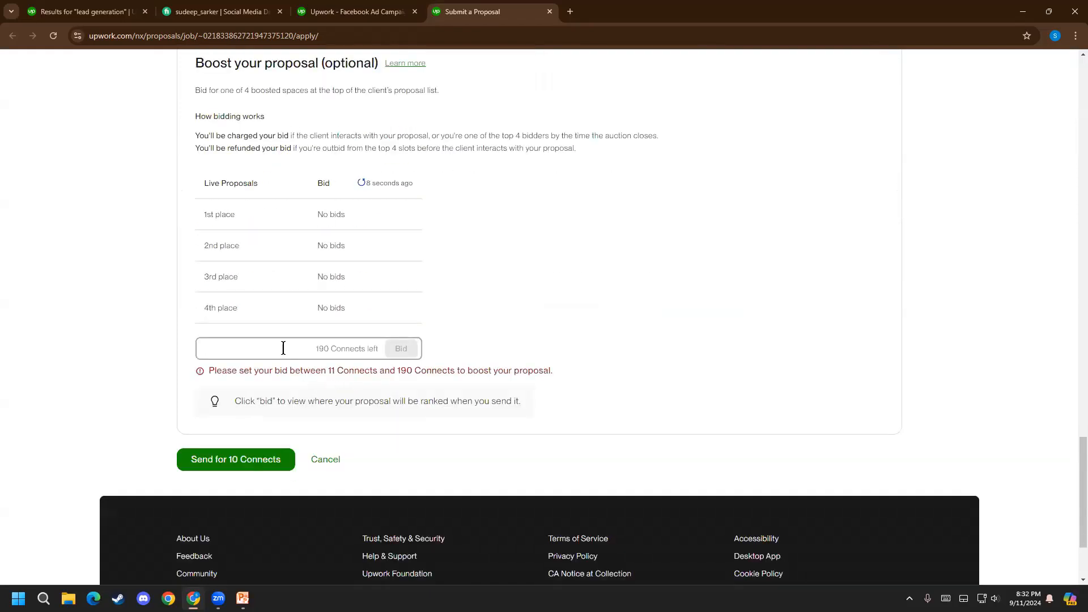
# Try to place the boost bid without an amount and read the bid limits stated under the bid field
pyautogui.click(394, 348)
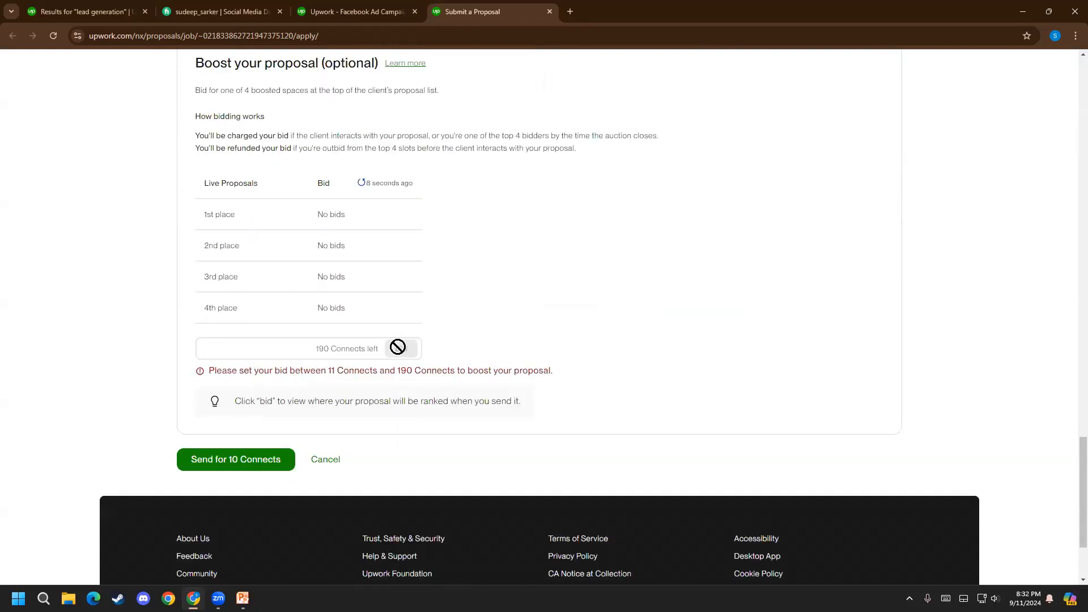
pyautogui.moveTo(555, 371); pyautogui.dragTo(250, 375)
pyautogui.moveTo(456, 371); pyautogui.dragTo(240, 366)
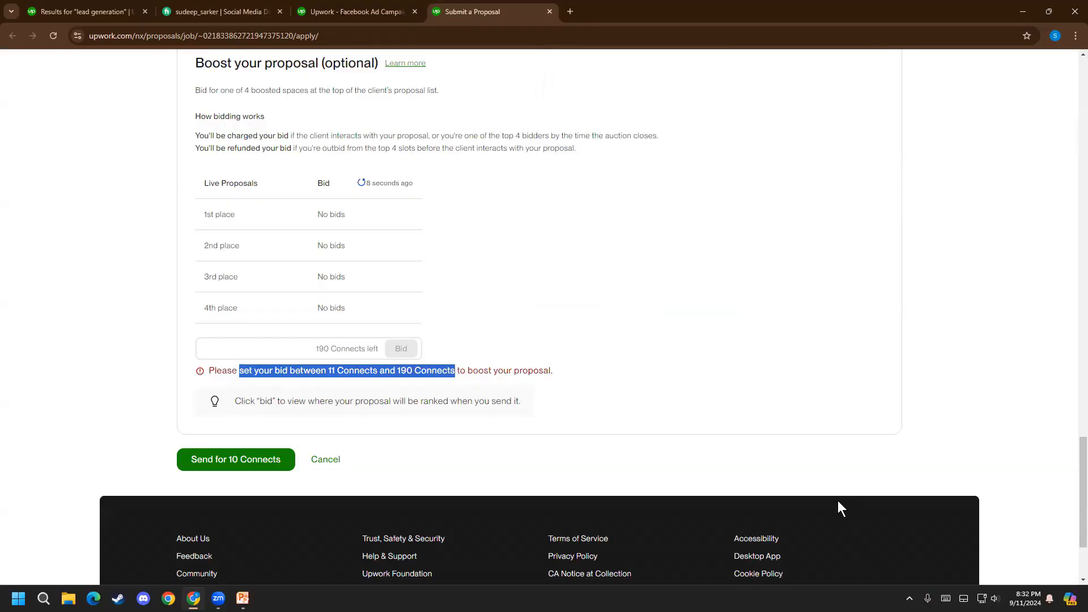
pyautogui.hotkey('alt', 'Tab')
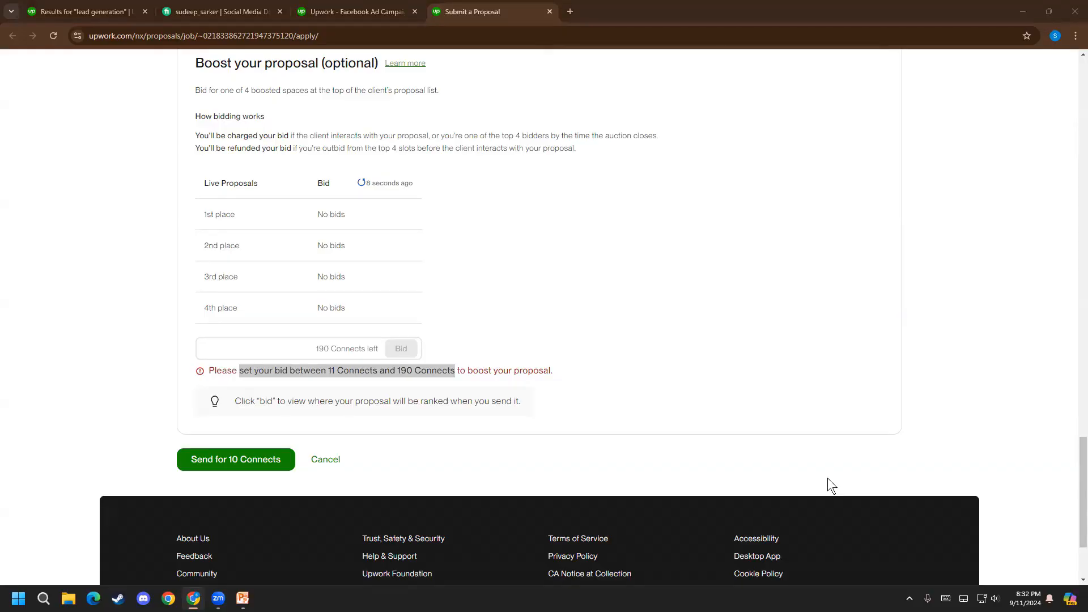
pyautogui.moveTo(543, 372); pyautogui.dragTo(223, 366)
pyautogui.click(224, 366)
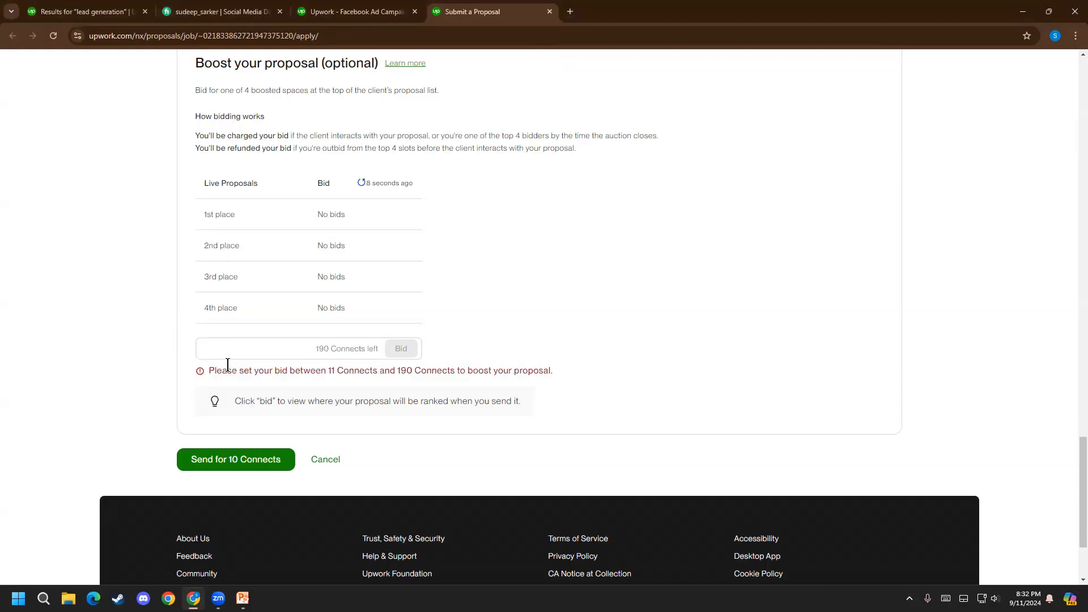
# Set the hourly rate in the proposal terms to $8
pyautogui.scroll(8, 700, 321)
pyautogui.scroll(12, 699, 311)
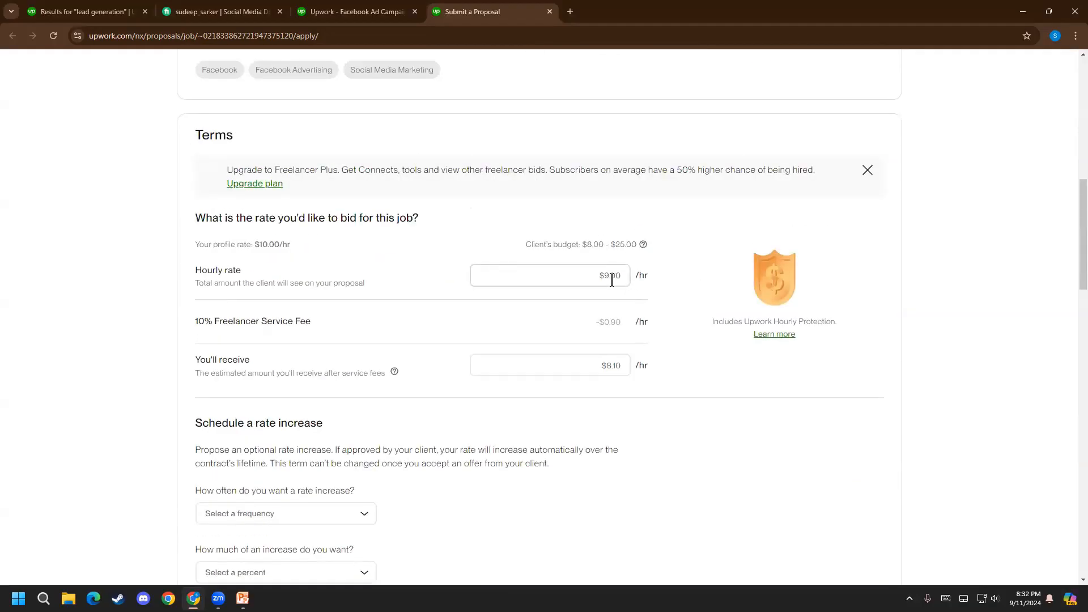
pyautogui.click(607, 277)
pyautogui.moveTo(598, 277); pyautogui.dragTo(646, 276)
pyautogui.write('8')
pyautogui.click(730, 417)
# Review the boost section once more, then close the unsent proposal and the Facebook Ads Manager job details
pyautogui.scroll(-10, 648, 501)
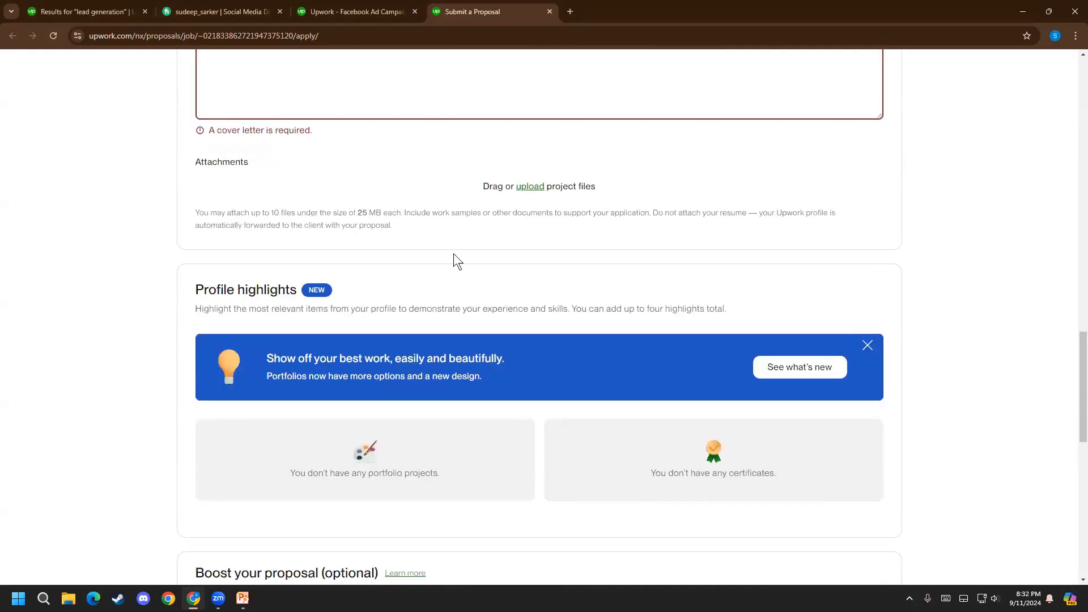
pyautogui.scroll(-5, 453, 258)
pyautogui.scroll(-4, 482, 476)
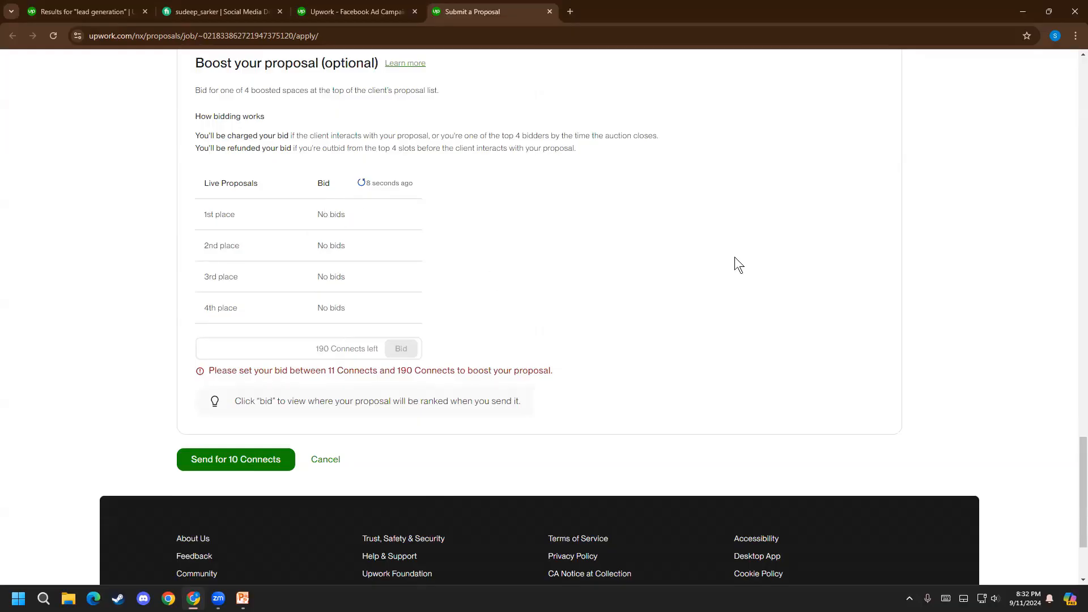
pyautogui.scroll(1, 207, 204)
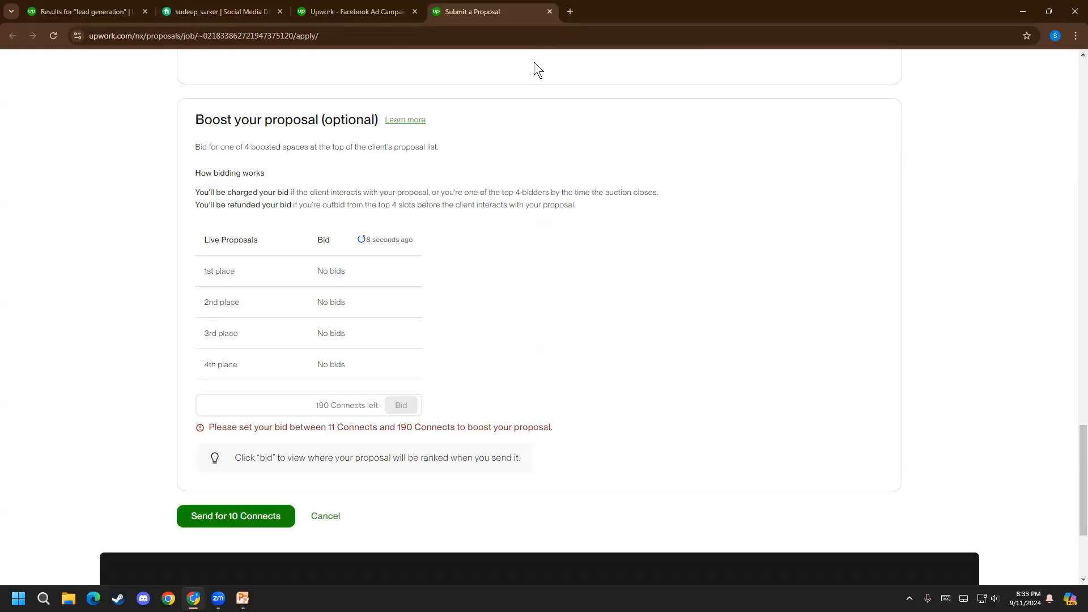
pyautogui.click(549, 11)
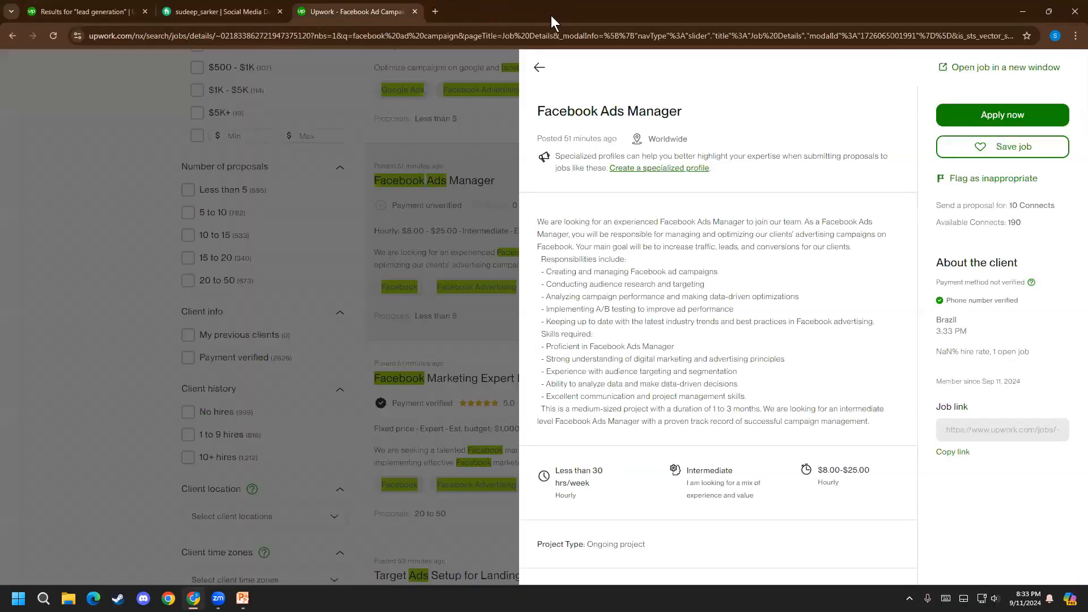
pyautogui.click(396, 281)
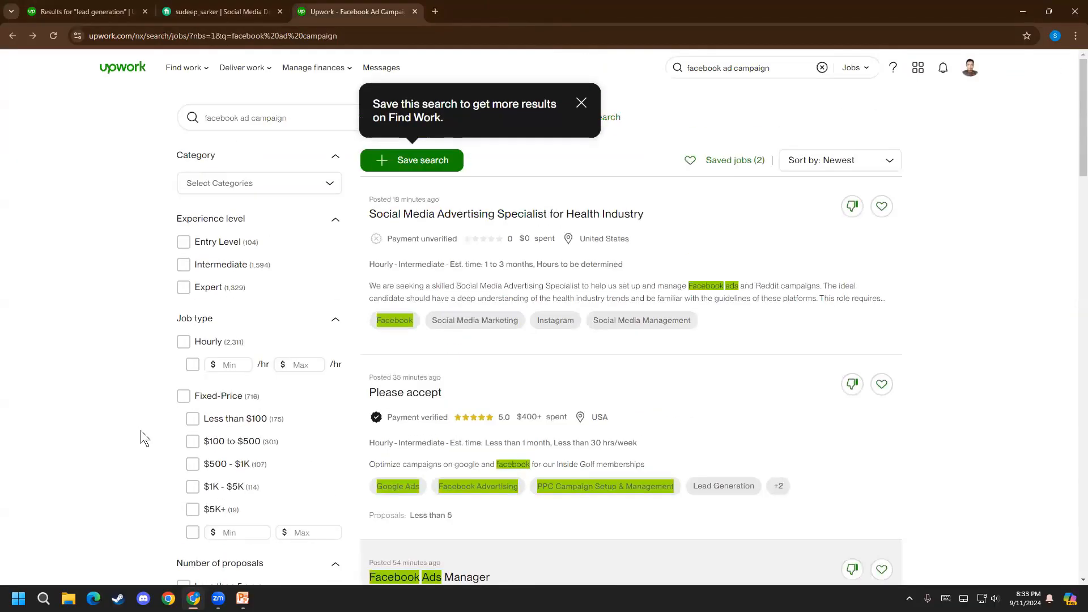
# Leave the job search results and open the Find Work page
pyautogui.click(115, 67)
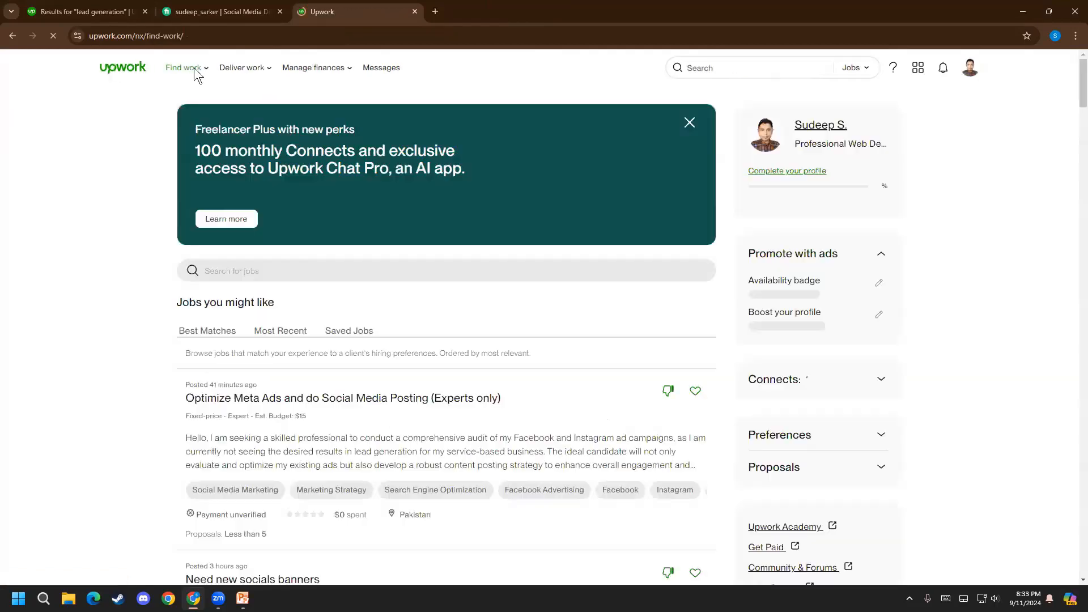
pyautogui.moveTo(178, 76)
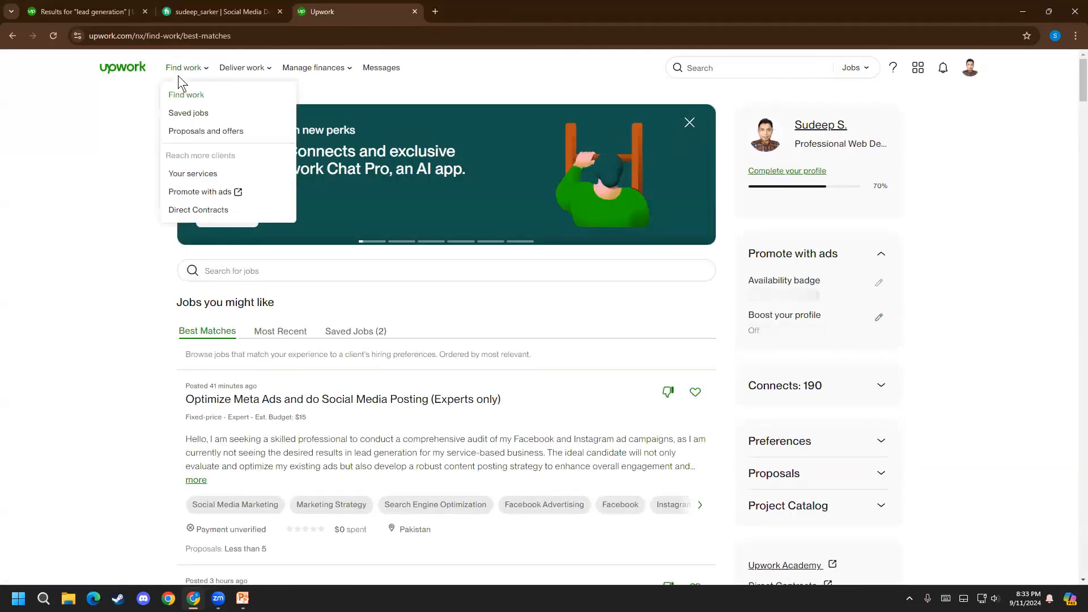
pyautogui.click(195, 97)
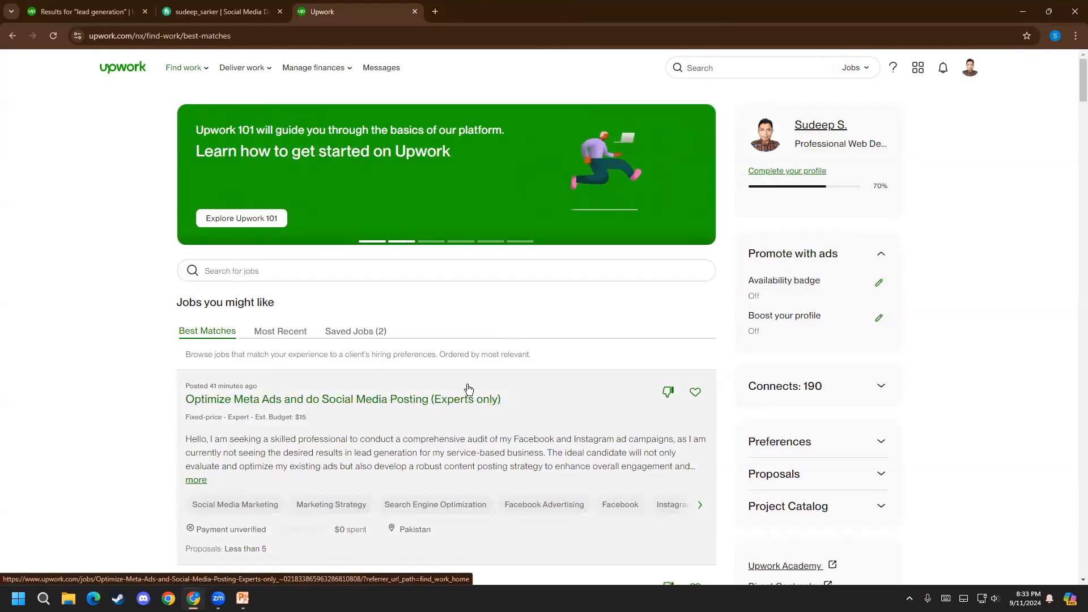
# Examine the description of the "Optimize Meta Ads and do Social Media Posting" job among the best matches
pyautogui.scroll(-2, 296, 437)
pyautogui.moveTo(229, 326); pyautogui.dragTo(678, 344)
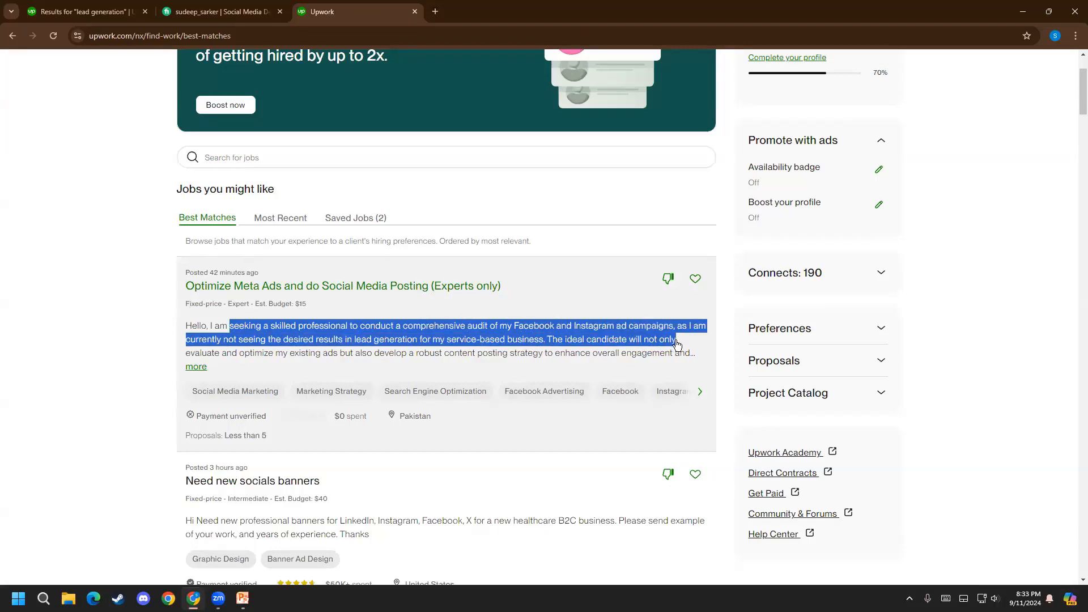
pyautogui.click(301, 284)
pyautogui.click(242, 281)
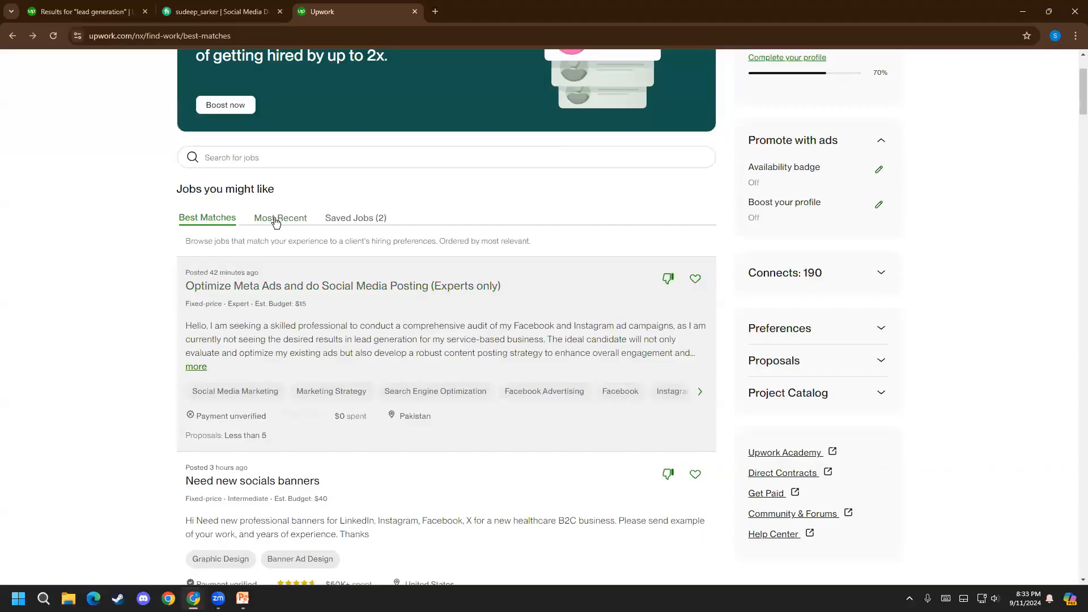
# View the most recent job suggestions and return to the best matches for comparison
pyautogui.click(270, 227)
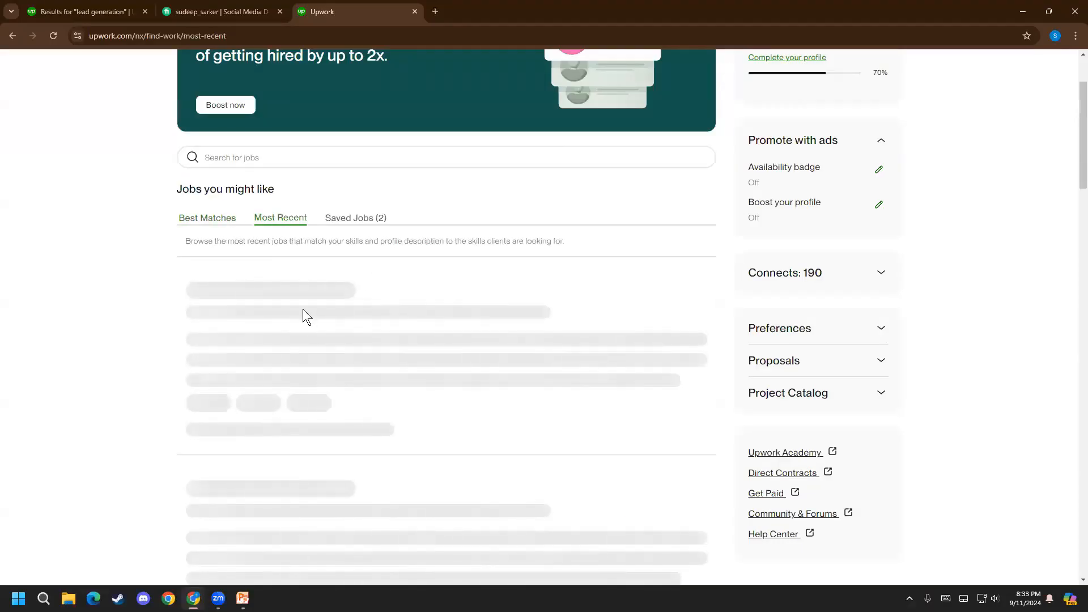
pyautogui.scroll(2, 120, 366)
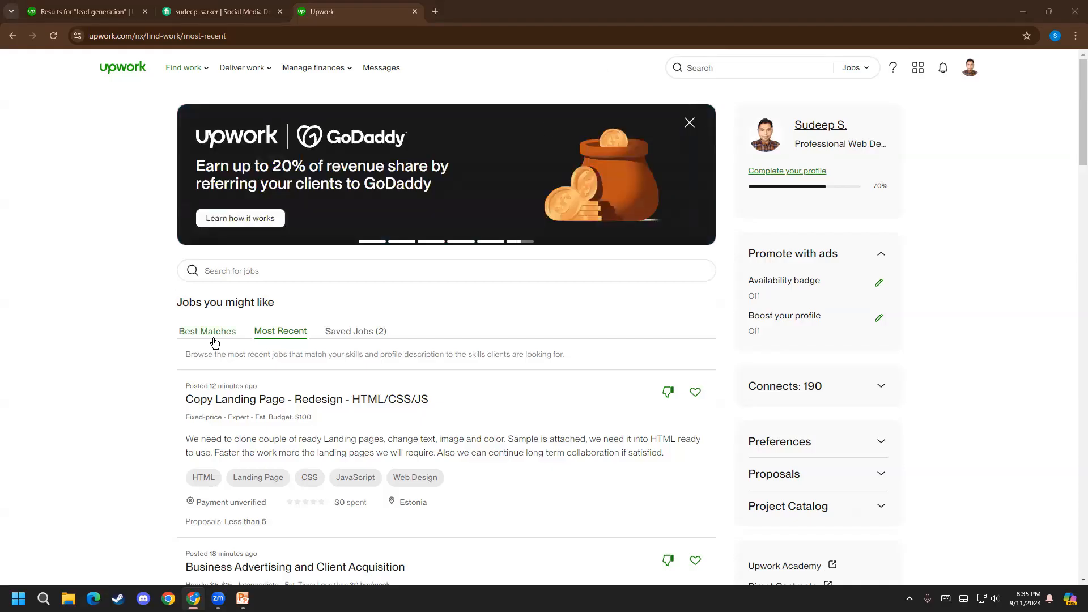
pyautogui.click(209, 335)
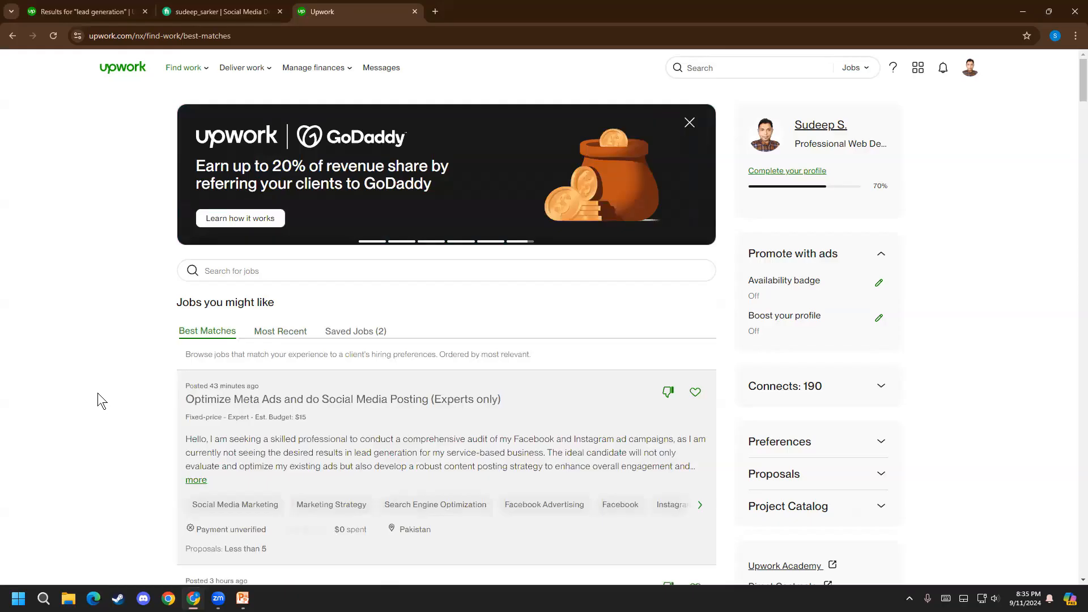
pyautogui.scroll(-1, 99, 398)
pyautogui.scroll(1, 98, 393)
pyautogui.hotkey('alt', 'Tab')
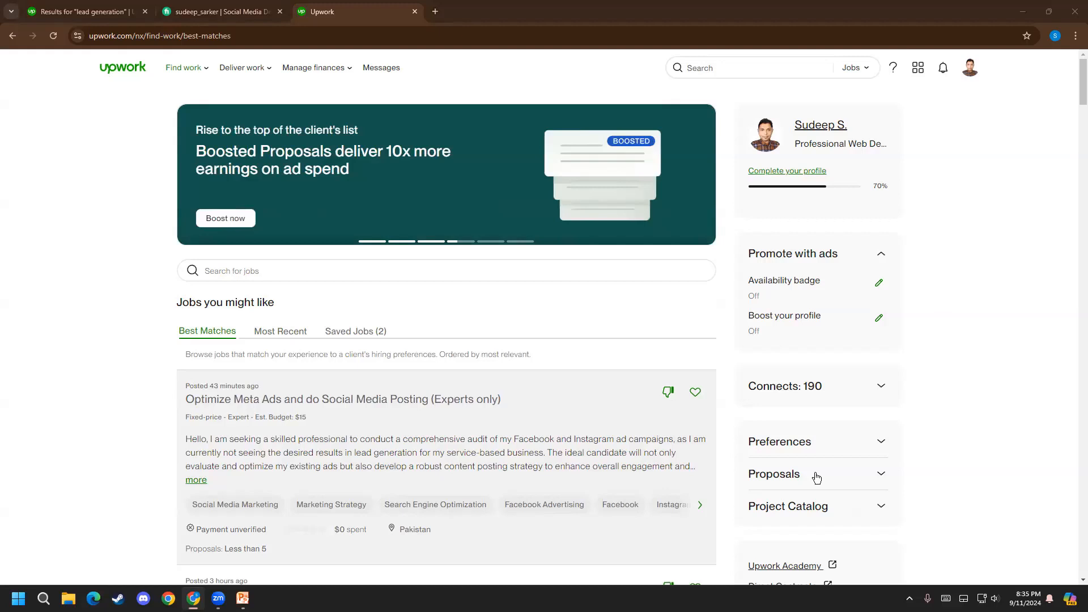
# Open the membership plans and examine the monthly Connects allowance of the Basic plan
pyautogui.click(970, 68)
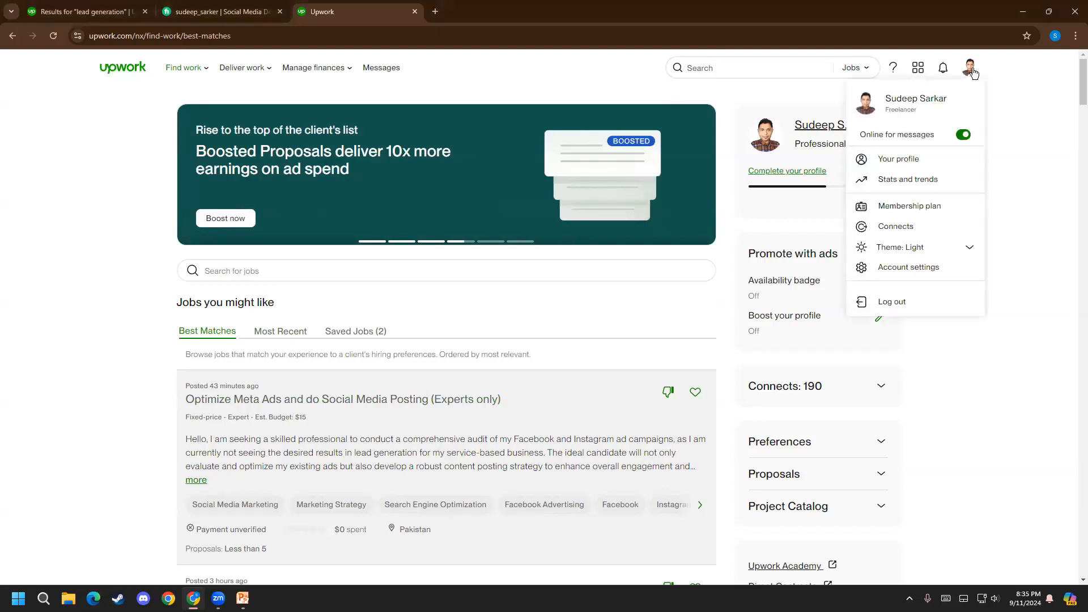
pyautogui.click(915, 207)
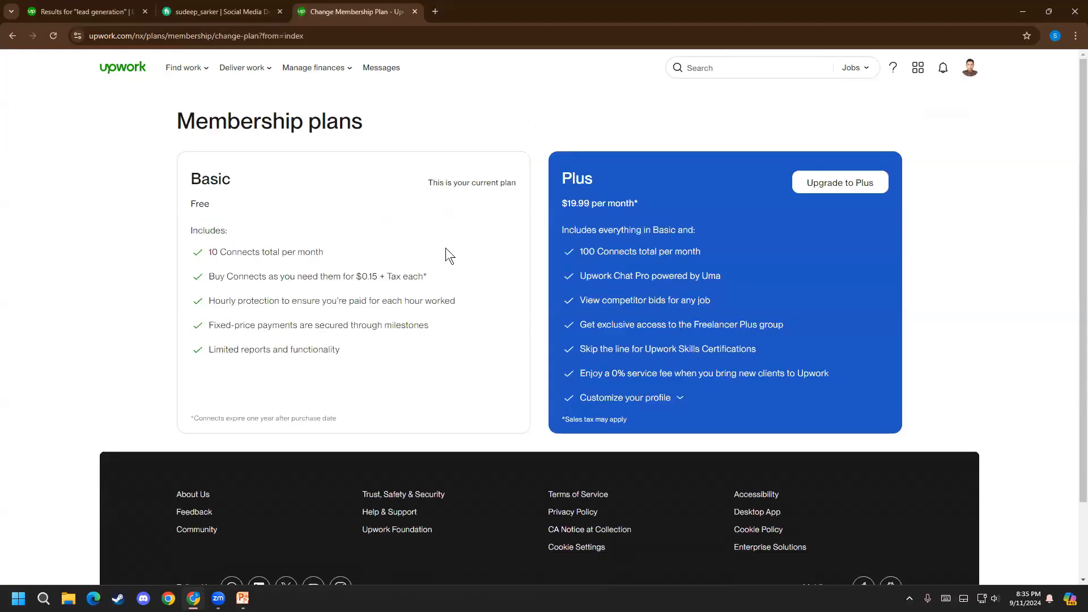
pyautogui.moveTo(334, 247); pyautogui.dragTo(201, 257)
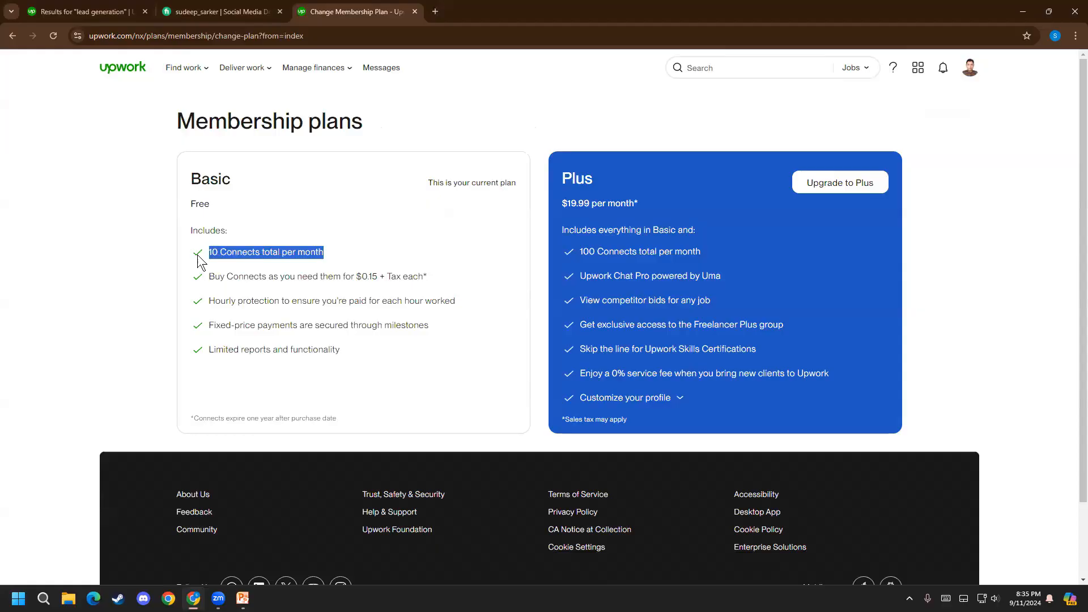
pyautogui.moveTo(370, 250); pyautogui.dragTo(216, 254)
pyautogui.click(269, 253)
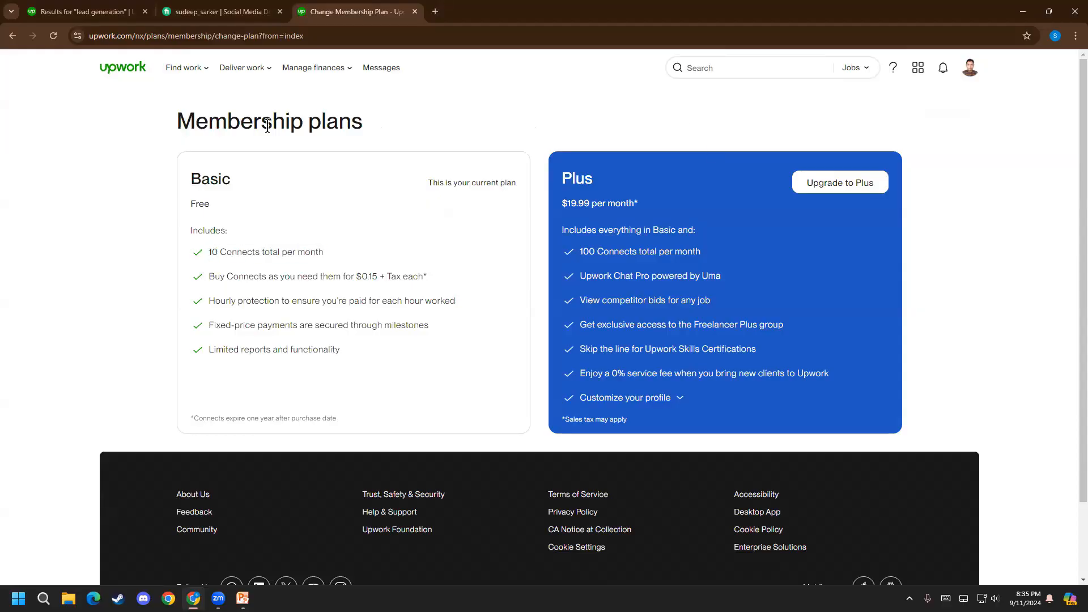